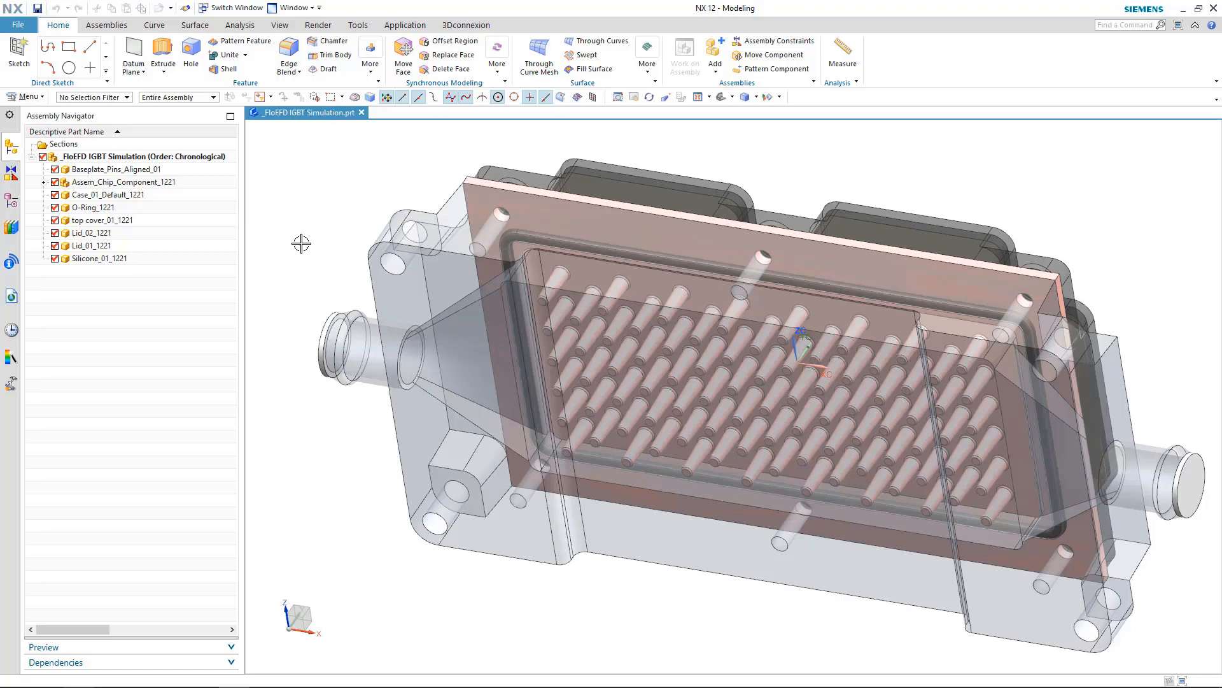
Step: Open the Baseplate_Pins_Aligned_01 component from the assembly in its own window
right_click(153, 171)
click(182, 196)
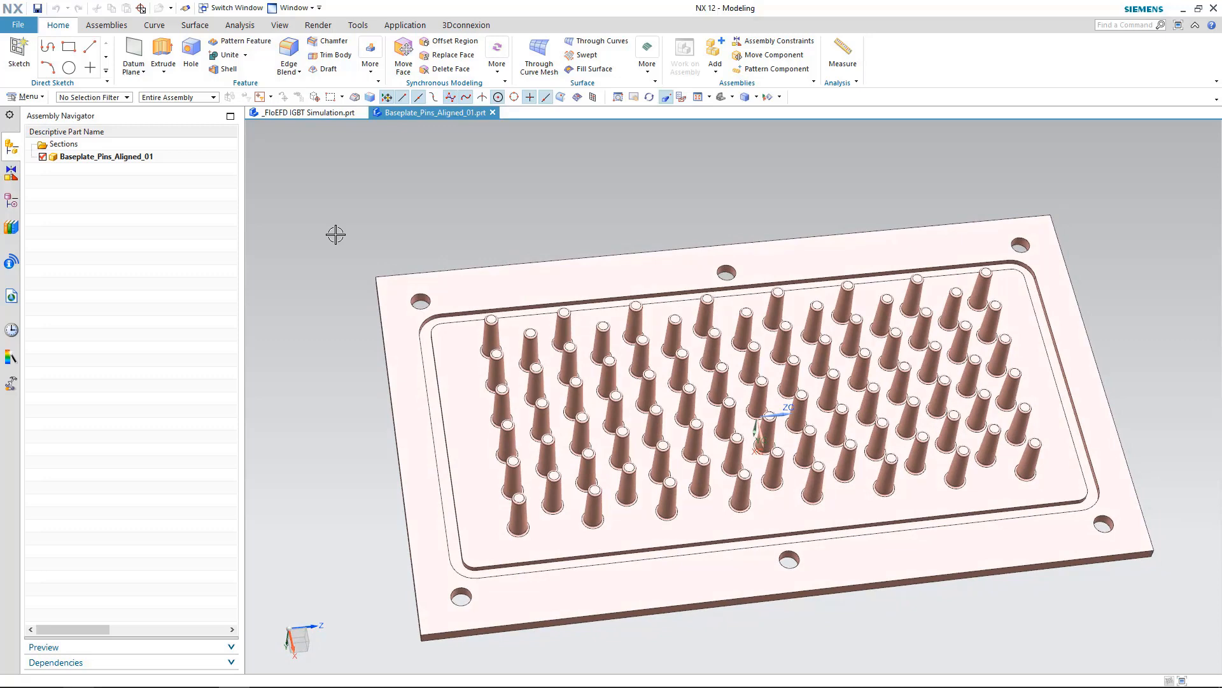
Step: Examine the baseplate's Flo_Diameter, Flo_Draft_Angle and Flo_Pitch expressions without changing them
click(358, 25)
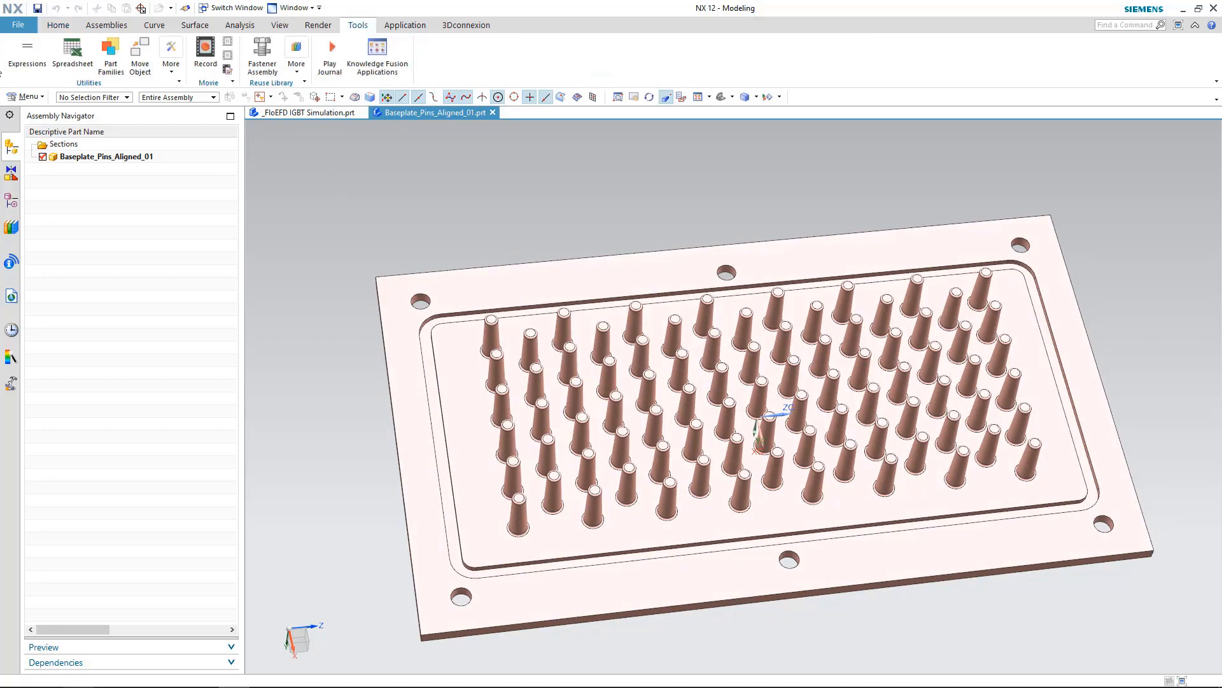
click(27, 51)
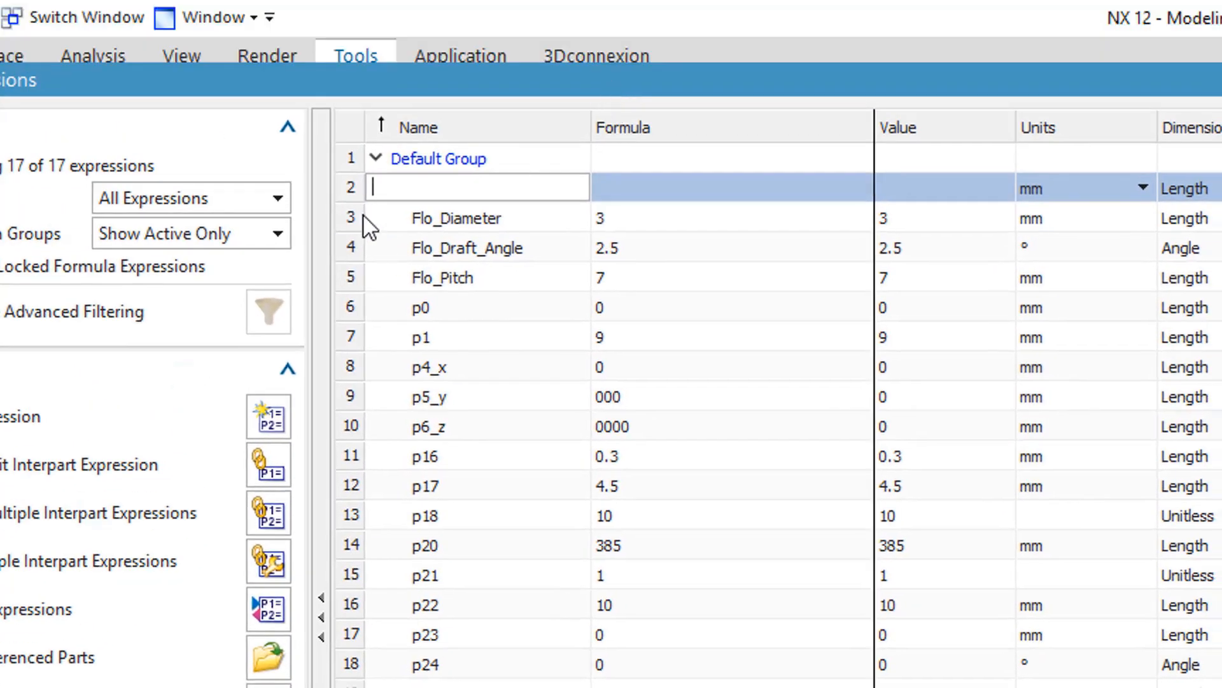
drag(366, 159, 359, 218)
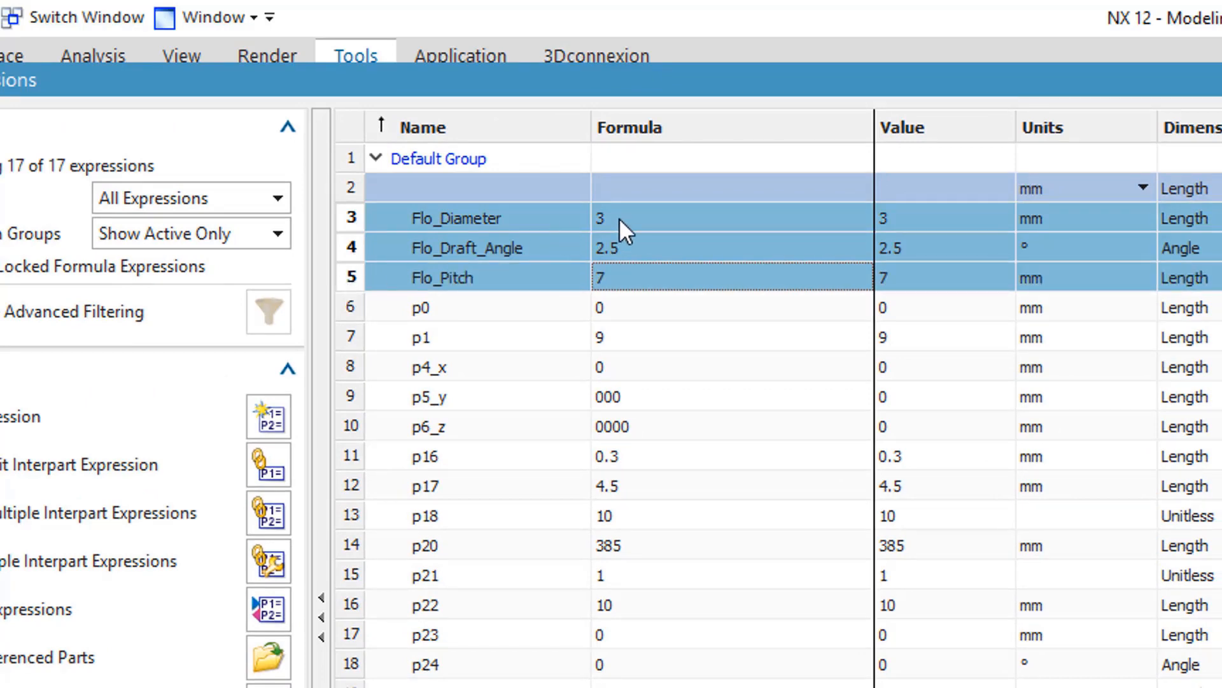
click(639, 219)
click(639, 219)
click(646, 245)
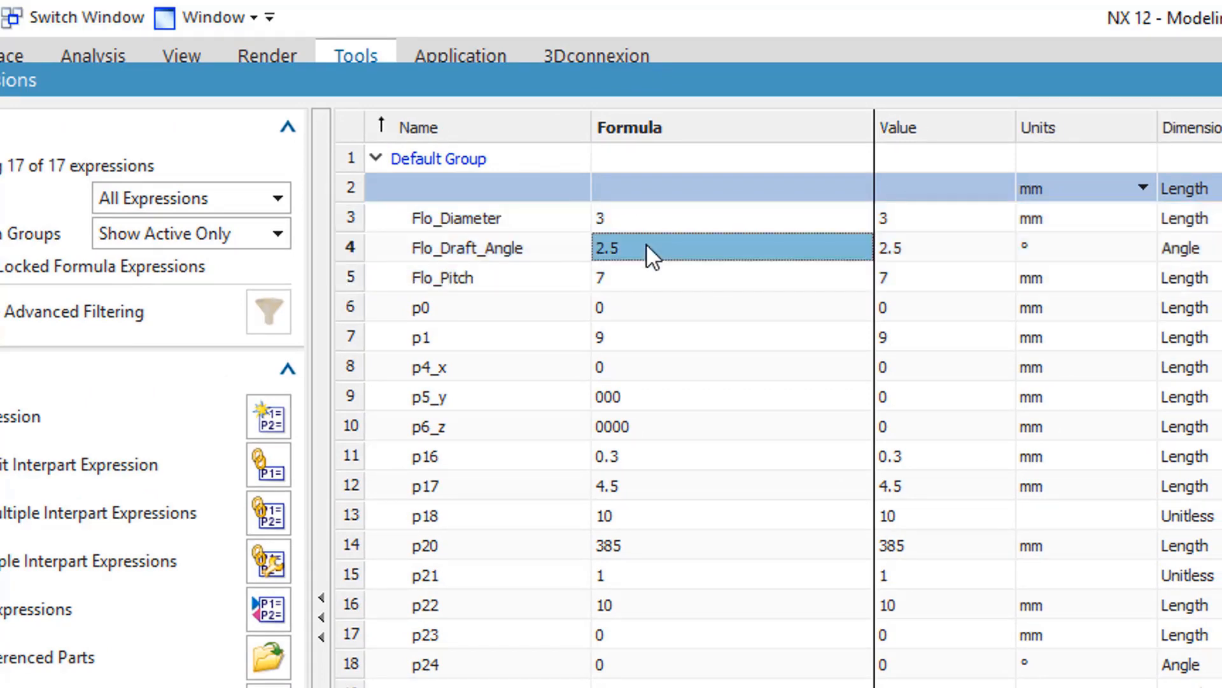
click(644, 280)
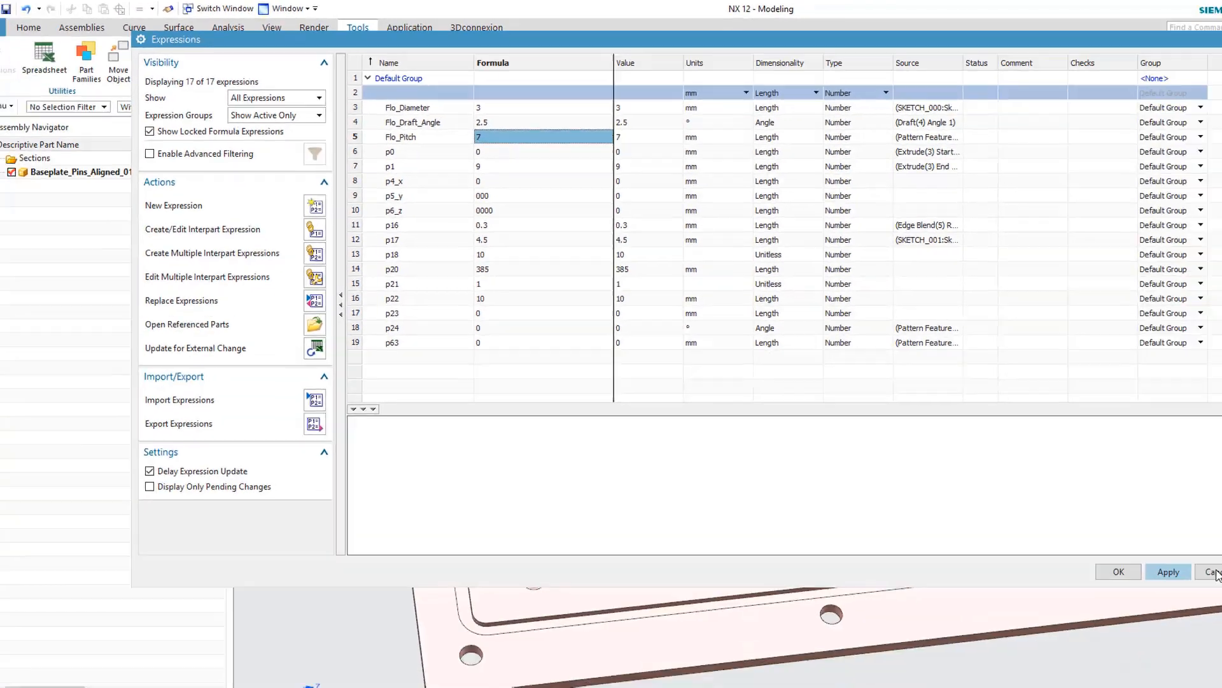
click(1214, 573)
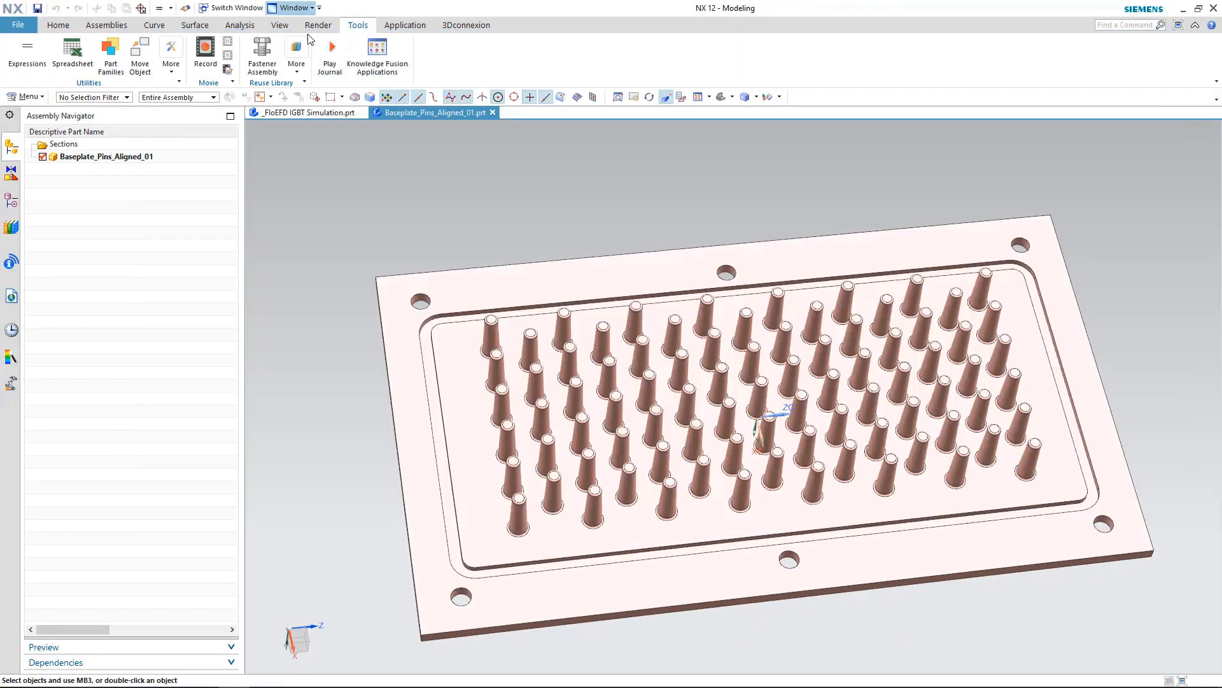
Step: Assign the library material Copper_C10100 to the pinned baseplate body, and save and close the part
click(180, 76)
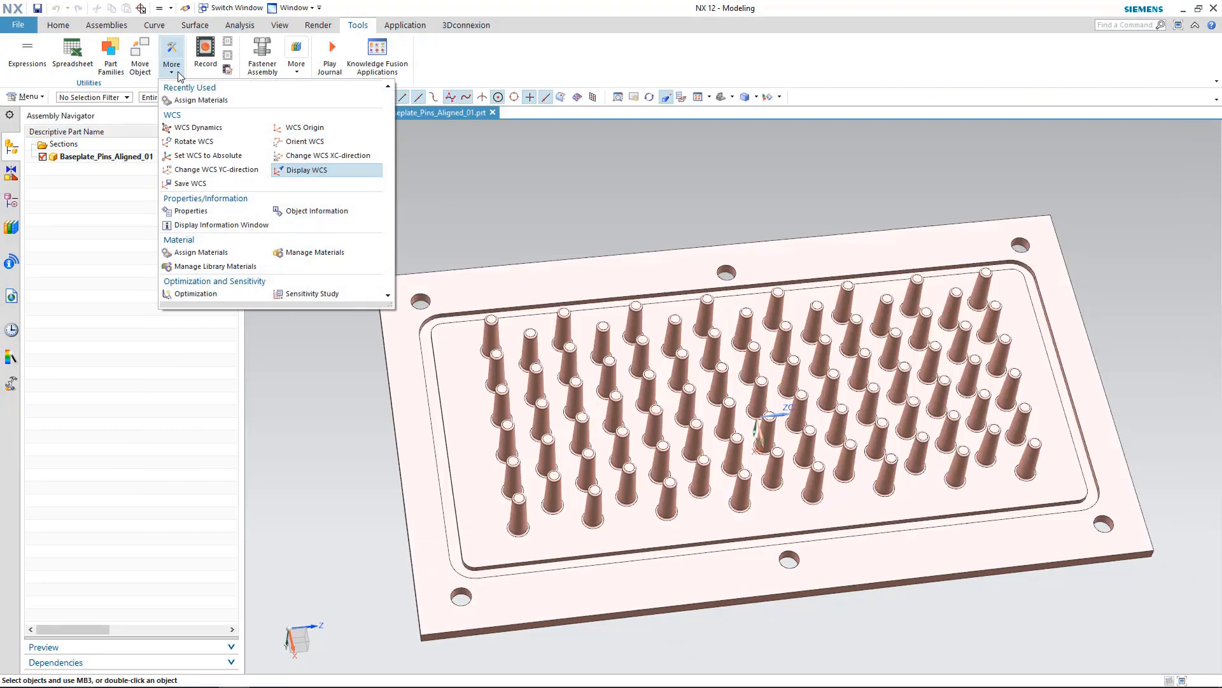
click(225, 102)
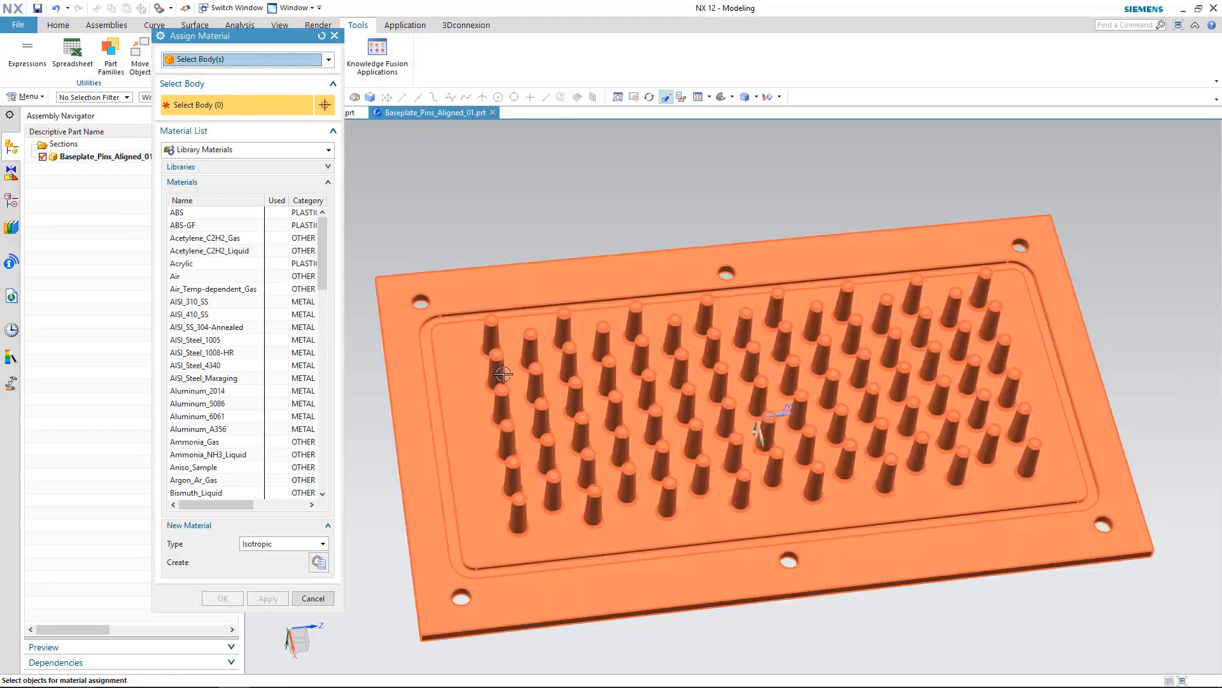
click(422, 362)
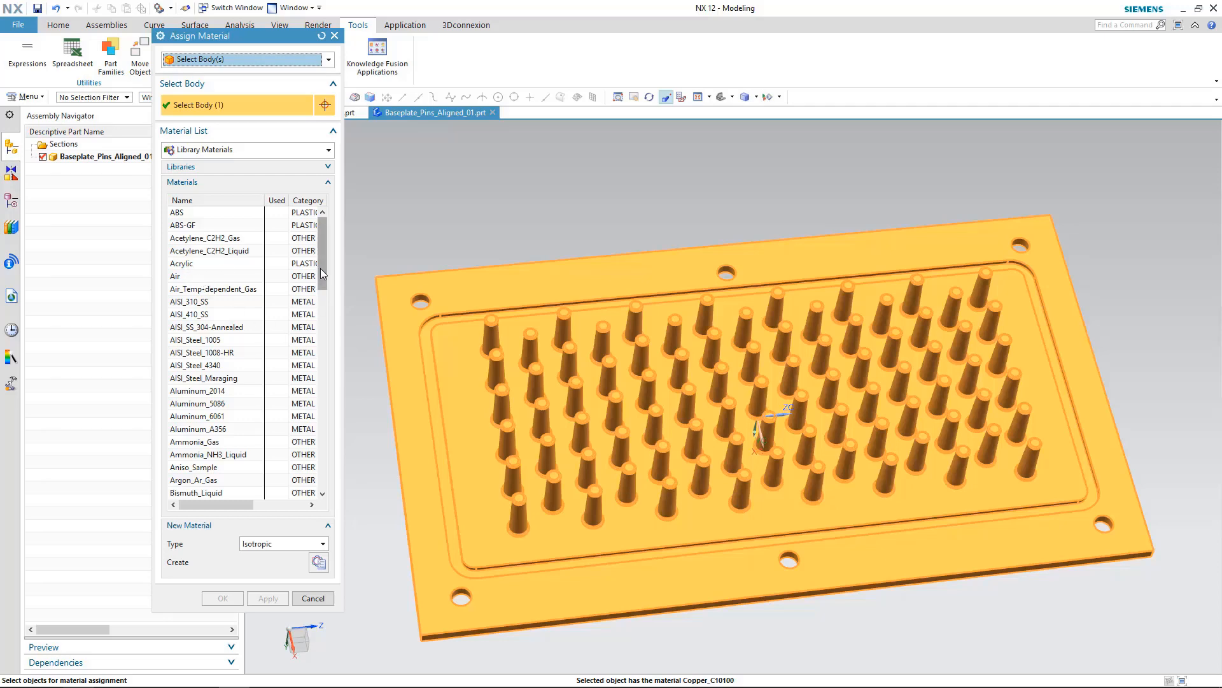
drag(322, 273, 322, 326)
click(233, 328)
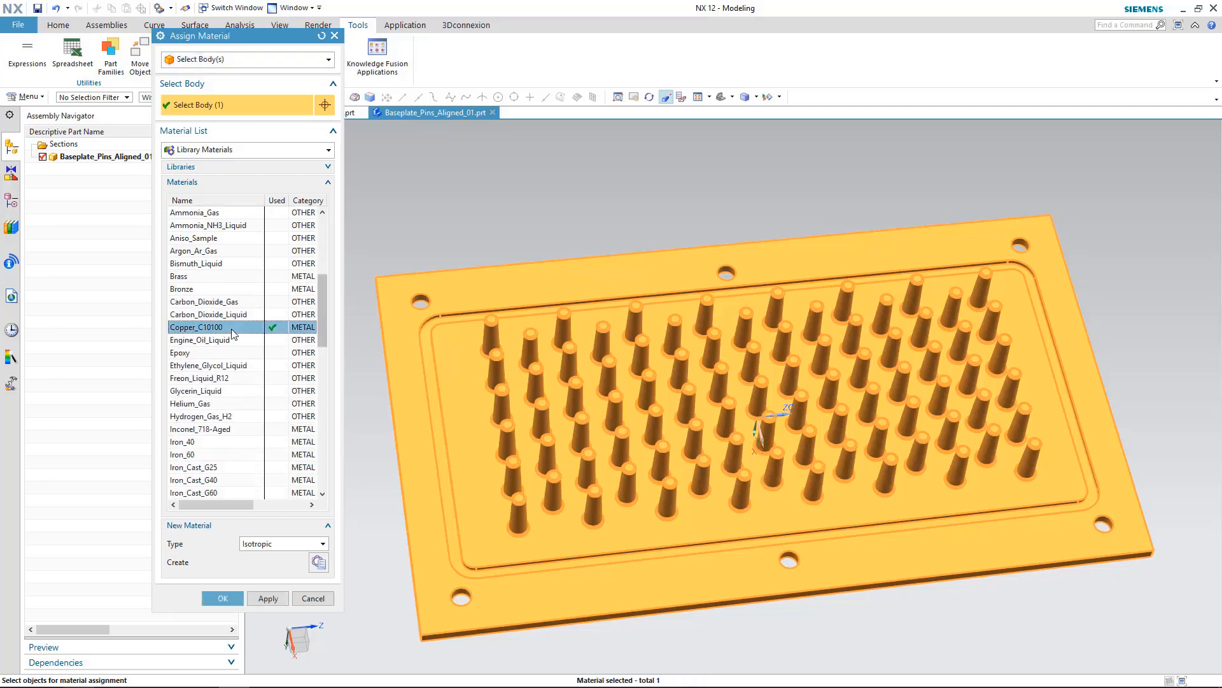
click(223, 598)
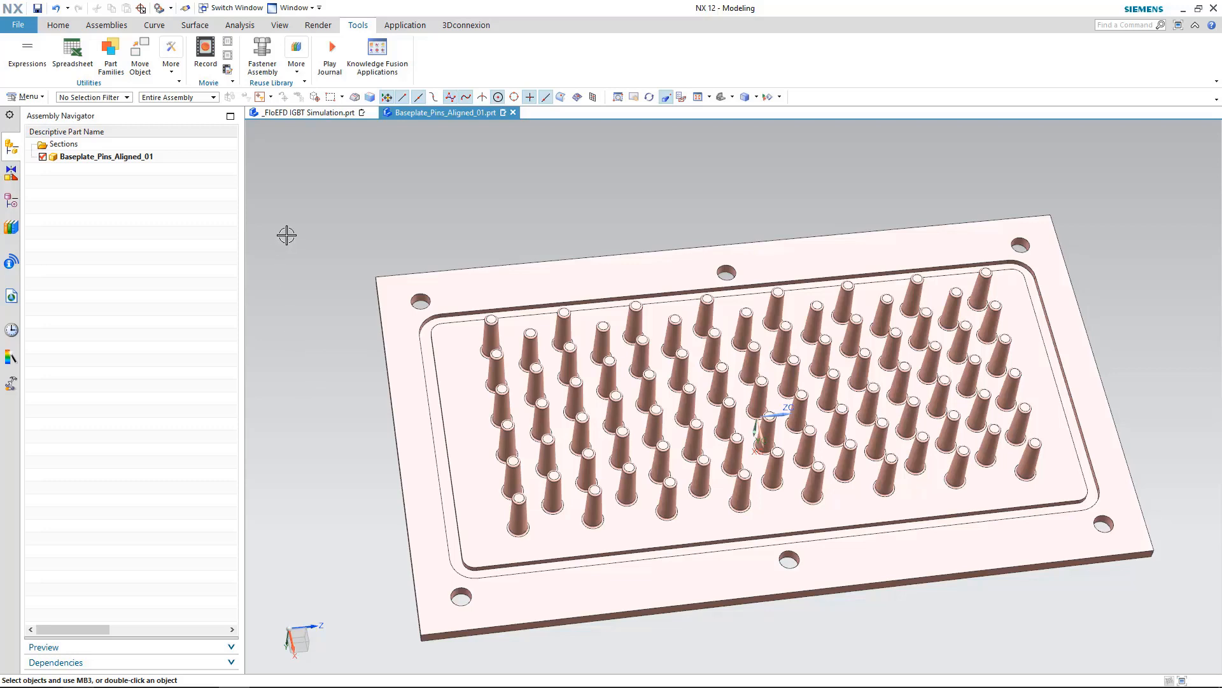
click(37, 9)
click(503, 113)
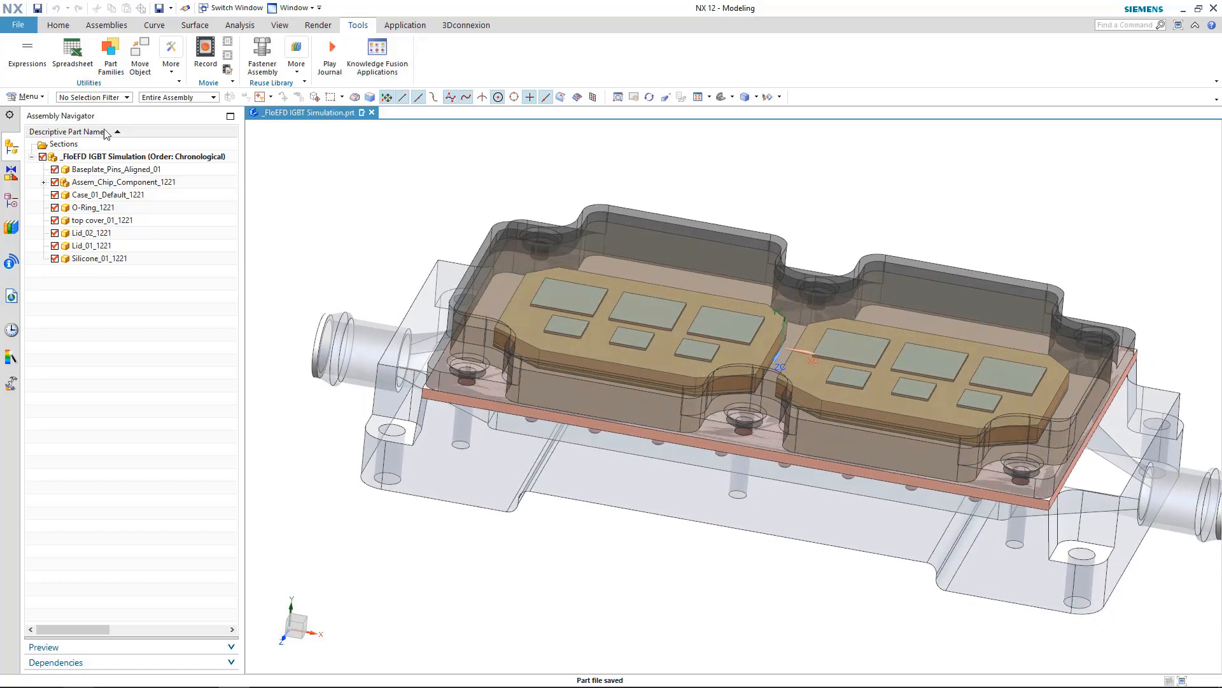
Step: Switch the IGBT assembly from Modeling to the FloEFD Simulation application
click(29, 29)
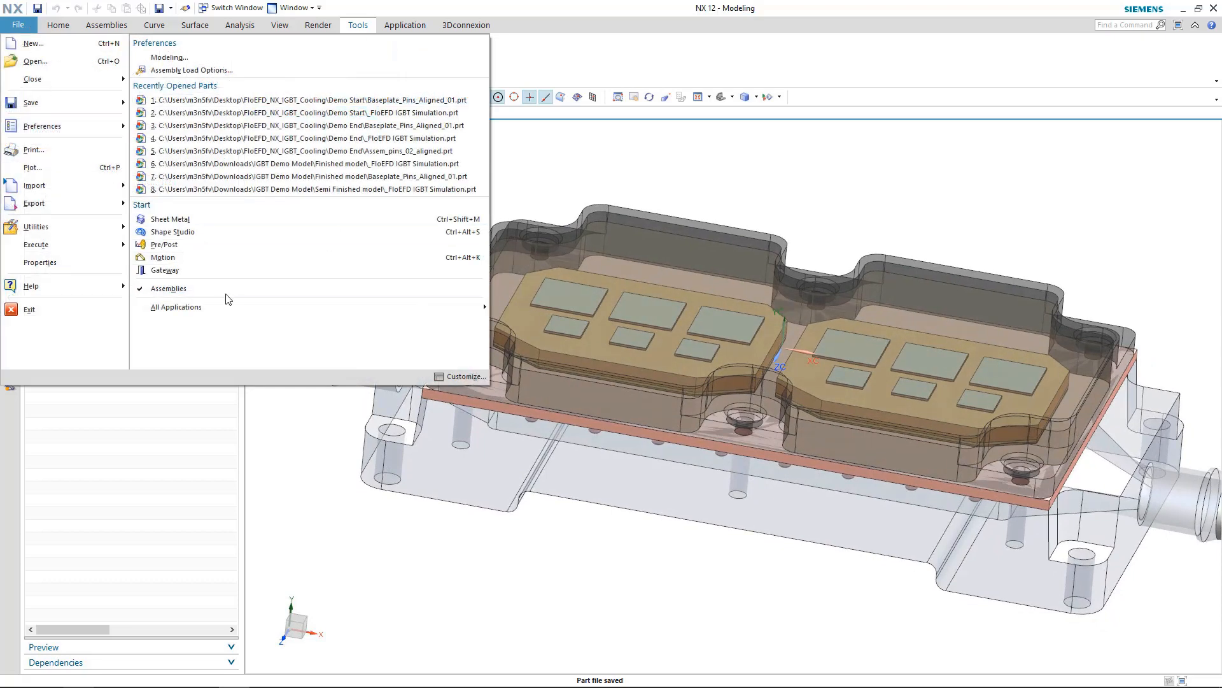
mouse_move(226, 306)
mouse_move(561, 331)
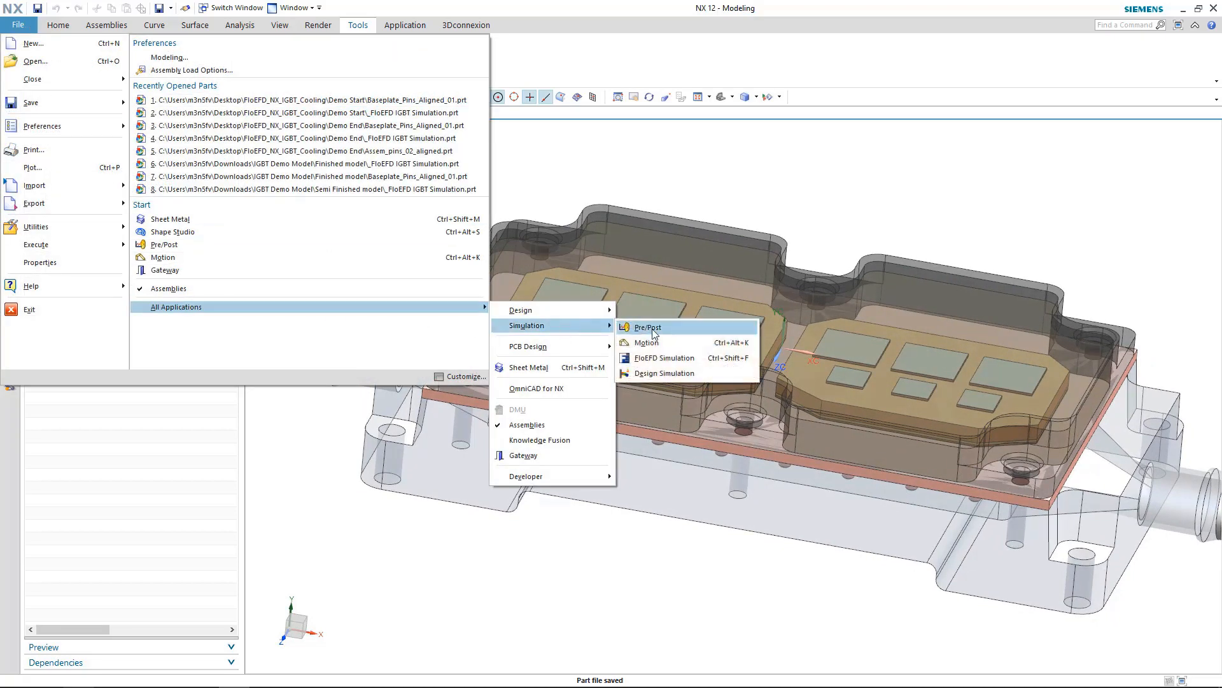
click(724, 360)
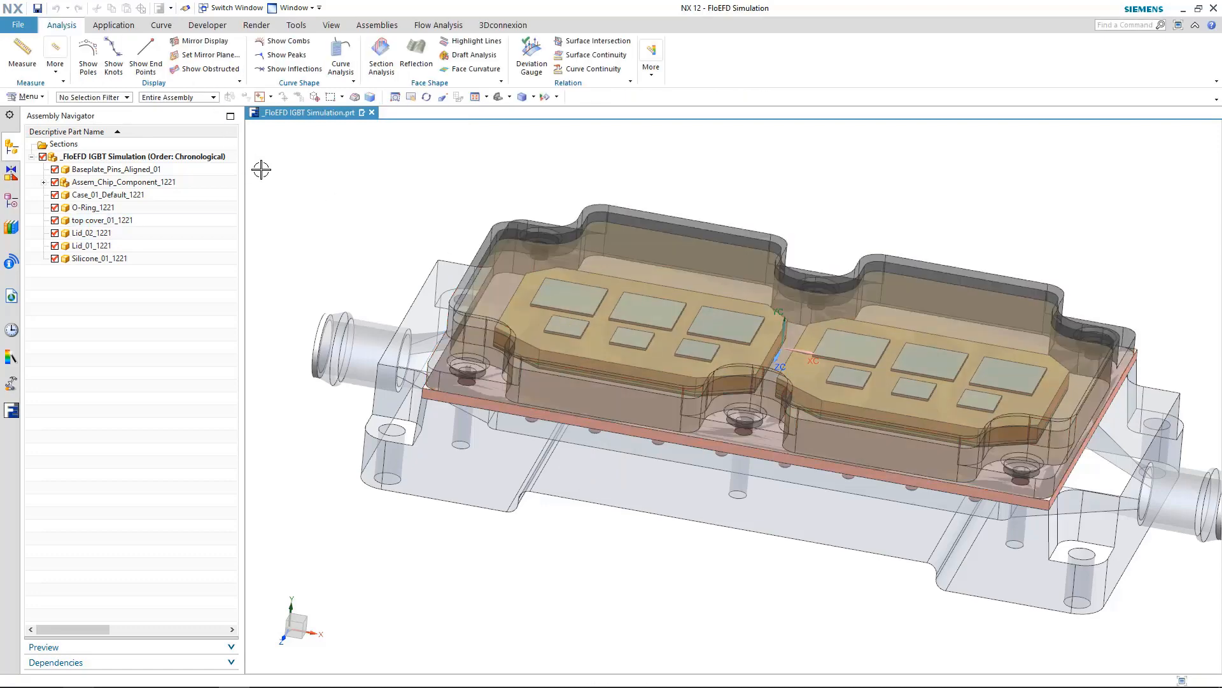
Step: Check the assembly geometry for an internal analysis by showing its fluid volume
click(438, 25)
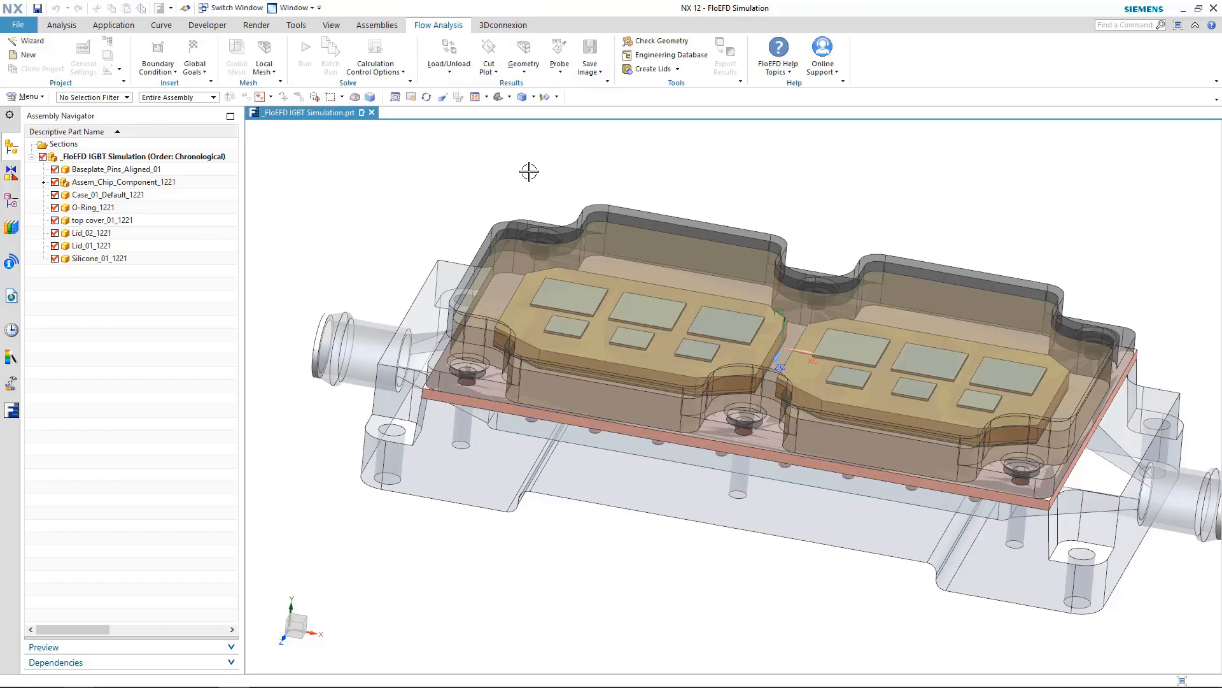
click(662, 42)
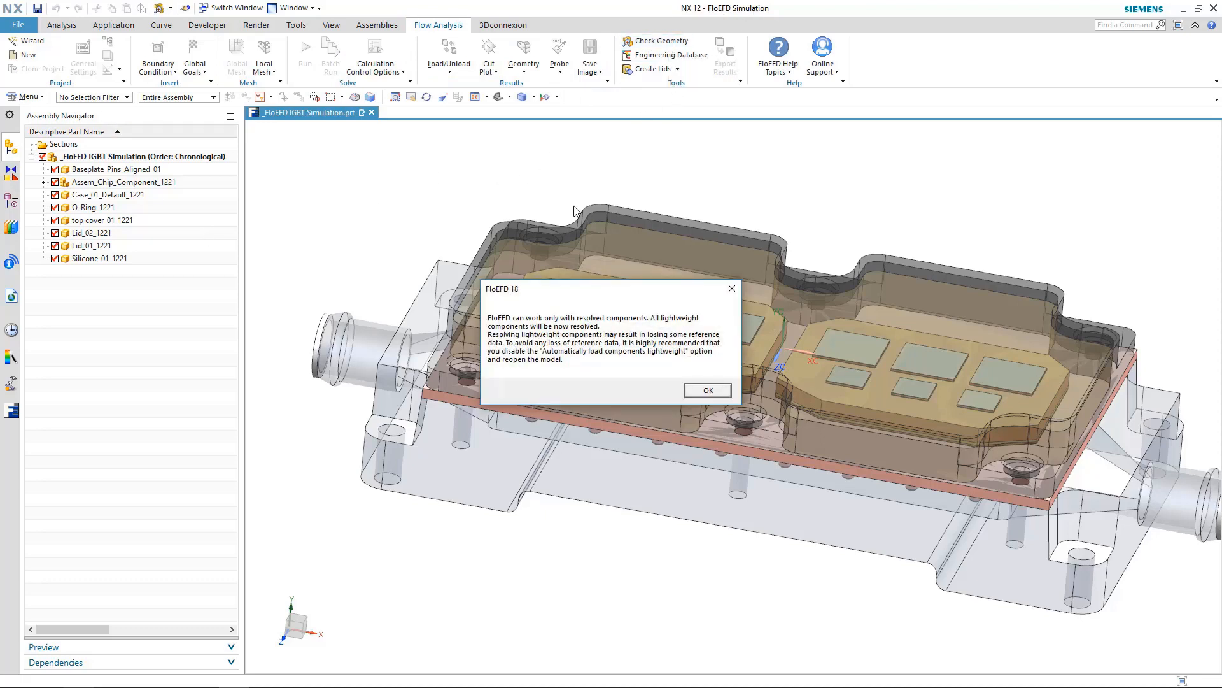
click(711, 396)
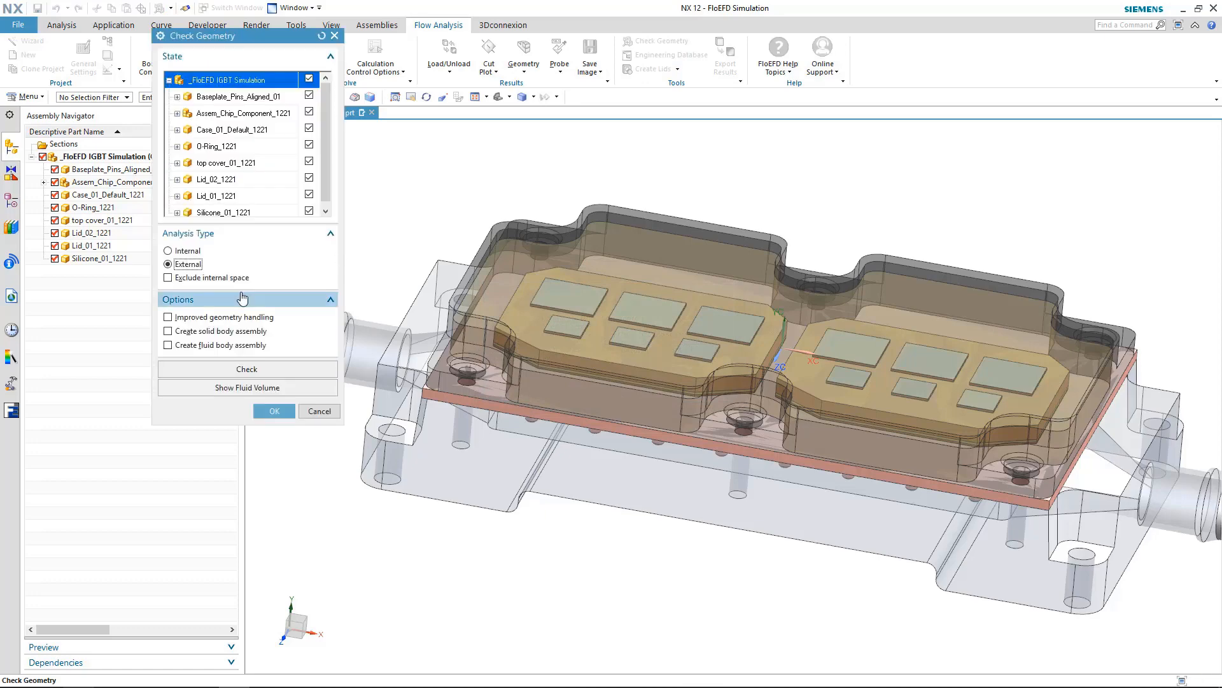
click(187, 251)
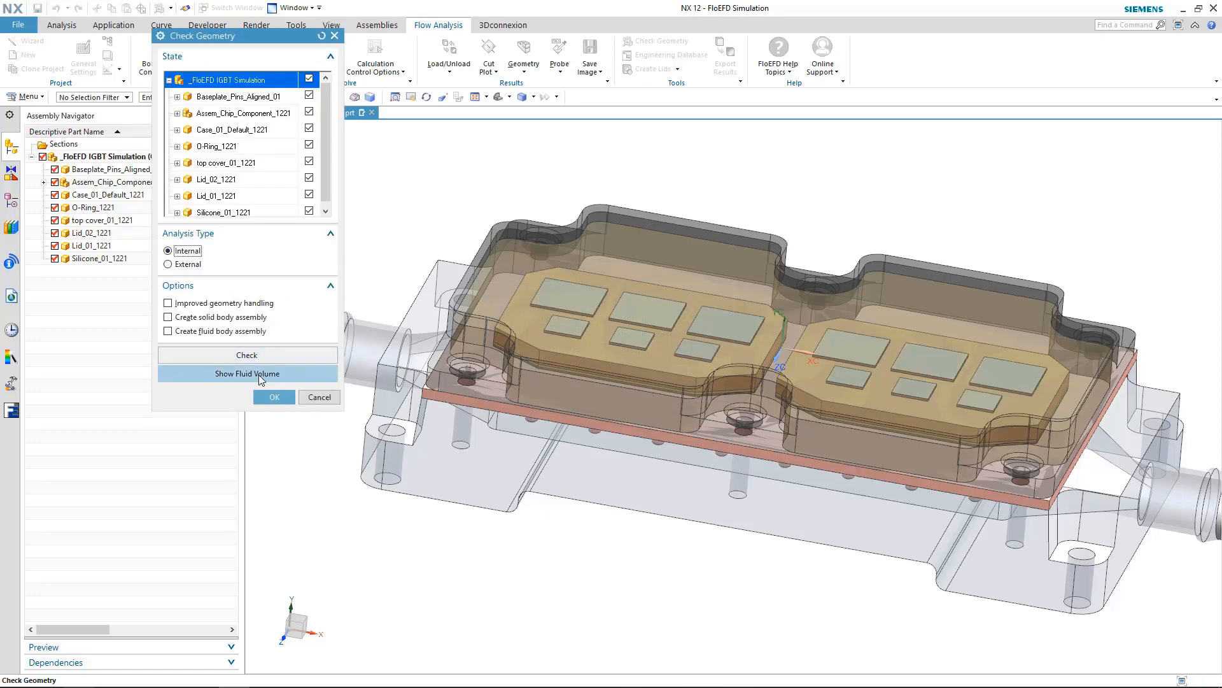
click(259, 374)
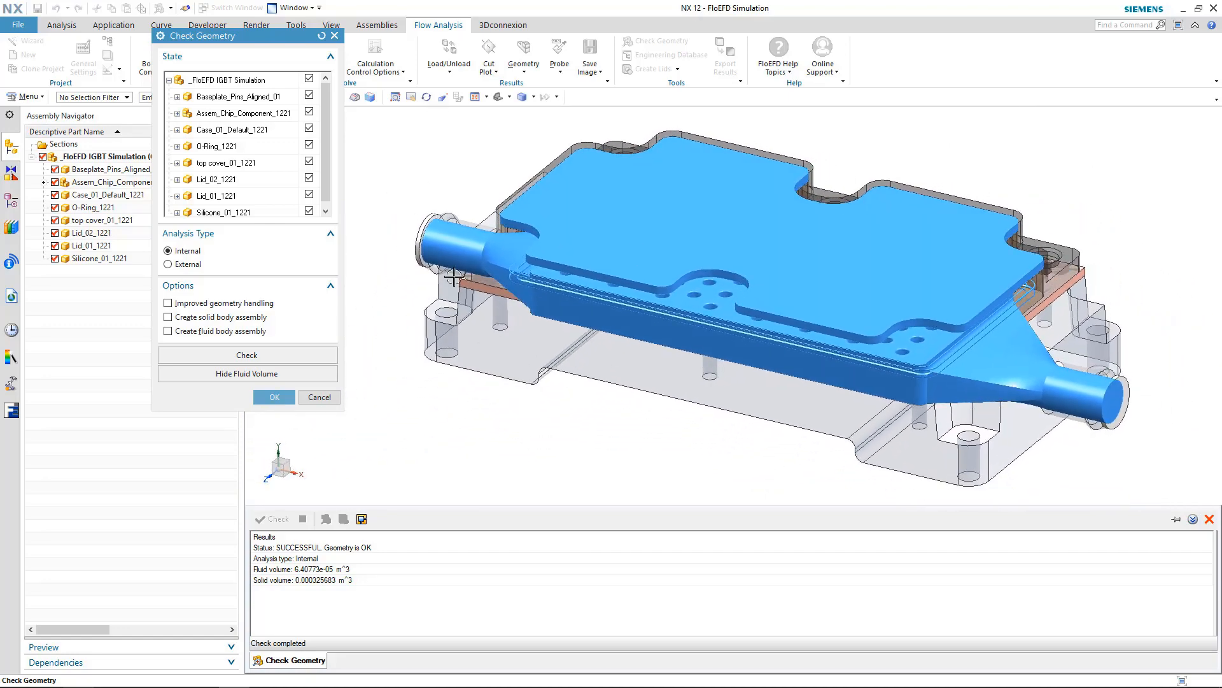
click(320, 397)
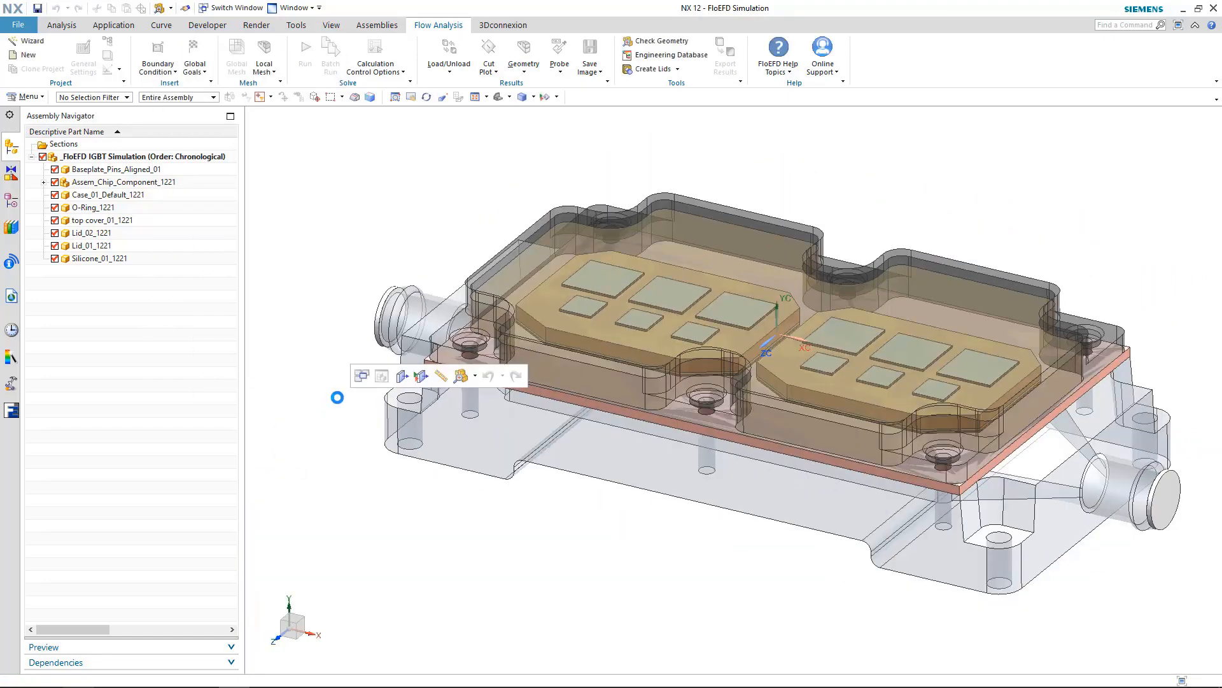
Step: Start a wizard project with the default name, using the SI Custom unit system with pressure and stress in millibar
middle_drag(337, 397, 378, 182)
click(26, 41)
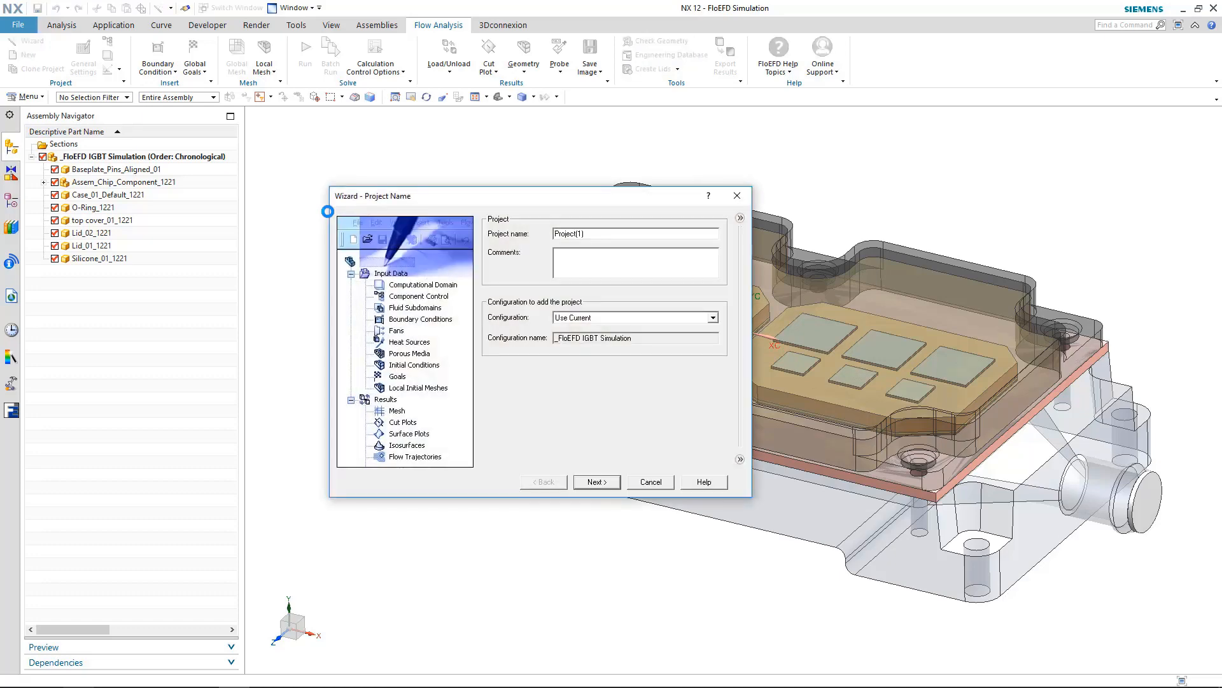
click(613, 482)
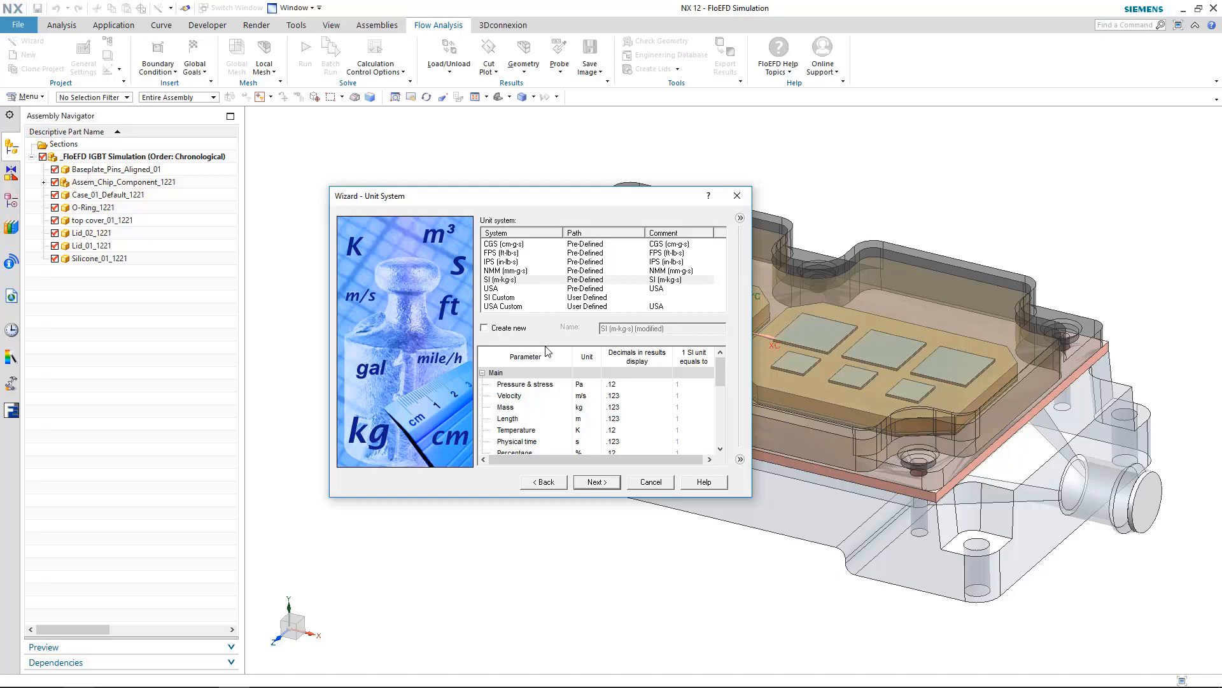
click(523, 299)
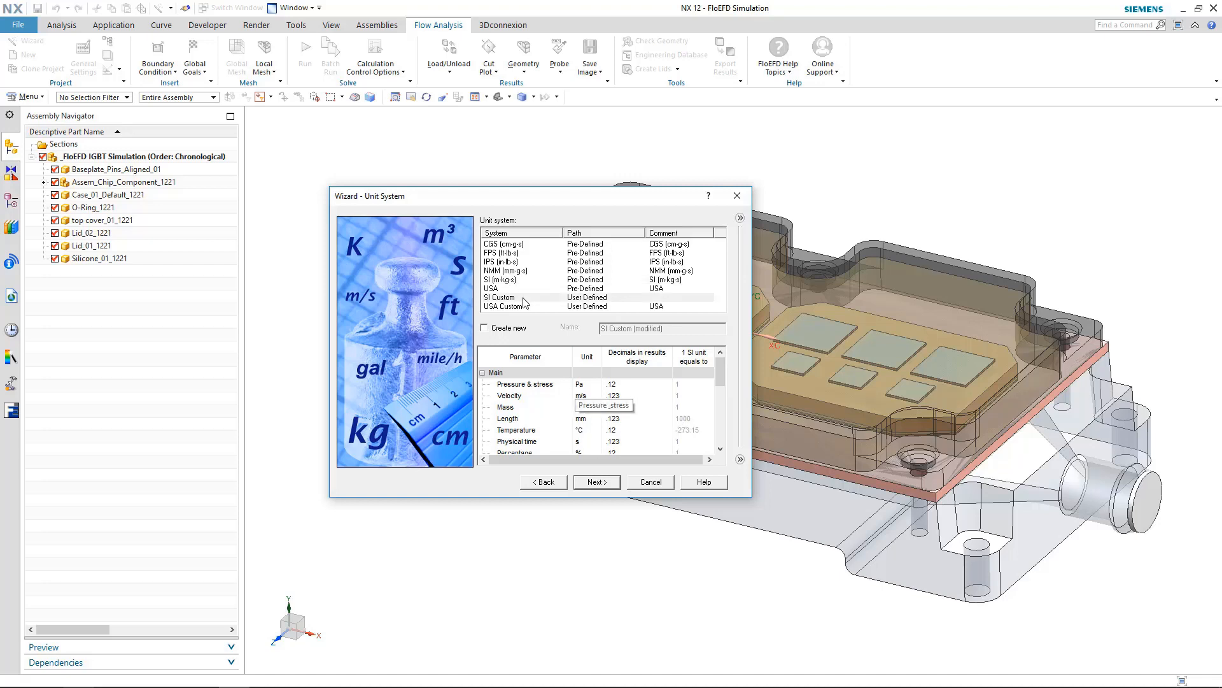
click(591, 386)
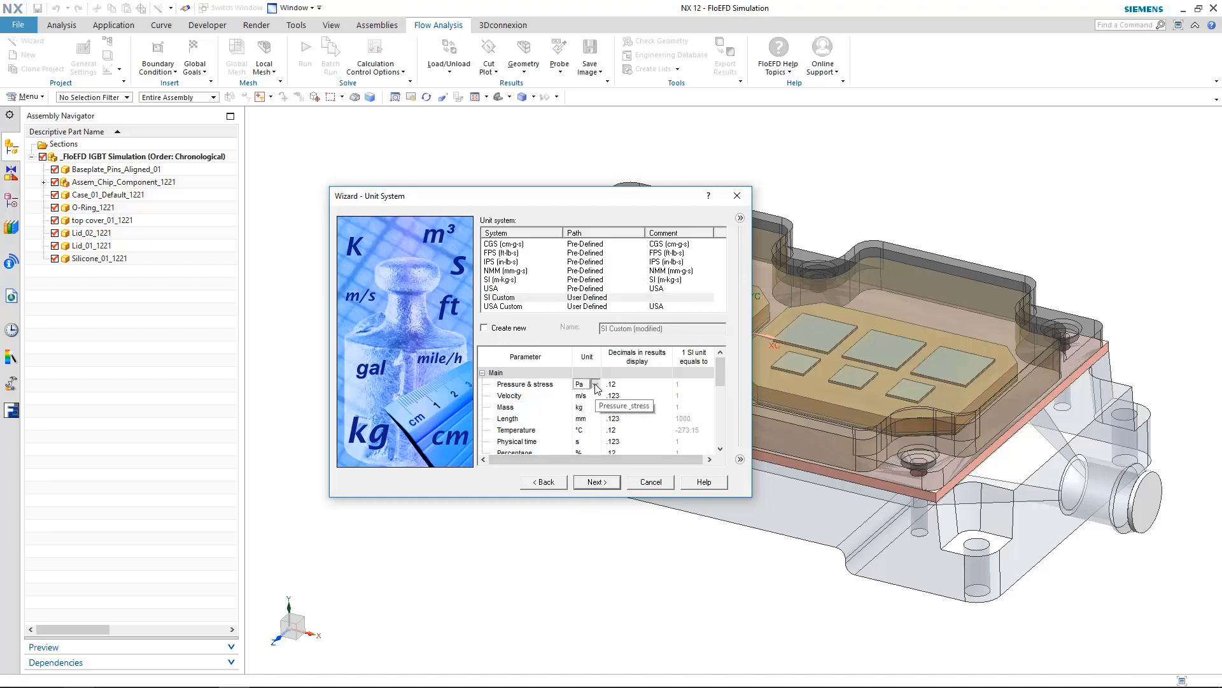
click(596, 385)
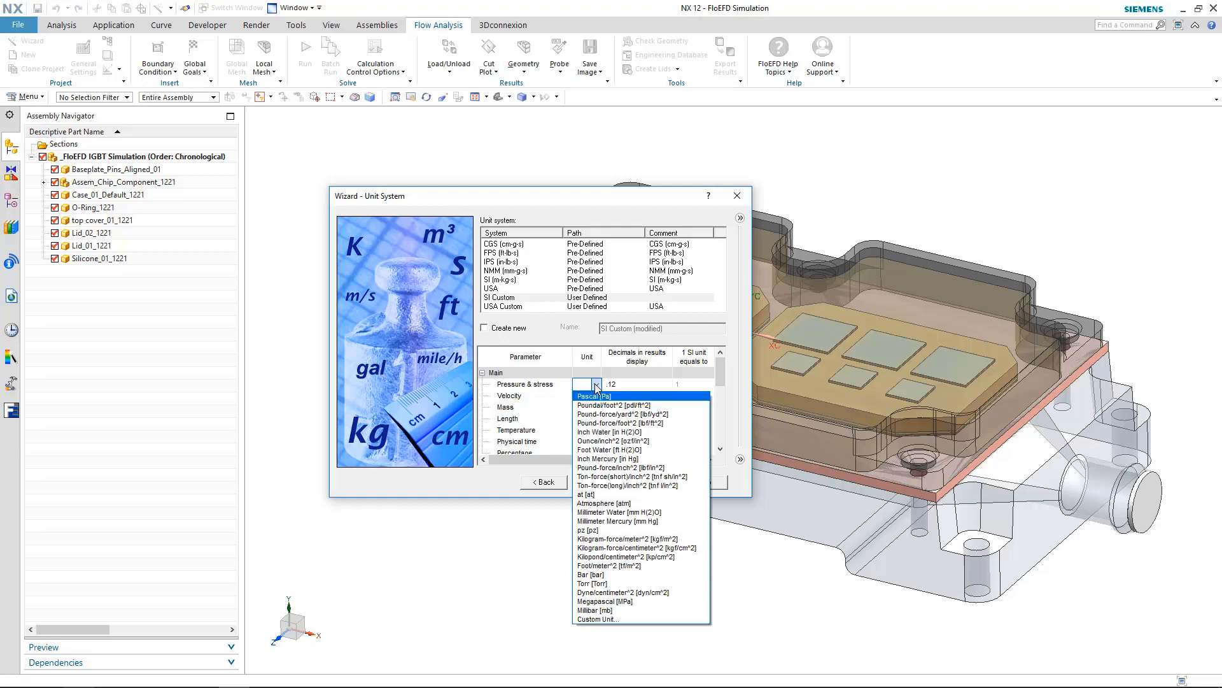
click(633, 611)
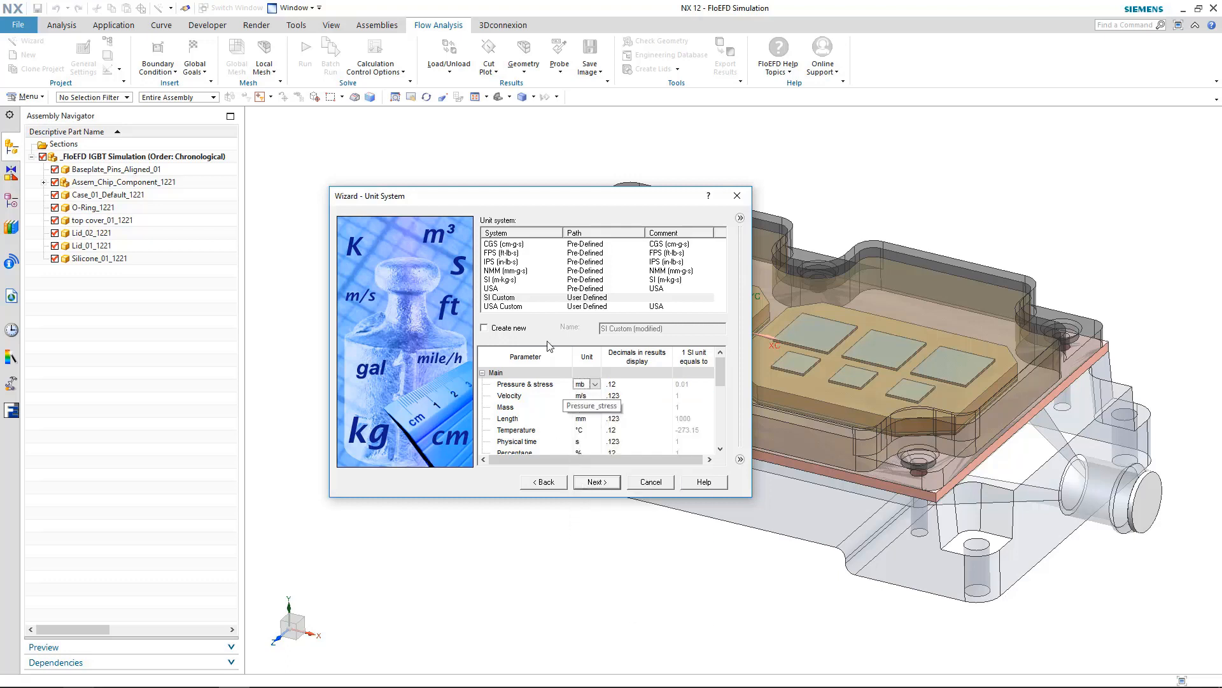
click(596, 483)
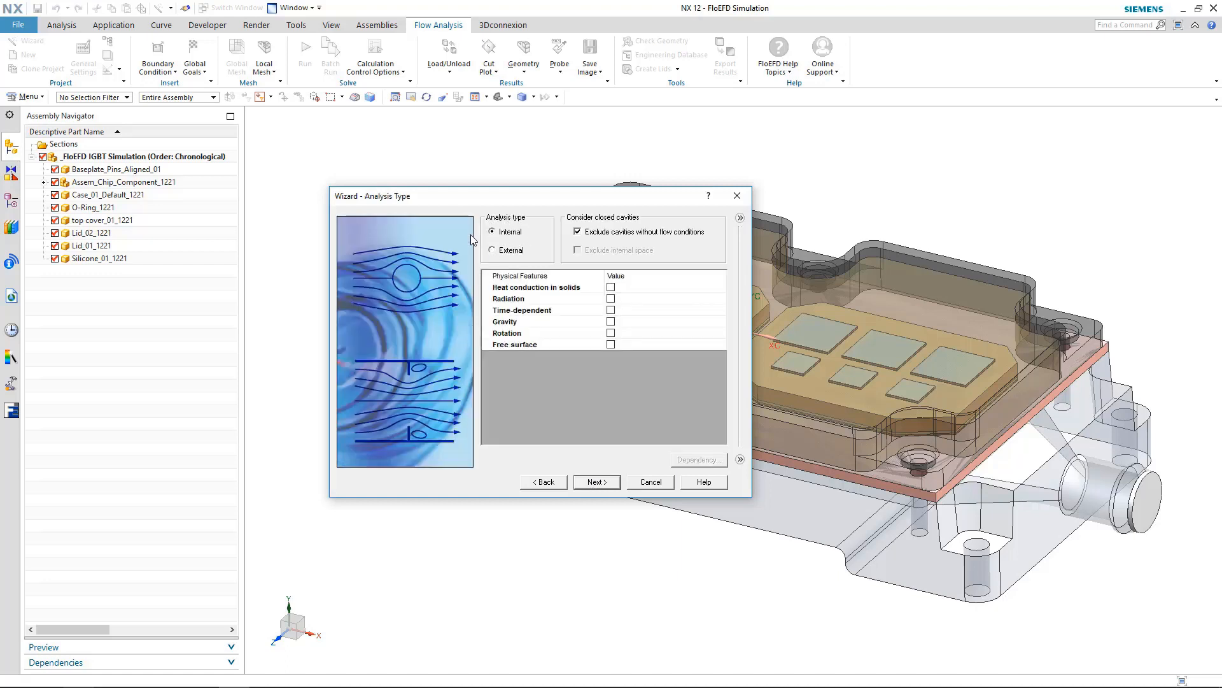
Step: Enable heat conduction in solids for the project's internal analysis
click(610, 287)
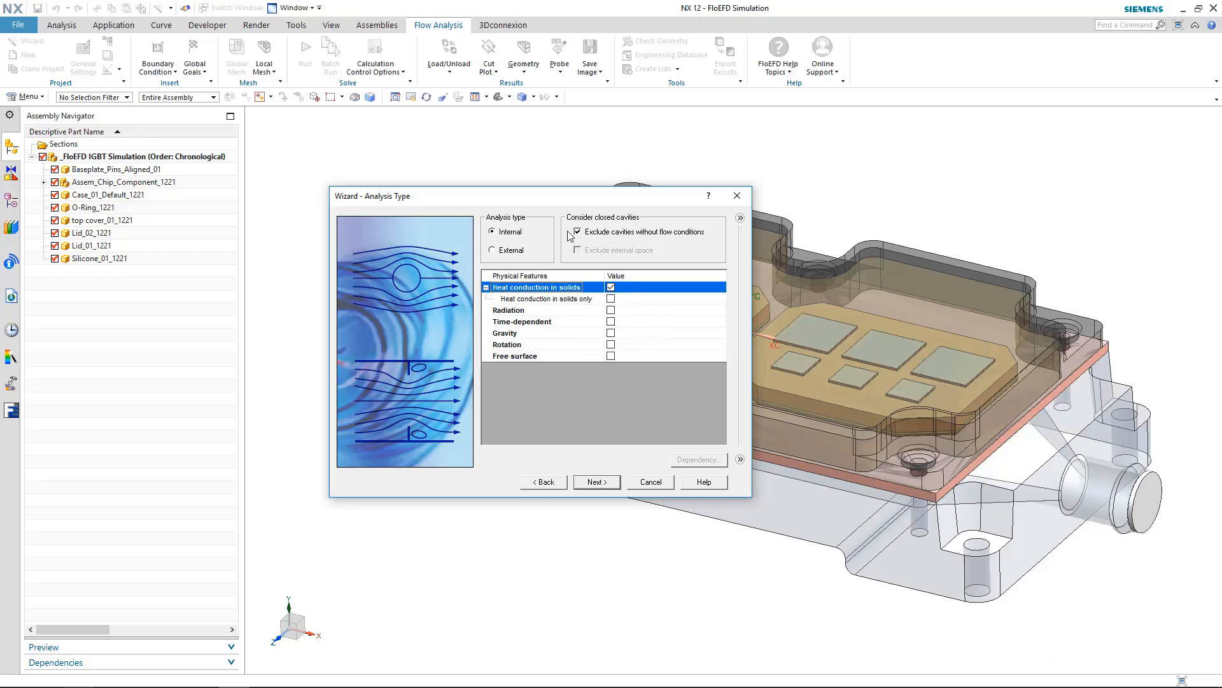
click(600, 485)
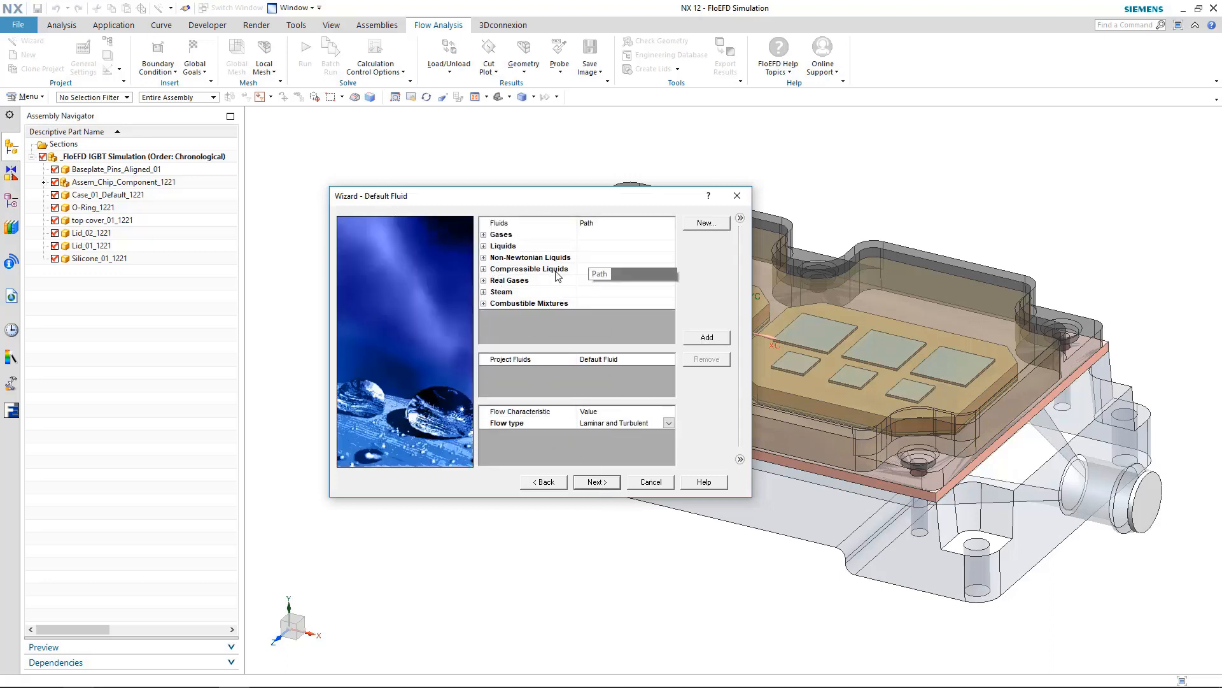
Step: Add the user-defined liquid Water-Glycol-Mixture 01 as the project's default fluid
click(484, 245)
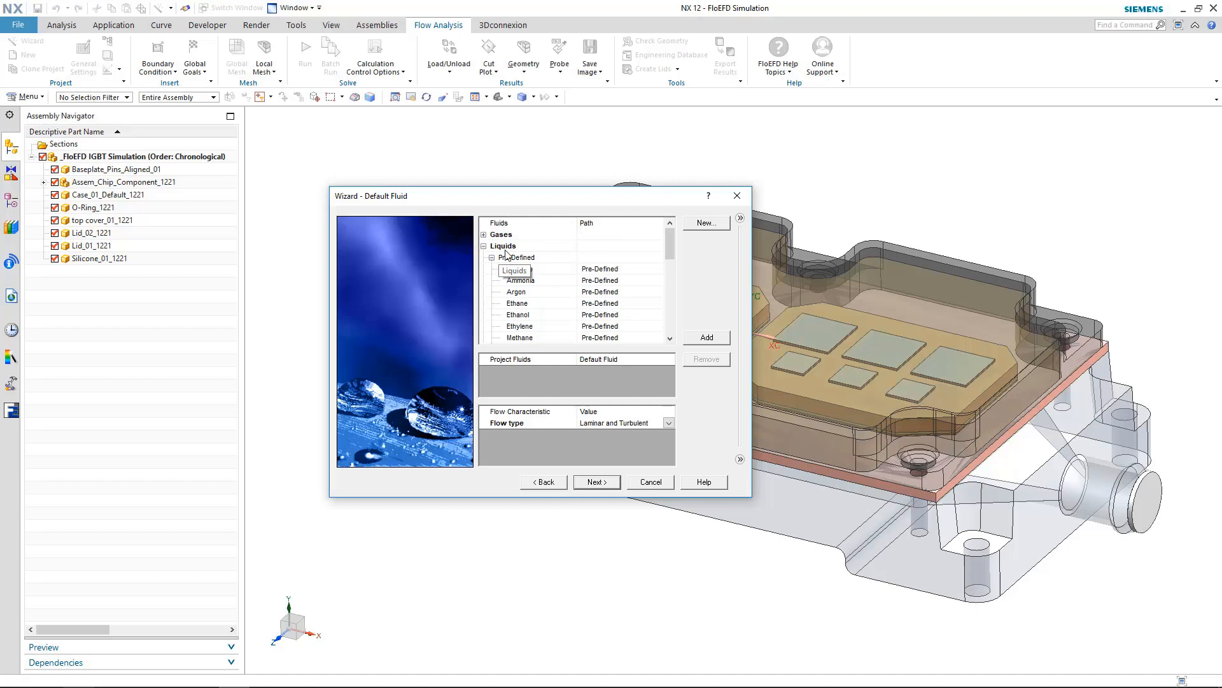
click(636, 308)
scroll(624, 315, down, 1)
scroll(624, 315, down, 1)
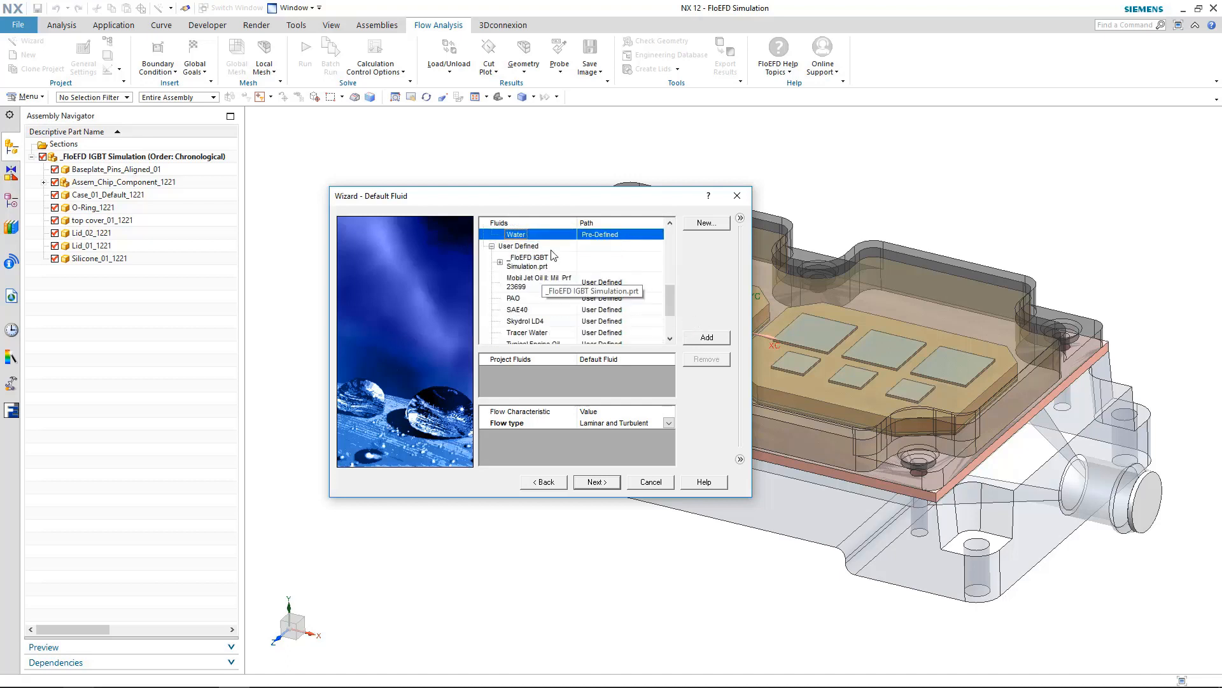
scroll(598, 306, down, 1)
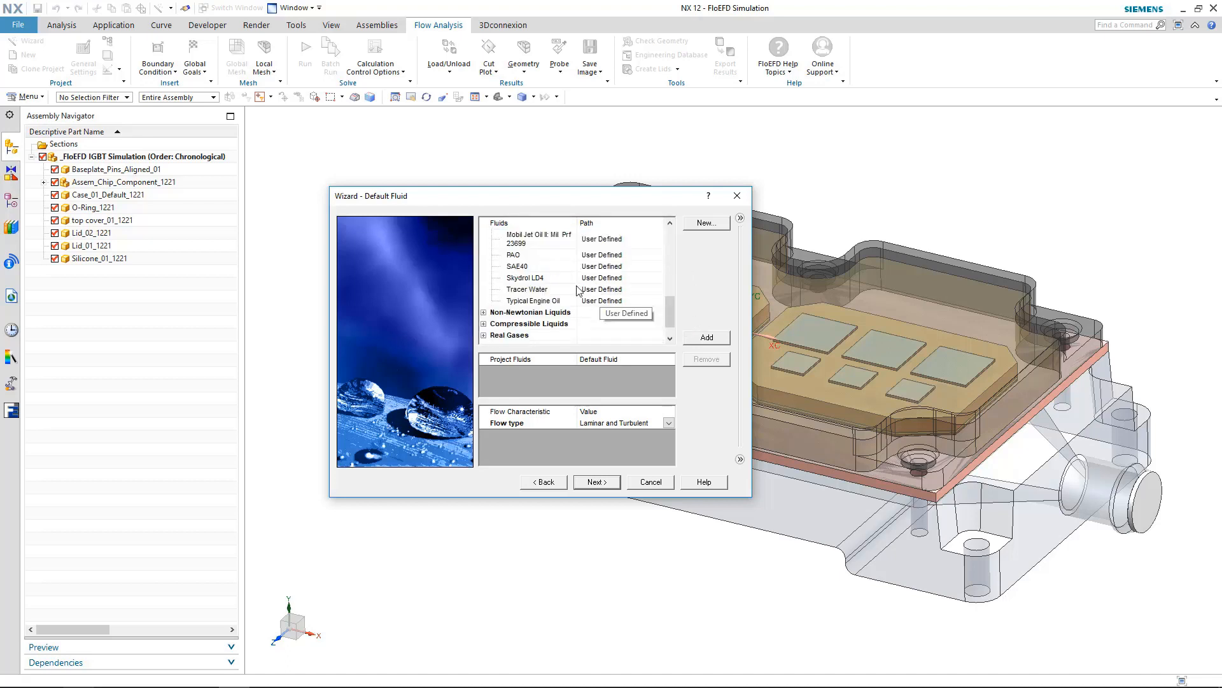
scroll(572, 290, up, 1)
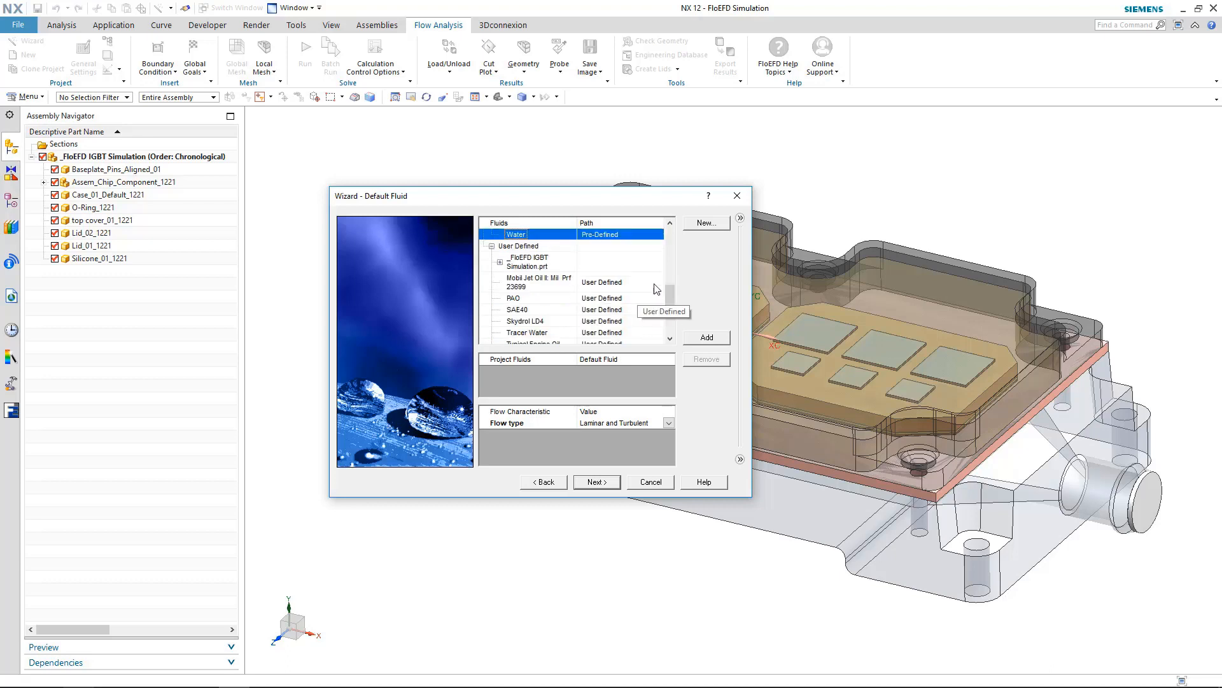
click(500, 262)
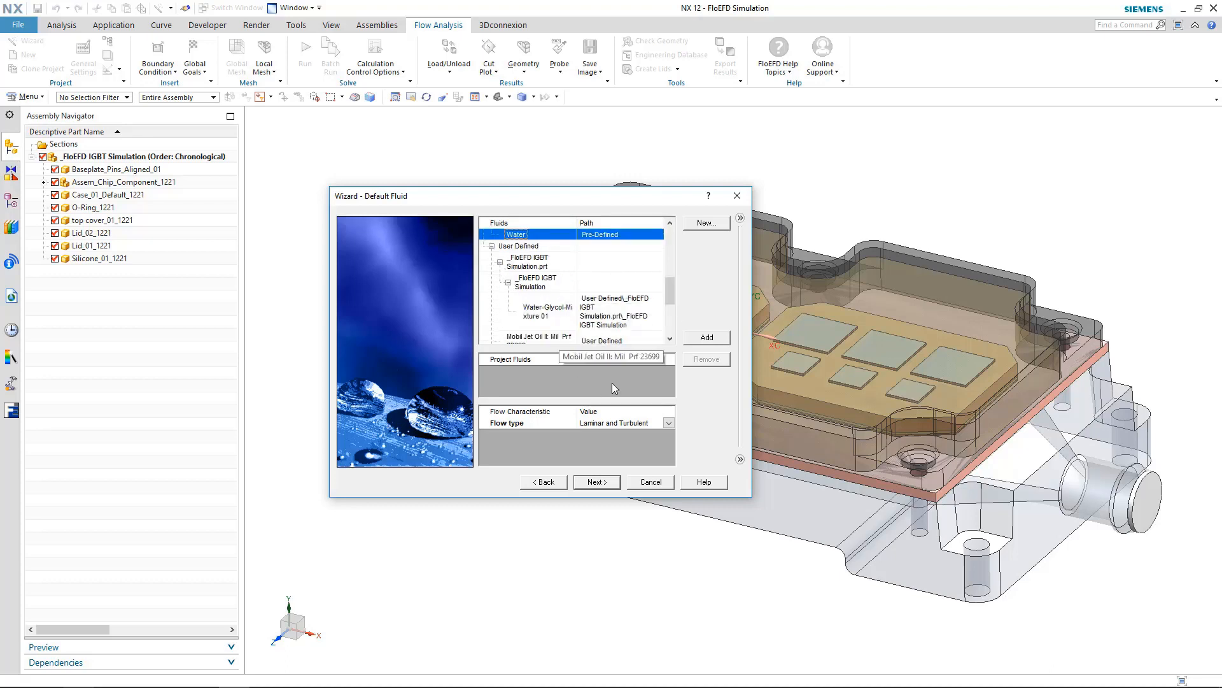
click(545, 316)
double_click(544, 319)
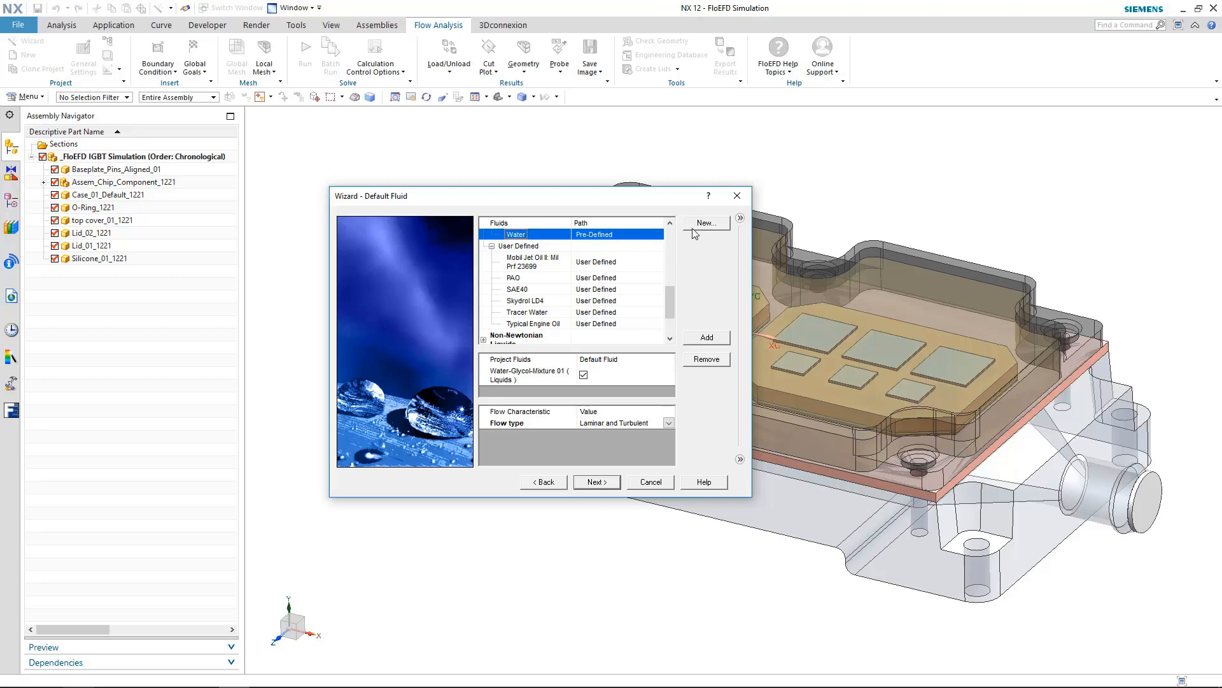
click(599, 482)
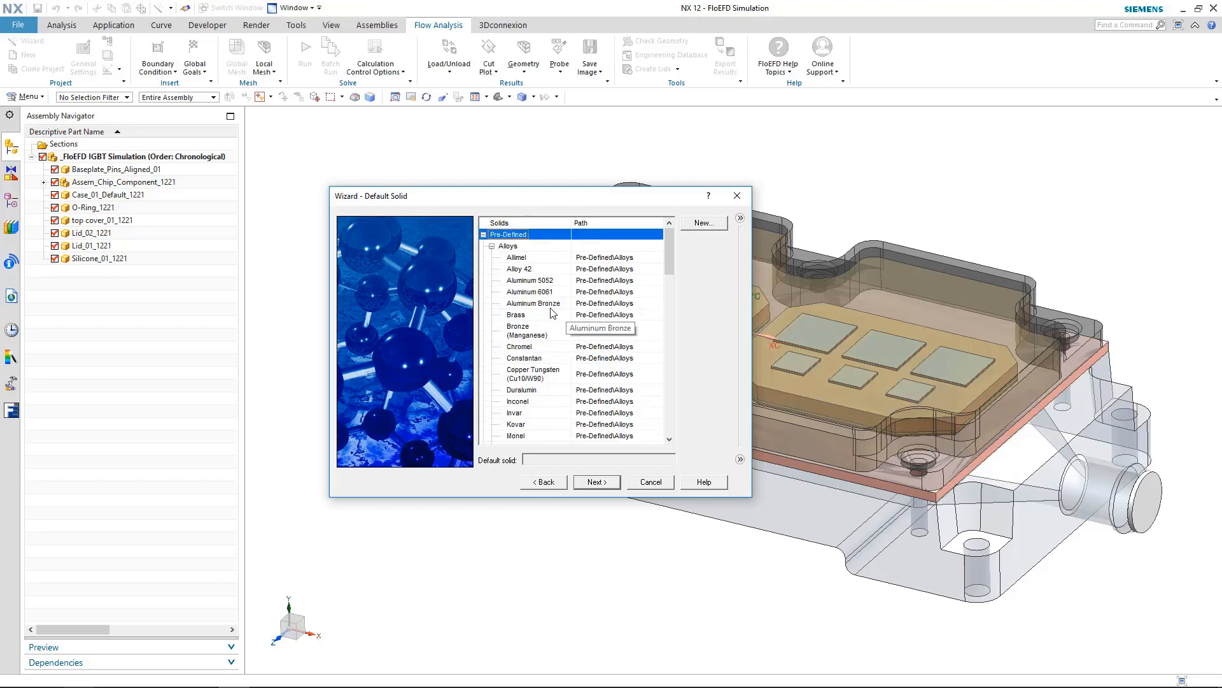
Step: Set Aluminum 6061 as the default solid and accept the adiabatic outer wall condition with 0 micrometer roughness
click(525, 293)
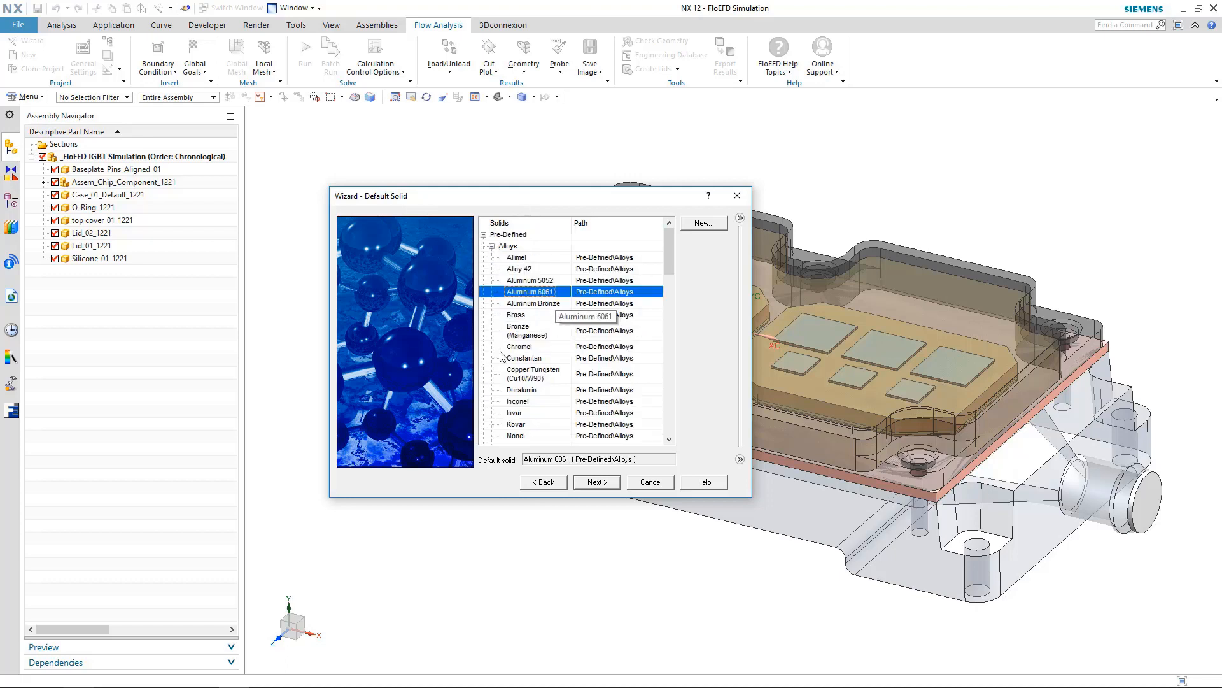
click(596, 483)
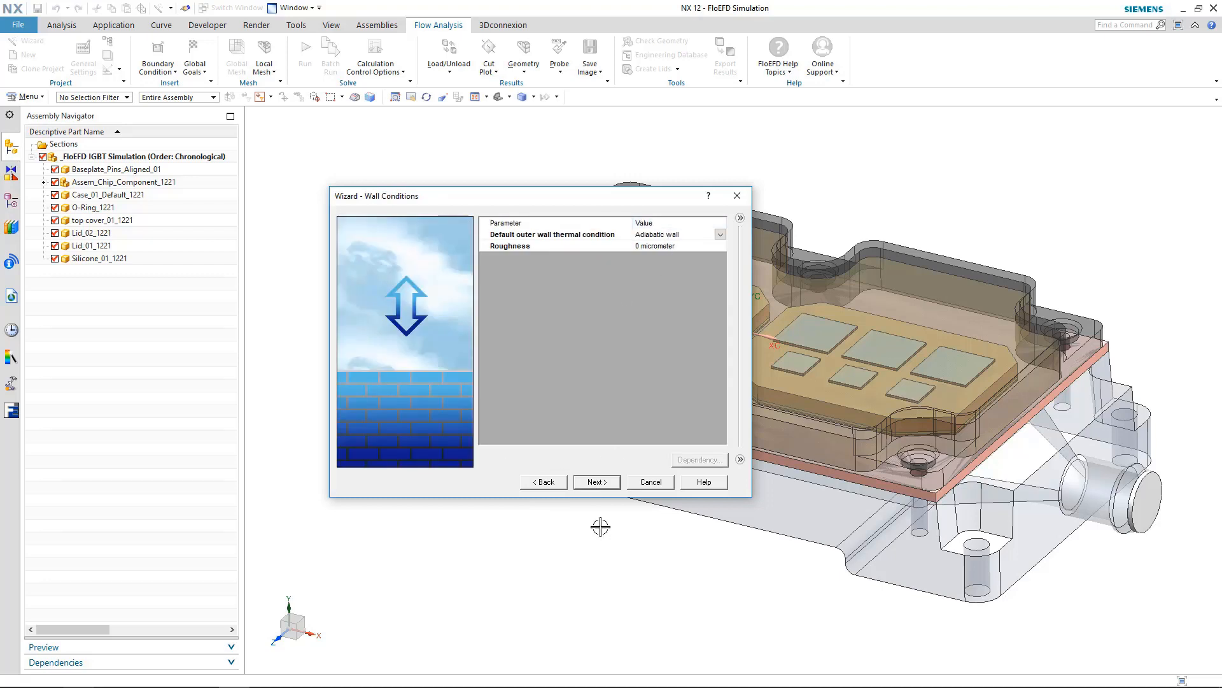
click(606, 483)
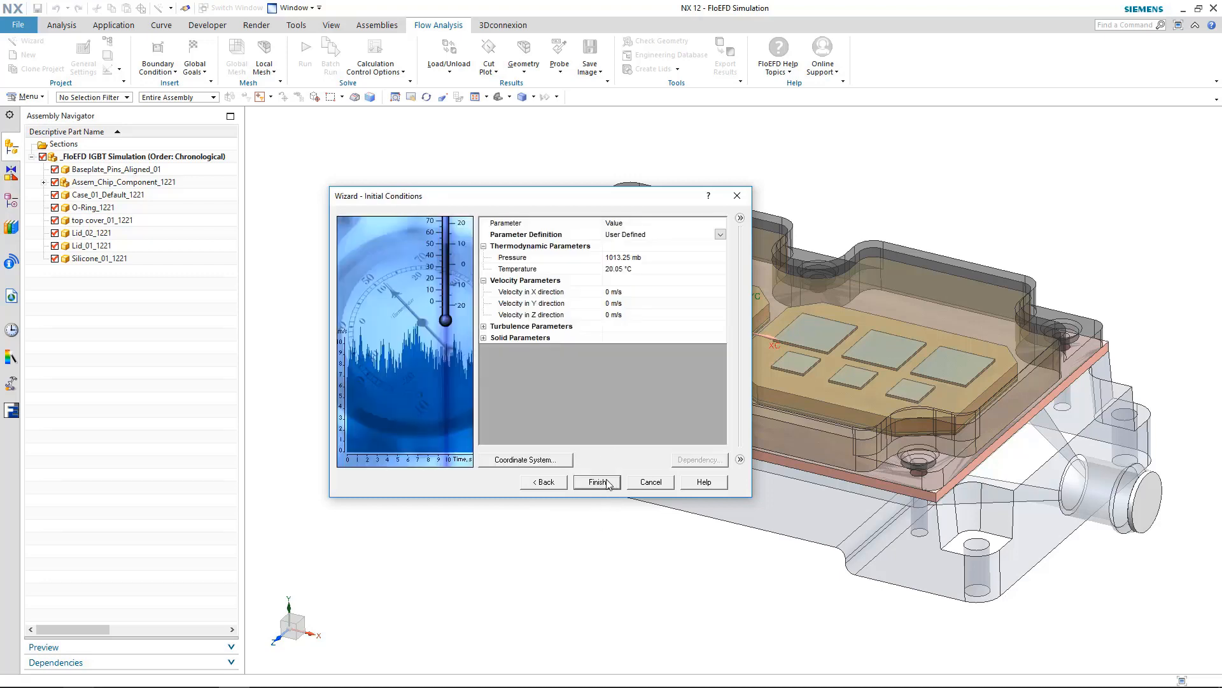
Step: Set the initial temperature to 65 °C and finish creating the wizard project
click(660, 270)
text(65)
key(Return)
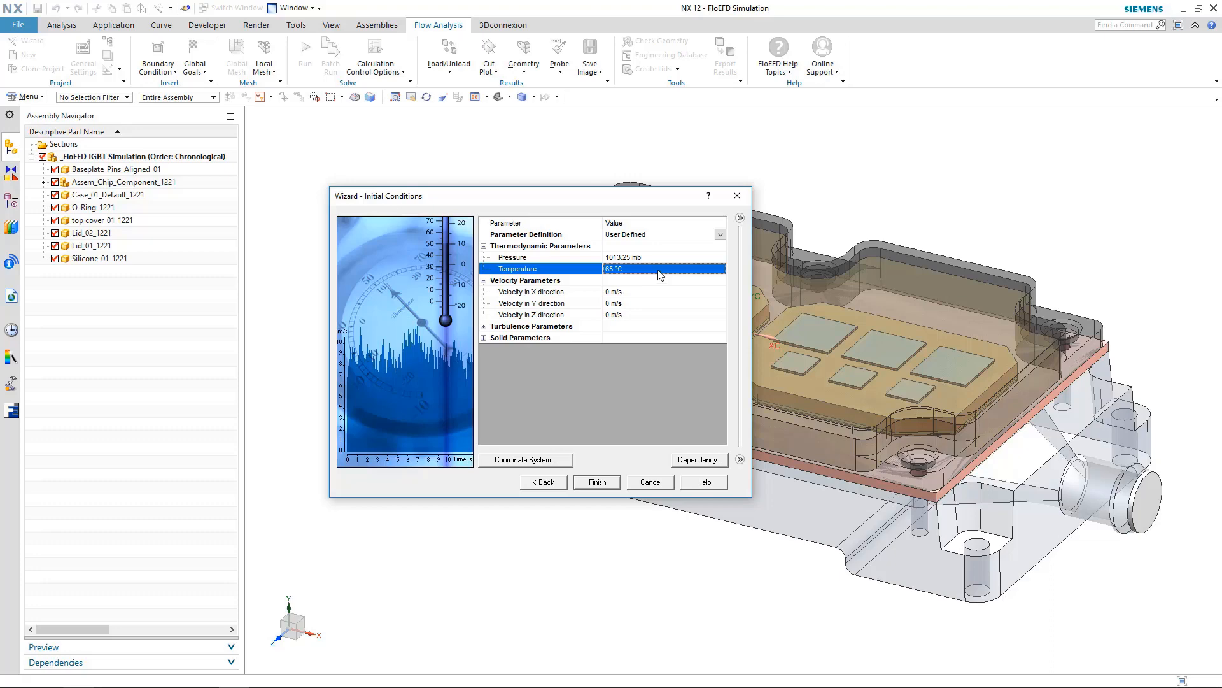
click(598, 483)
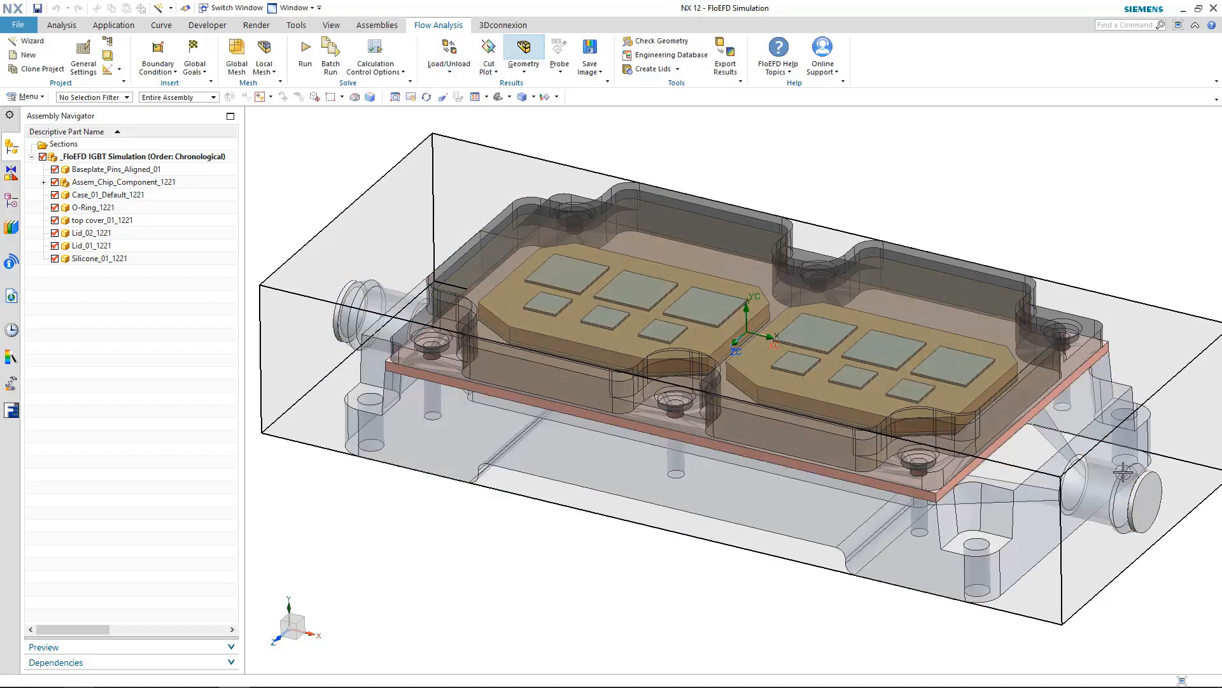
key(ctrl+alt+f)
key(End)
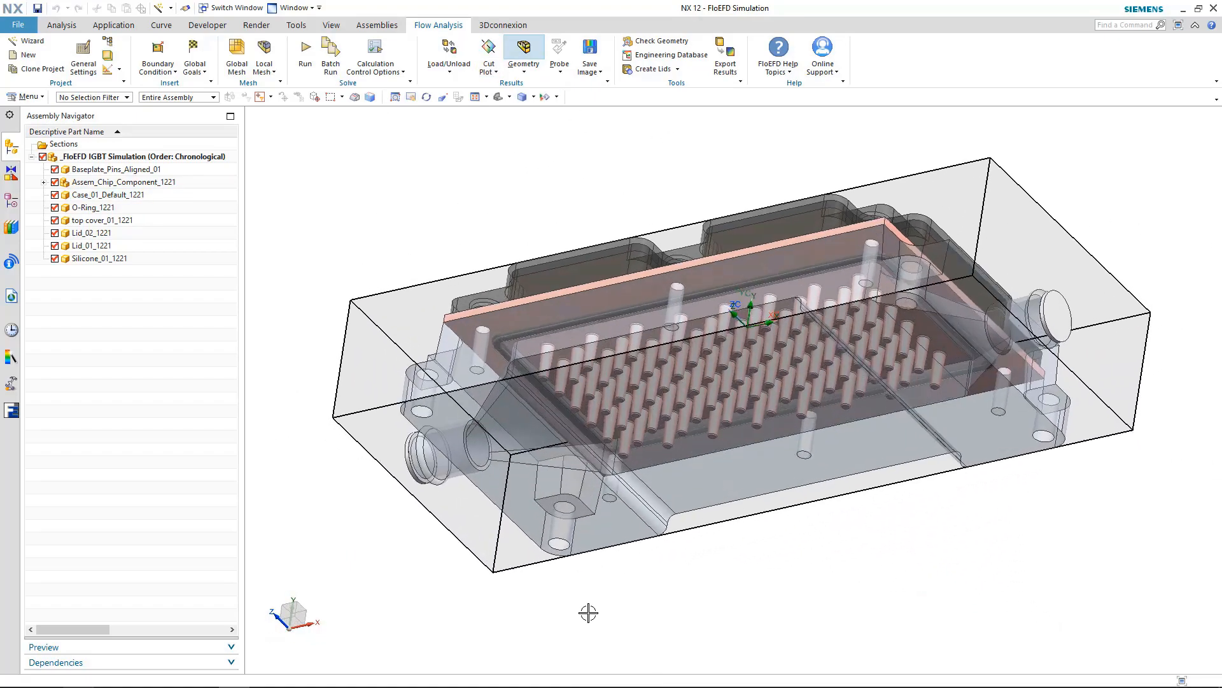
key(ctrl+alt+f)
key(Home)
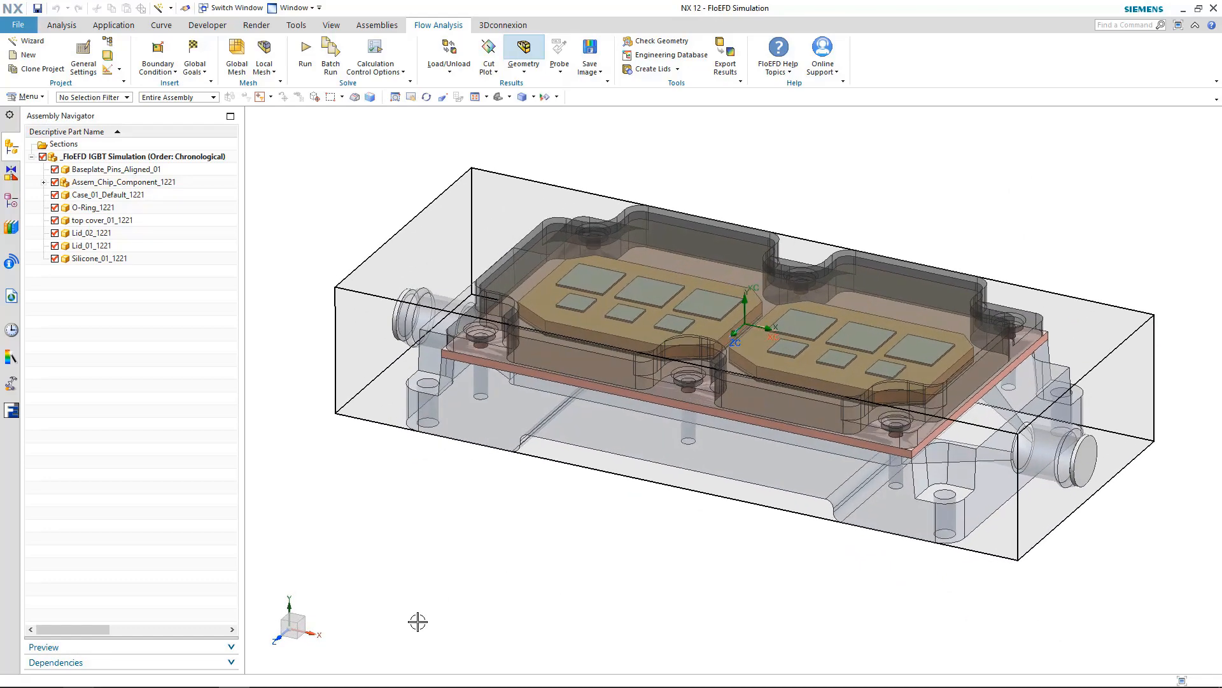
Step: Import the solid materials of all scanned components from the model into Project(1)
click(10, 415)
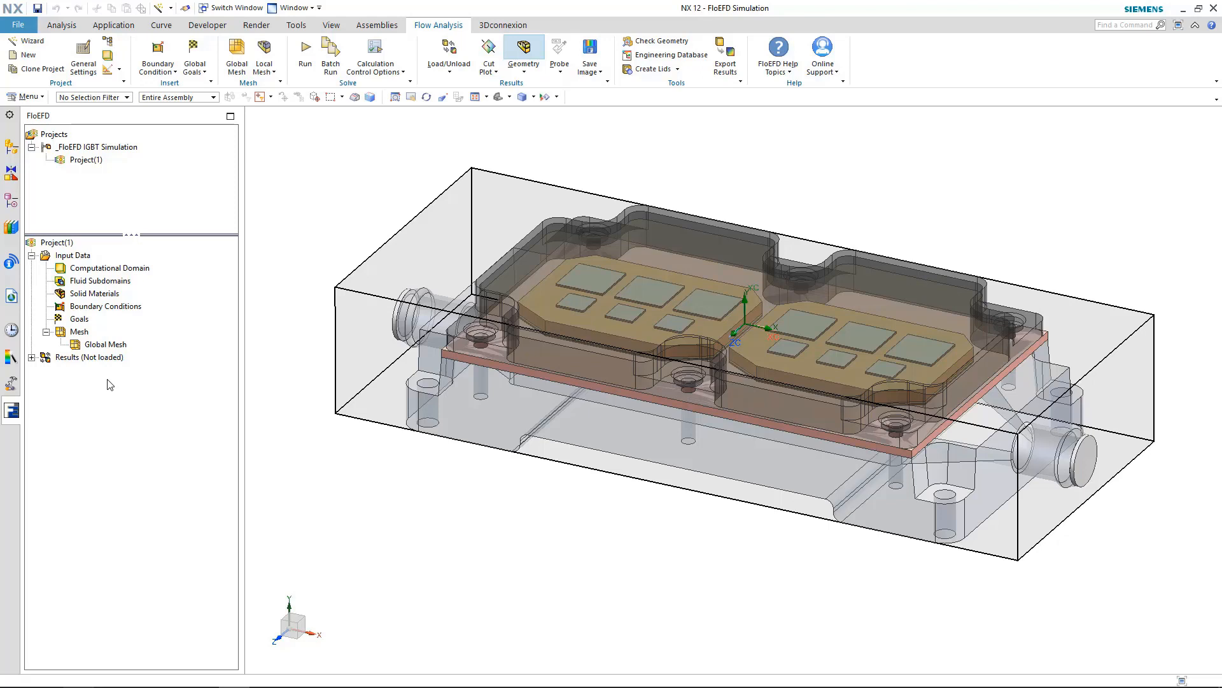
right_click(106, 296)
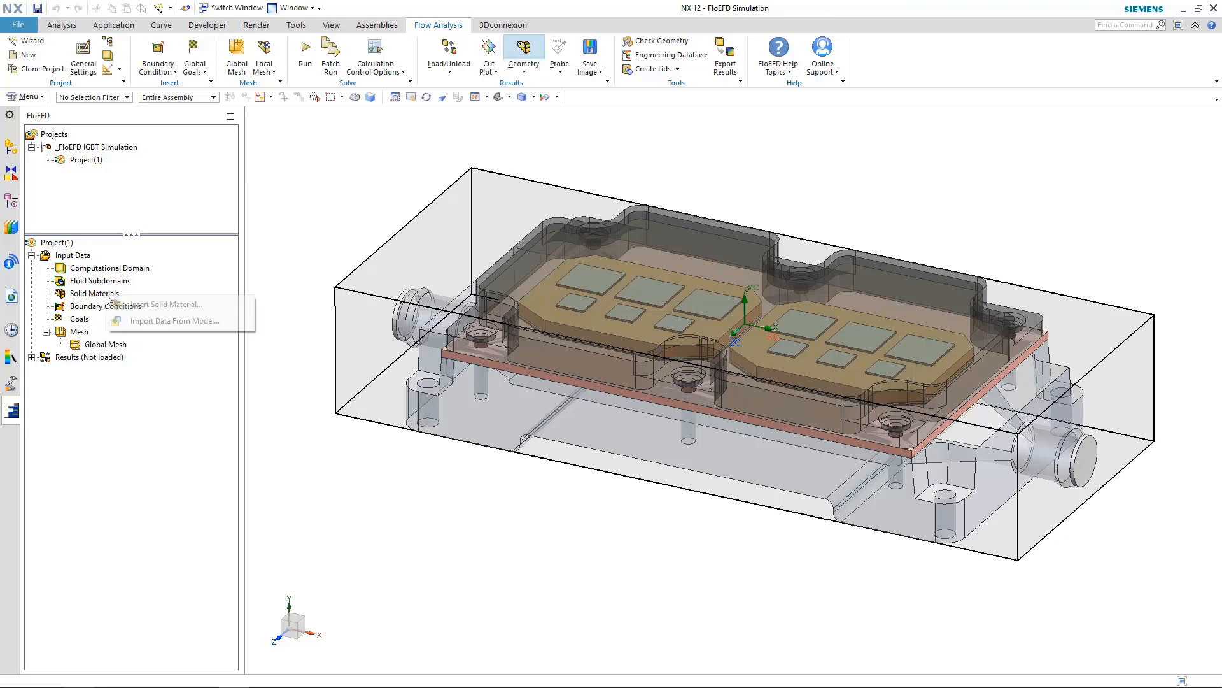
click(237, 325)
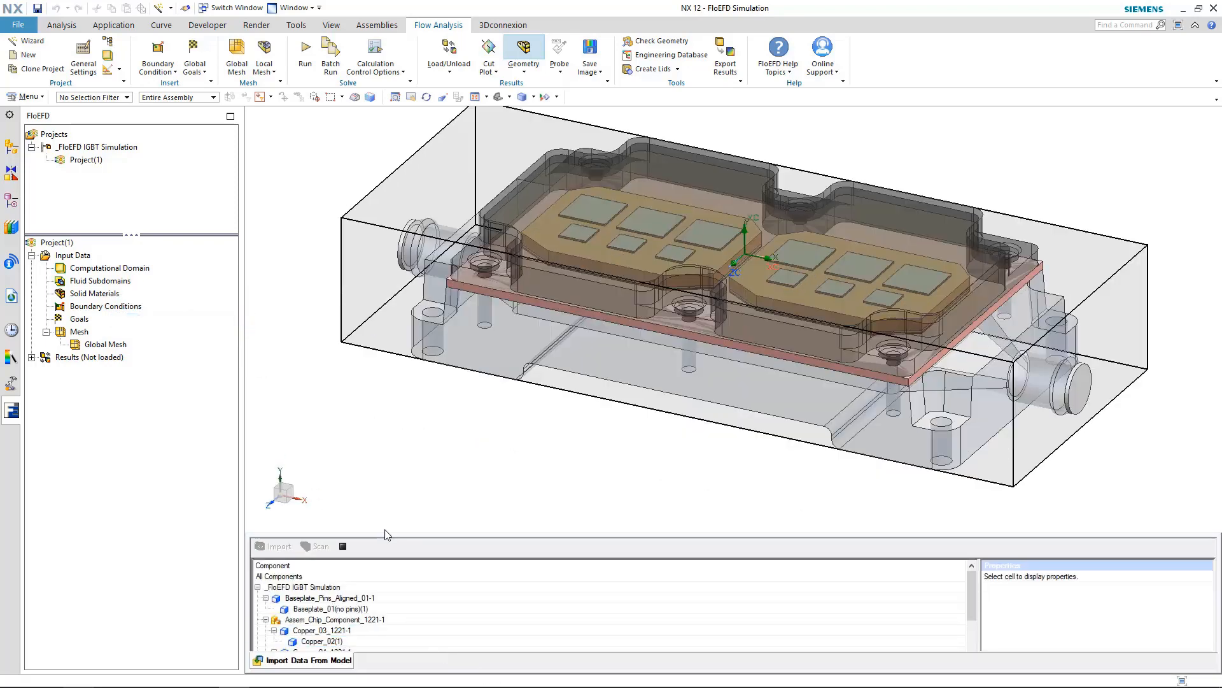
drag(395, 507, 395, 384)
drag(972, 479, 982, 566)
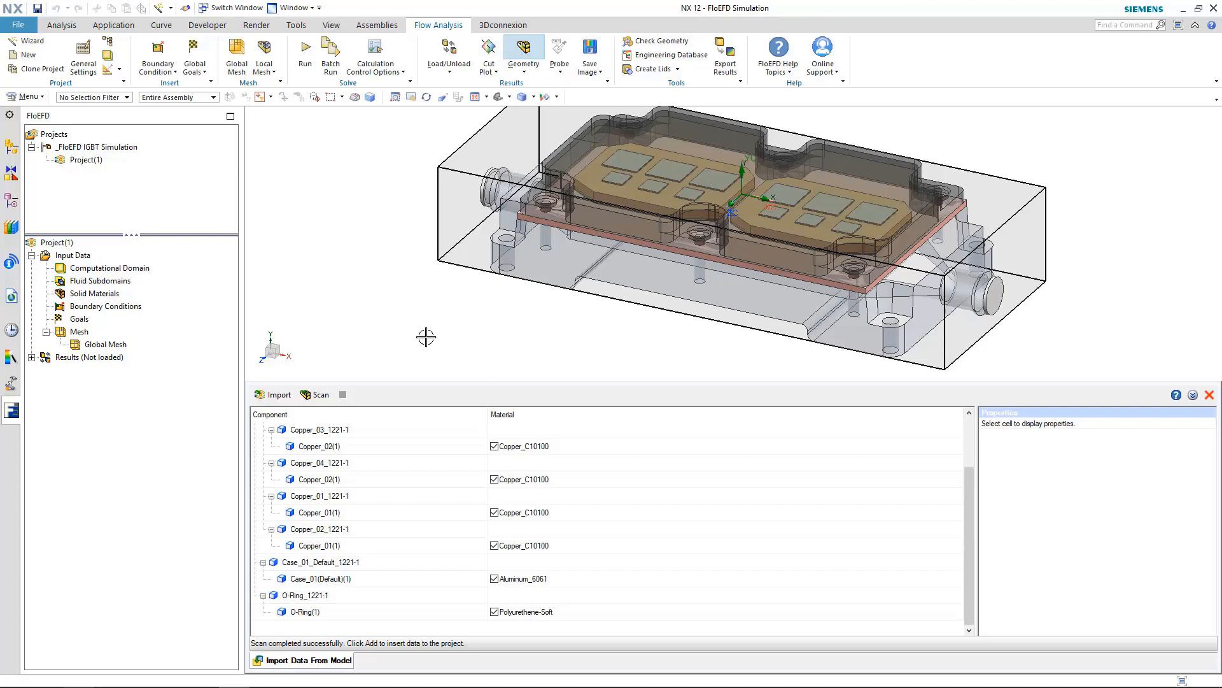
click(273, 394)
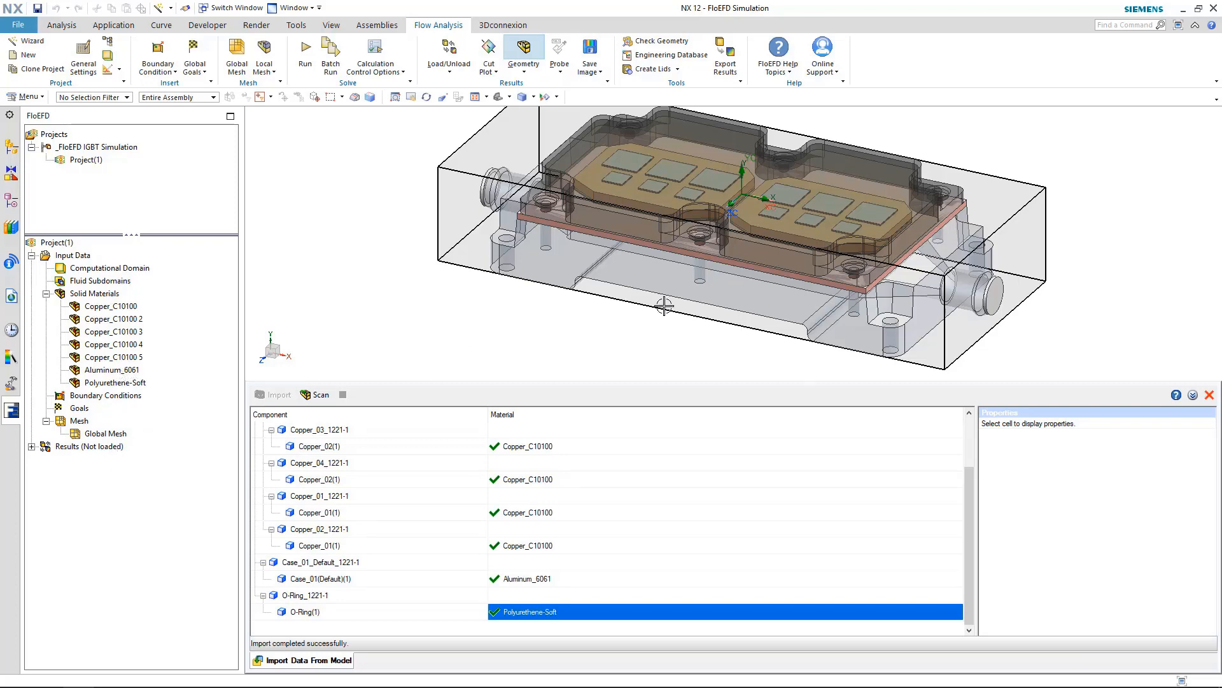
click(1209, 395)
Step: Check which bodies each imported material covers, from Polyurethene-Soft and Aluminum_6061 through all the Copper_C10100 entries
click(122, 383)
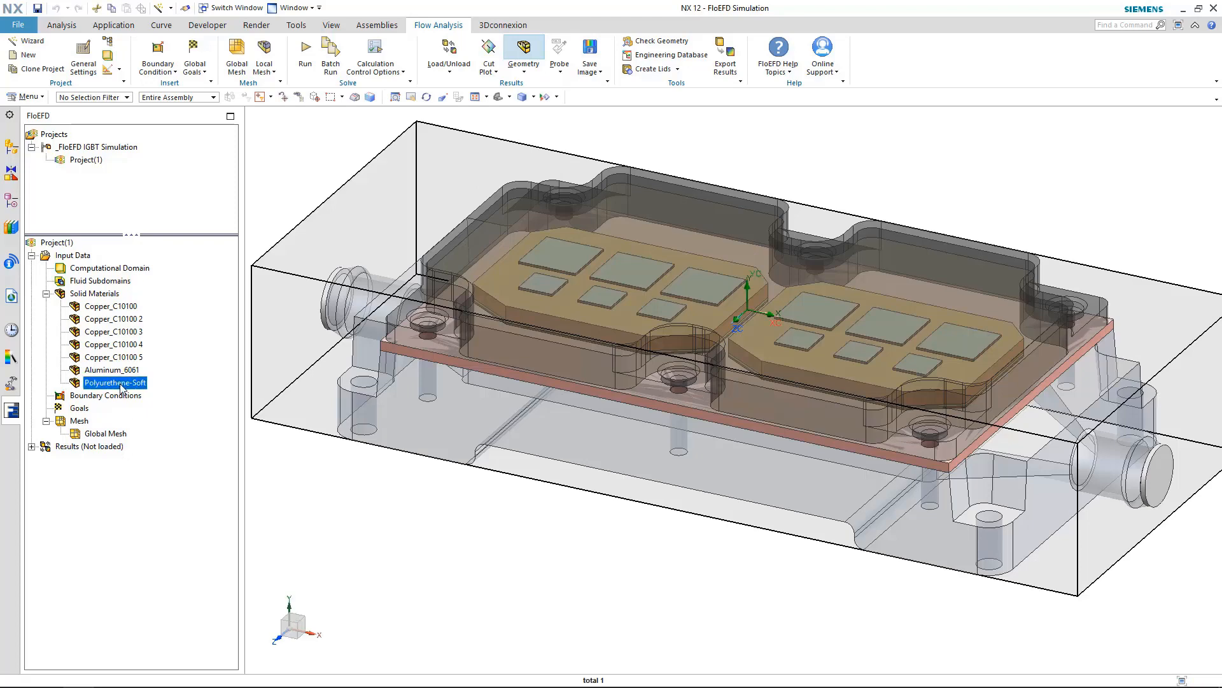
click(112, 371)
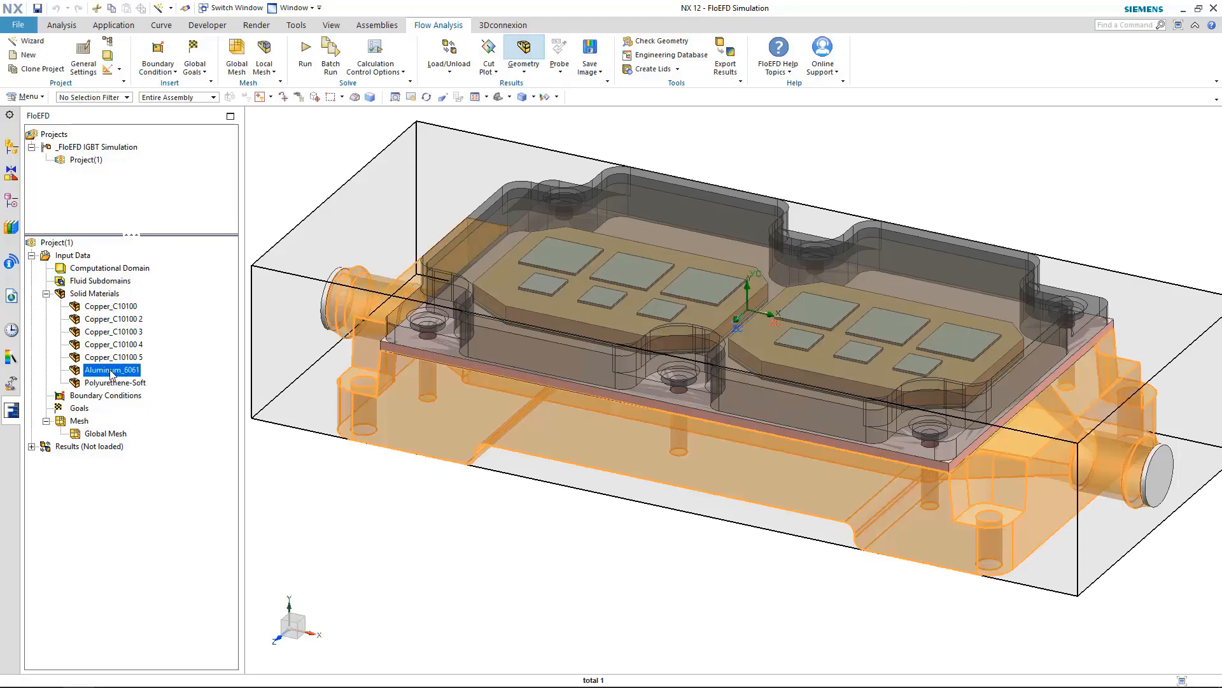
click(119, 358)
click(122, 347)
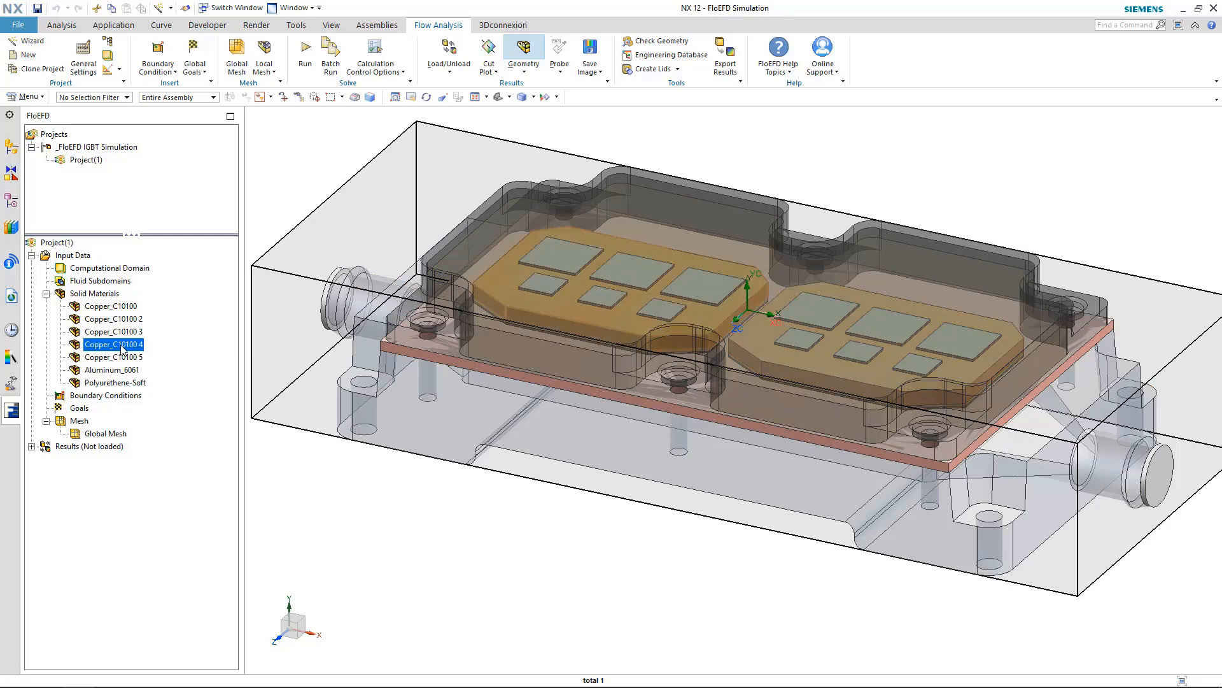
click(122, 332)
click(120, 319)
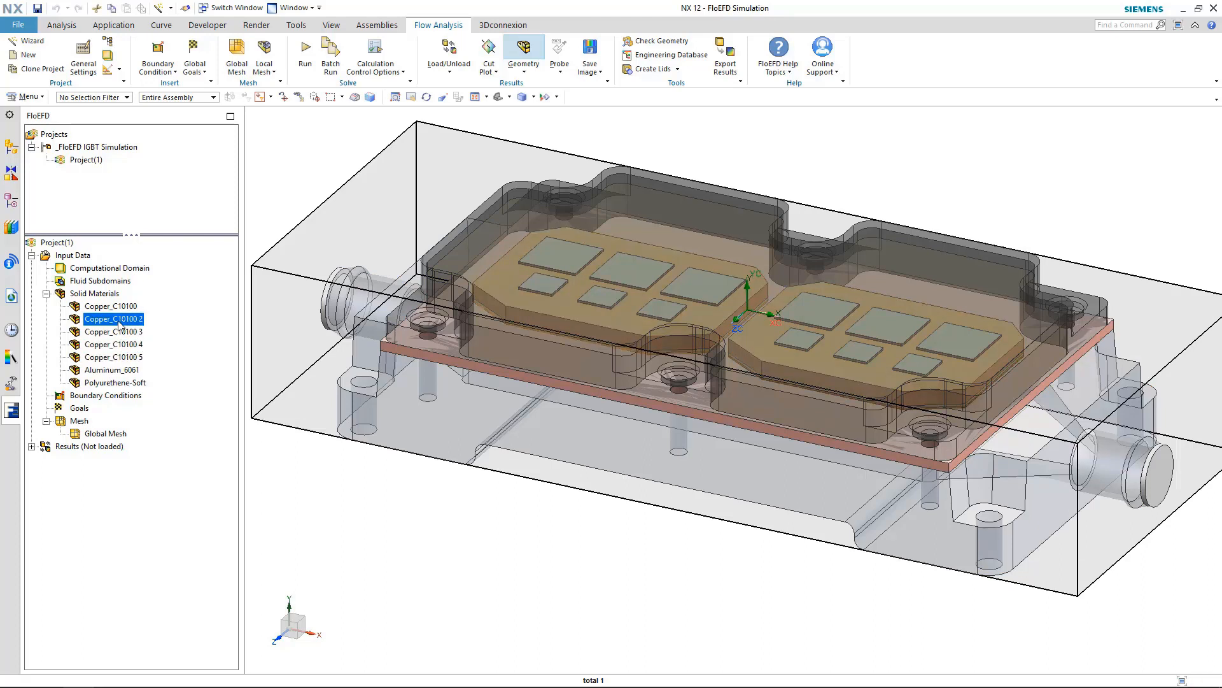
click(120, 307)
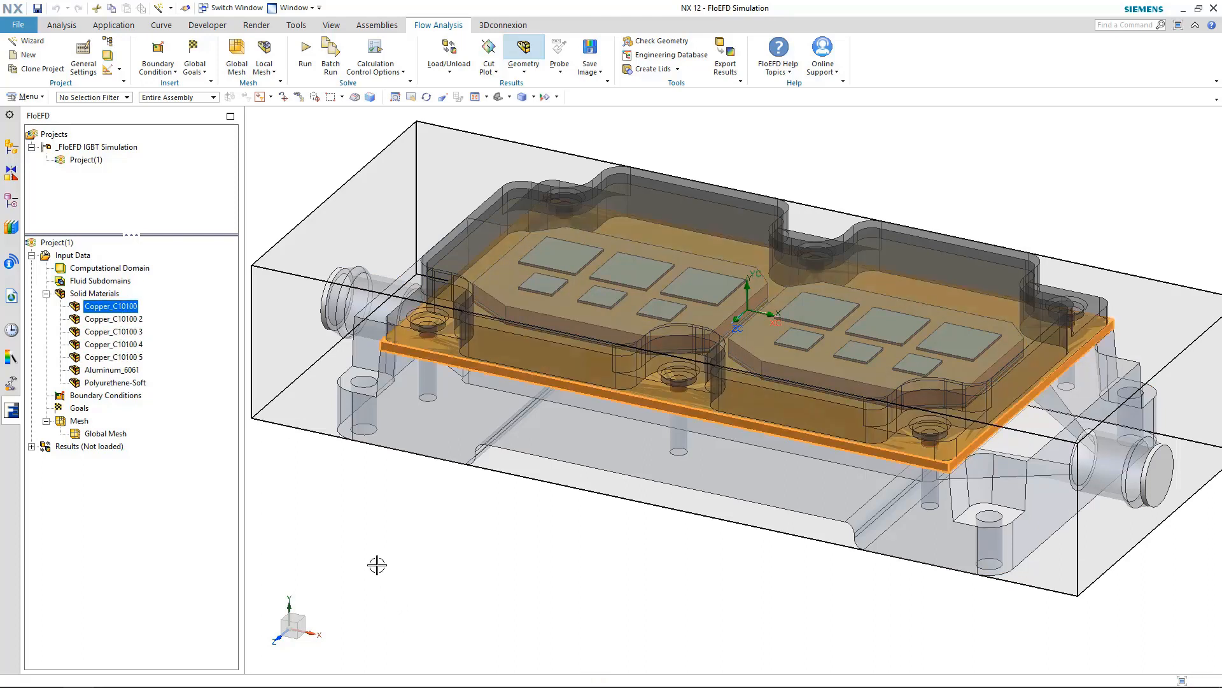
Step: Start a new solid material and select all diode and IGBT chips of Assem_Chips_01_1221 and Assem_Chips_02_1221 for it
right_click(94, 294)
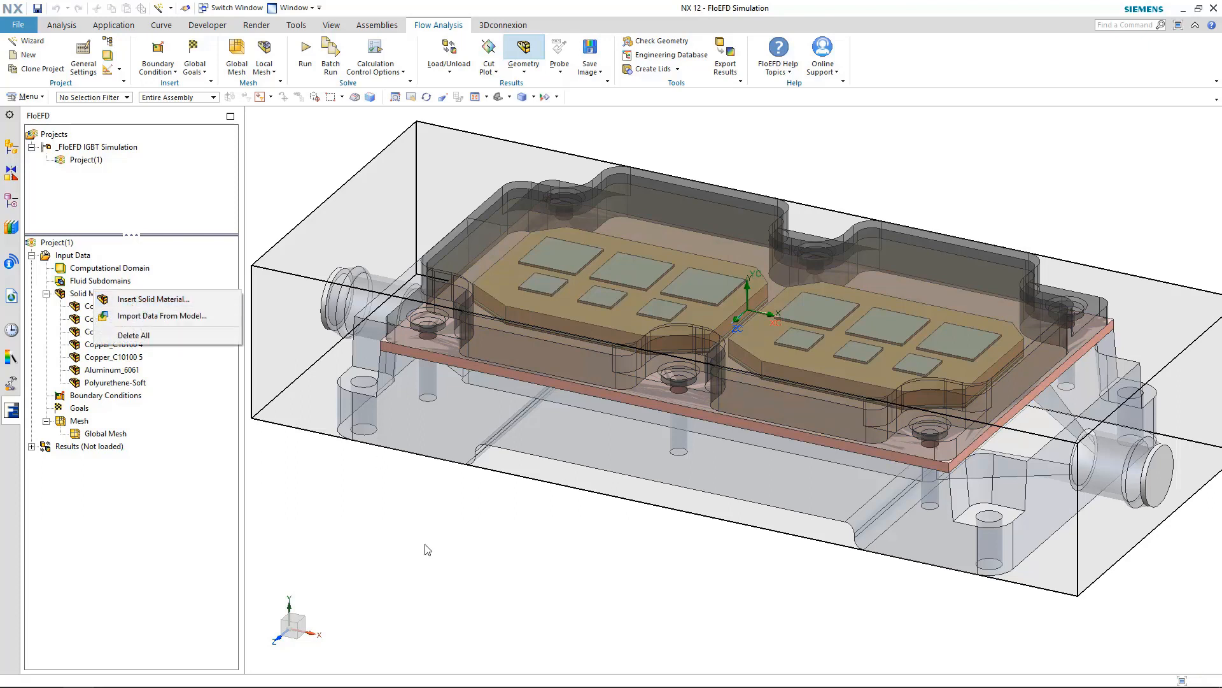
click(154, 300)
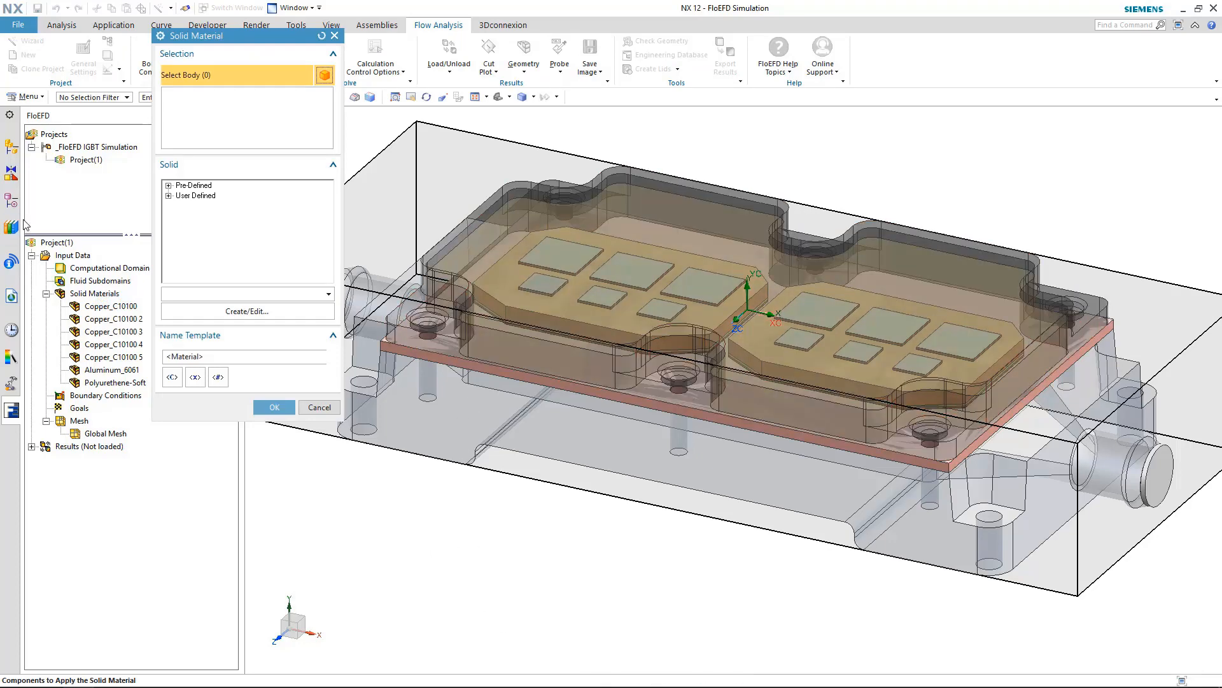
click(11, 147)
drag(233, 40, 460, 43)
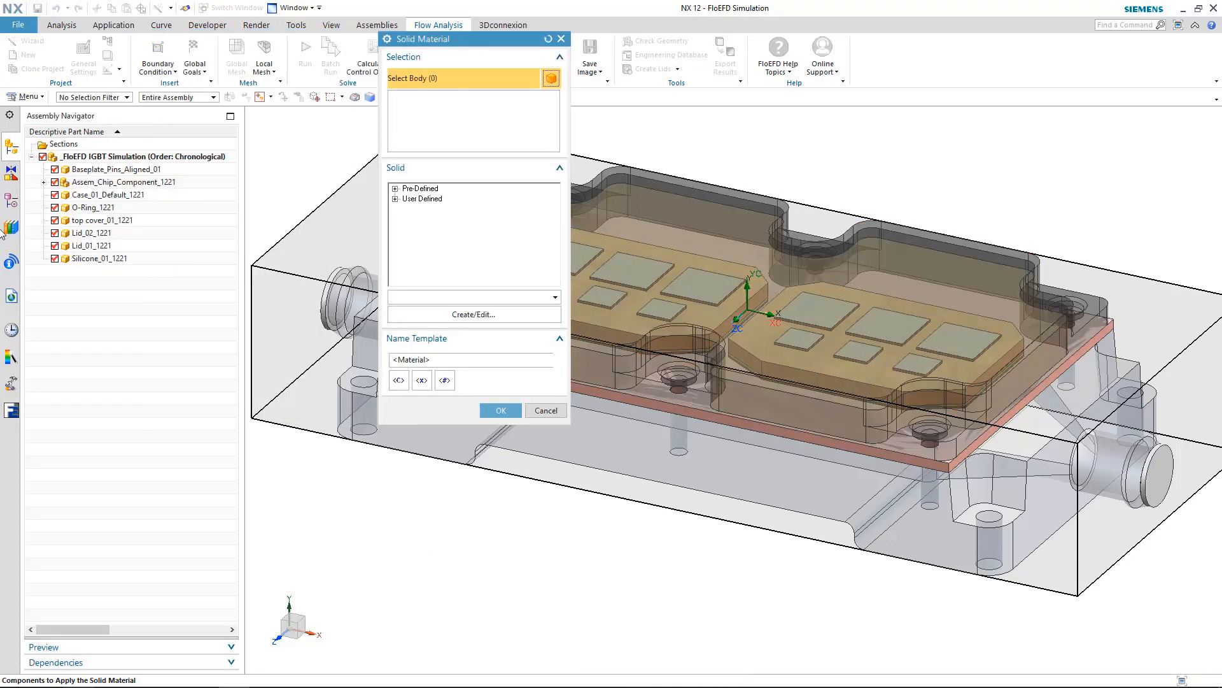
click(44, 183)
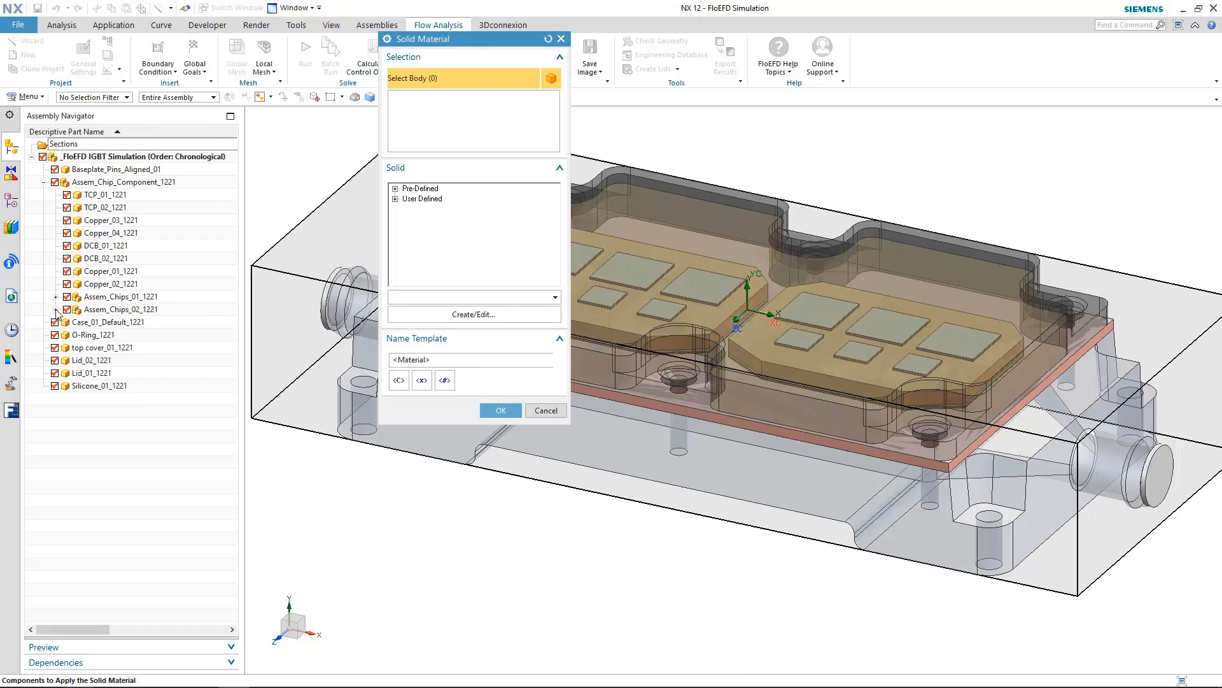
click(56, 309)
click(56, 297)
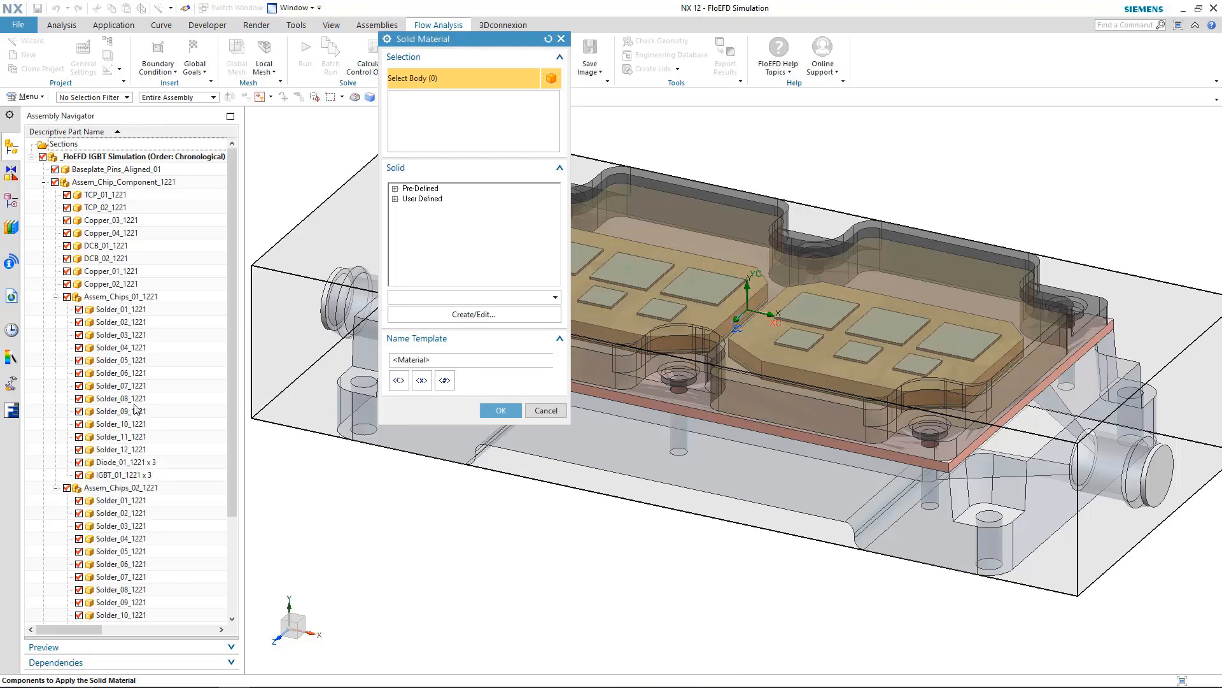
click(127, 463)
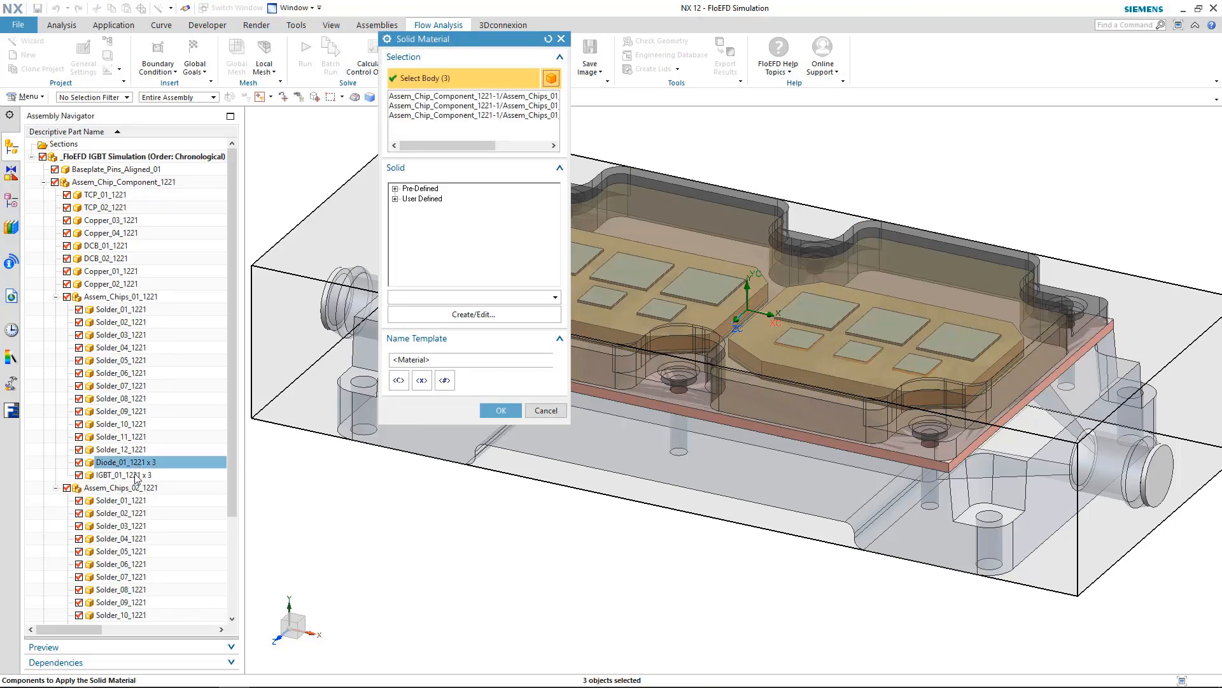
ctrl+click(131, 475)
drag(235, 477, 234, 575)
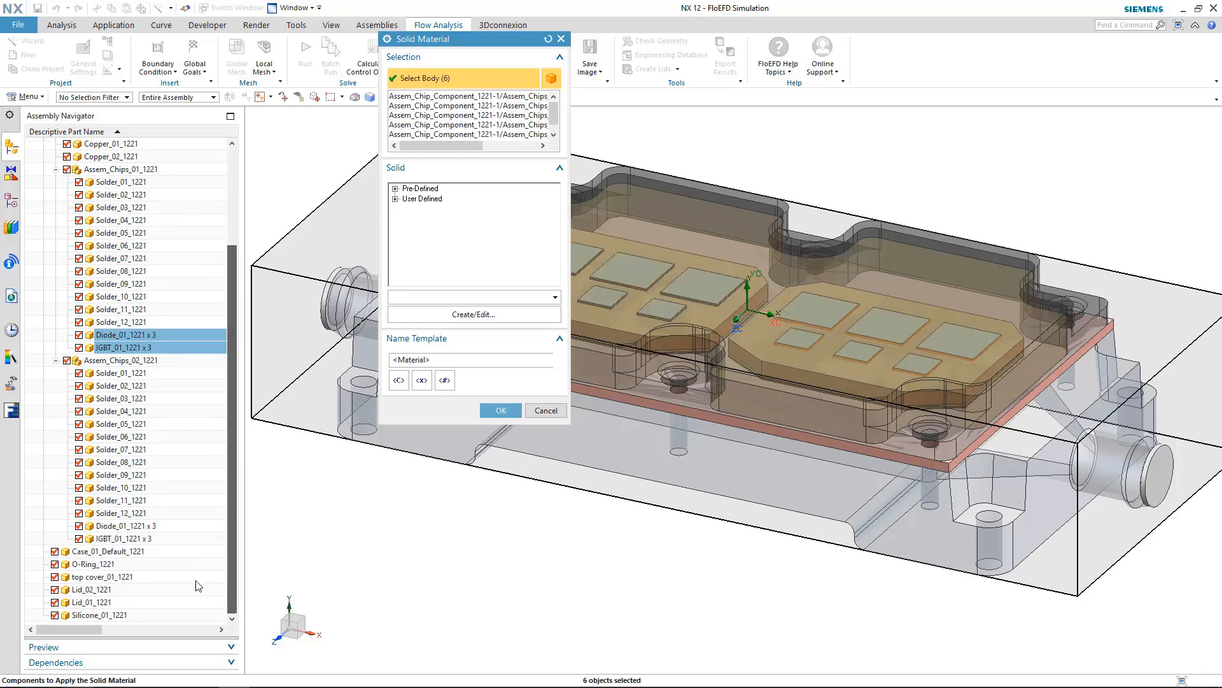
ctrl+click(127, 525)
ctrl+click(141, 539)
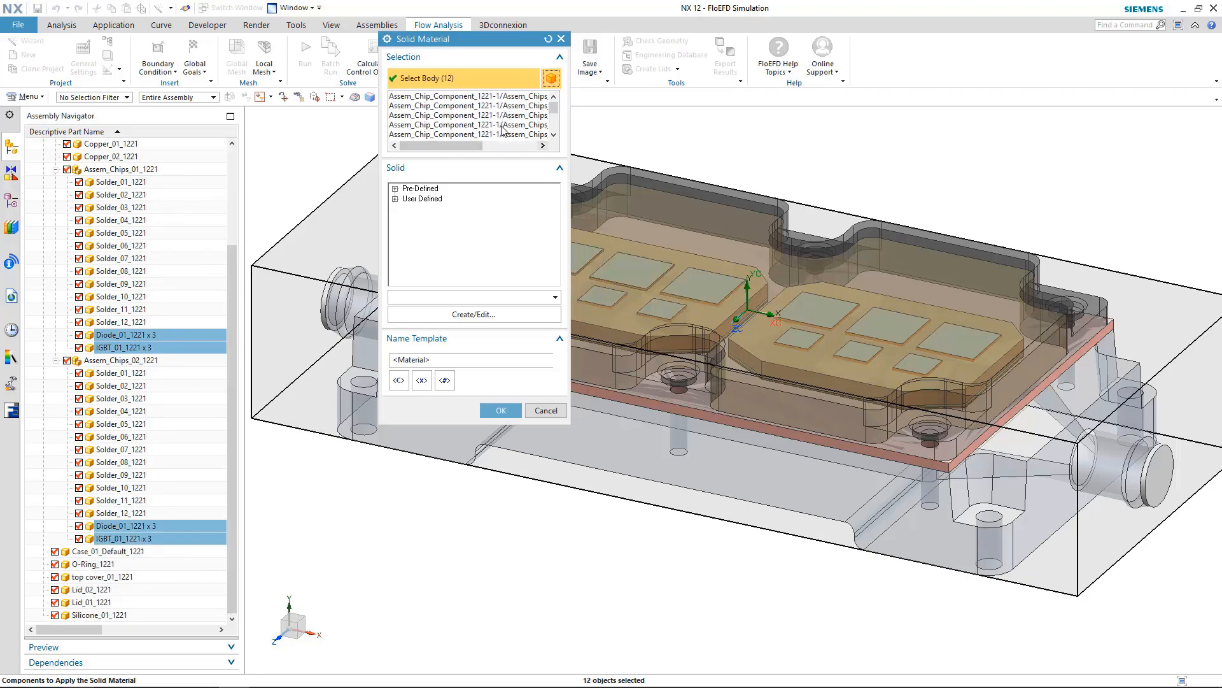
scroll(602, 547, up, 10)
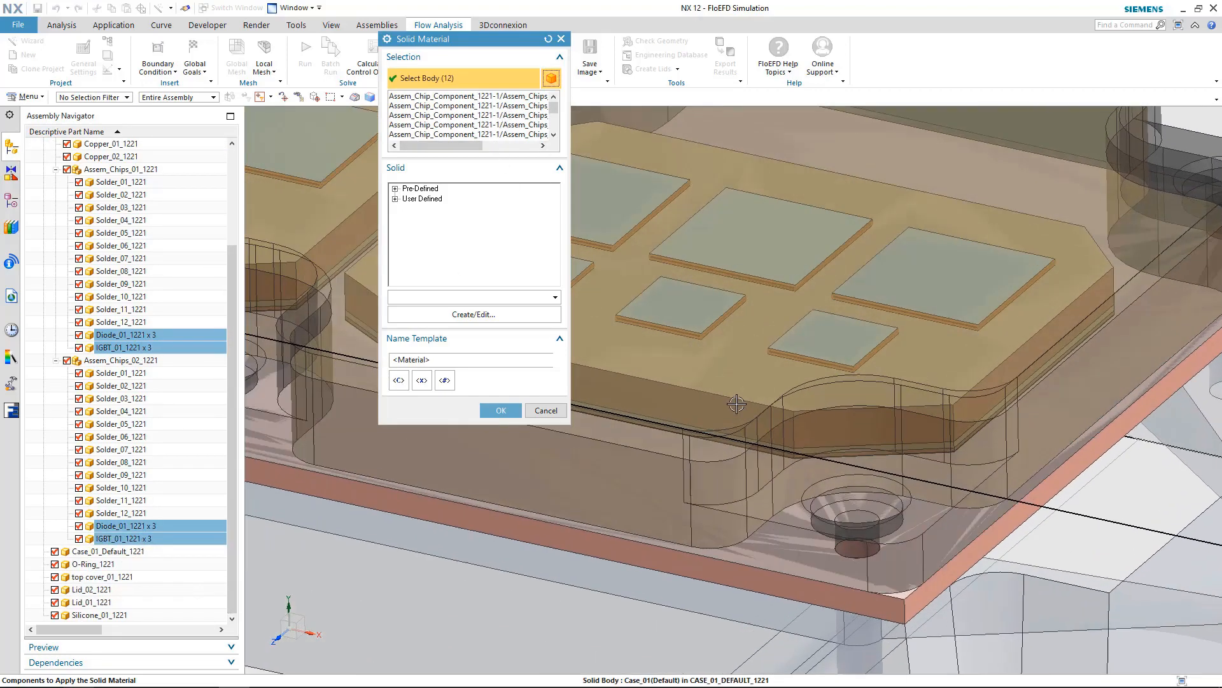
scroll(601, 547, up, 3)
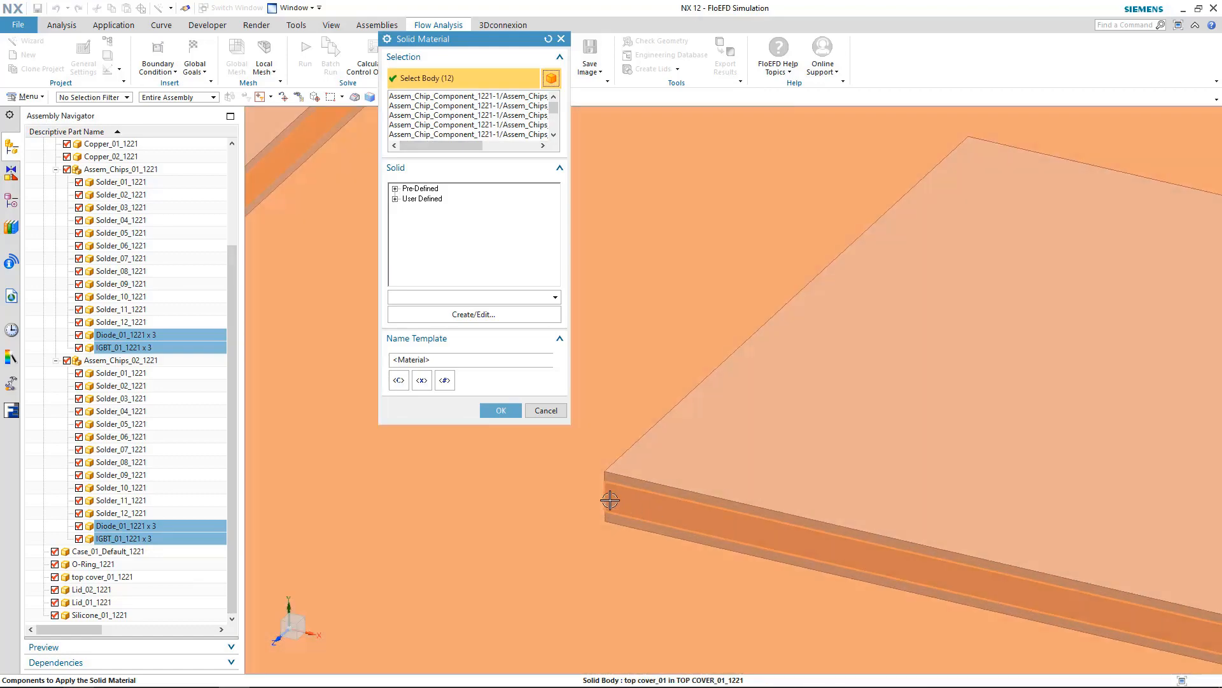
scroll(541, 551, down, 4)
scroll(490, 547, down, 5)
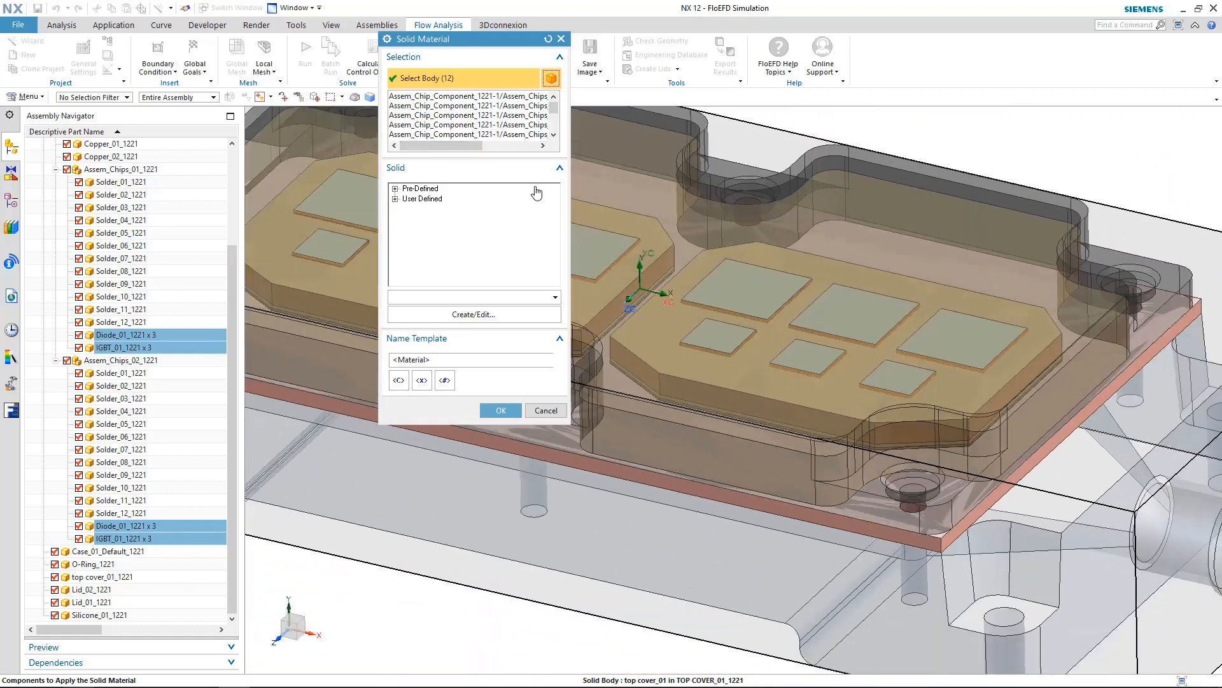
Step: Assign the pre-defined semiconductor Silicon to the selected diode and IGBT chips and check its bodies in the project
click(395, 188)
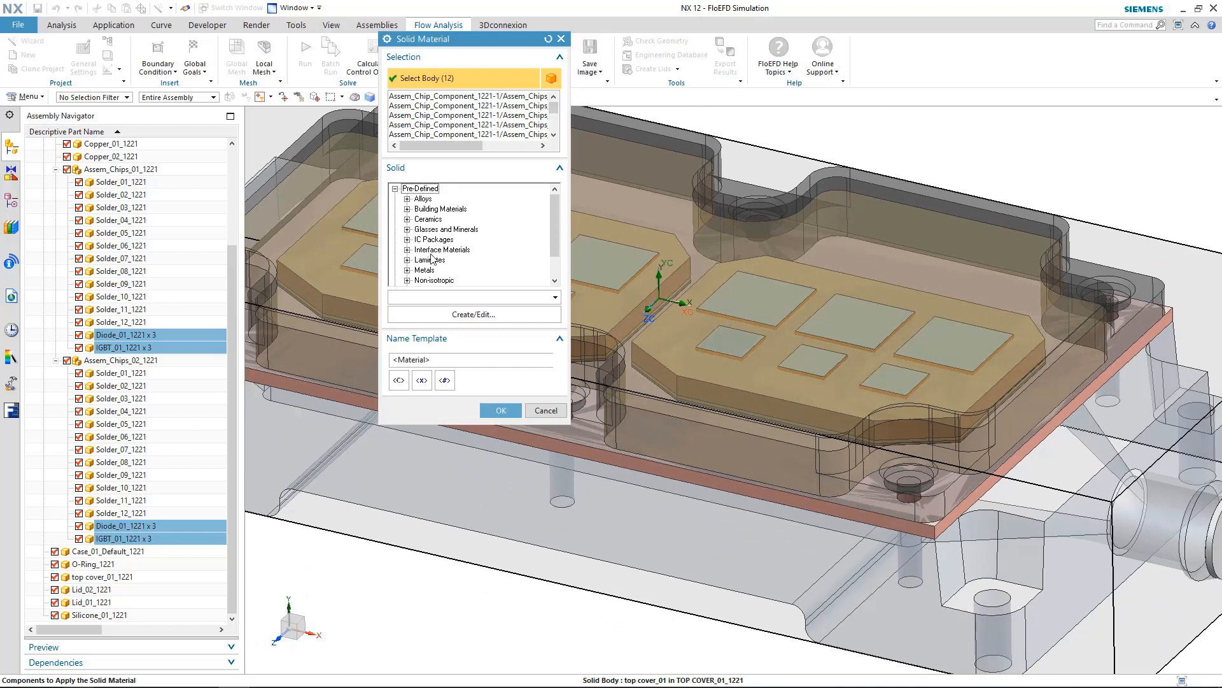
scroll(432, 258, down, 1)
click(408, 270)
click(438, 270)
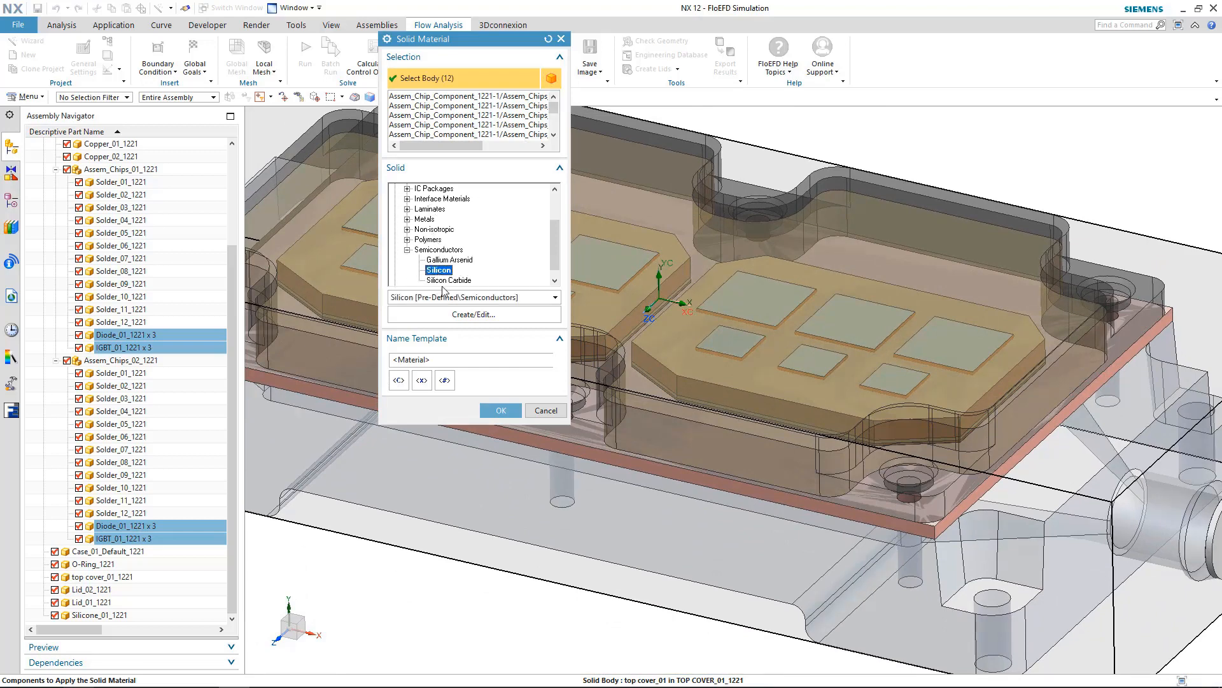
click(501, 410)
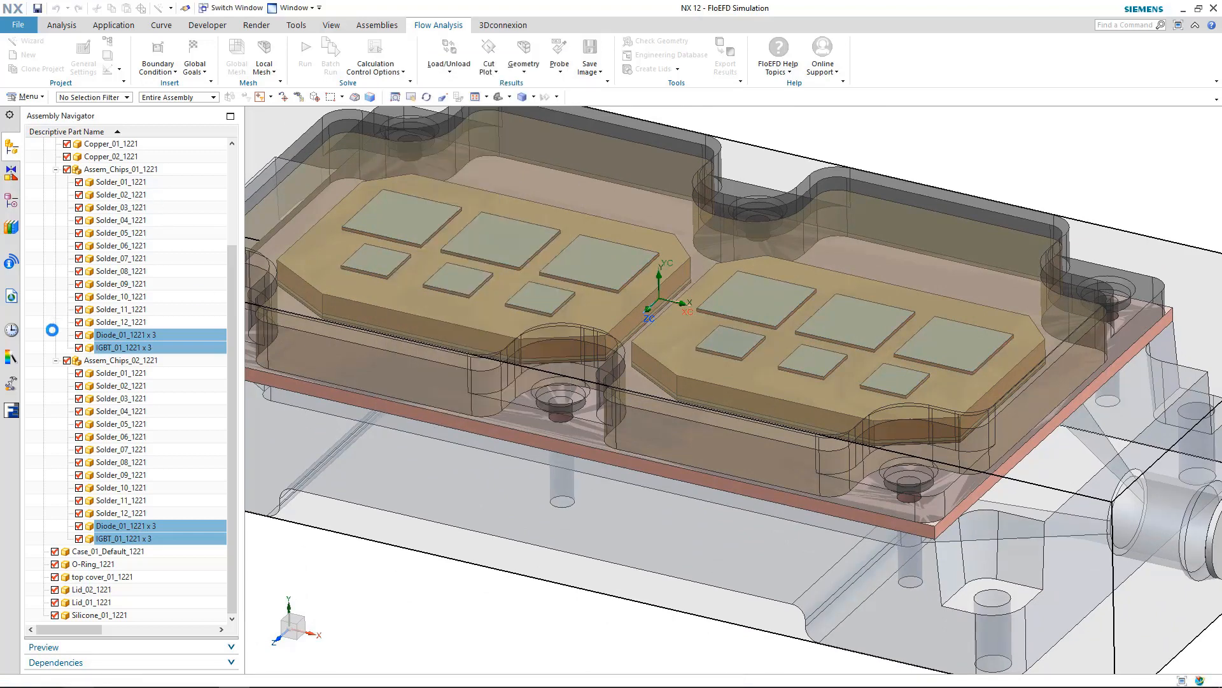
click(12, 410)
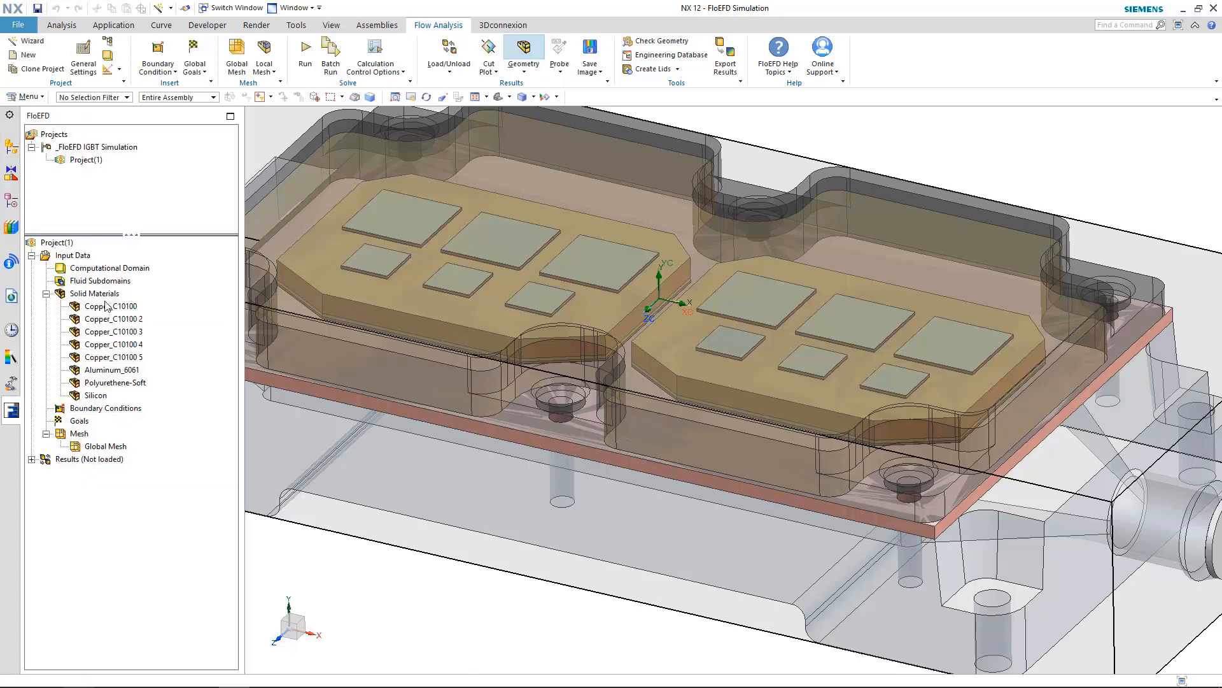
click(96, 395)
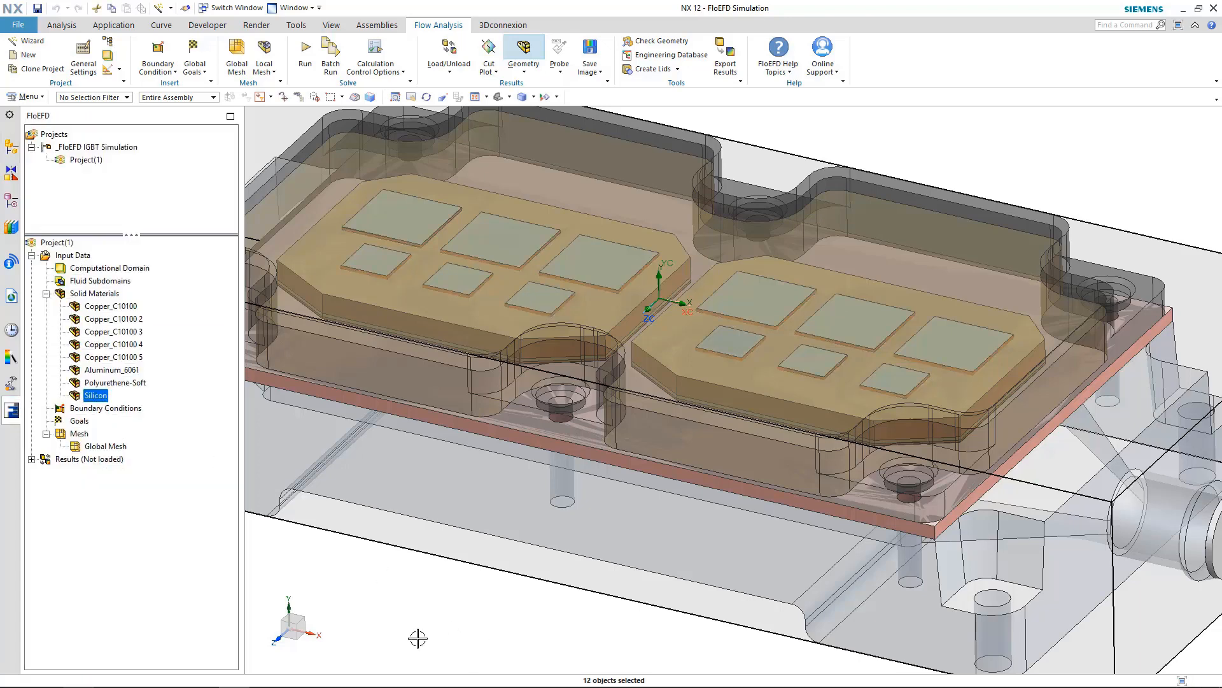
key(Escape)
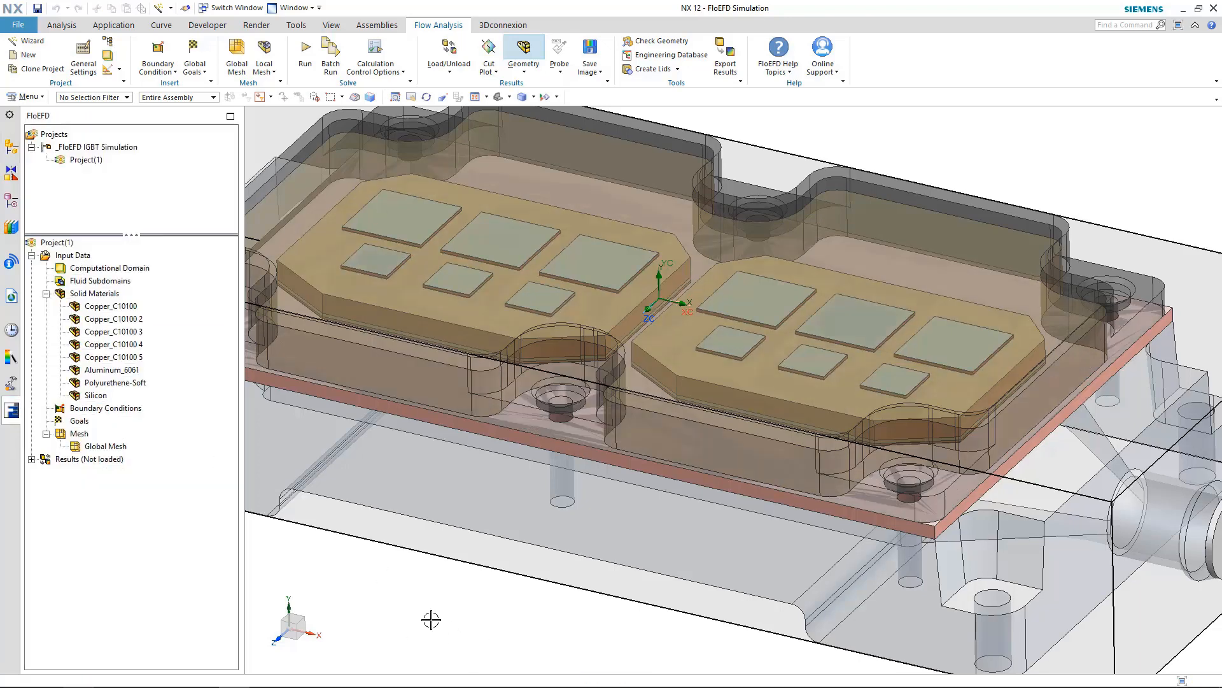
Step: Collapse Assem_Chip_Component_1221 in the assembly structure and hide Case_01_Default_1221 to expose the lids and baseplate pins
scroll(431, 620, down, 2)
click(12, 148)
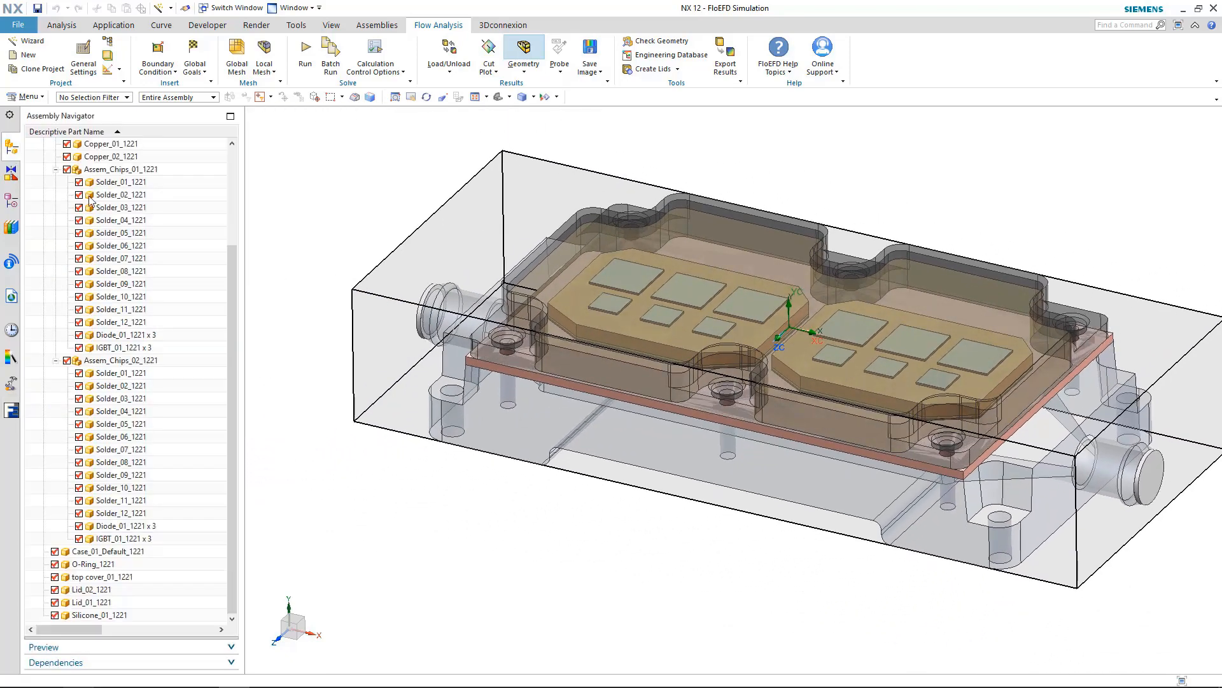
scroll(90, 199, up, 4)
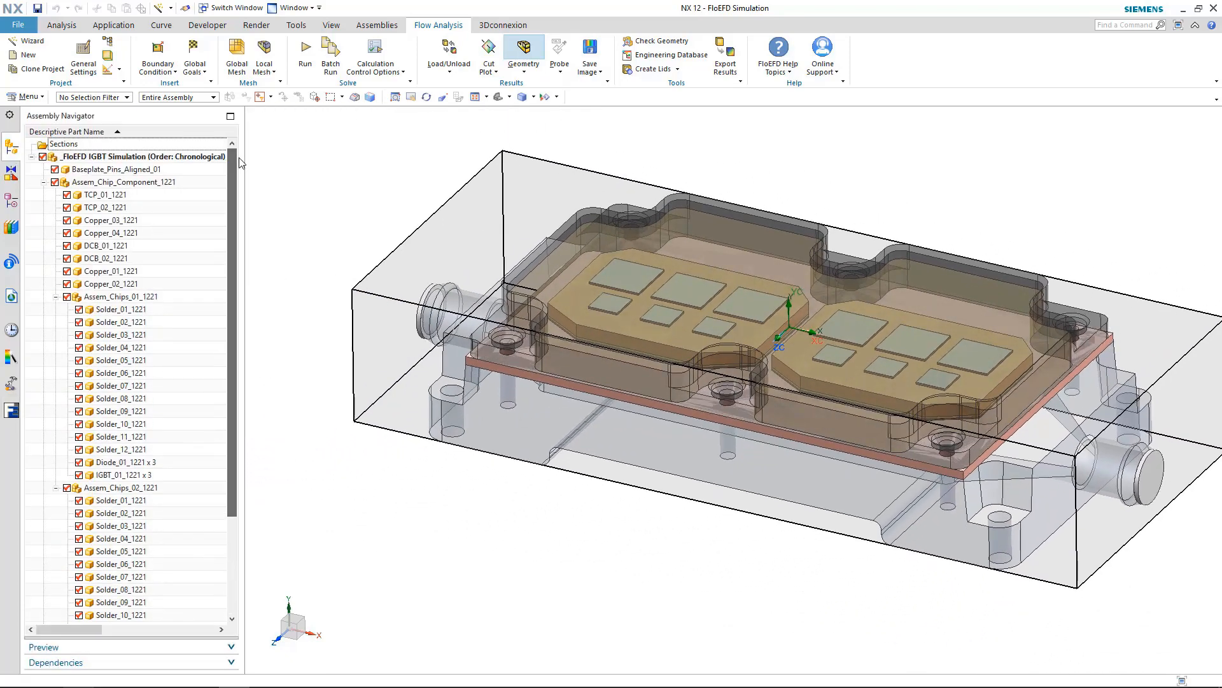
click(43, 183)
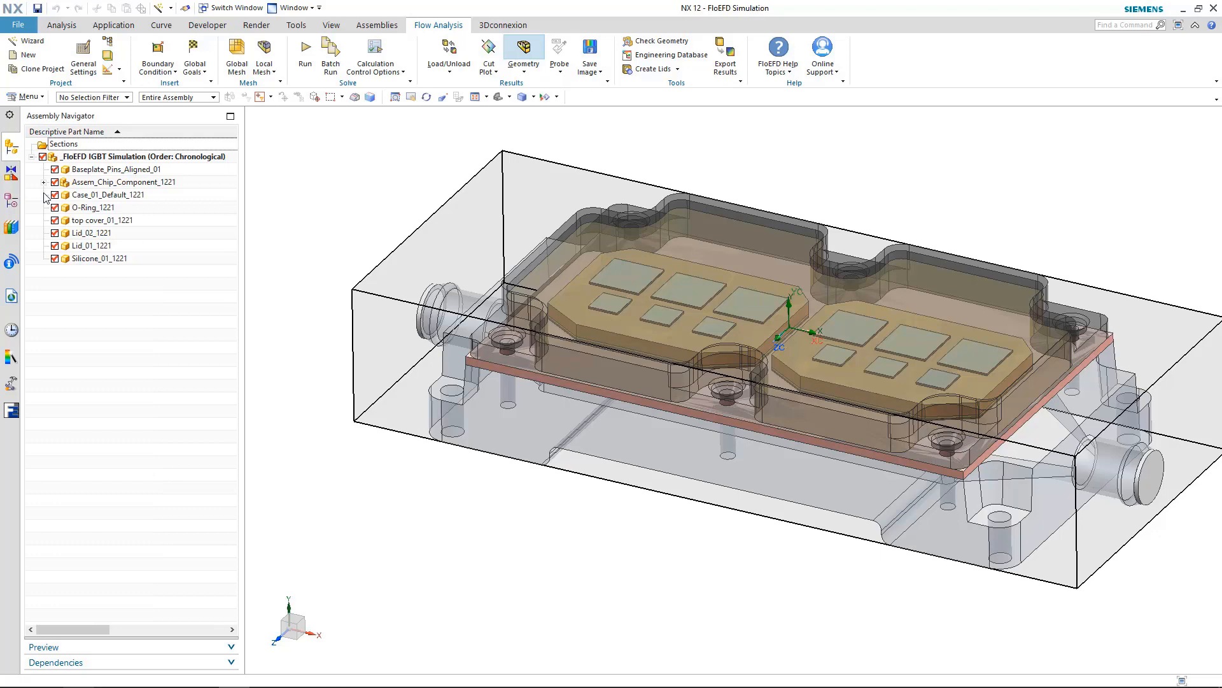
click(54, 196)
key(ctrl+alt+f)
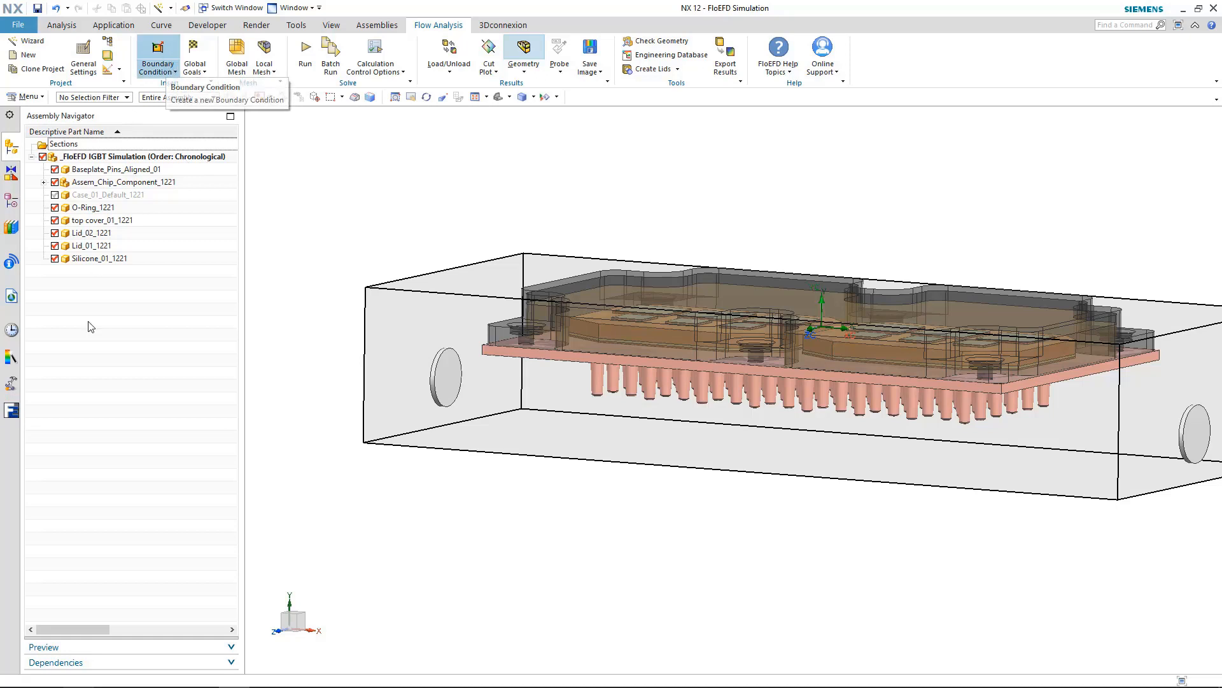
Step: Start a new boundary condition and select the inner face of Lid_01_1221 for it
click(160, 56)
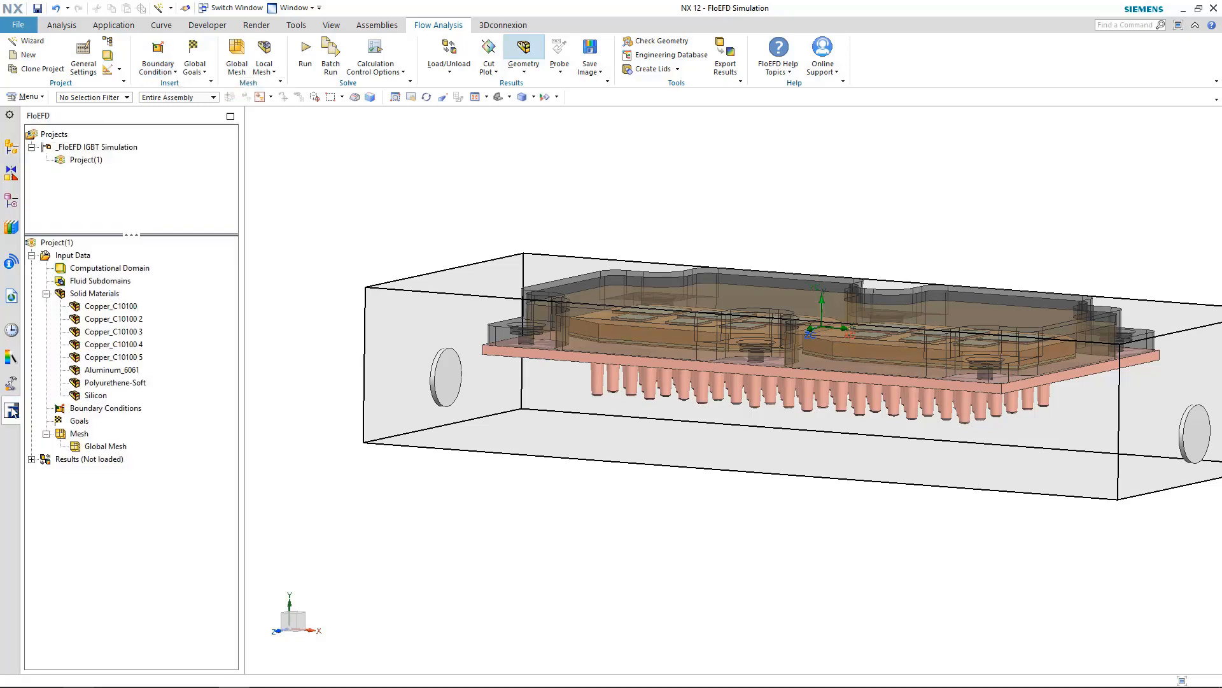
click(161, 45)
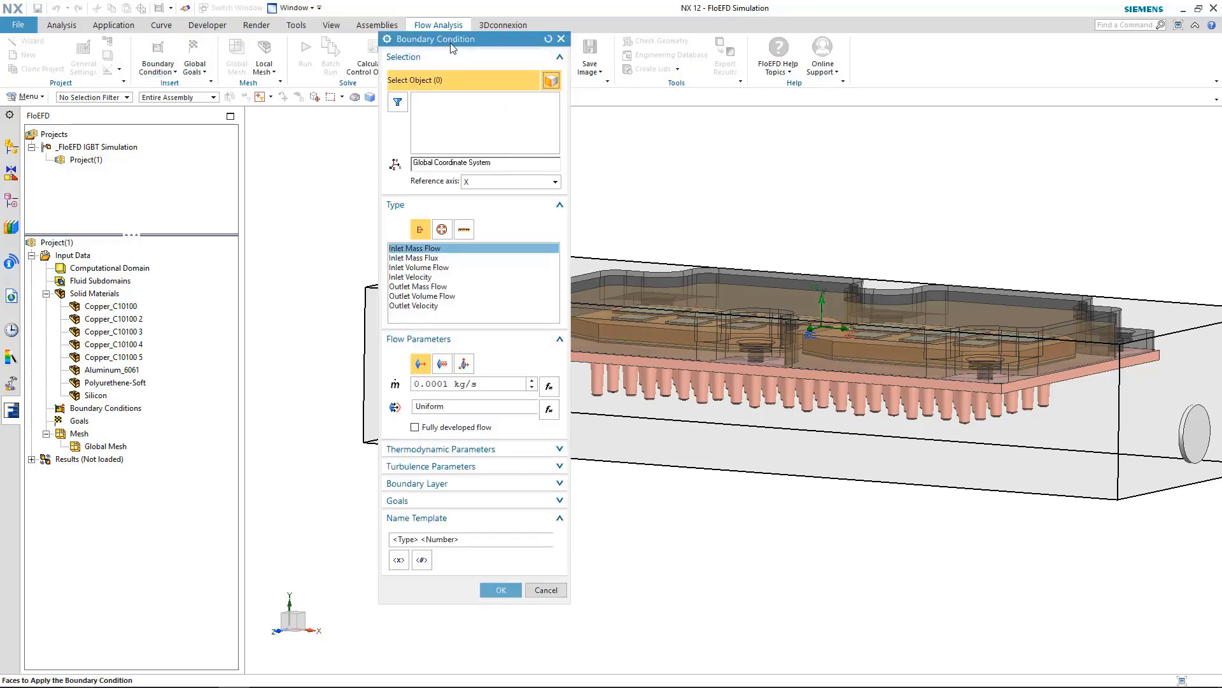
drag(450, 48, 769, 76)
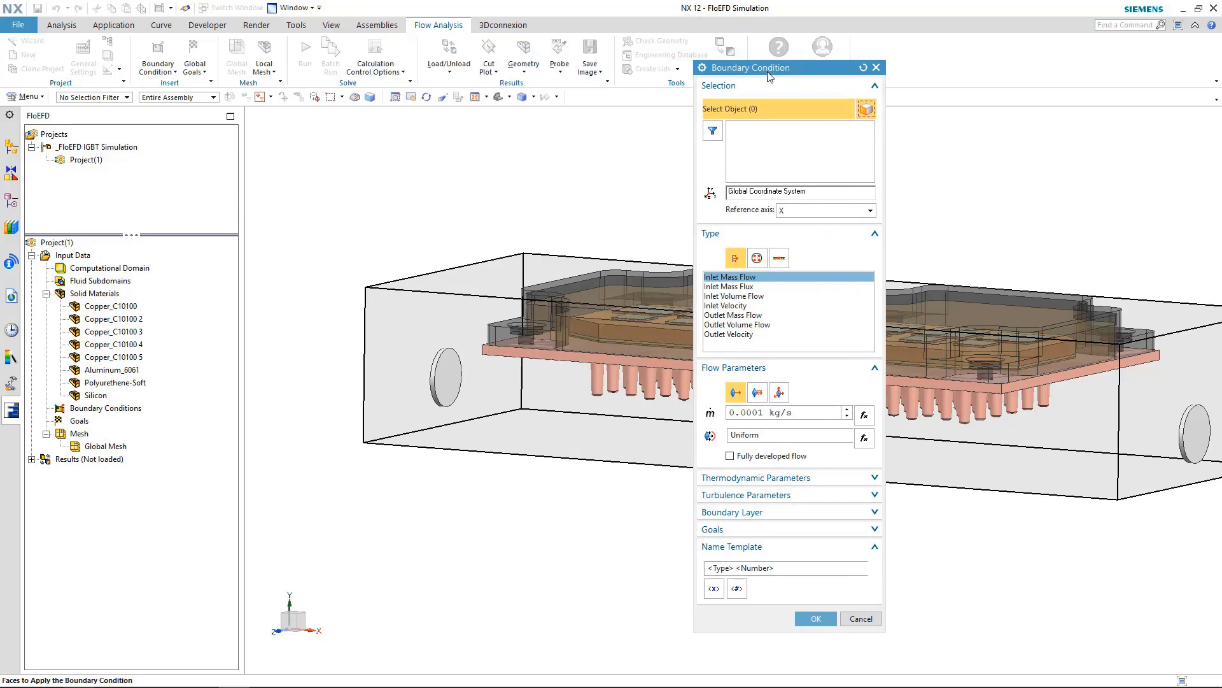
click(450, 372)
click(519, 381)
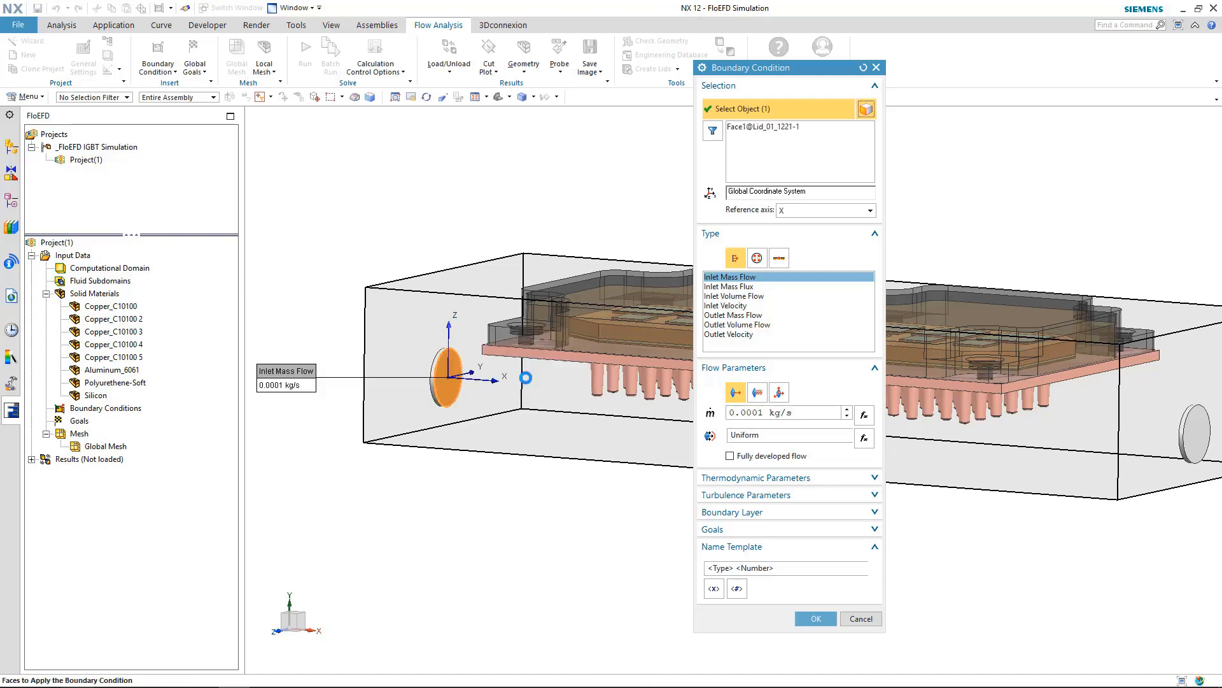
Step: Define the condition on the lid face as an Inlet Volume Flow of 5 l/min at 65 °C and create it
click(757, 296)
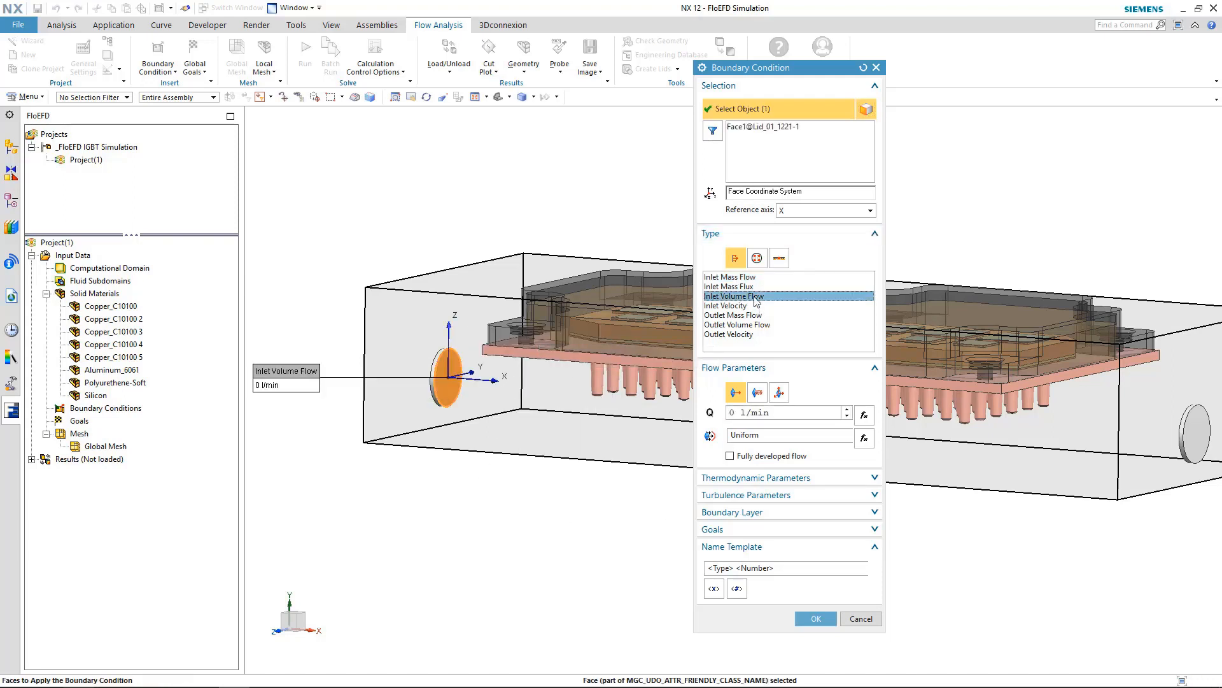
double_click(727, 413)
text(5)
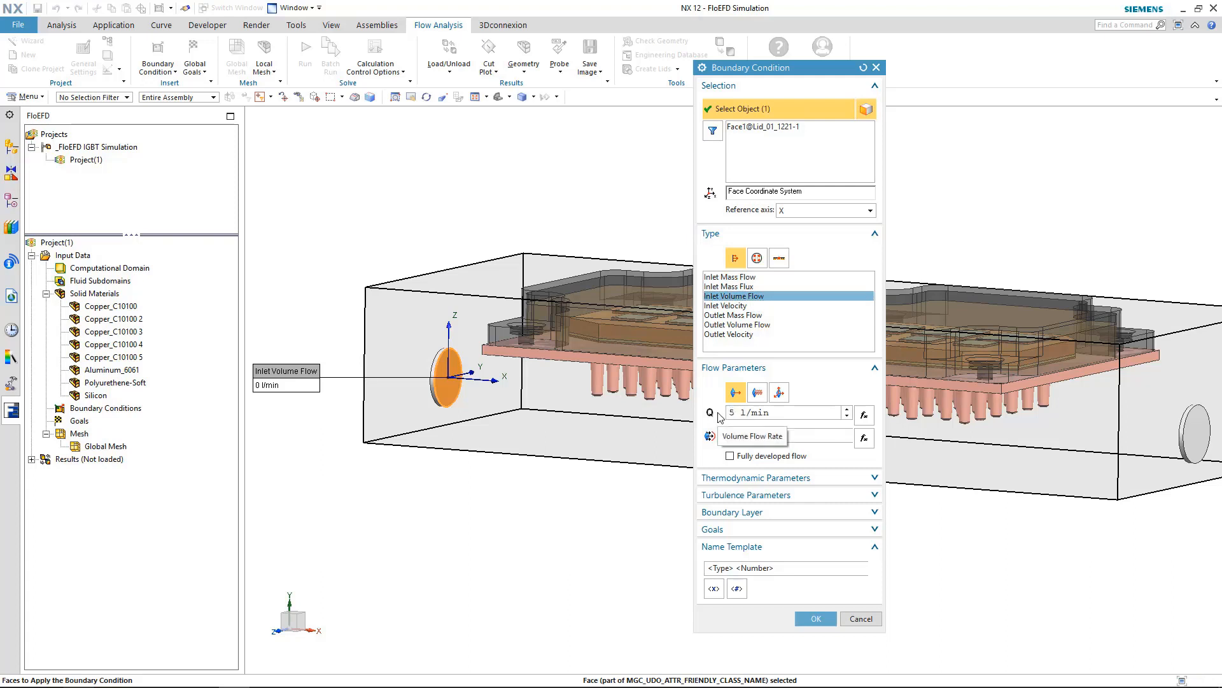
click(777, 478)
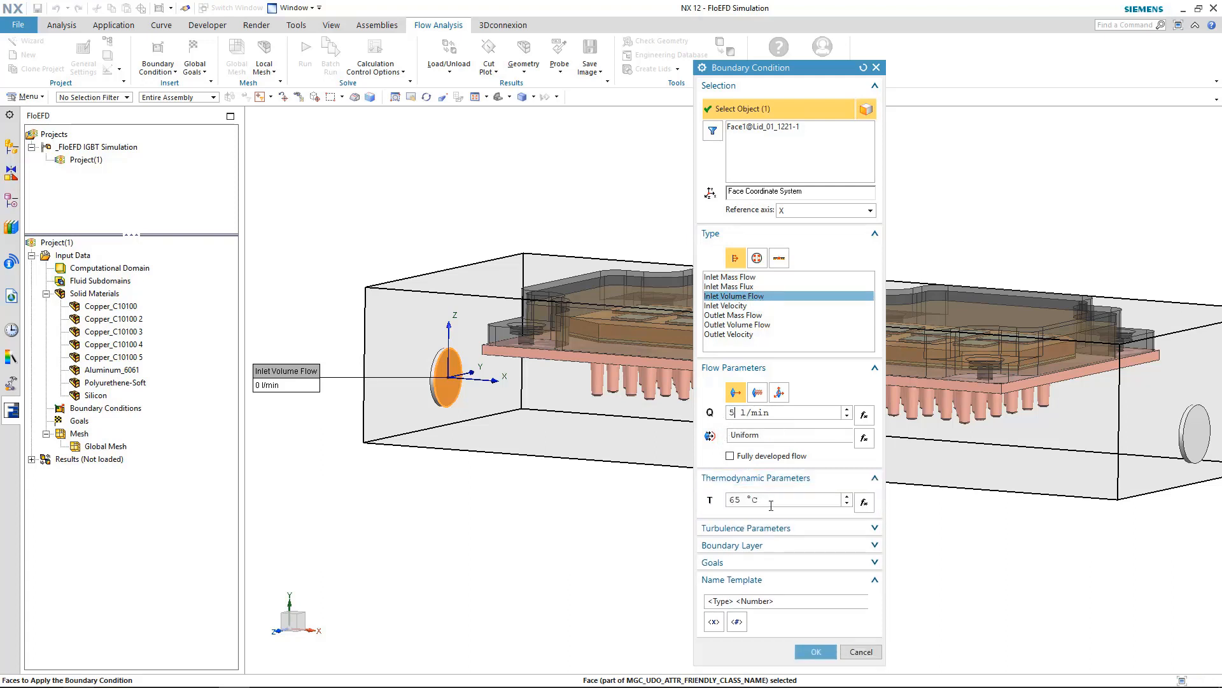
drag(728, 503, 725, 507)
click(779, 503)
middle_click(507, 454)
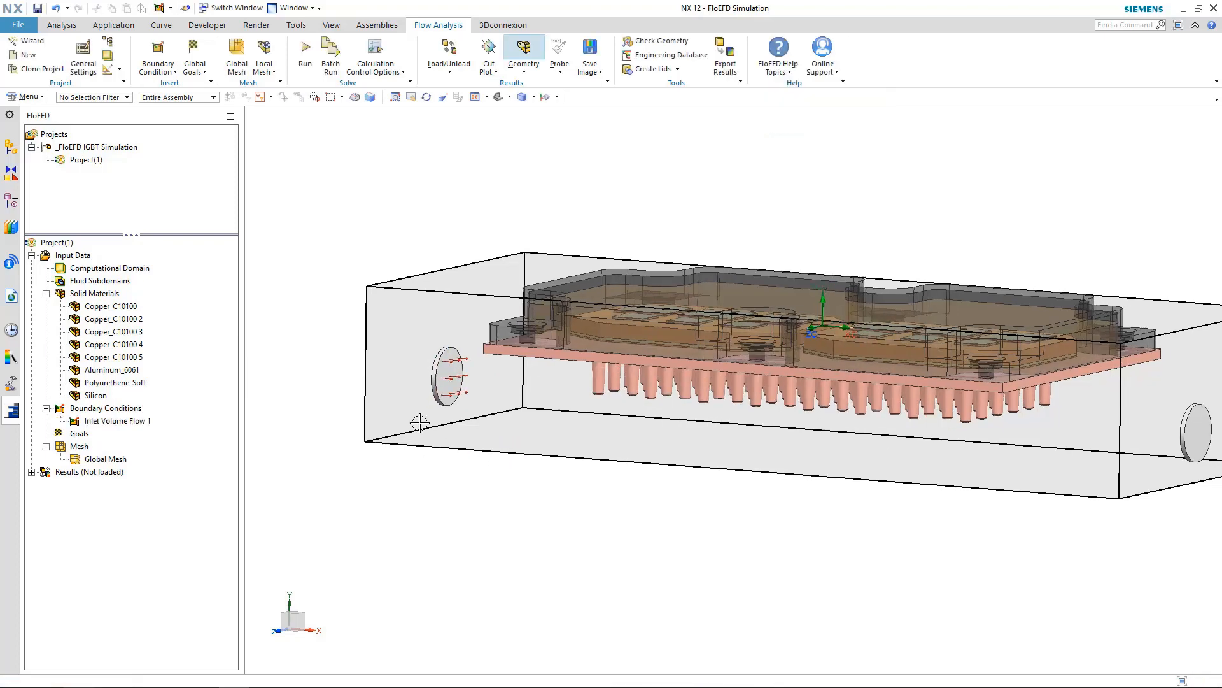
Step: Create an Environment Pressure opening on the inner face of Lid_02_1221 with 1013.25 mb and 65 °C
scroll(420, 422, up, 8)
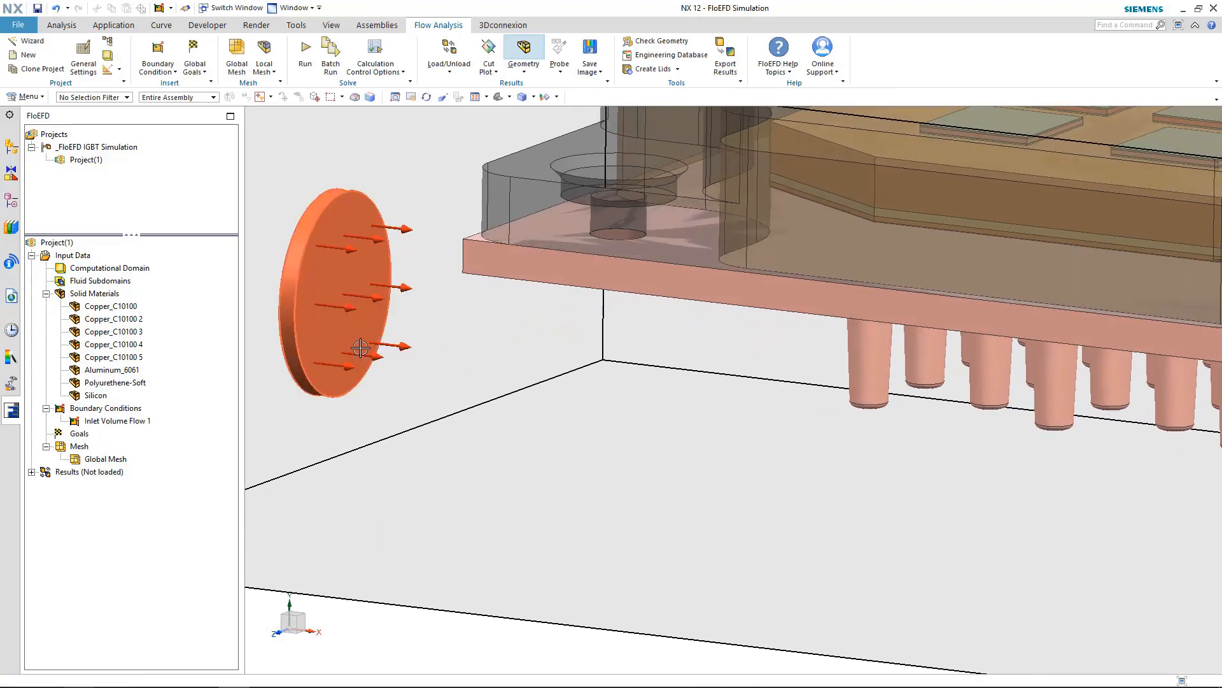
key(ctrl+alt+f)
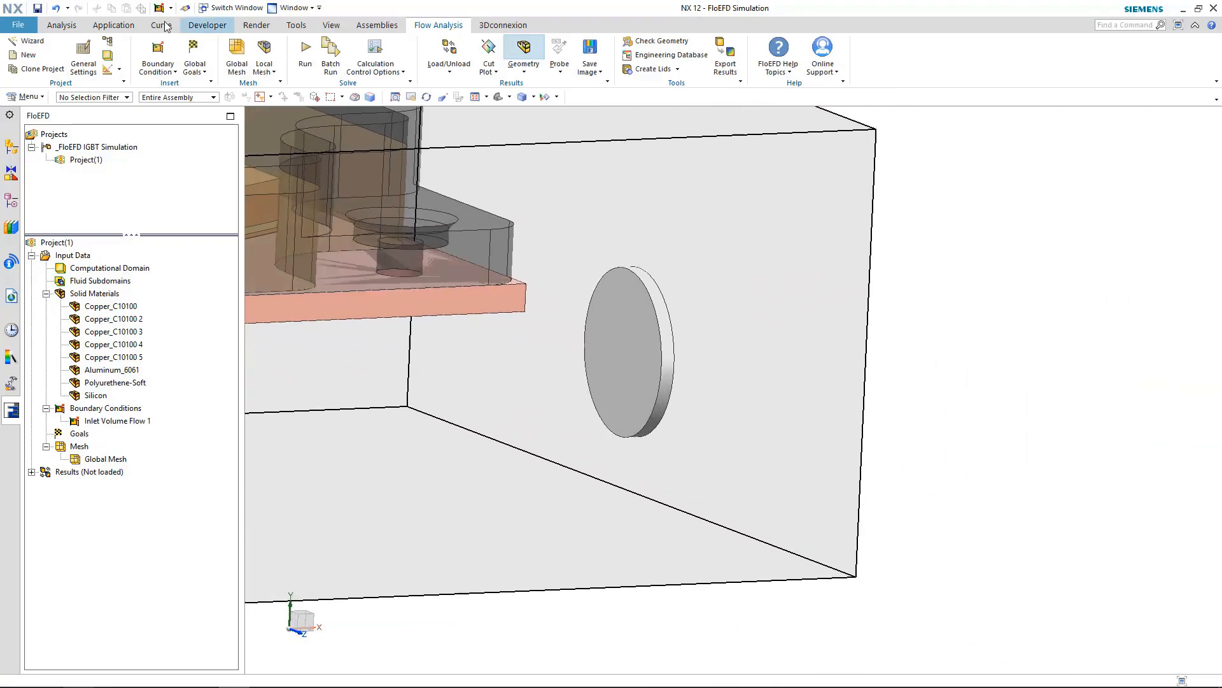
click(157, 50)
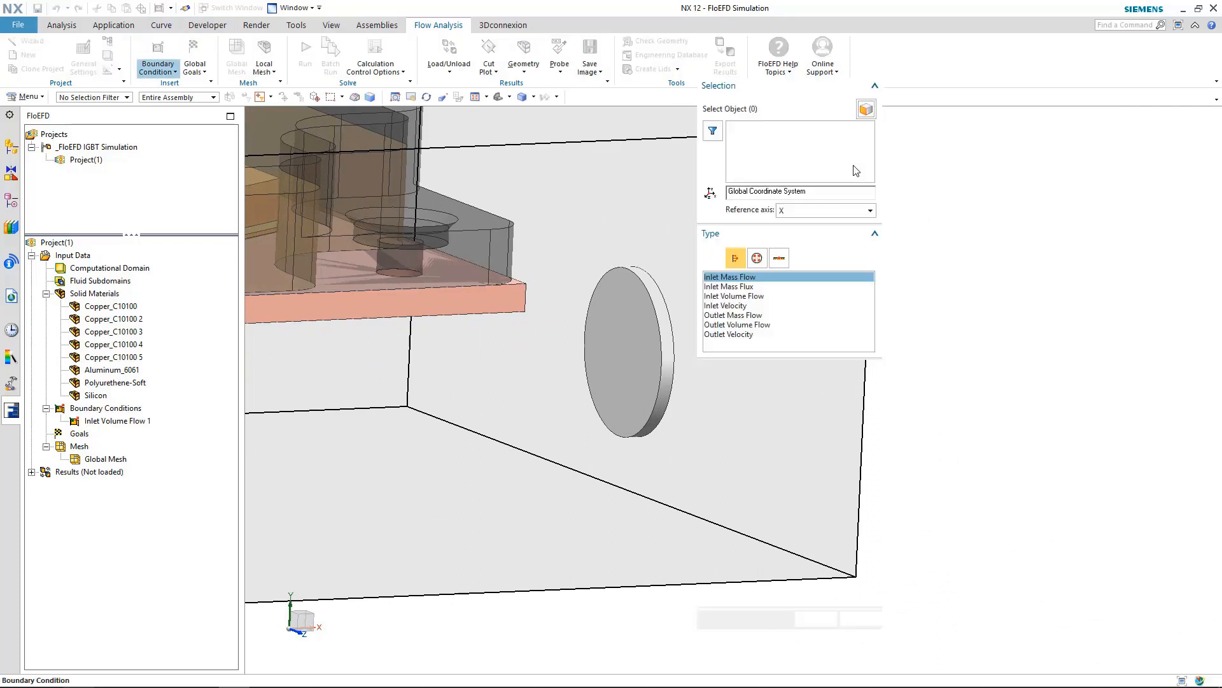
click(758, 258)
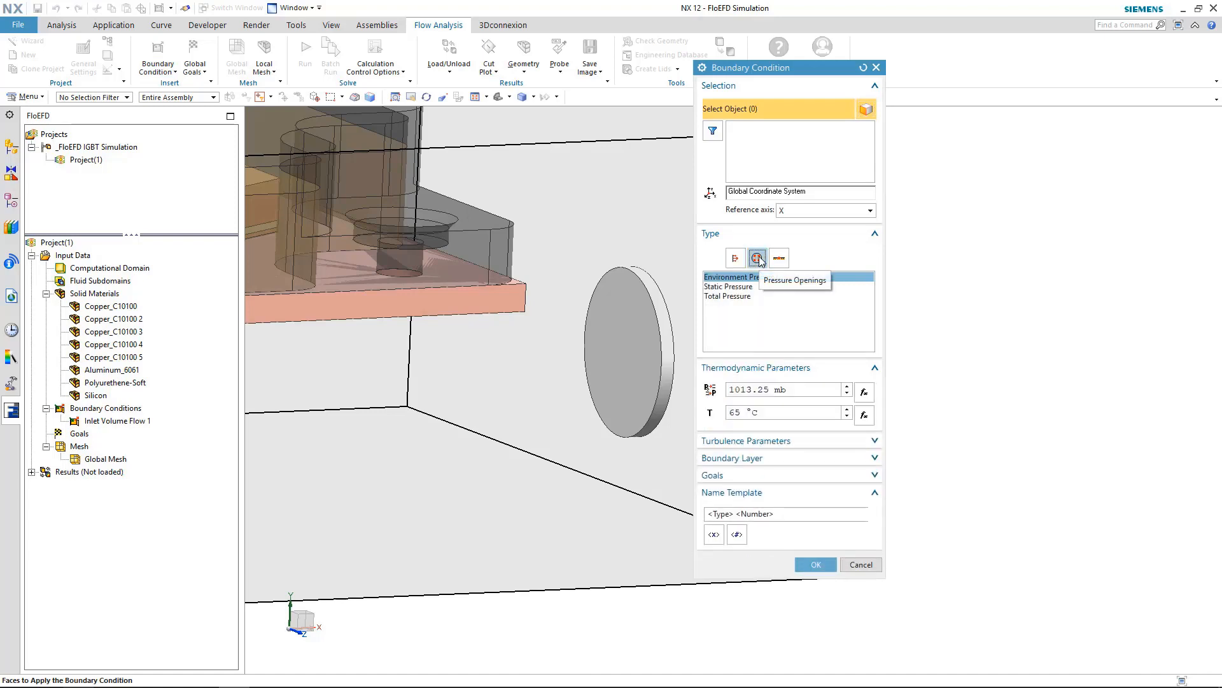
click(618, 347)
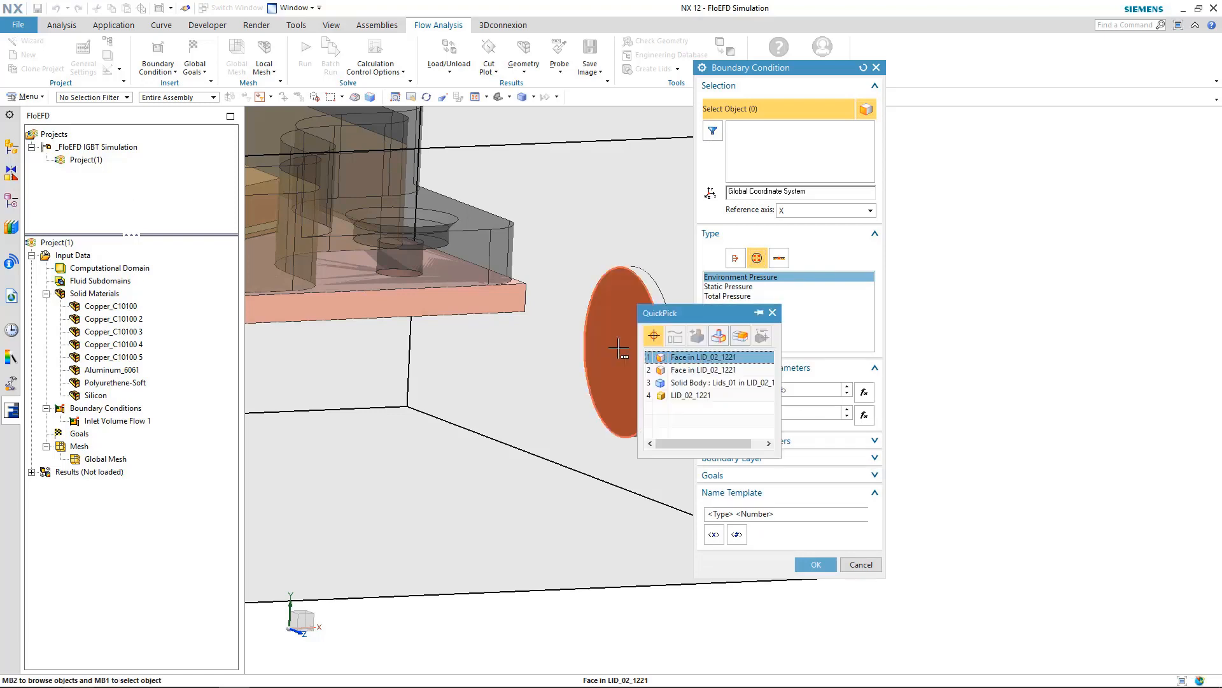
click(697, 358)
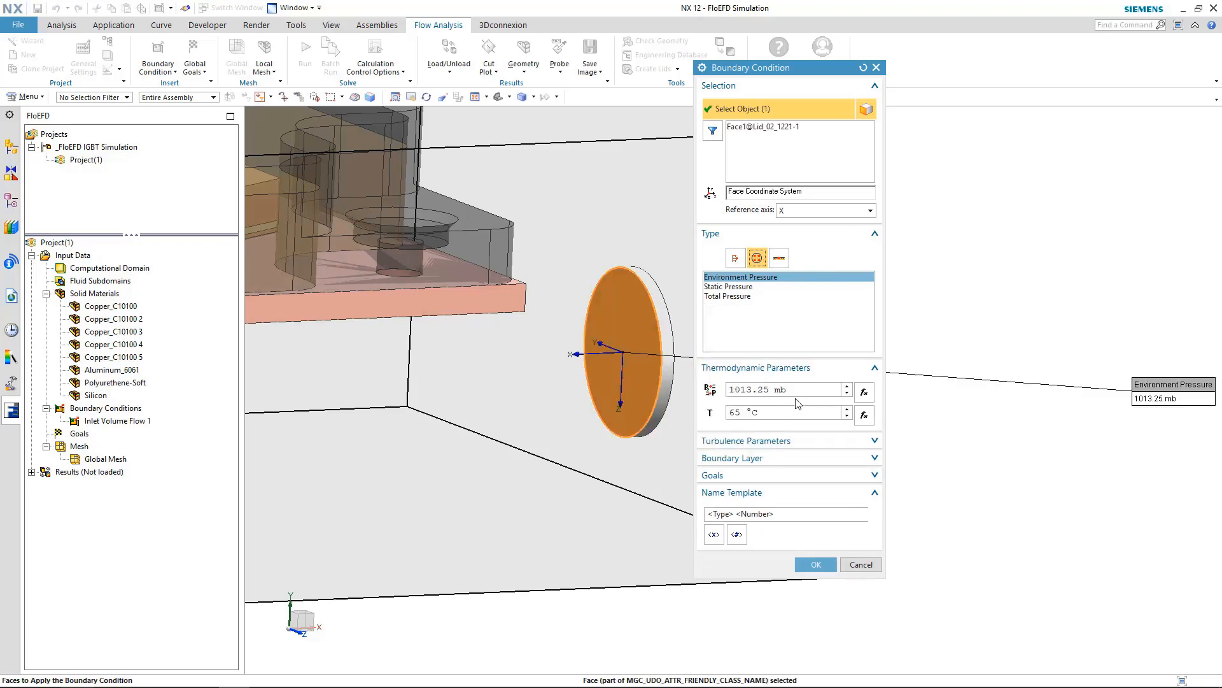
mouse_move(810, 391)
mouse_down()
mouse_move(722, 391)
mouse_move(803, 390)
mouse_up()
click(816, 564)
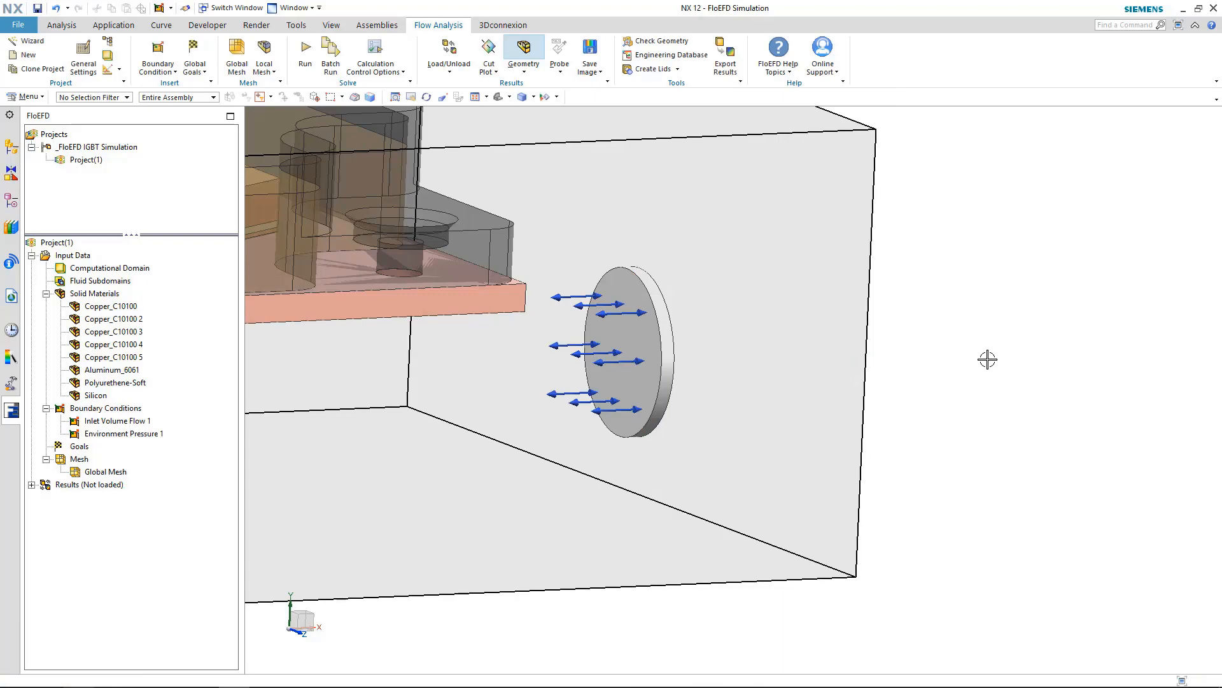
Step: Start a new volume source and select all IGBT_01_1221 chips of Assem_Chips_01_1221 and Assem_Chips_02_1221 for it
key(ctrl+alt+f)
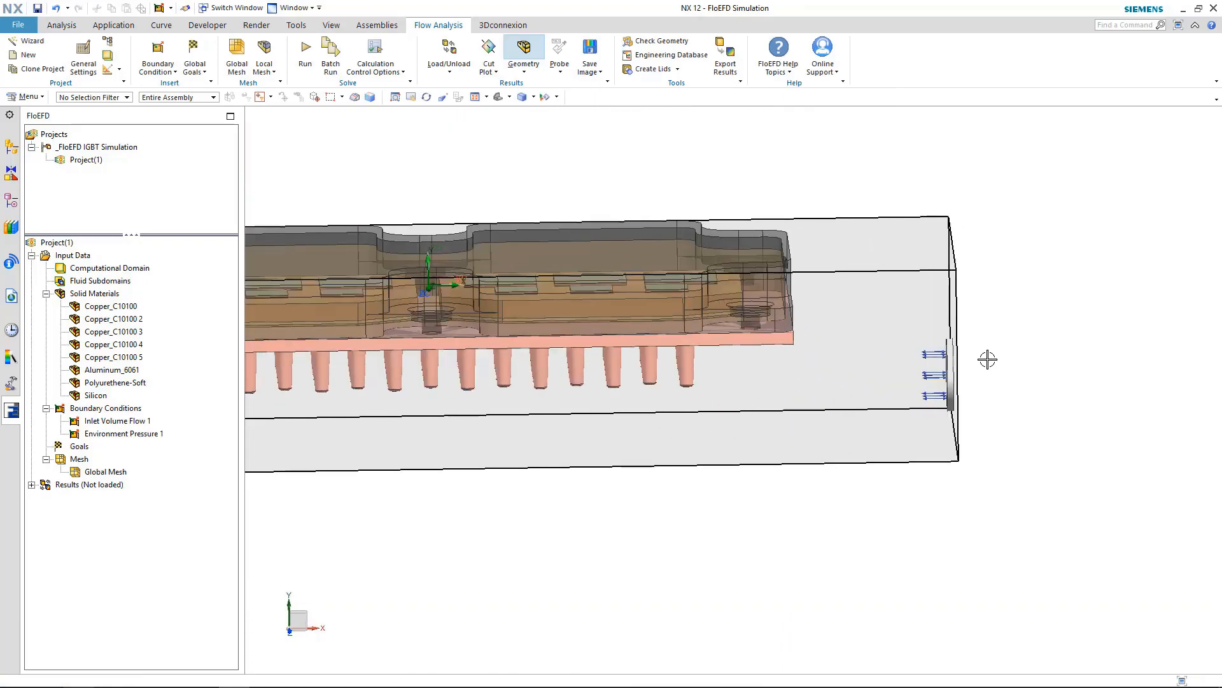
key(Home)
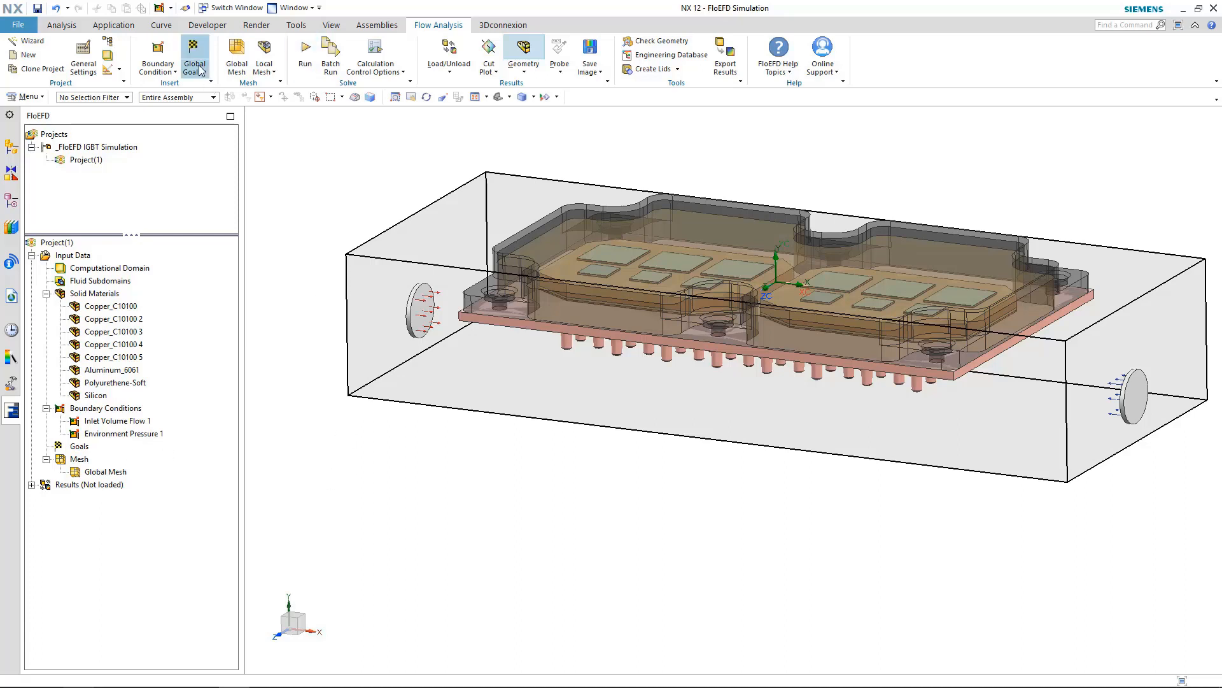
click(163, 73)
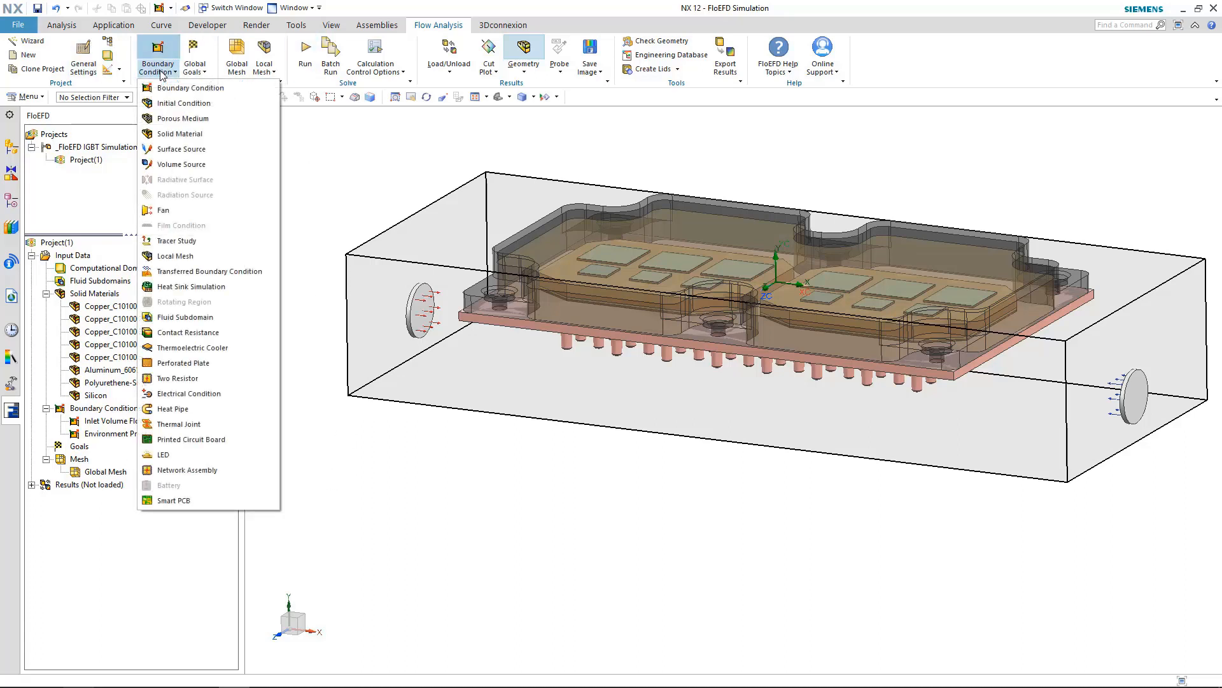
click(229, 166)
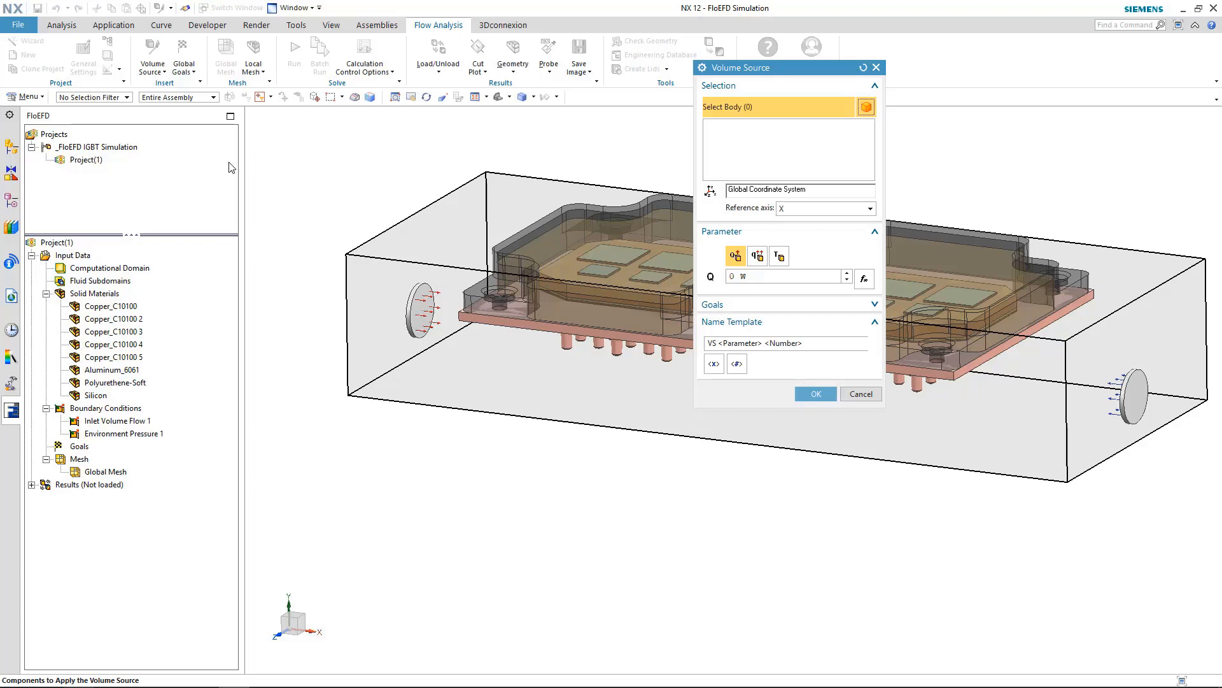
click(9, 147)
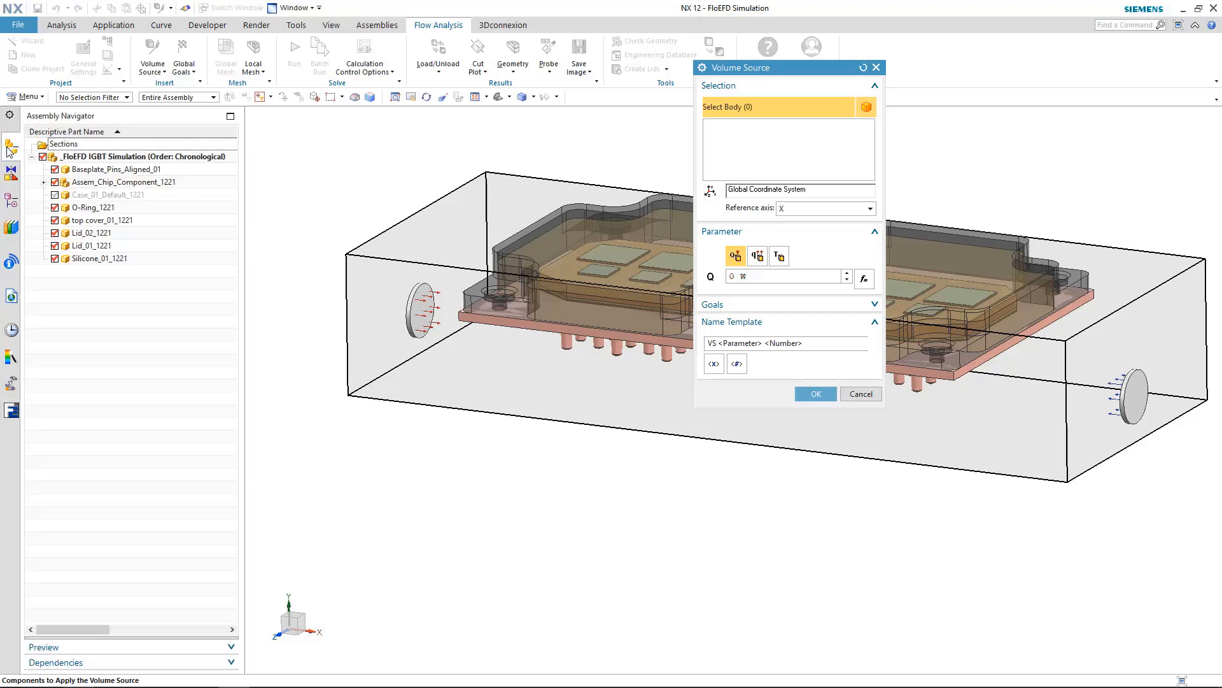
click(43, 182)
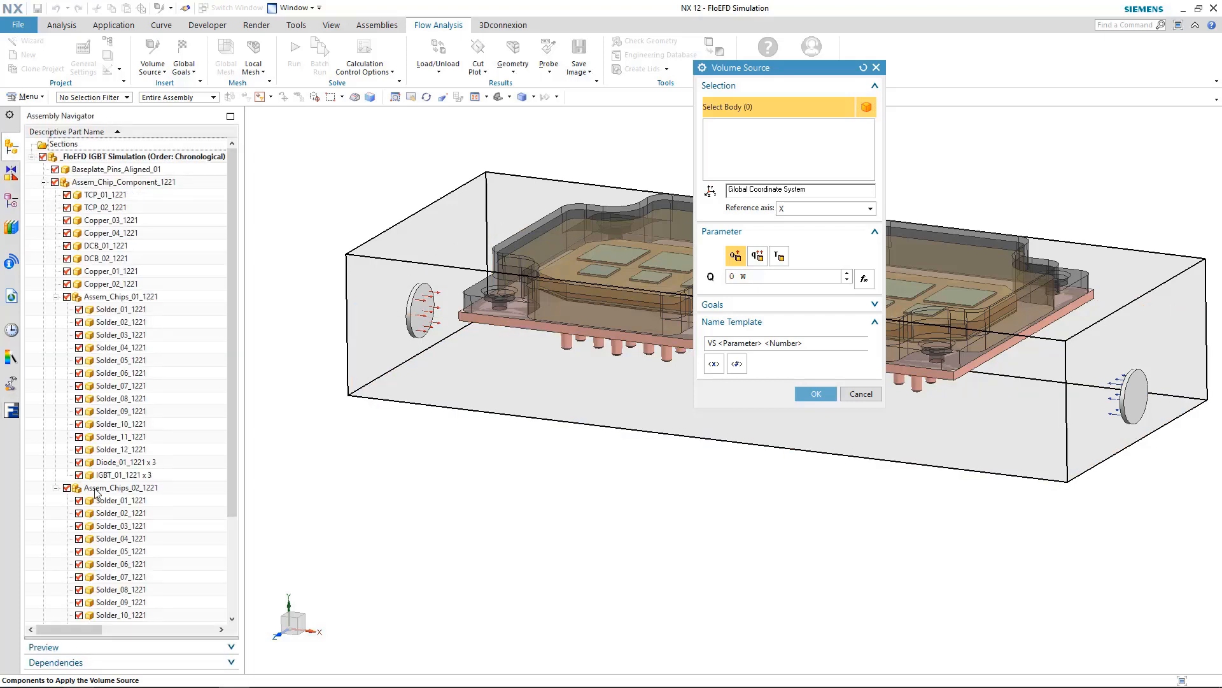
click(110, 475)
drag(232, 510, 231, 605)
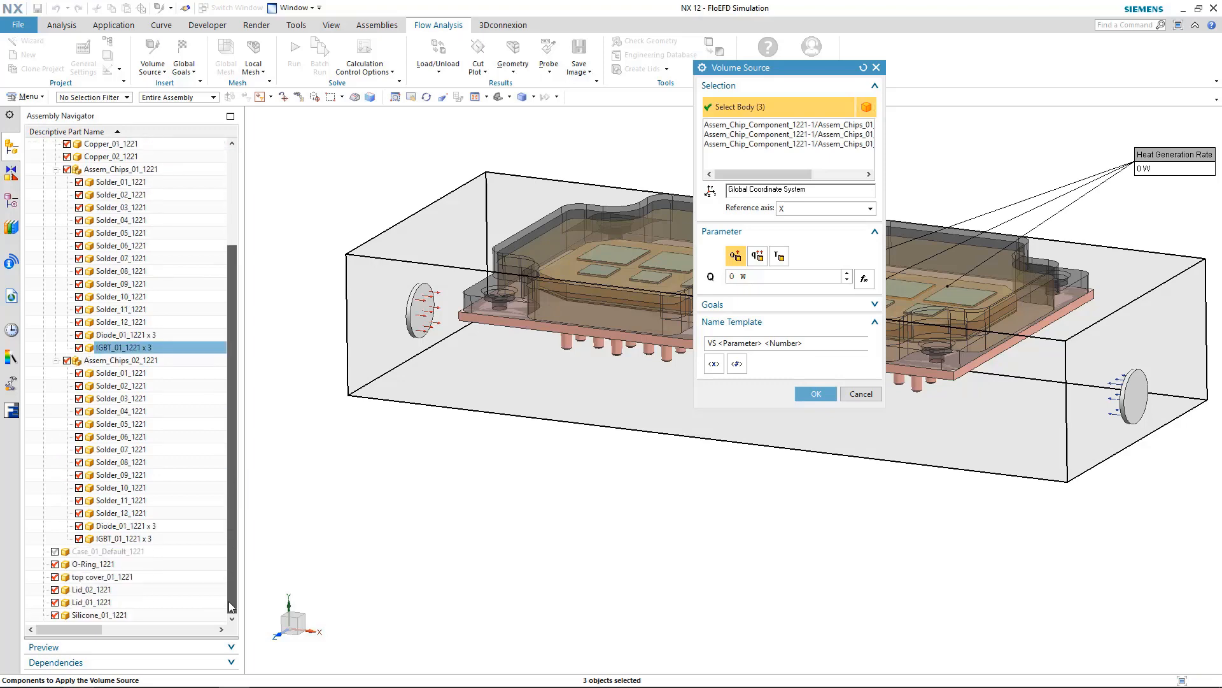
click(135, 539)
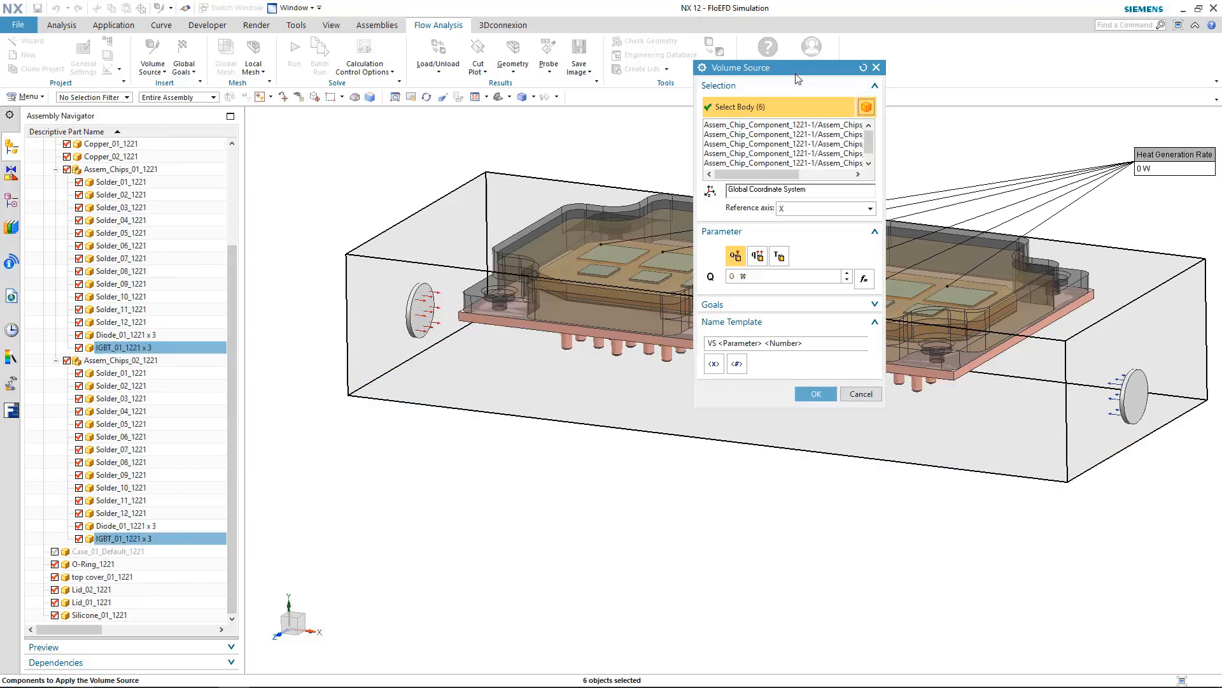
Step: Set the heat generation rate of the IGBT chips to 400 W and create the volume source
drag(797, 77, 286, 65)
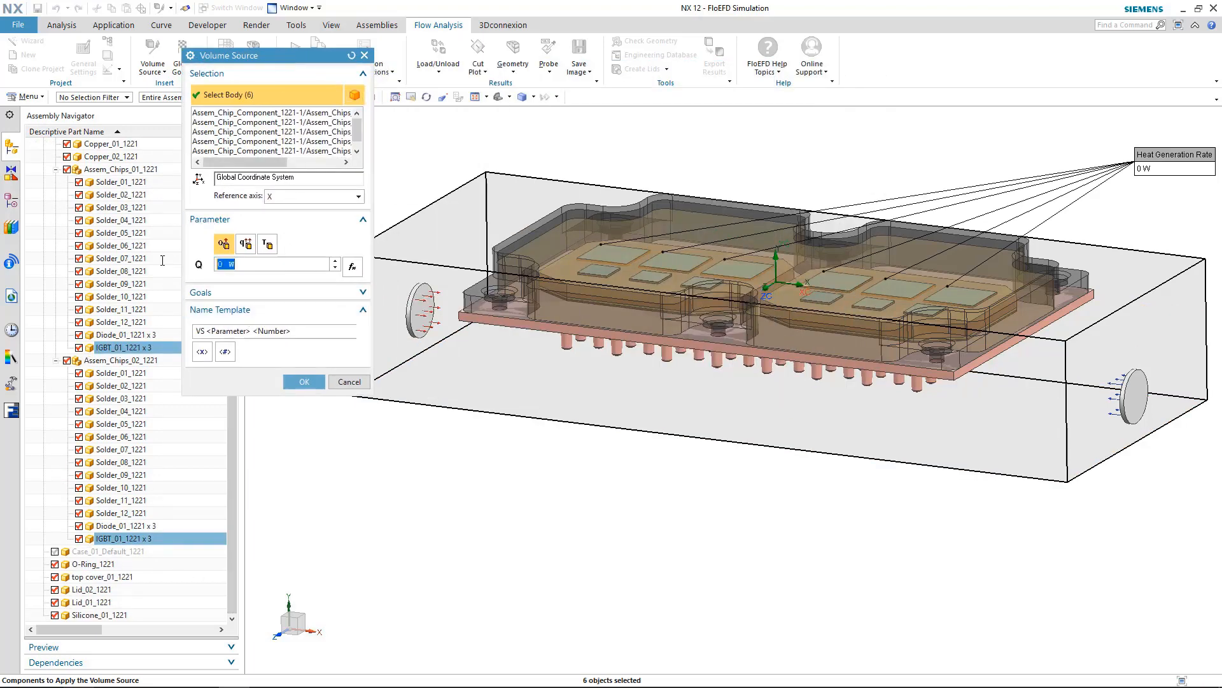
text(400)
click(303, 381)
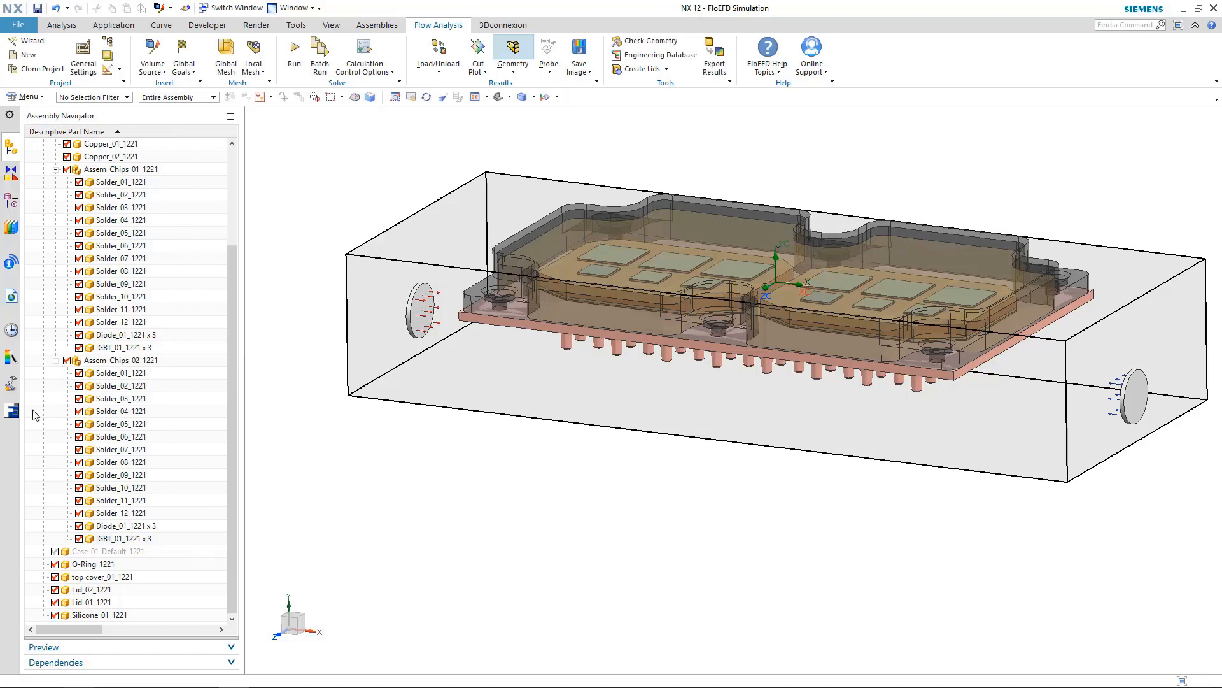
Step: Show the callout of the IGBT heat source and reposition it above the middle of the assembly
click(11, 413)
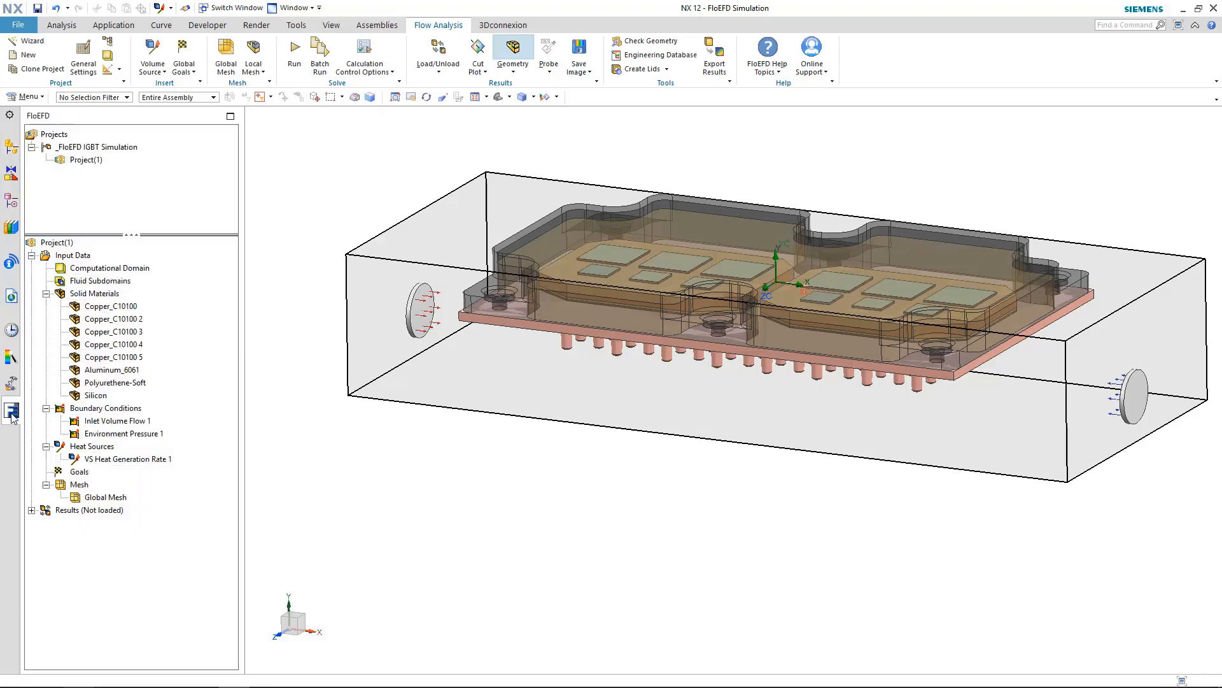
click(130, 459)
drag(1197, 150, 830, 134)
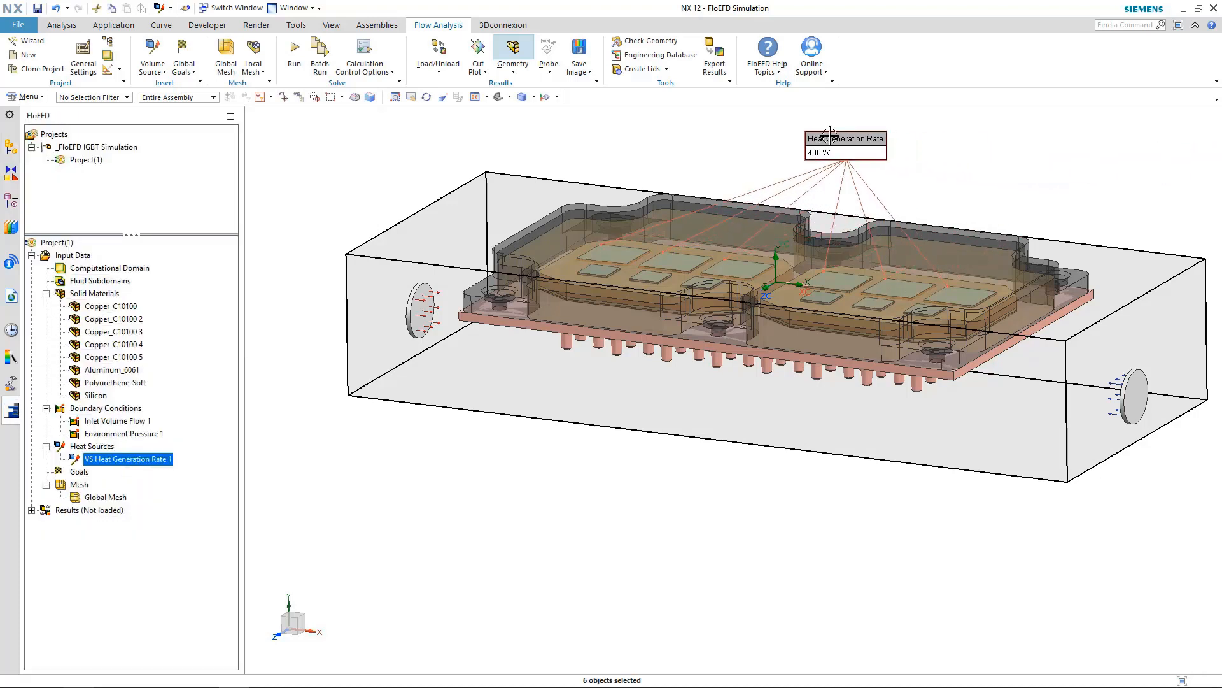
click(1012, 161)
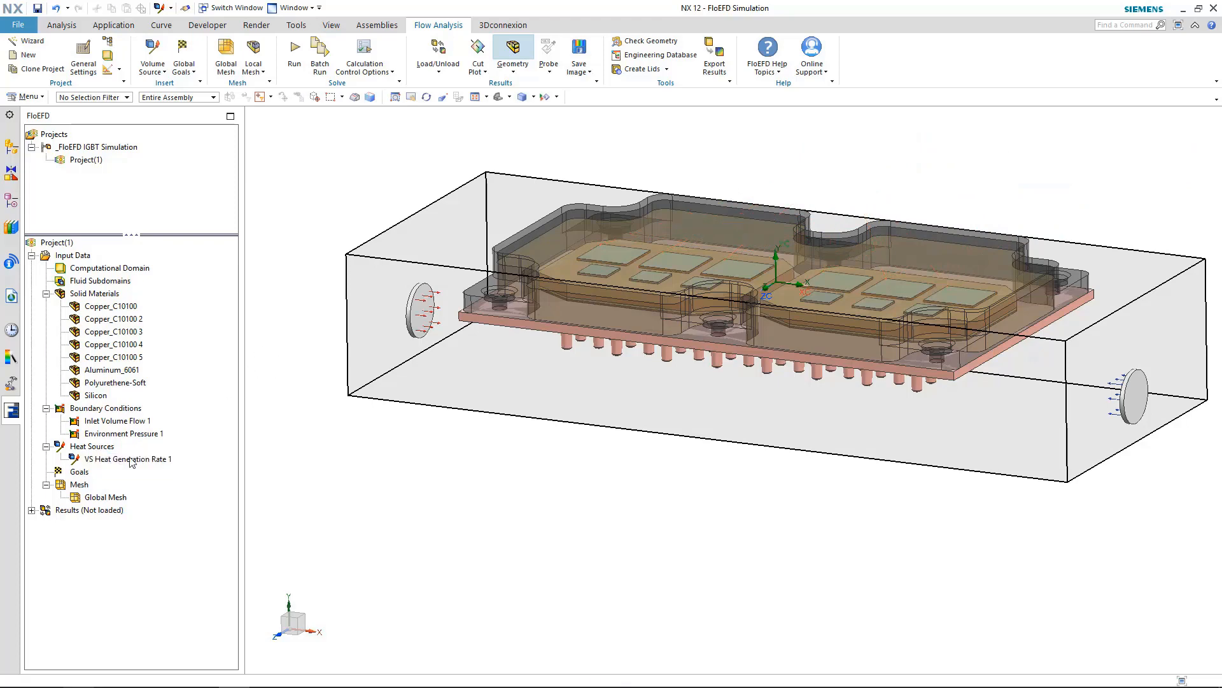
Step: Create a volume source with a 150 W heat generation rate on all Diode_01_1221 chips of Assem_Chips_01_1221 and Assem_Chips_02_1221
right_click(95, 446)
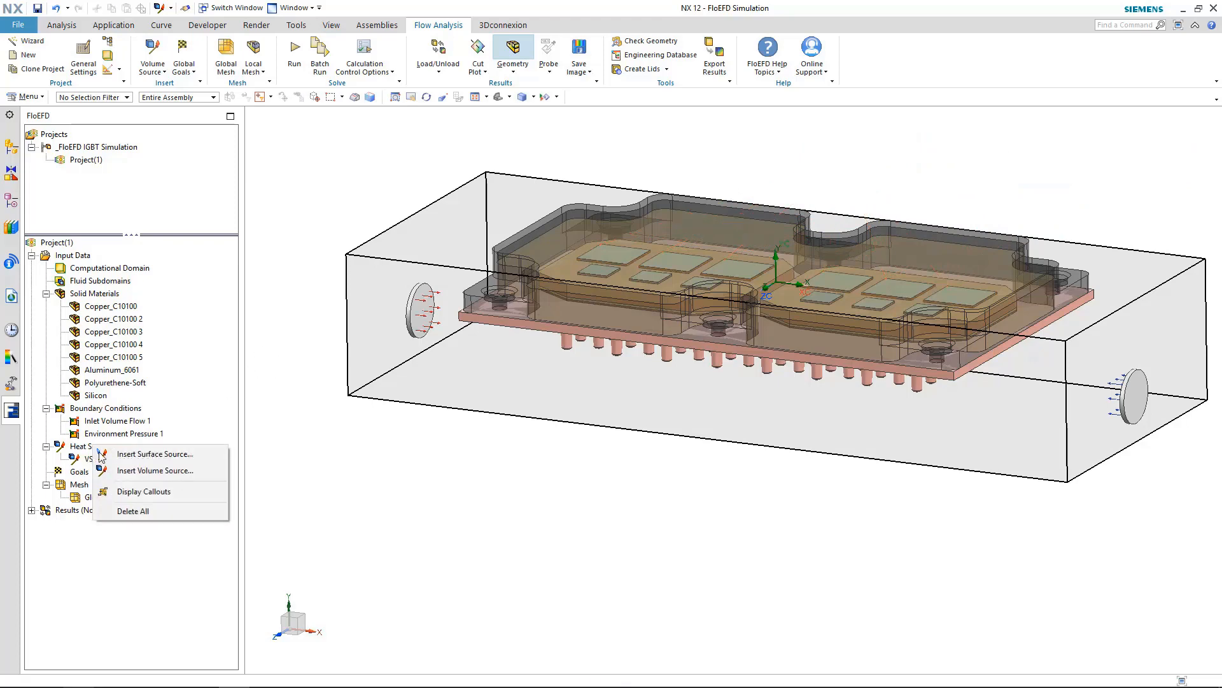
click(189, 471)
click(8, 149)
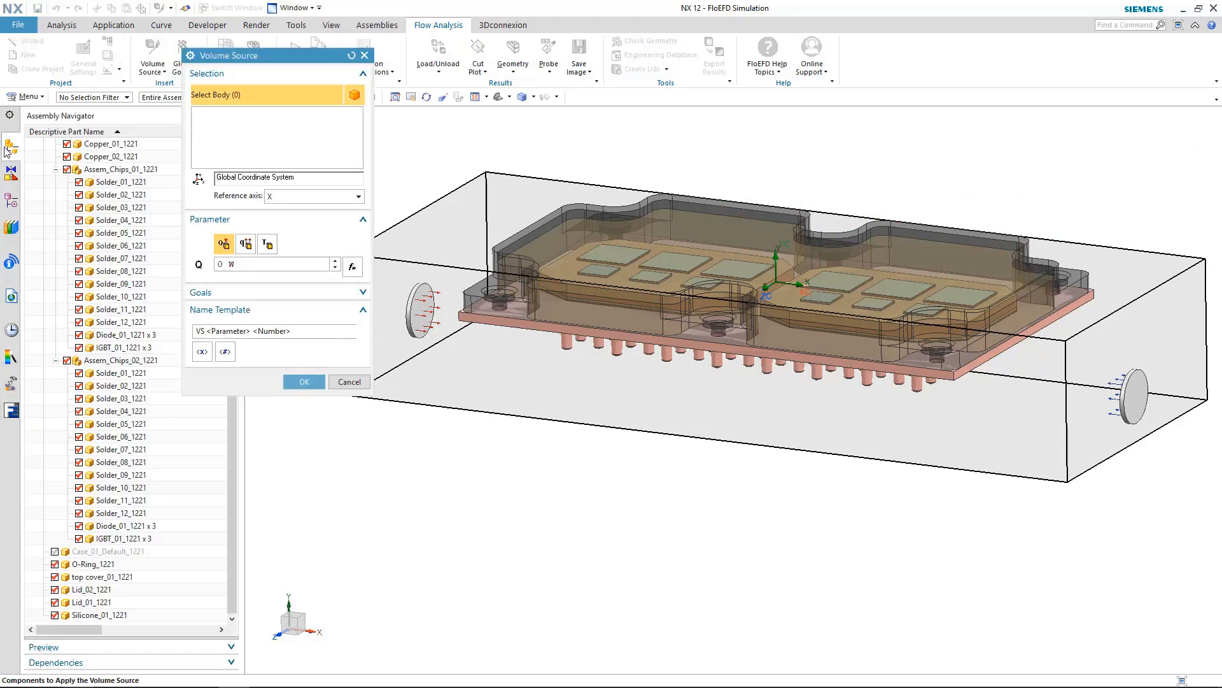
click(118, 335)
click(127, 528)
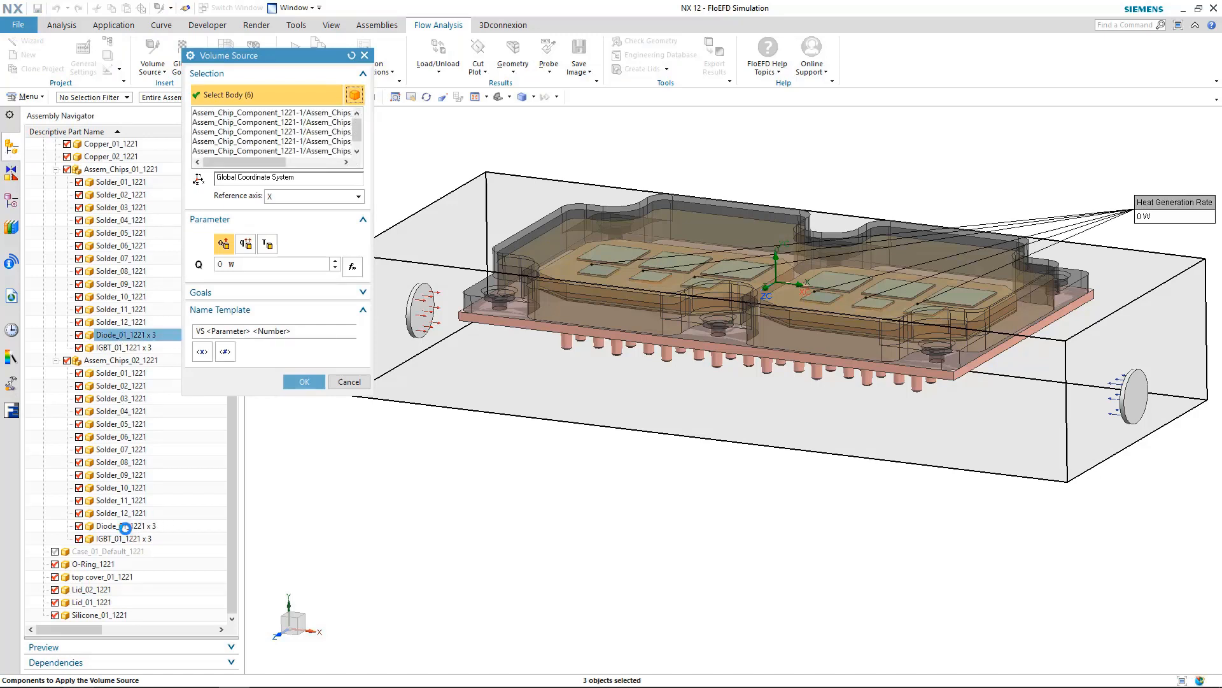
double_click(236, 263)
text(150)
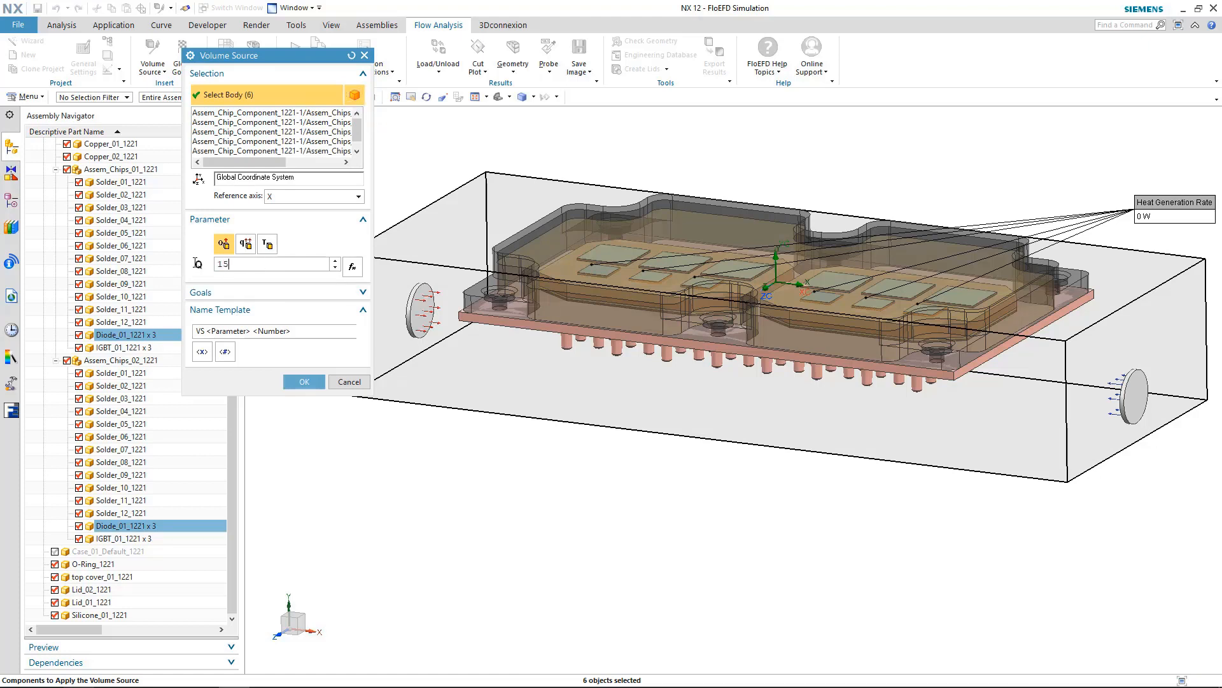
click(304, 382)
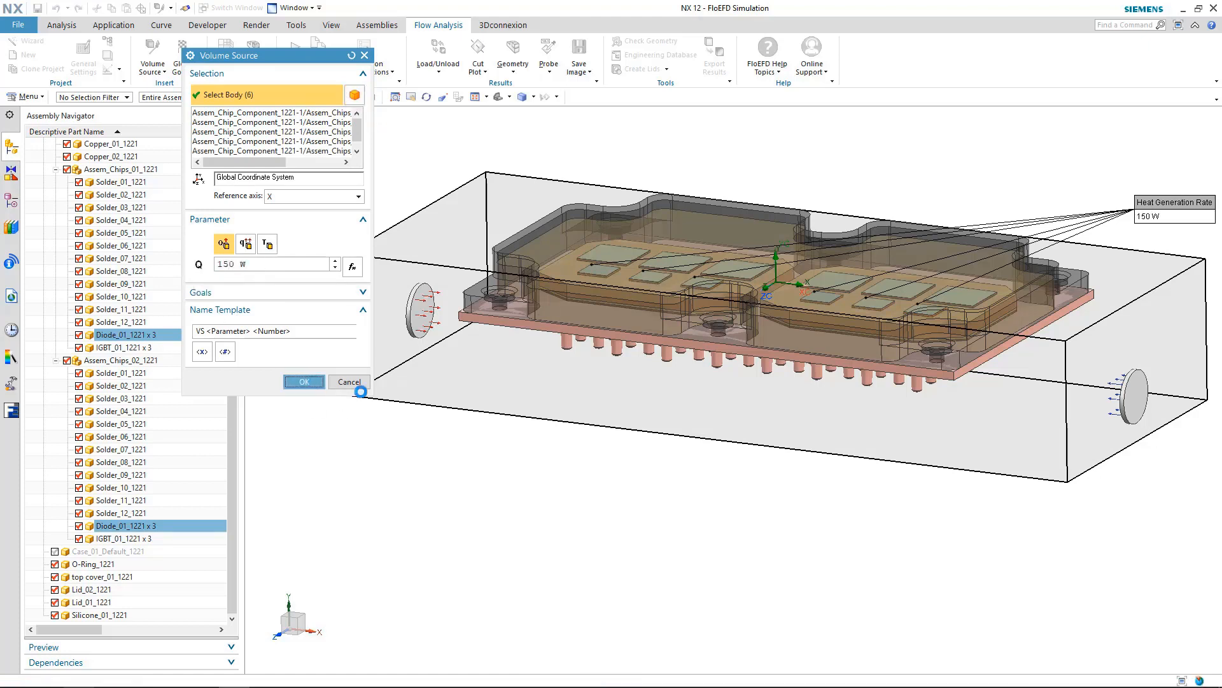
Step: Display the callouts of both heat sources together to check their assigned chips and heat generation rates
click(14, 415)
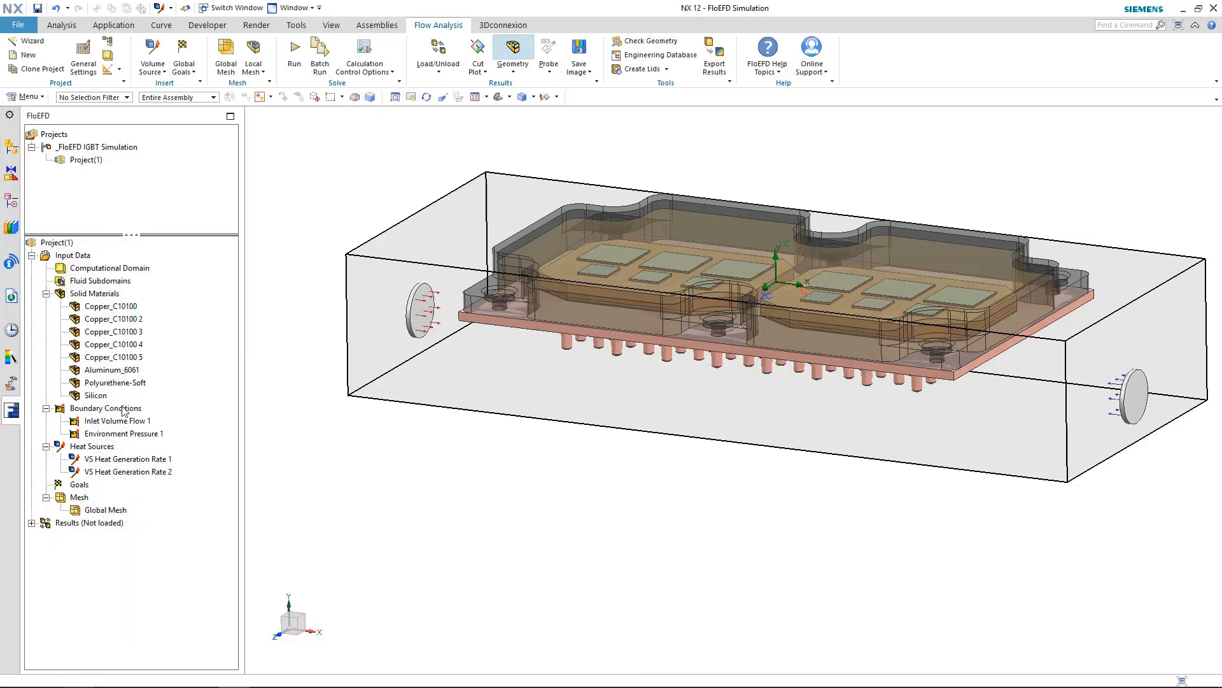
click(119, 459)
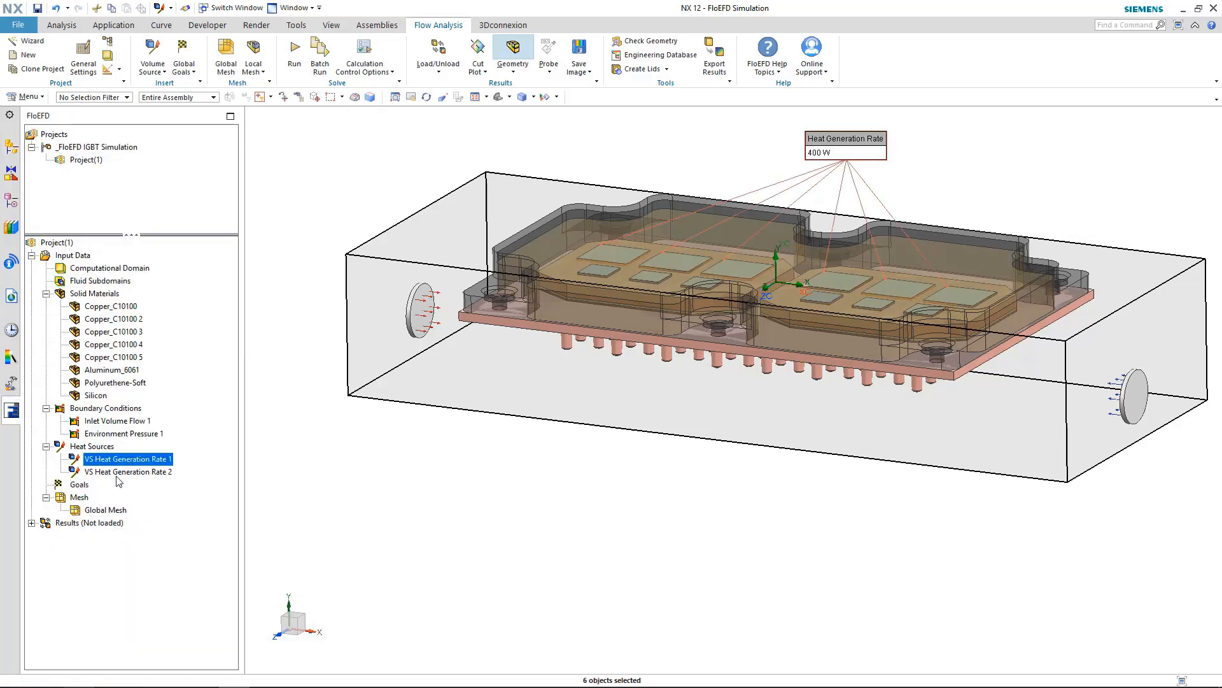
ctrl+click(117, 474)
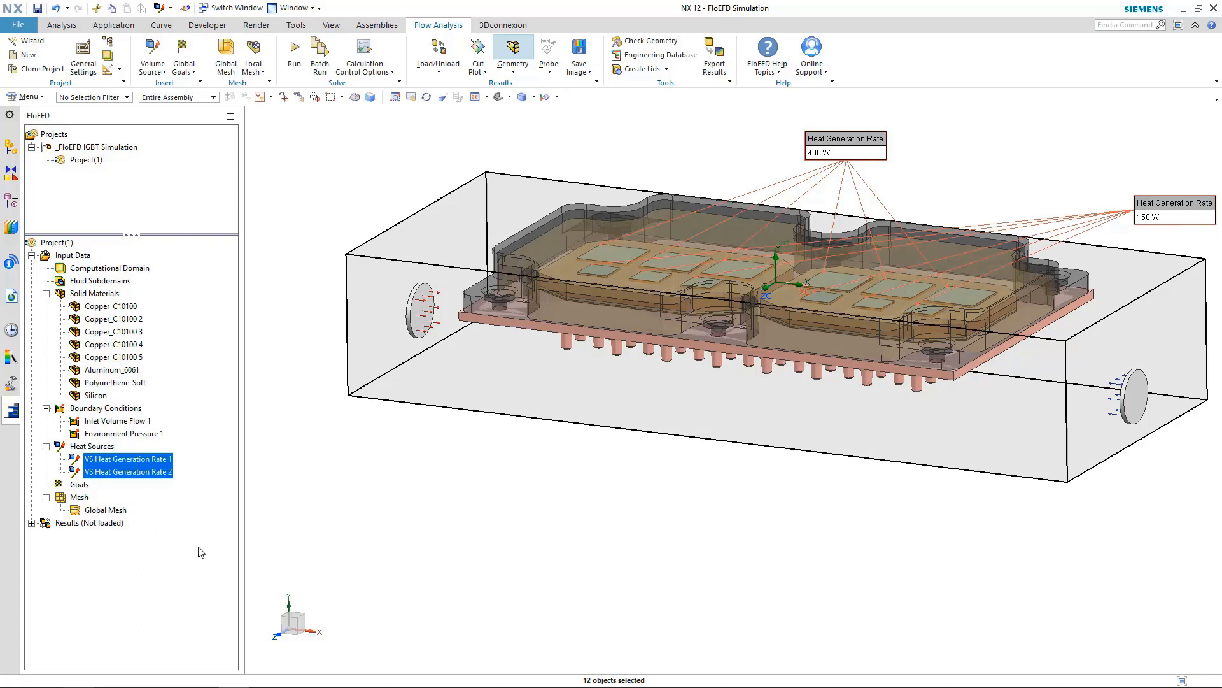
key(Escape)
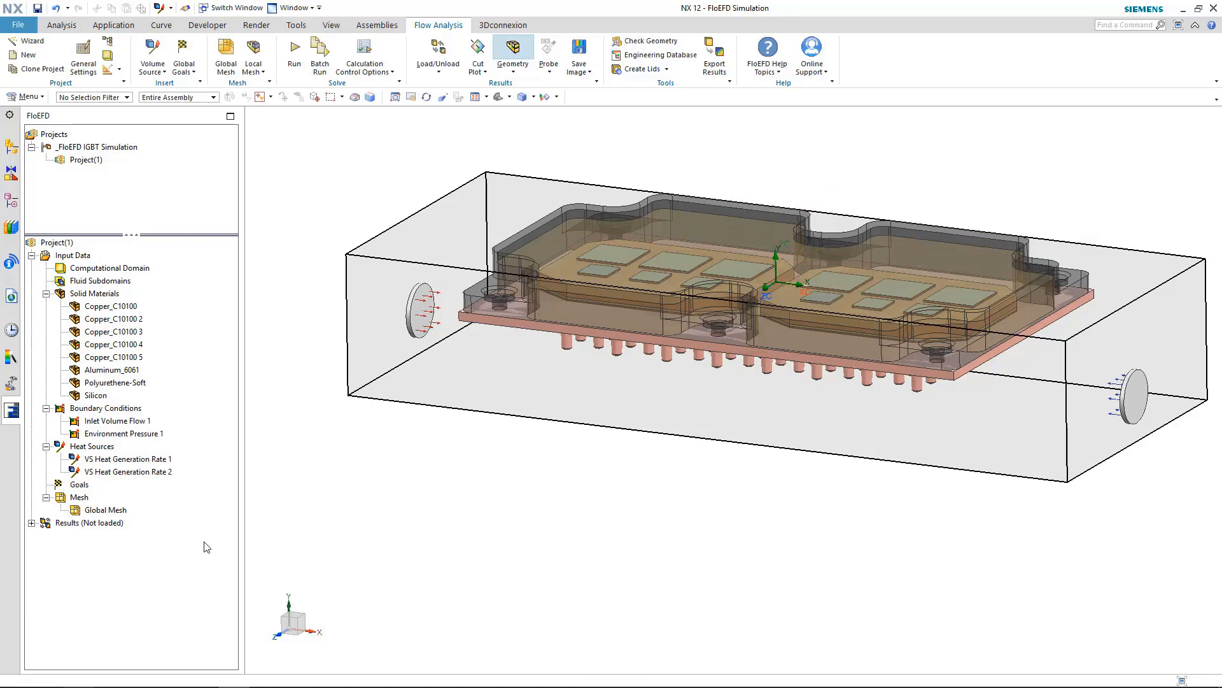
Step: Start a volume goal on the chips of VS Heat Generation Rate 1, tracking the maximum Temperature (Solid)
right_click(82, 488)
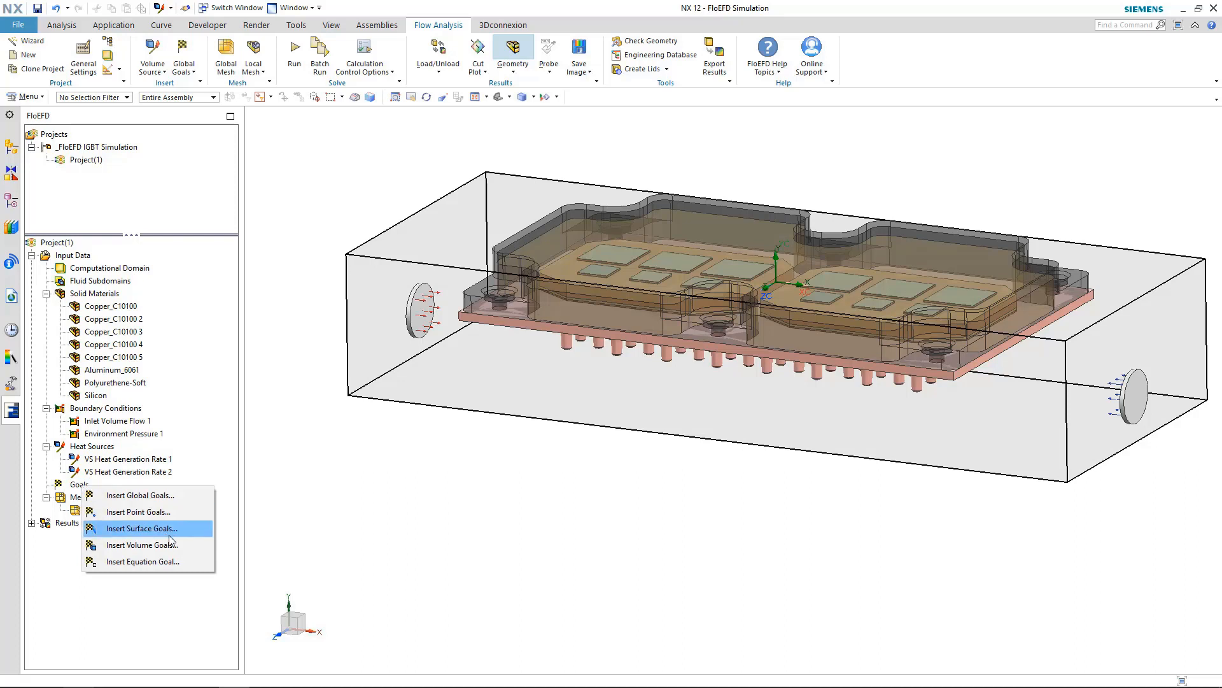
click(142, 544)
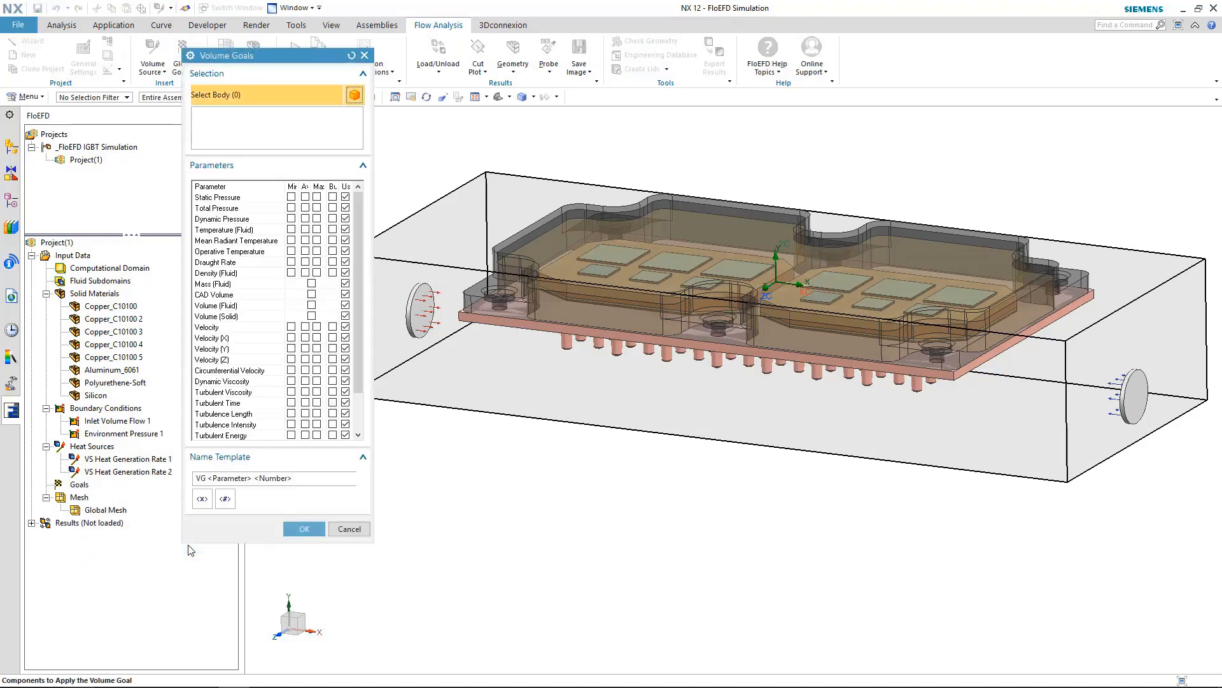
click(124, 459)
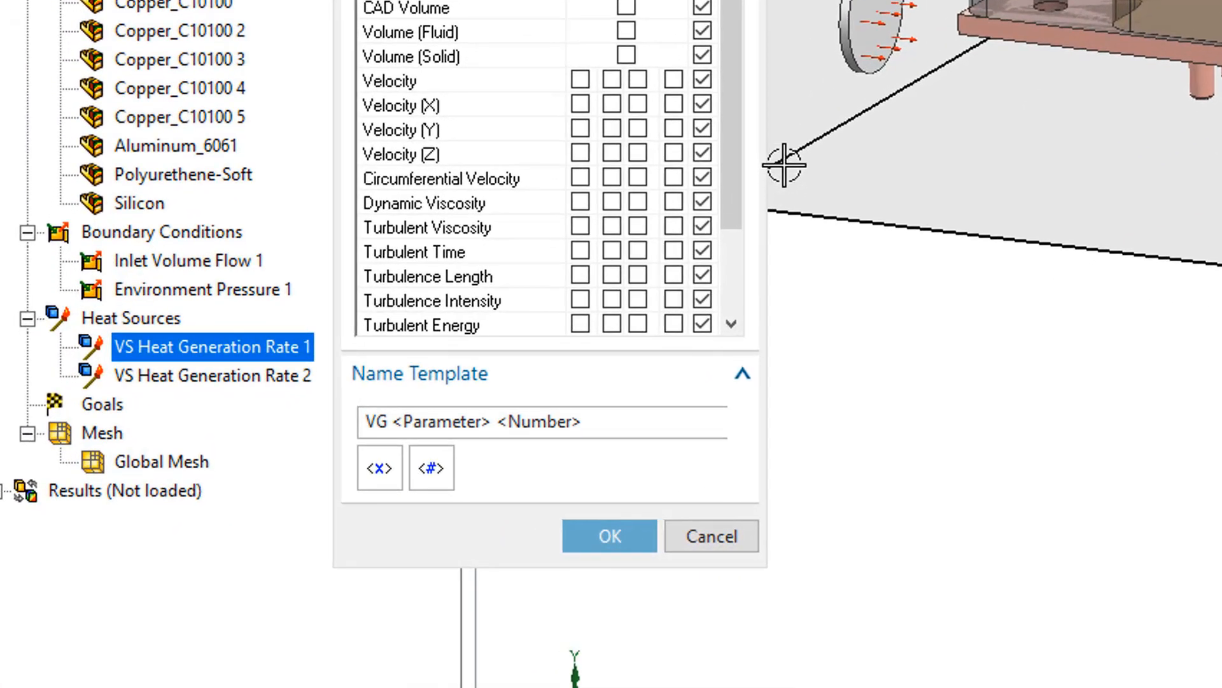
drag(733, 162, 736, 270)
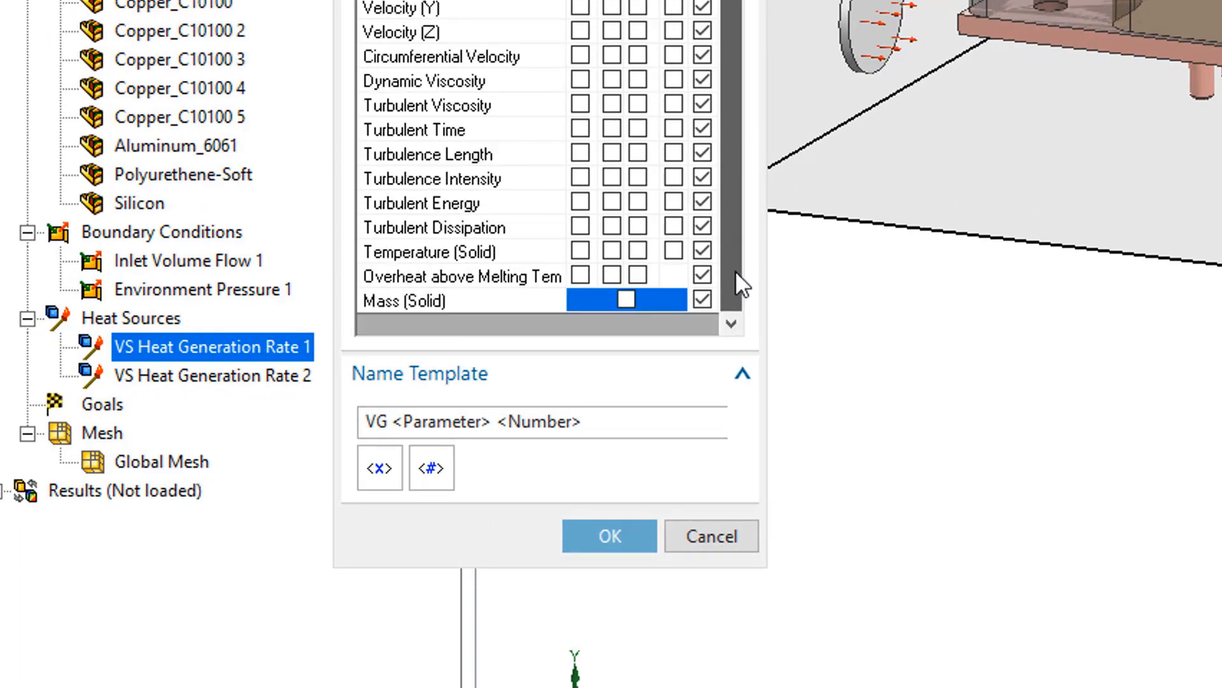
click(638, 251)
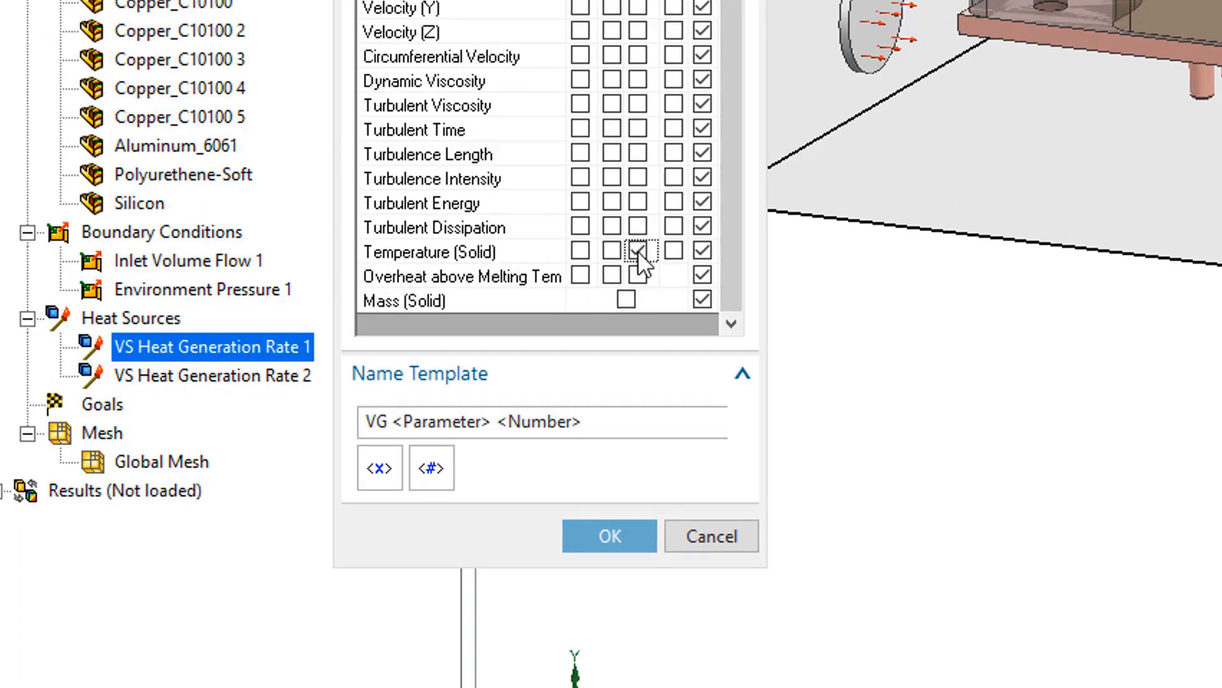
Step: Name the volume goal IGBT Max Temp and create it
click(635, 422)
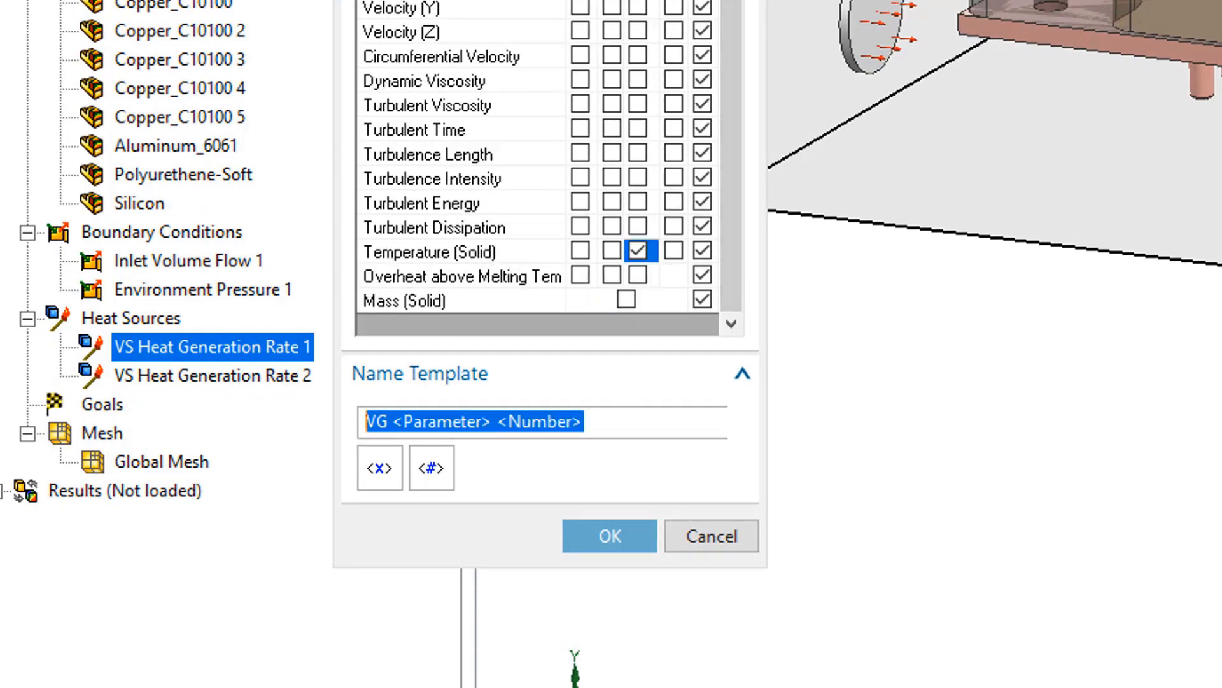
key(BackSpace)
text(IGBT Max )
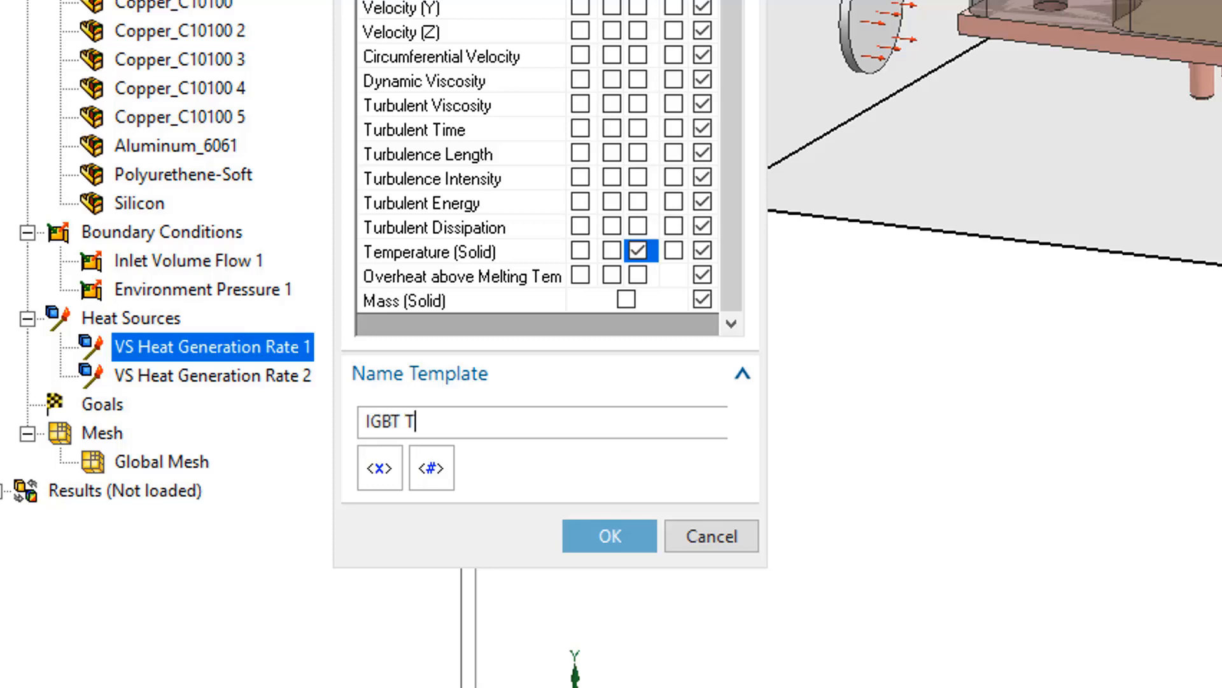
text(Temp)
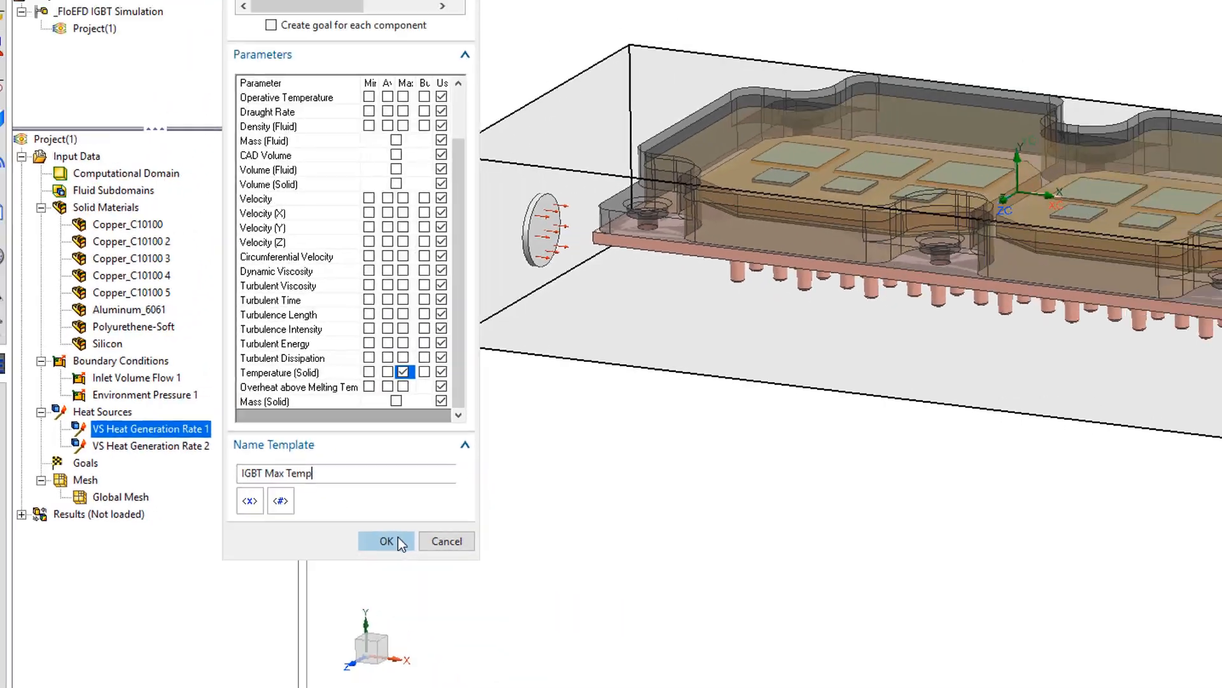
click(610, 535)
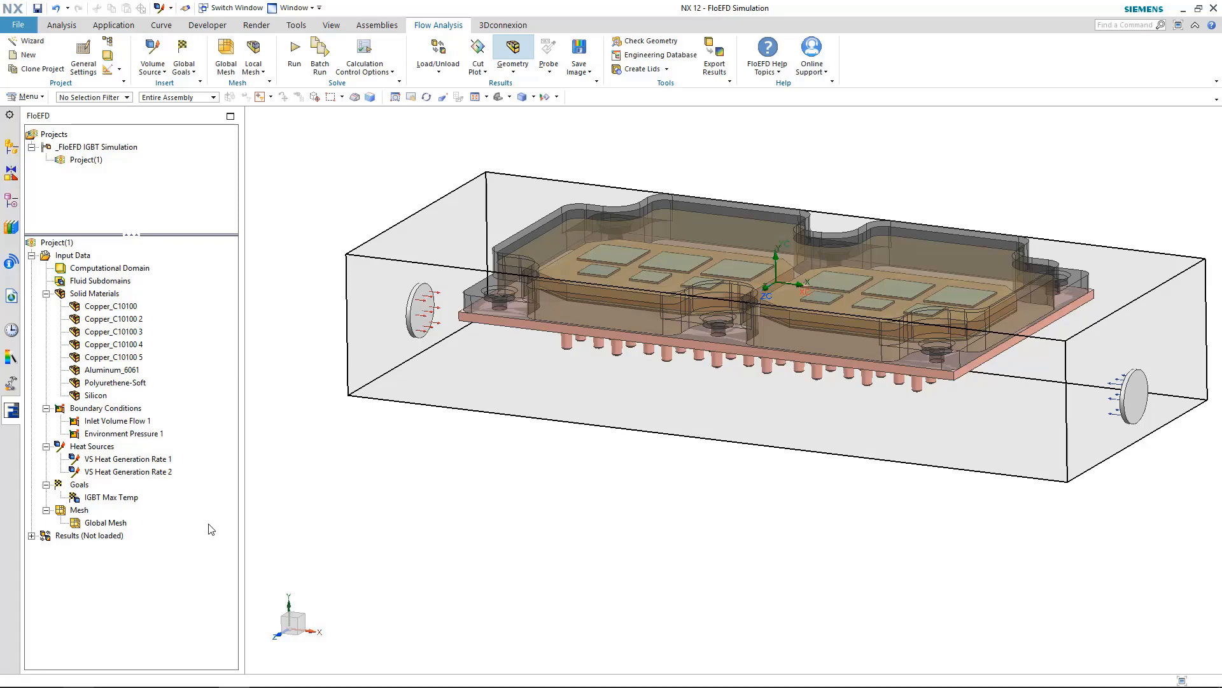
Step: Start a surface goal on the inner face of the inlet lid Lid_01_1221, tracking the average Static Pressure
middle_drag(475, 486, 476, 486)
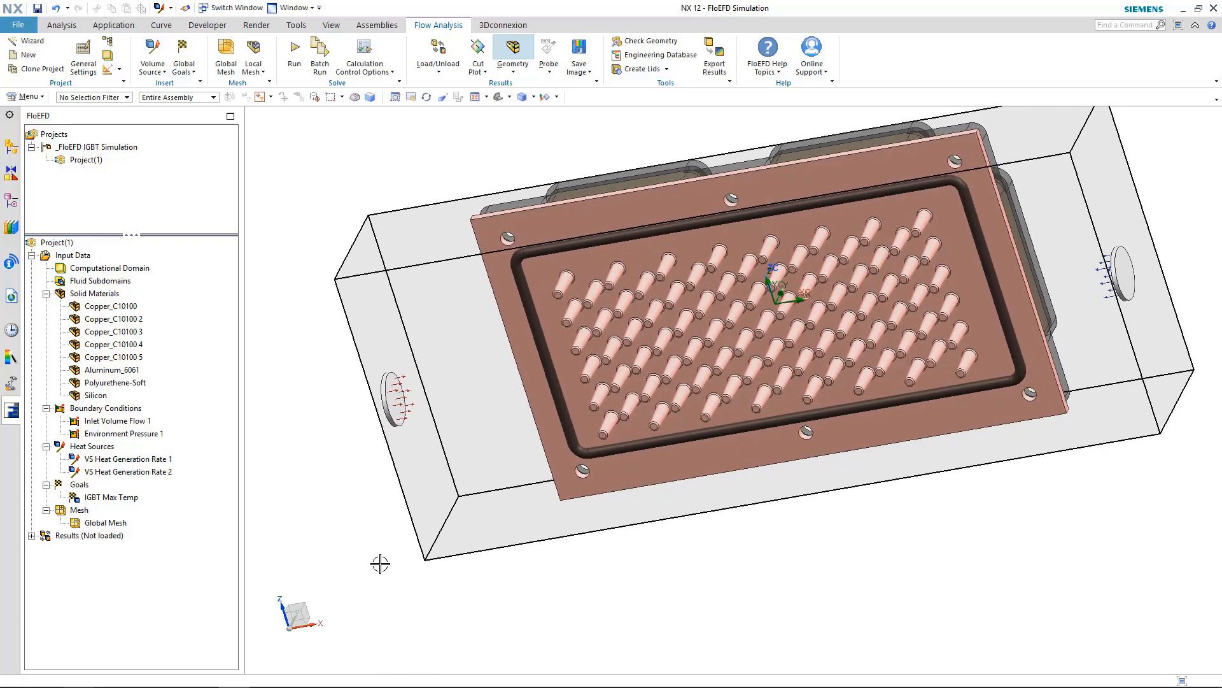
right_click(80, 486)
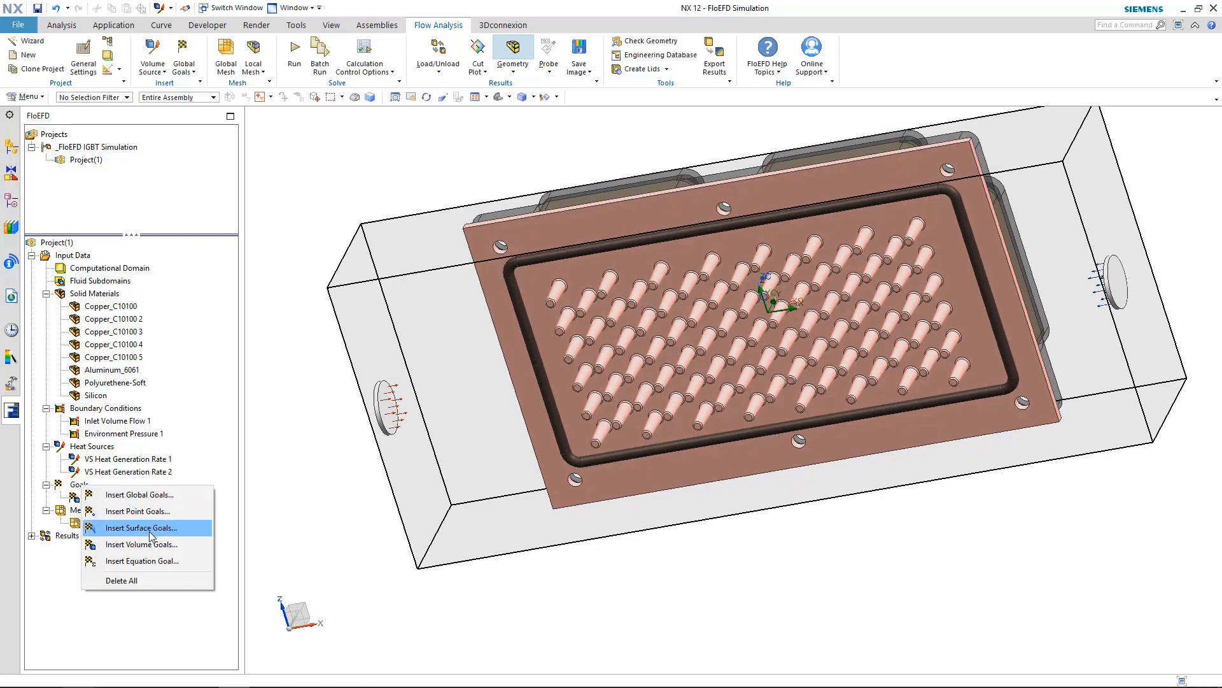
click(142, 528)
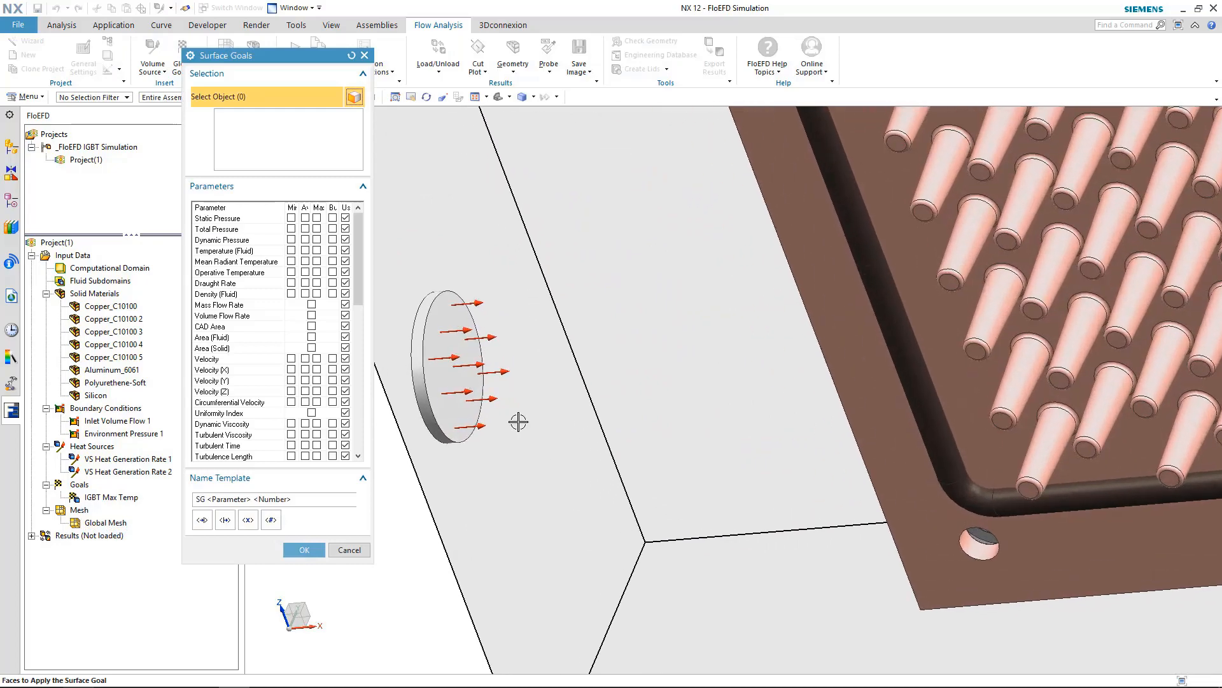
click(459, 386)
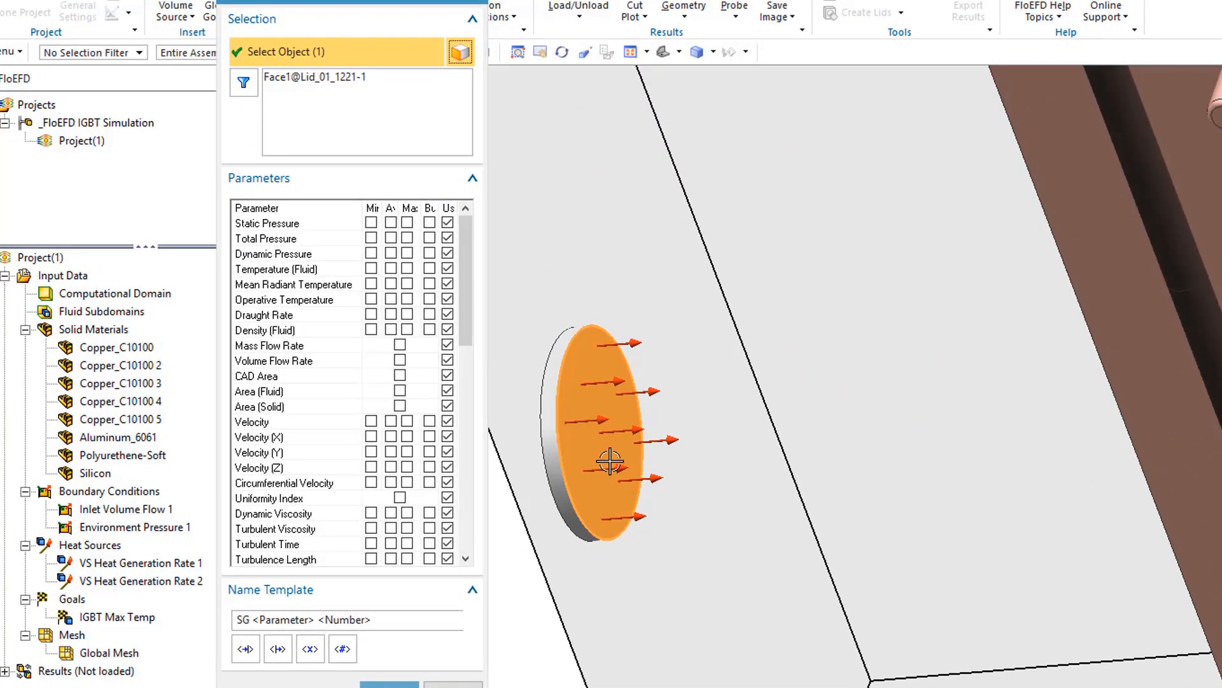
click(391, 223)
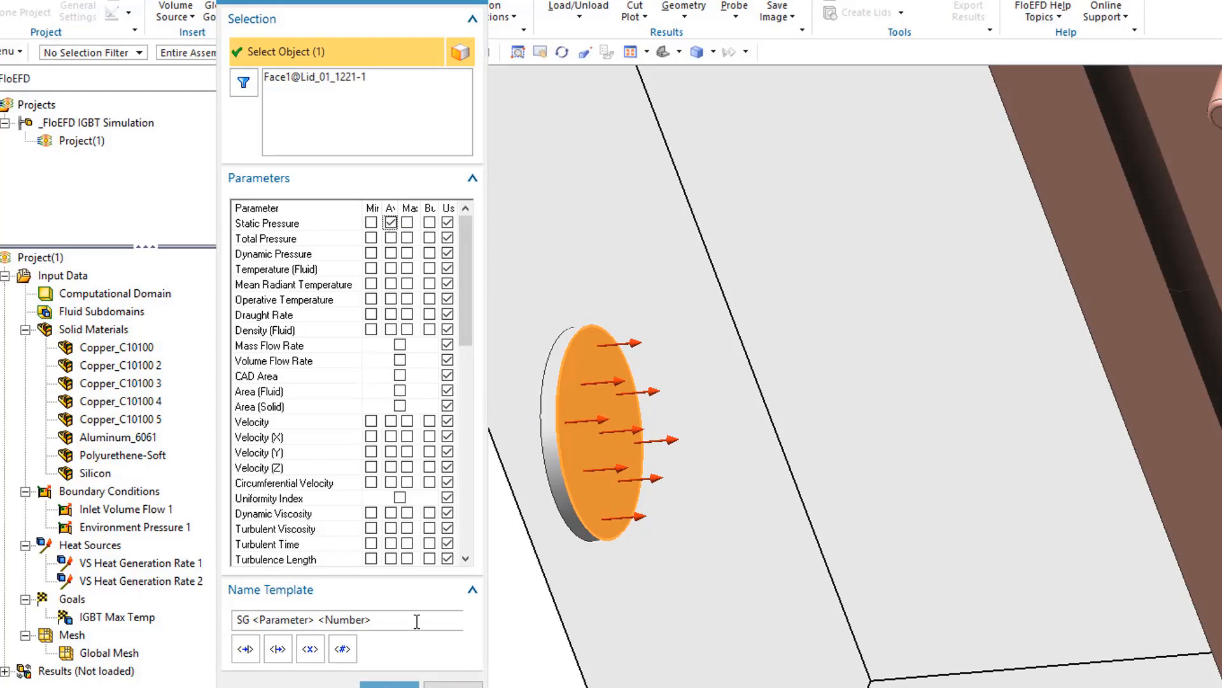
Step: Name the surface goal Inlet P and create it
drag(488, 503, 614, 503)
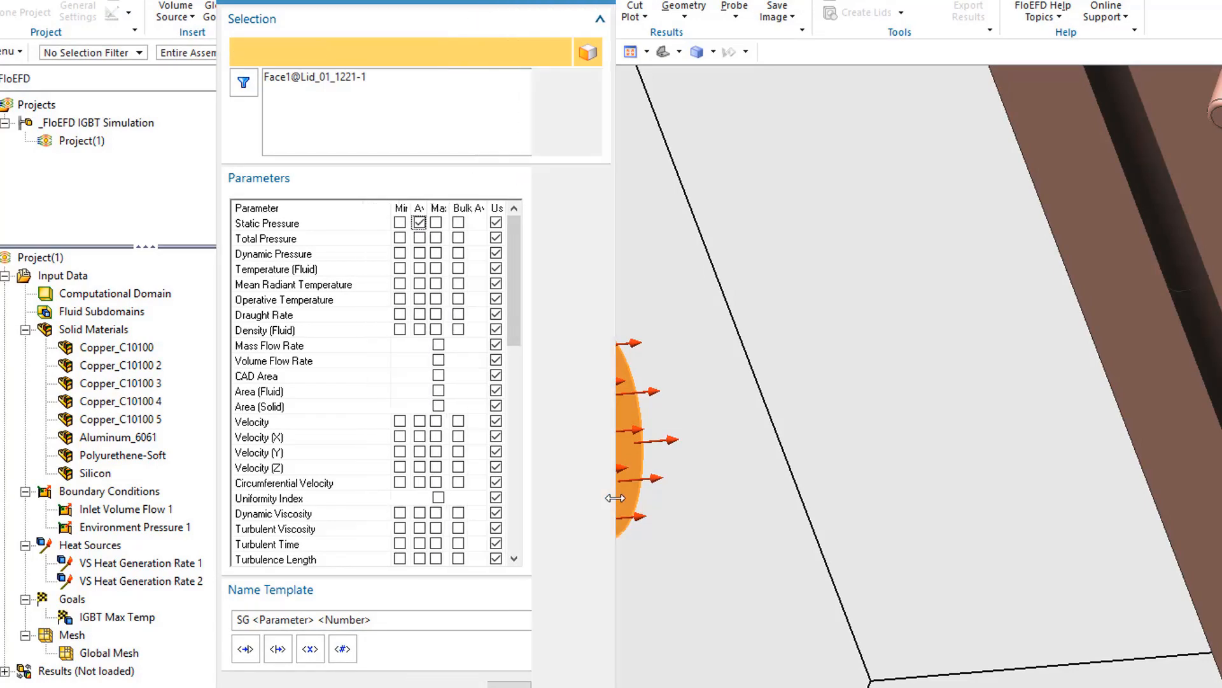
click(395, 619)
text(Inlet P)
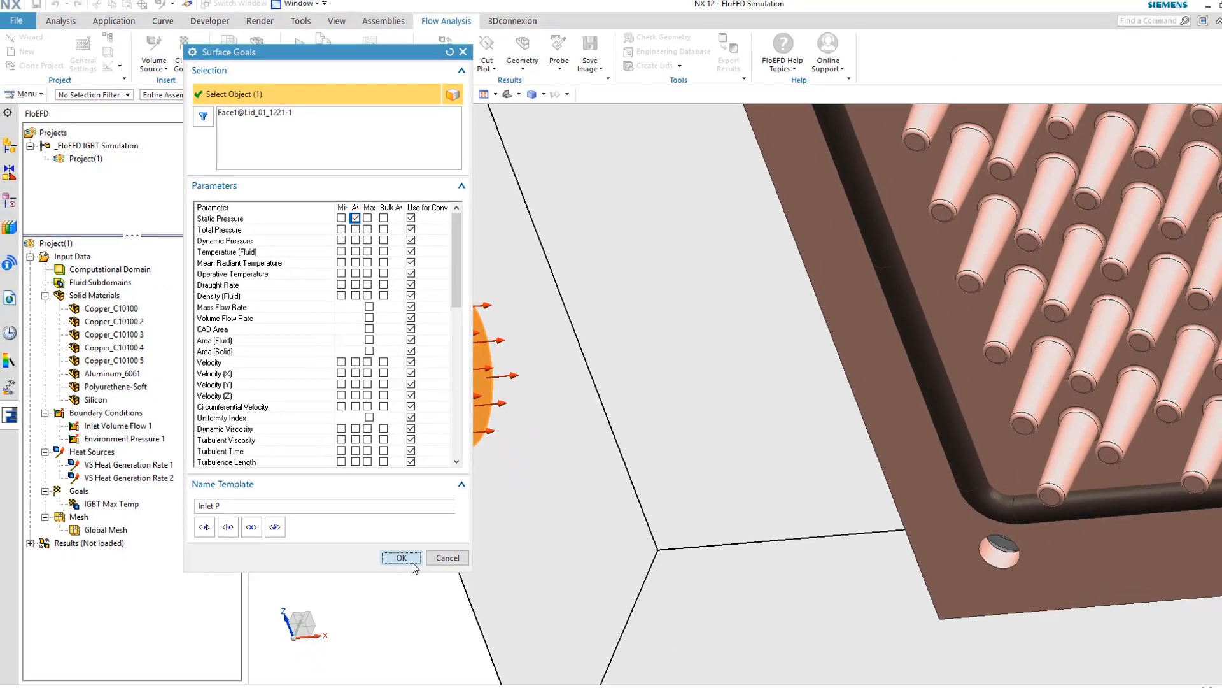
click(517, 684)
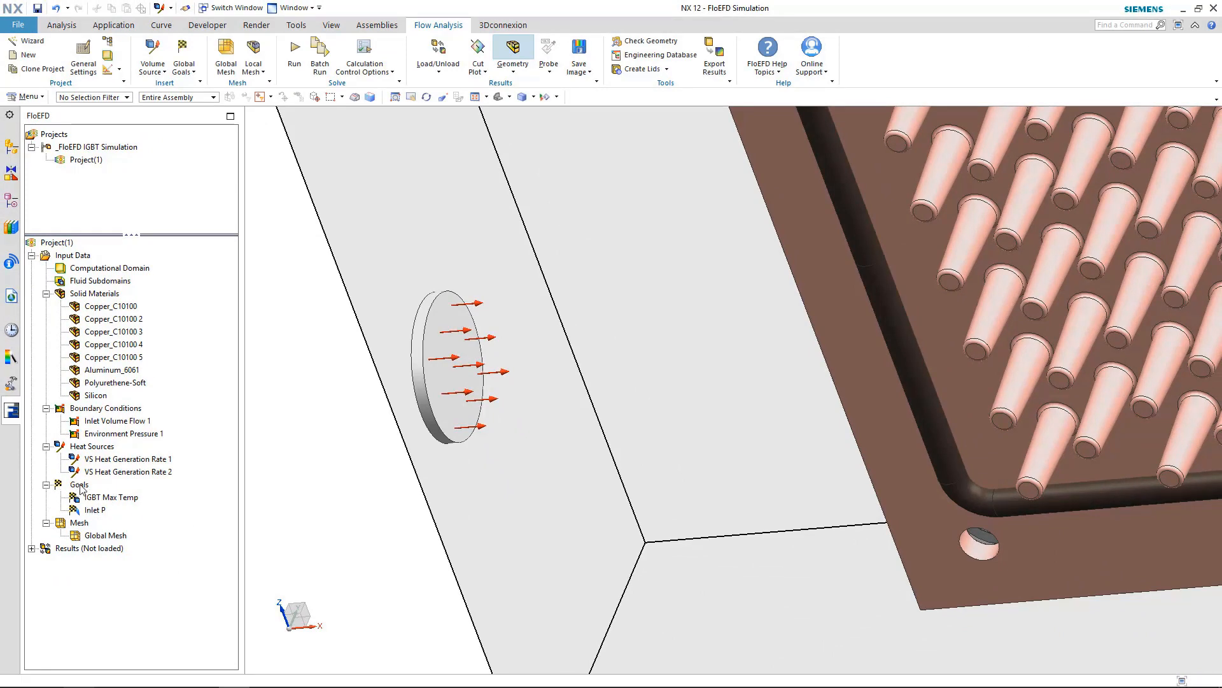
Step: Start an equation goal that subtracts the environment pressure of Environment Pressure 1 from the Inlet P goal
click(184, 66)
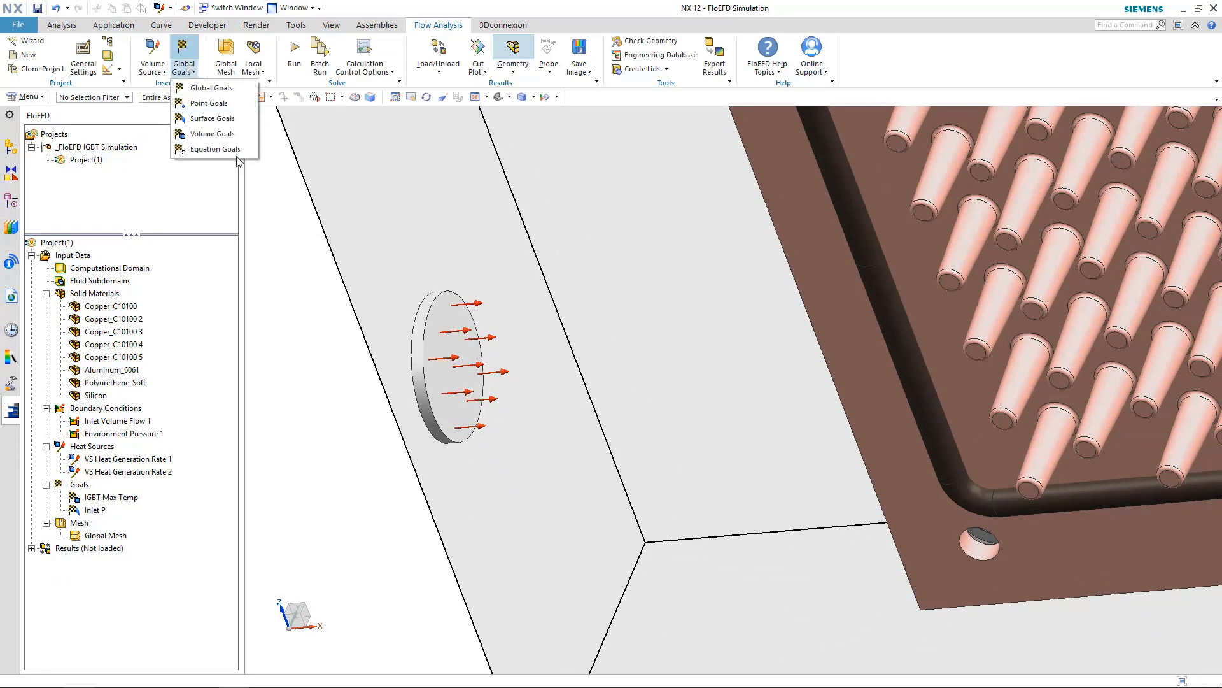
click(246, 151)
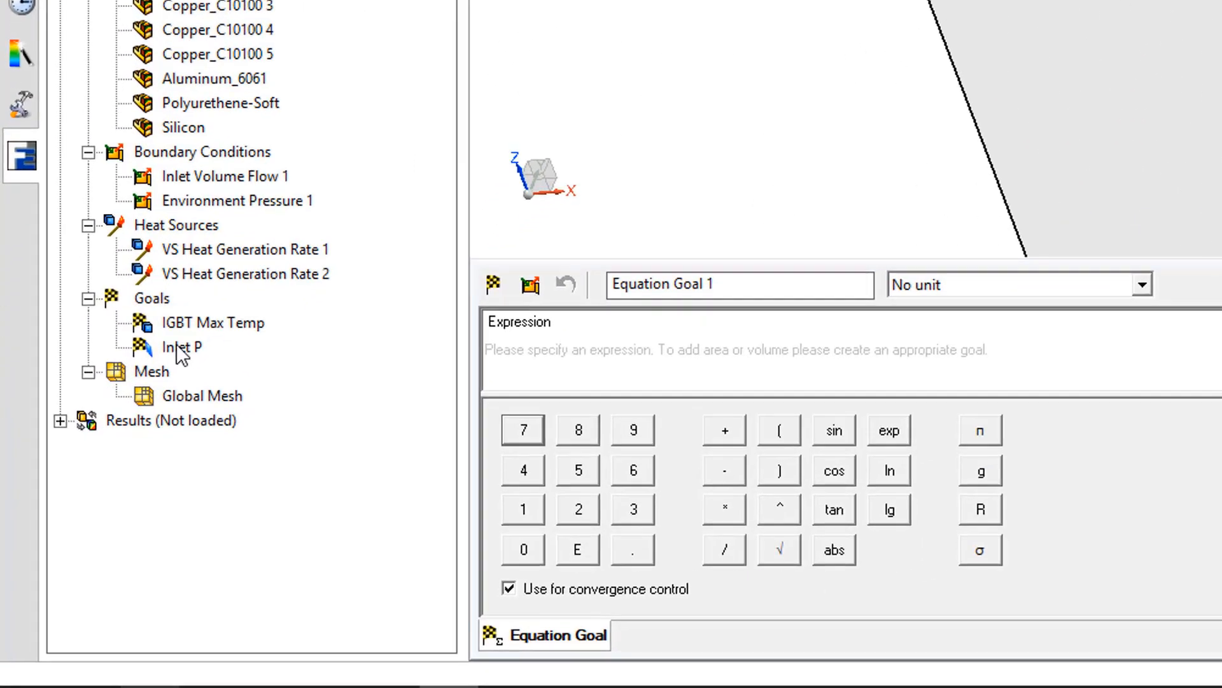
click(94, 510)
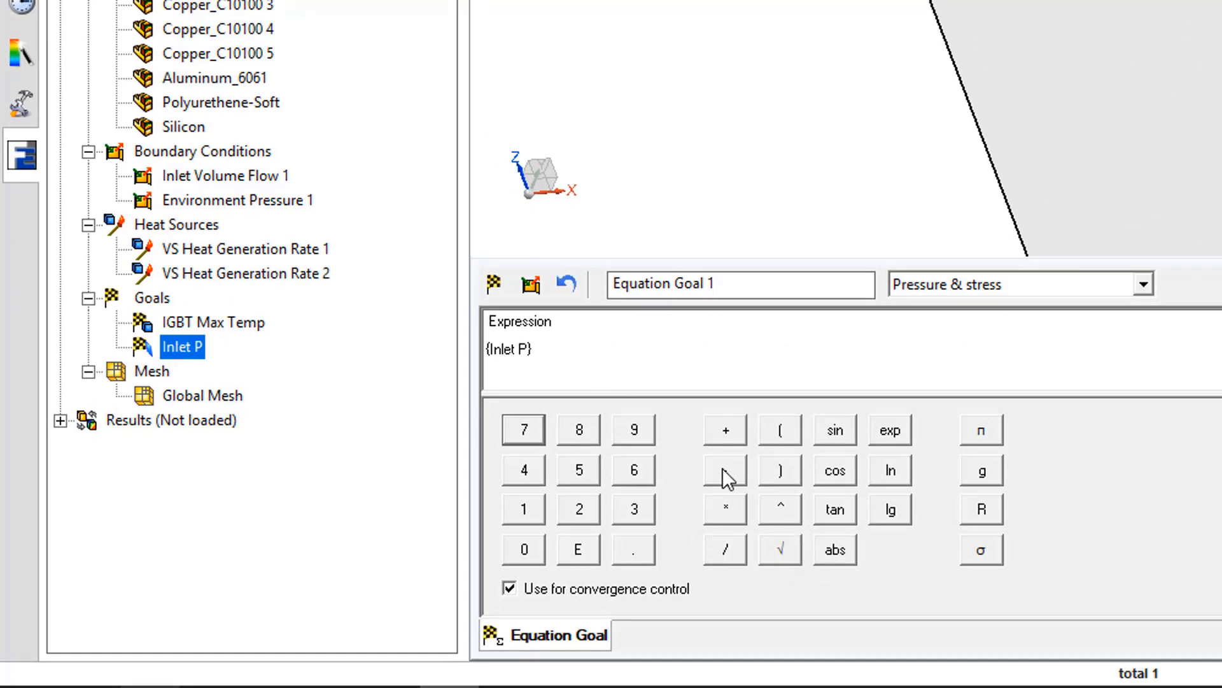
text(-)
click(212, 200)
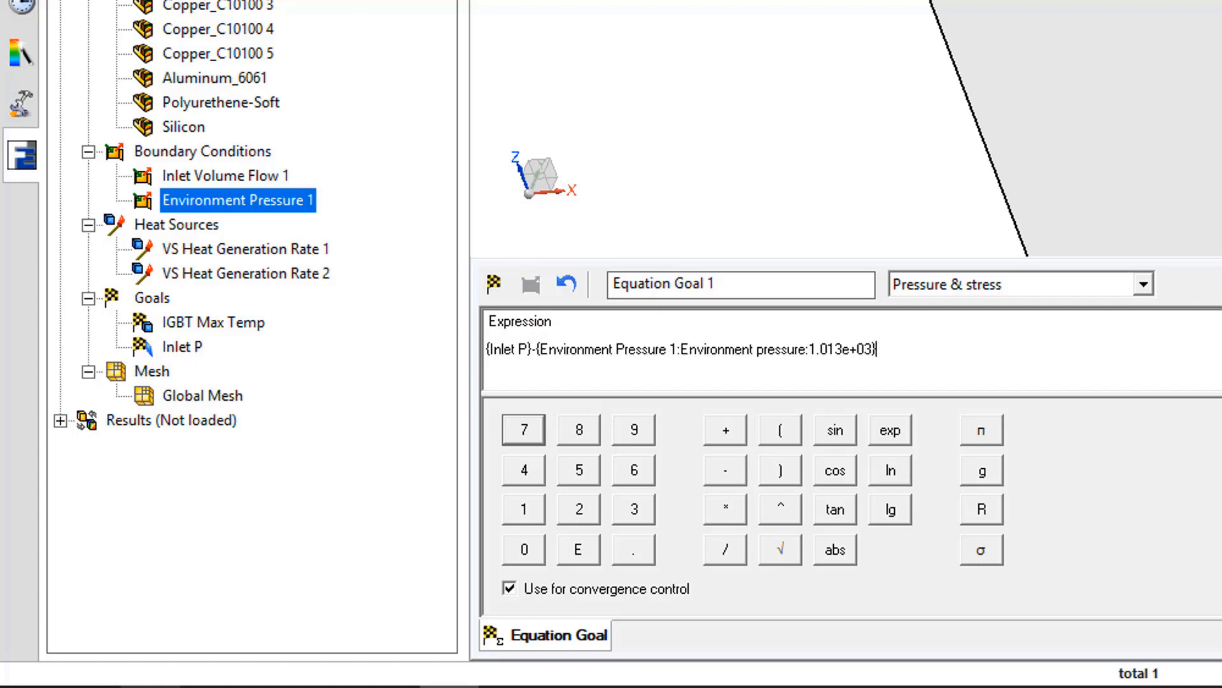
Step: Name the equation goal dP and create it
click(772, 281)
text(dP)
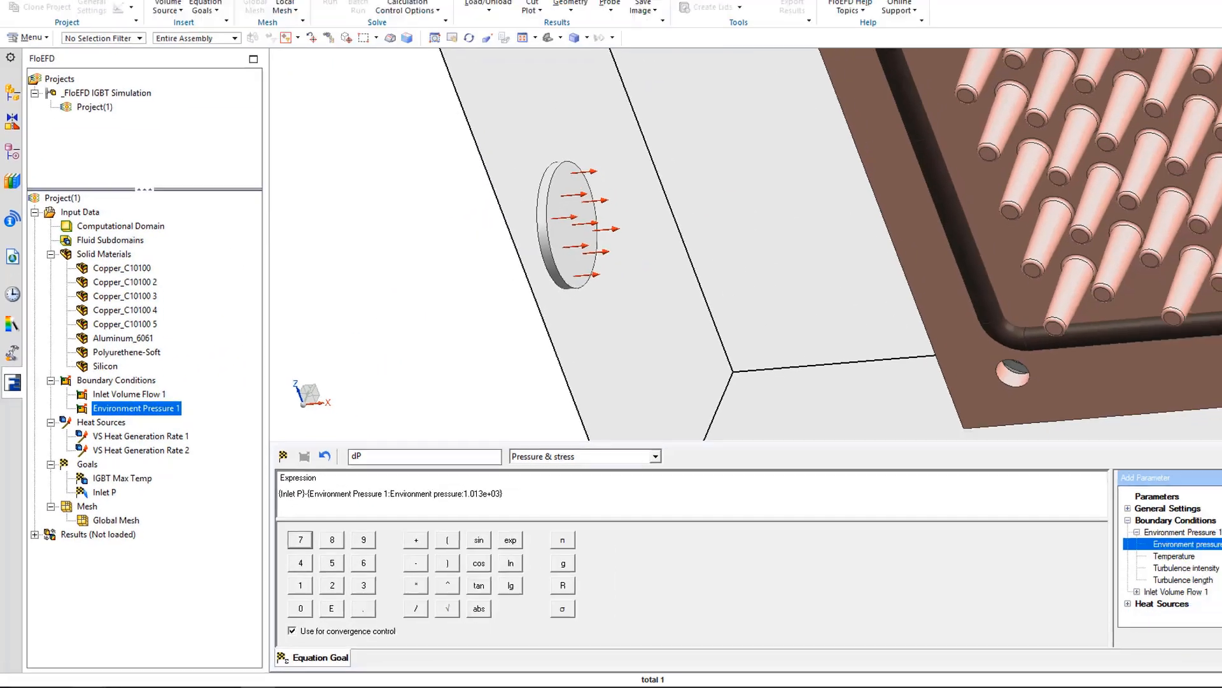
key(Return)
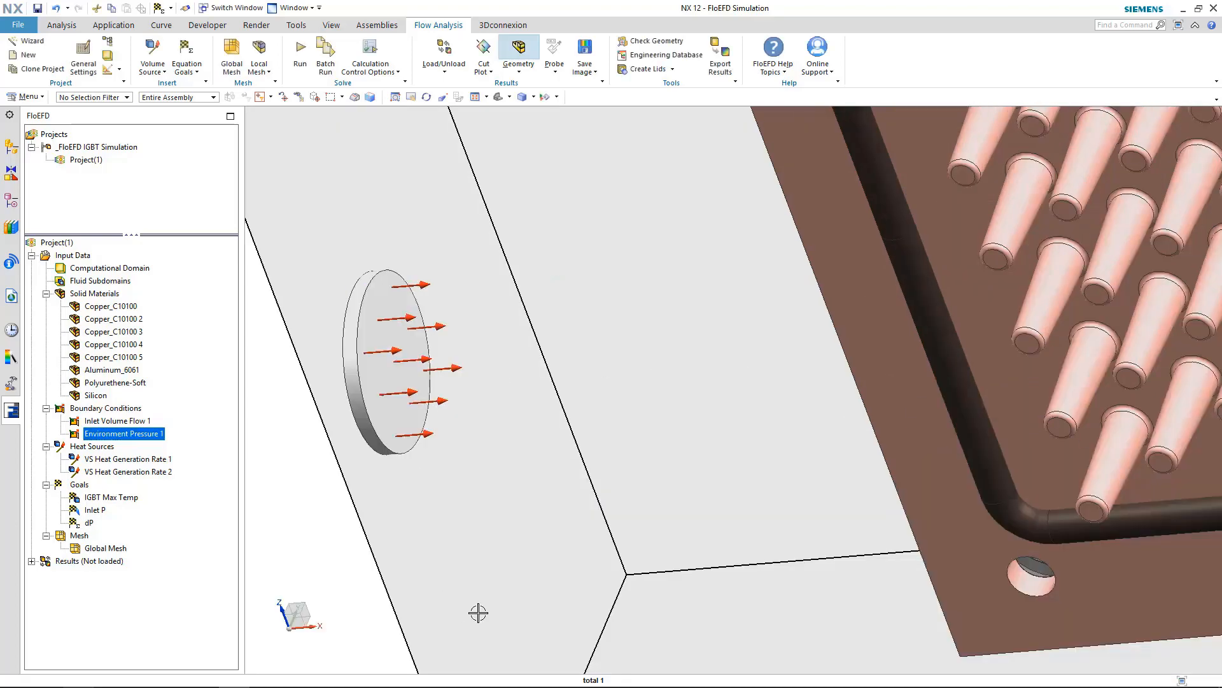
Step: Inspect the Inlet Volume Flow 1 boundary condition on the inlet lid, and clear the selection
scroll(478, 613, down, 10)
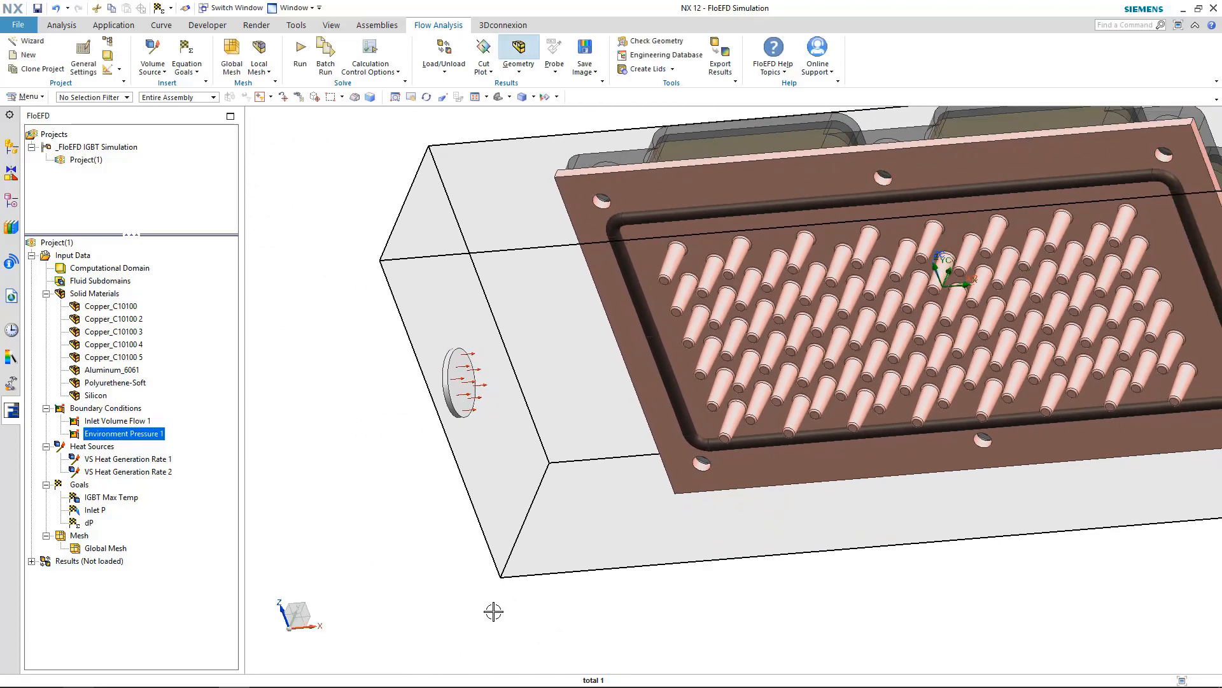
click(108, 420)
drag(292, 331, 353, 322)
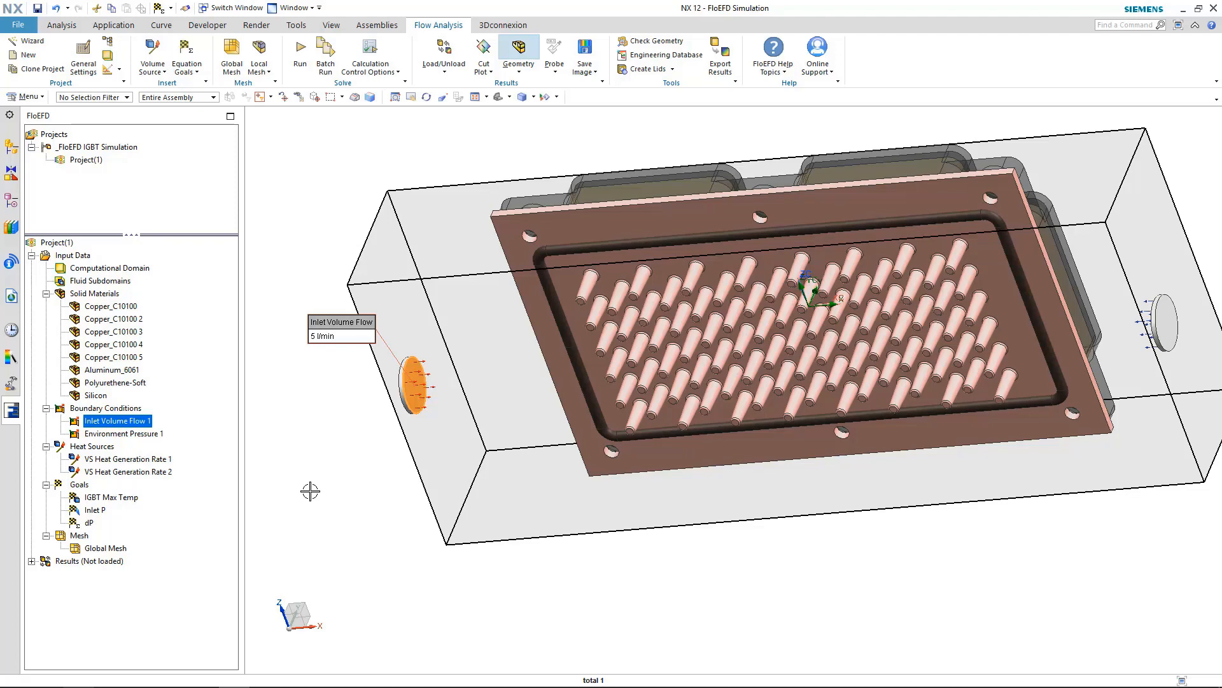
key(Escape)
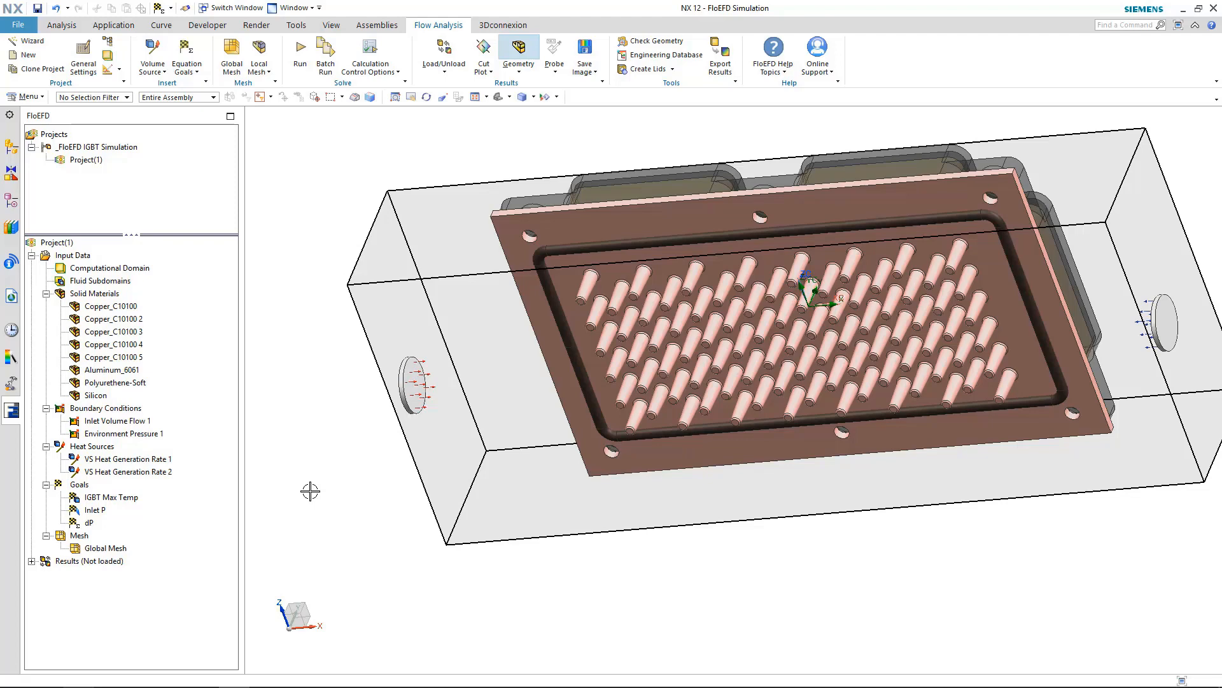
Step: Collapse the Assem_Chip_Component_1221 subassembly and show the hidden Case_01_Default_1221 part
click(11, 145)
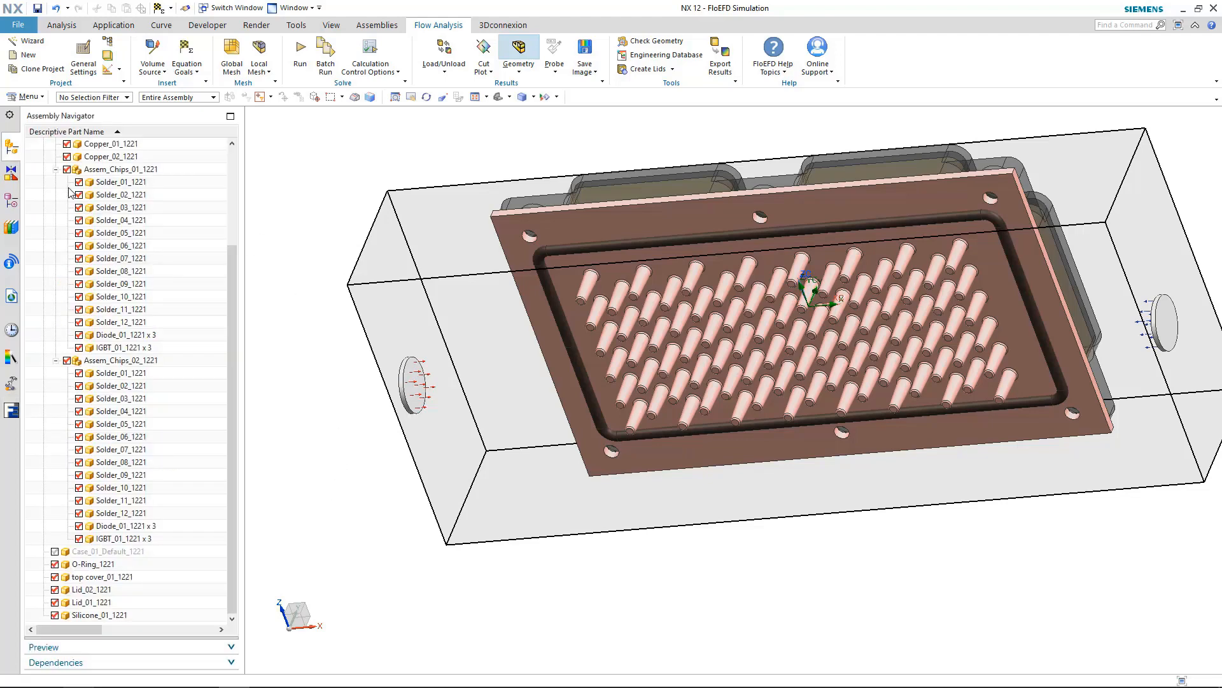
scroll(224, 277, up, 4)
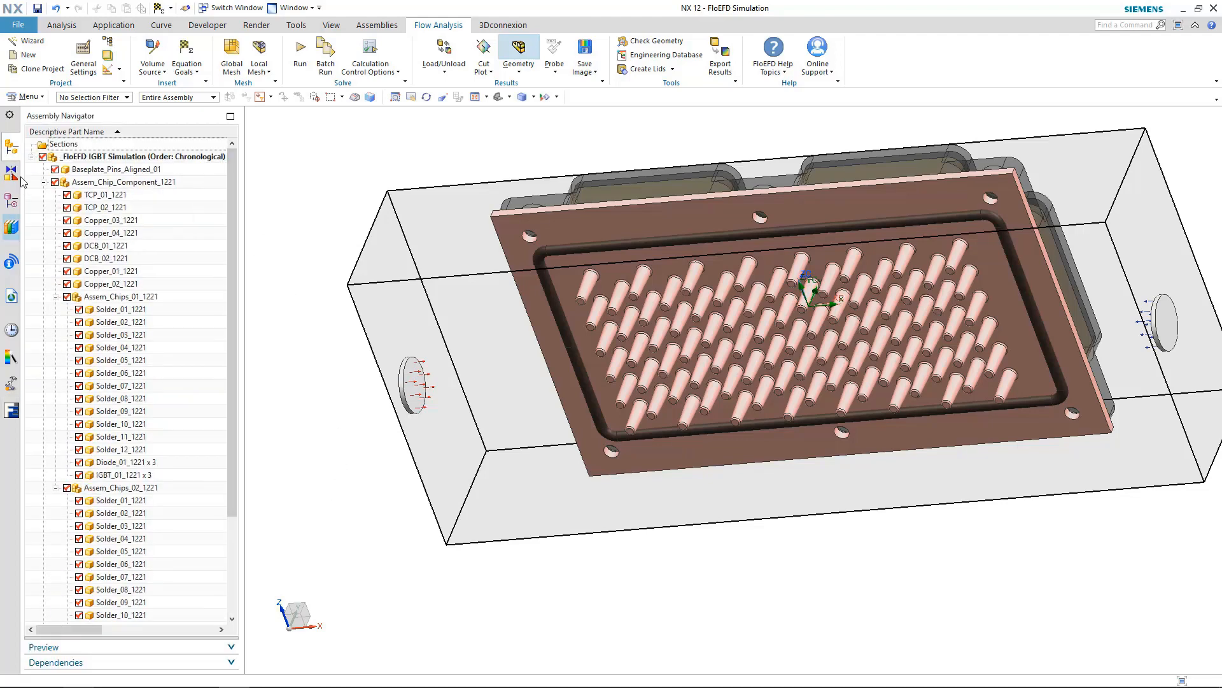
click(44, 183)
click(55, 195)
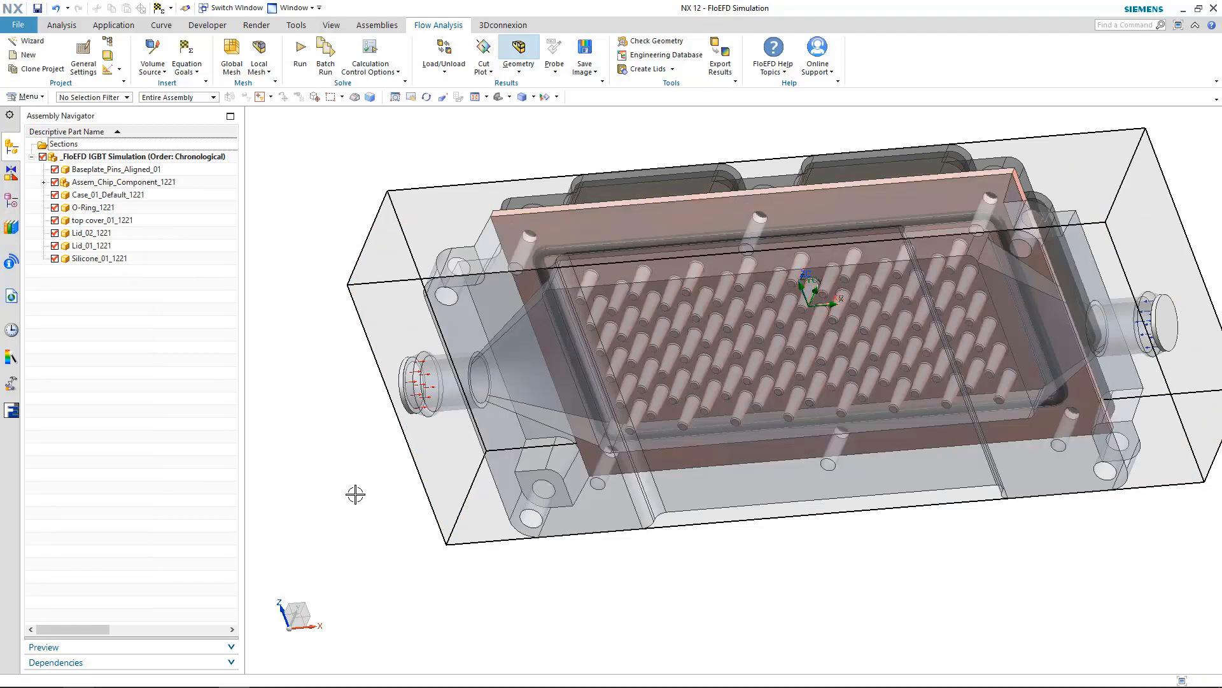
click(355, 494)
Step: Check the assembly geometry for the internal analysis, excluding cavities without flow conditions, and close the check
click(651, 41)
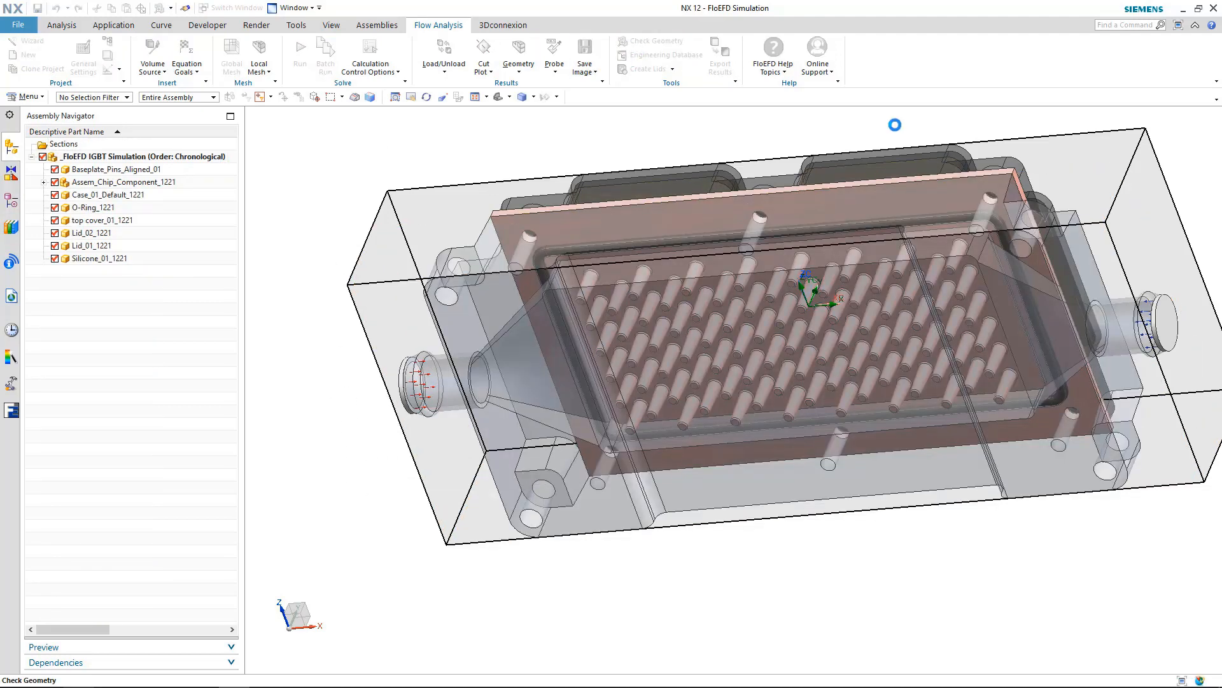
click(258, 396)
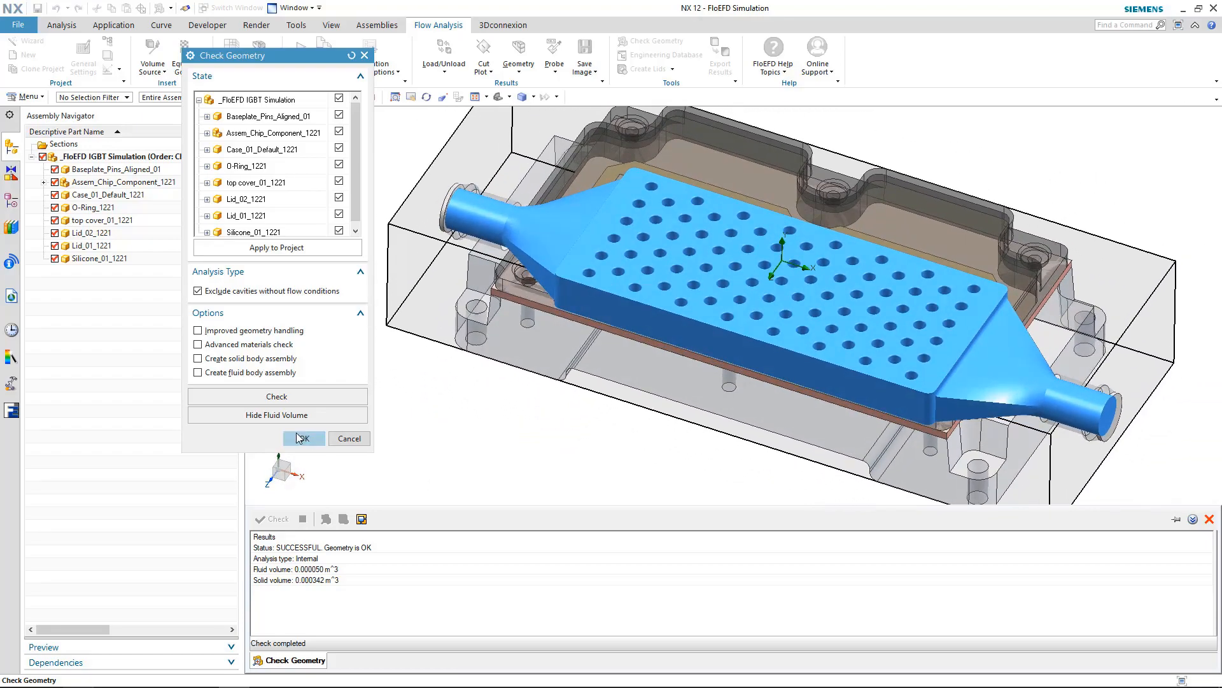
click(299, 438)
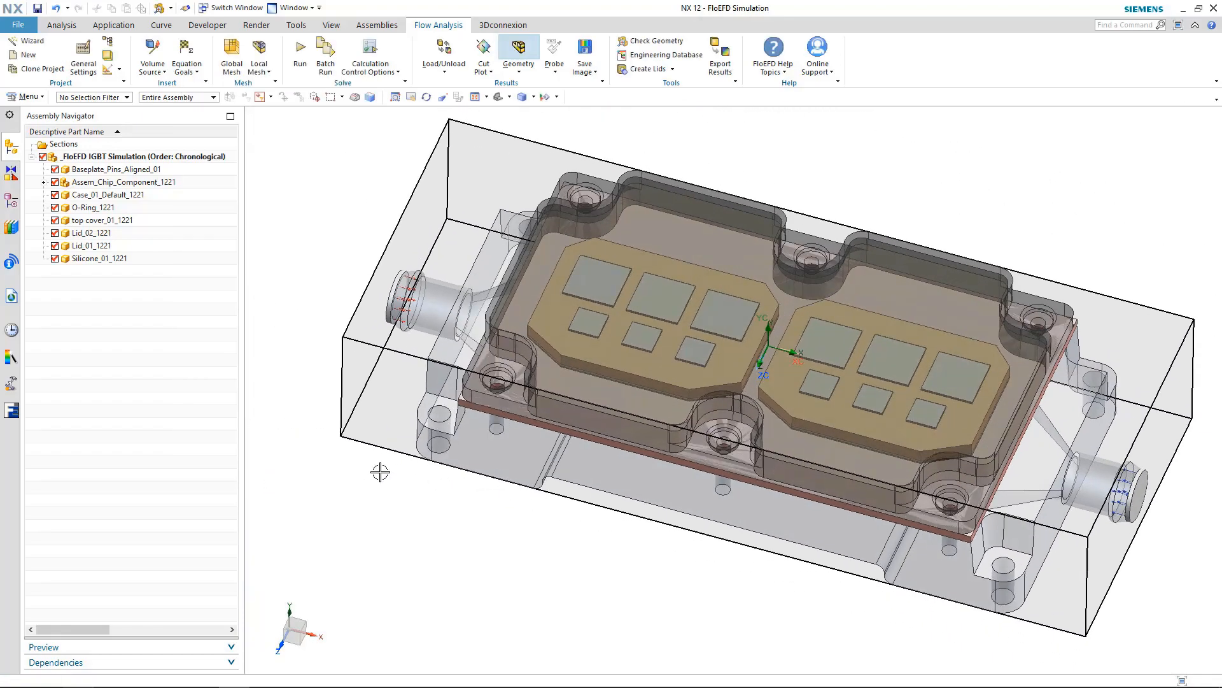
Step: Set the automatic global mesh to level 4 with the basic mesh shown
click(543, 100)
click(521, 137)
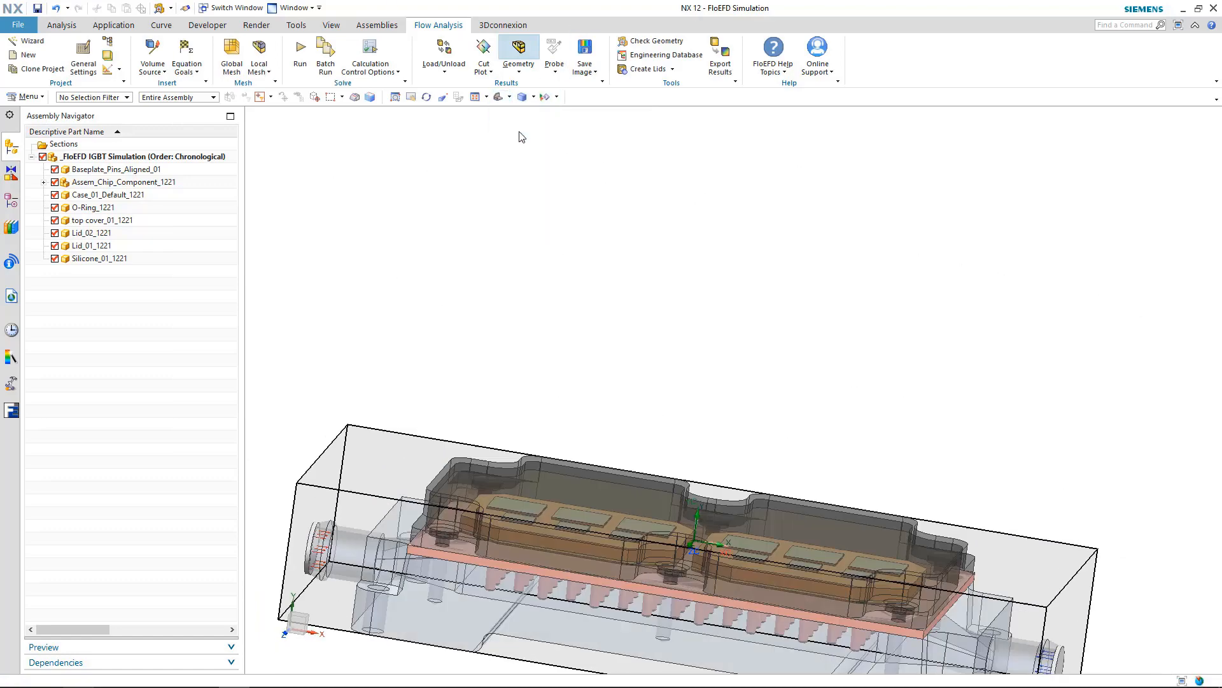
click(232, 53)
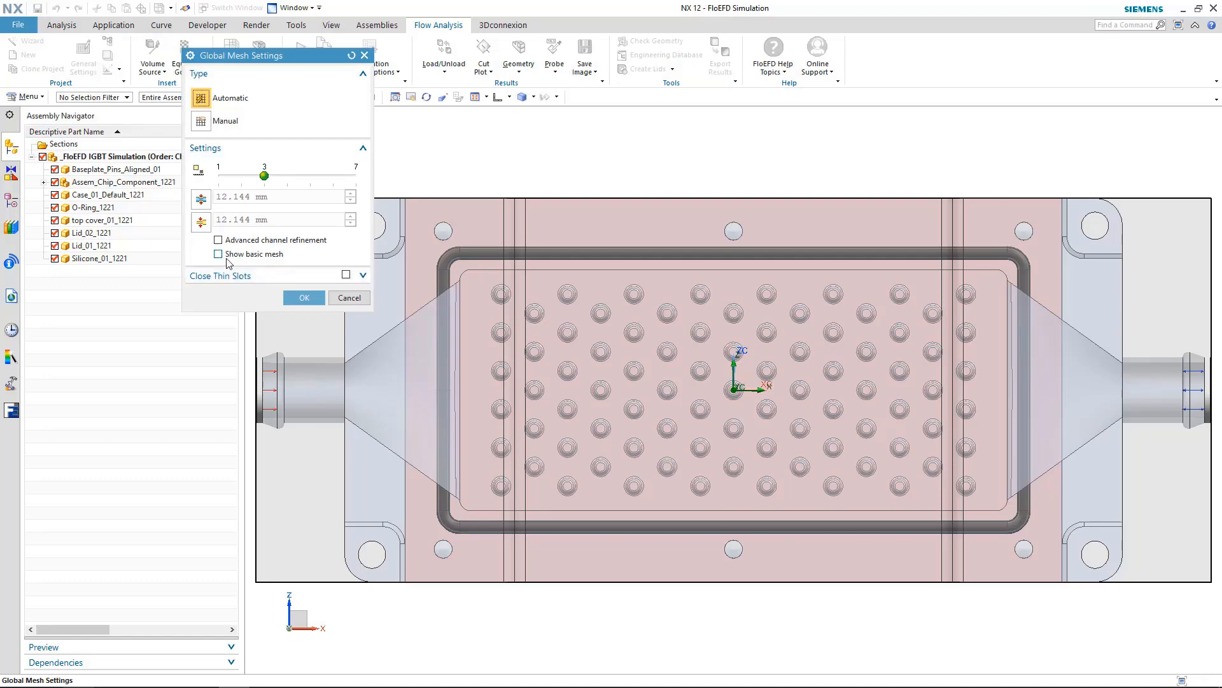
click(227, 253)
drag(267, 177, 294, 184)
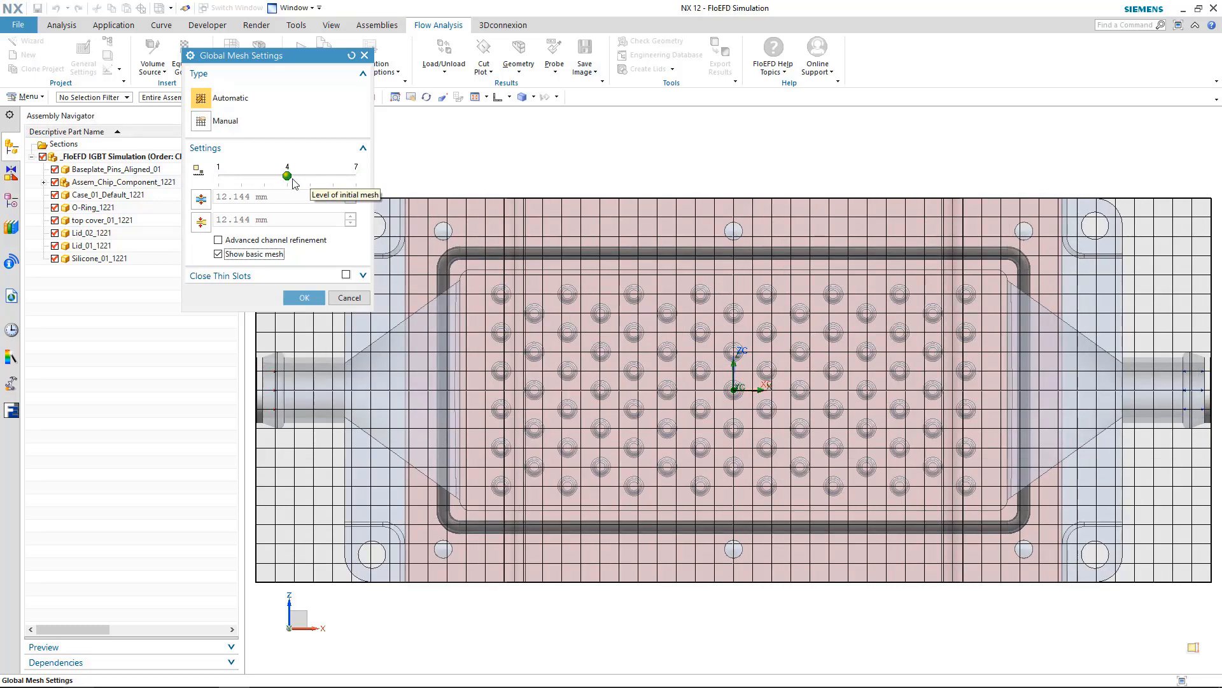
click(305, 298)
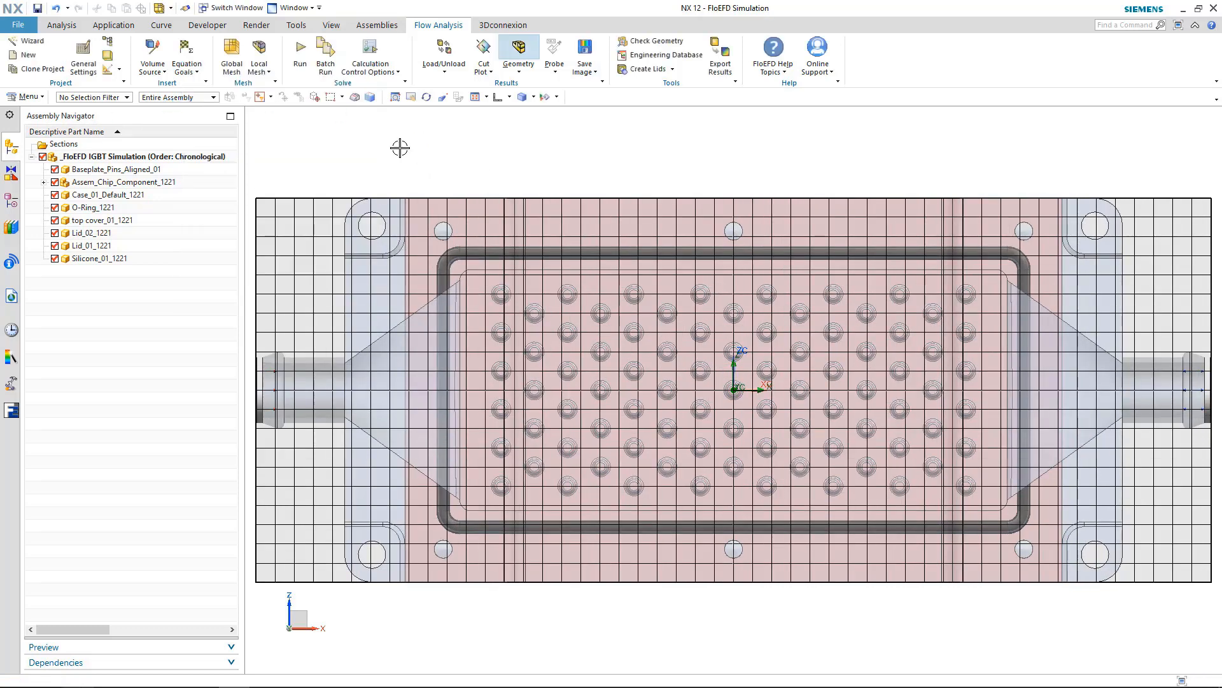
Step: Review the solver run options for core count and target computer, and close them without starting a calculation
click(300, 68)
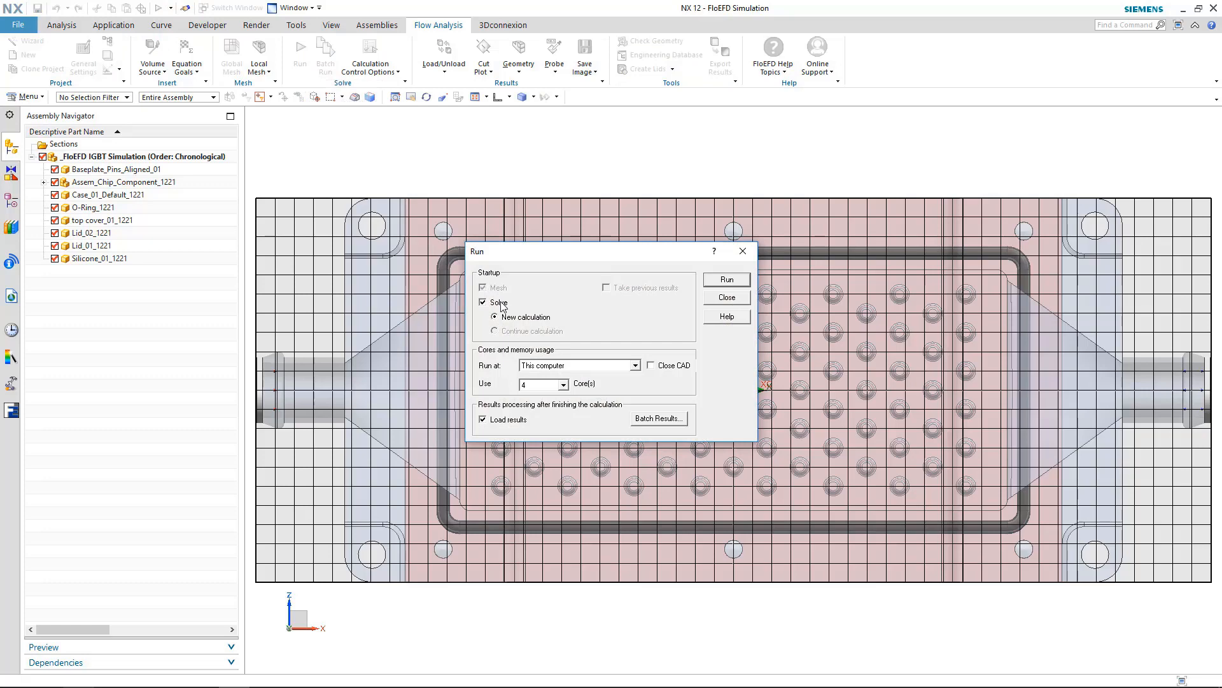
click(564, 385)
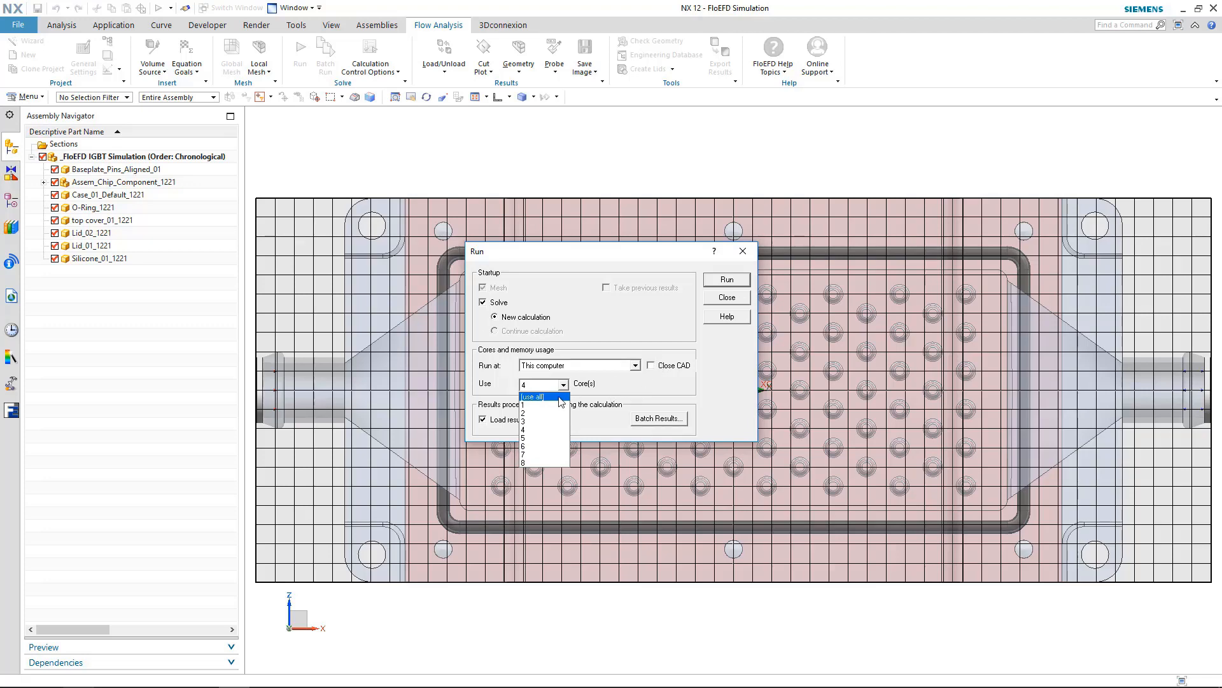
click(670, 383)
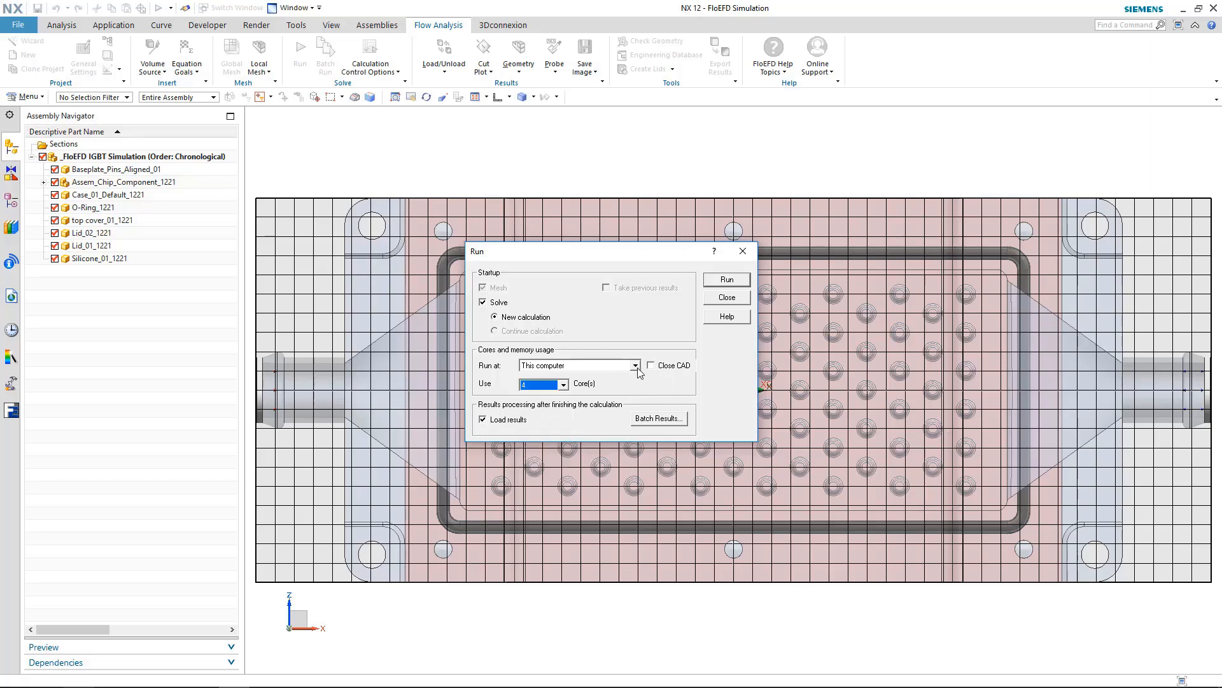
click(636, 366)
click(664, 383)
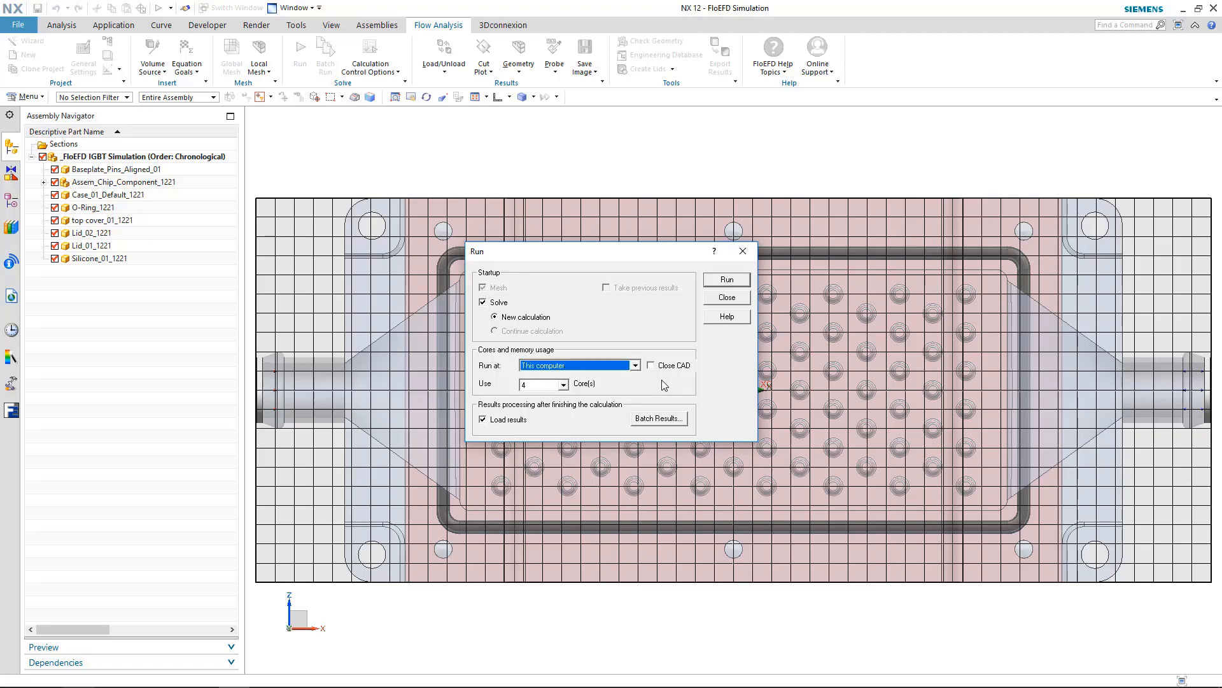
click(727, 298)
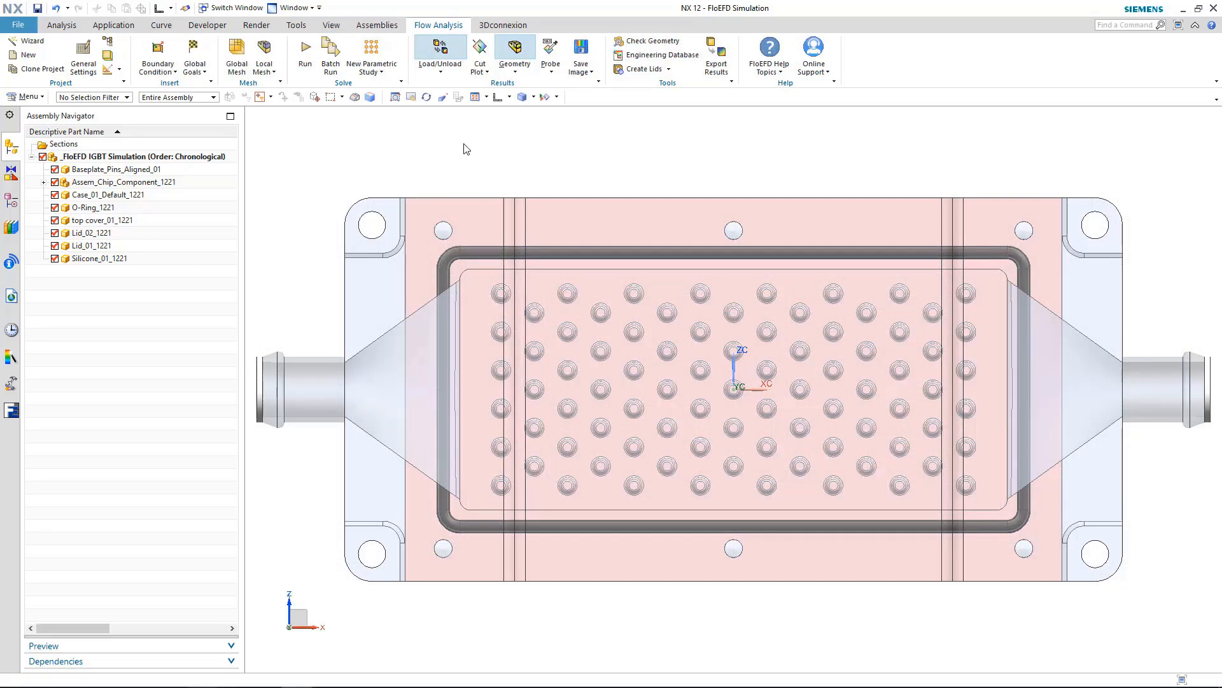
Step: Show the Mesh 1 plot from the IGBT Thermal Simulation results and inspect its refinement levels
scroll(464, 143, up, 2)
key(Home)
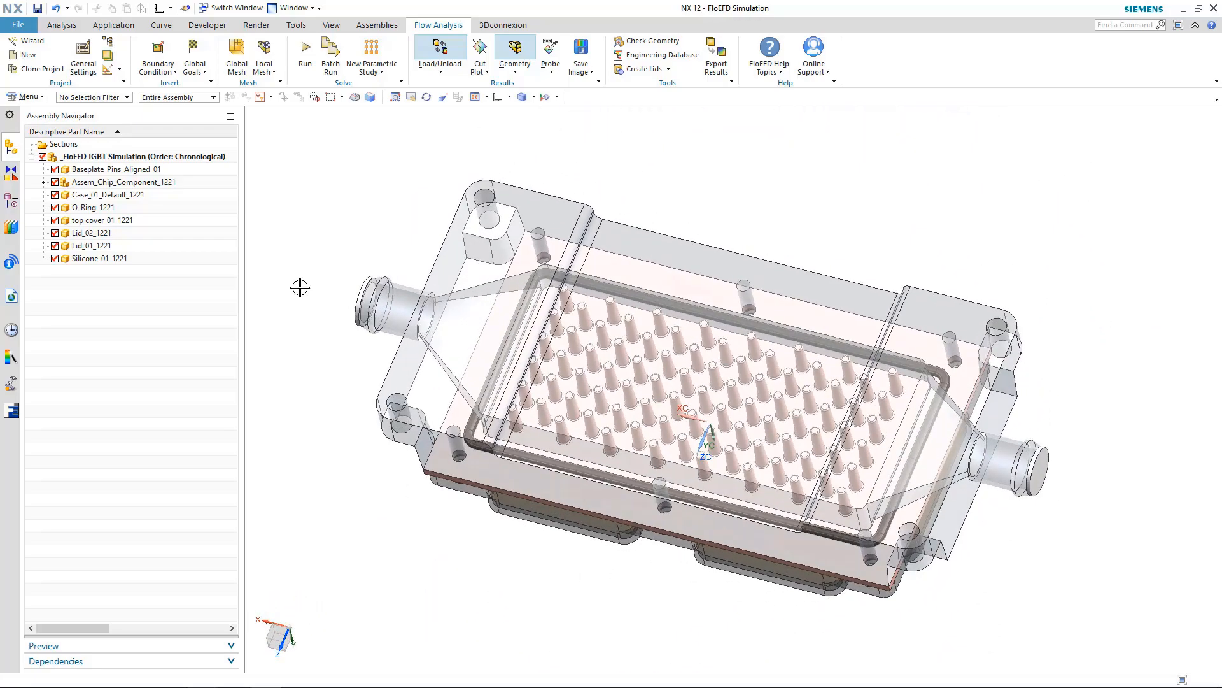
click(12, 410)
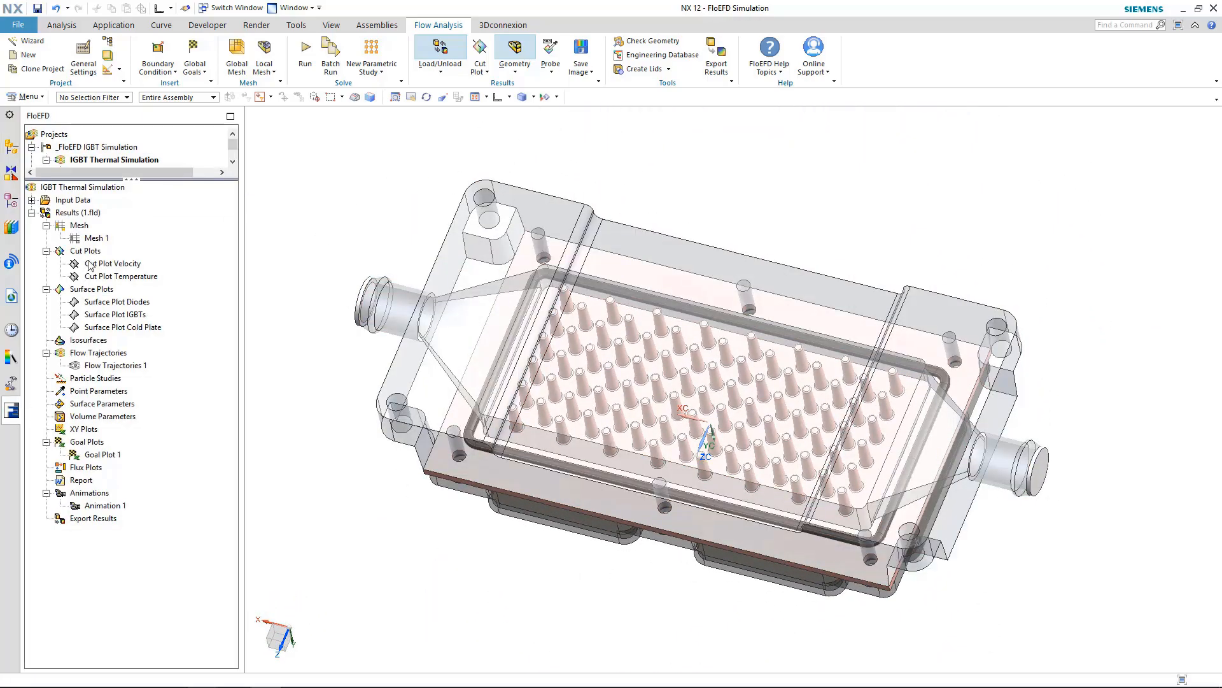
right_click(94, 238)
click(105, 262)
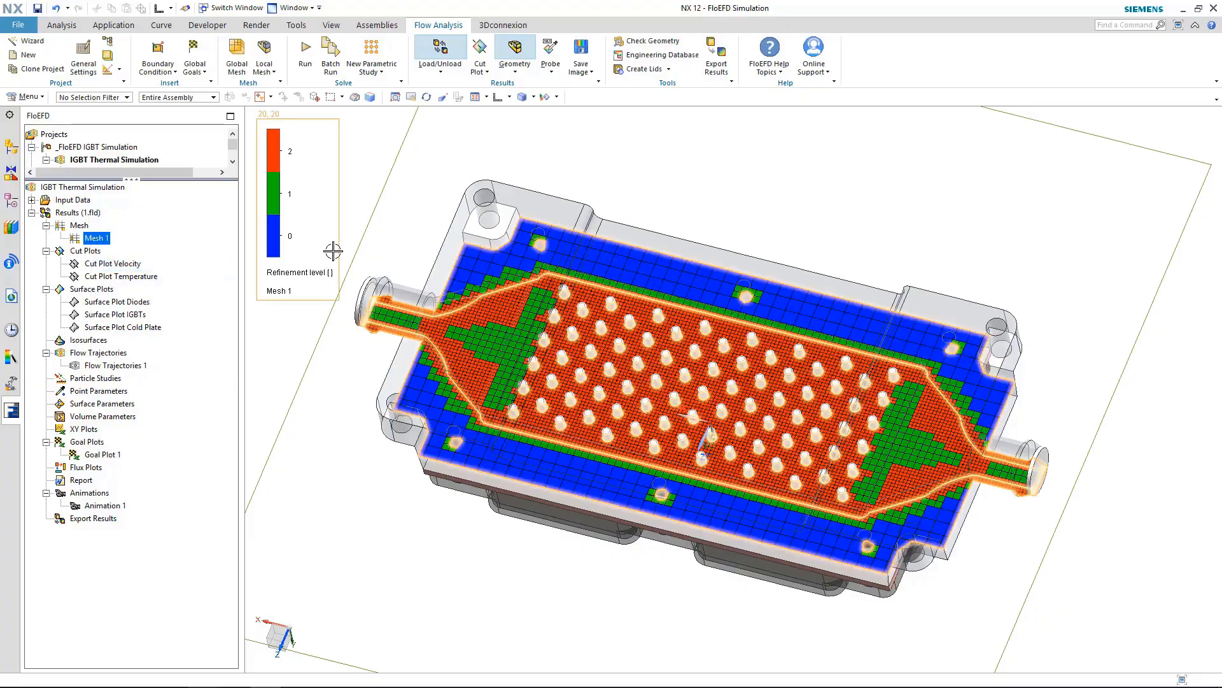
click(411, 201)
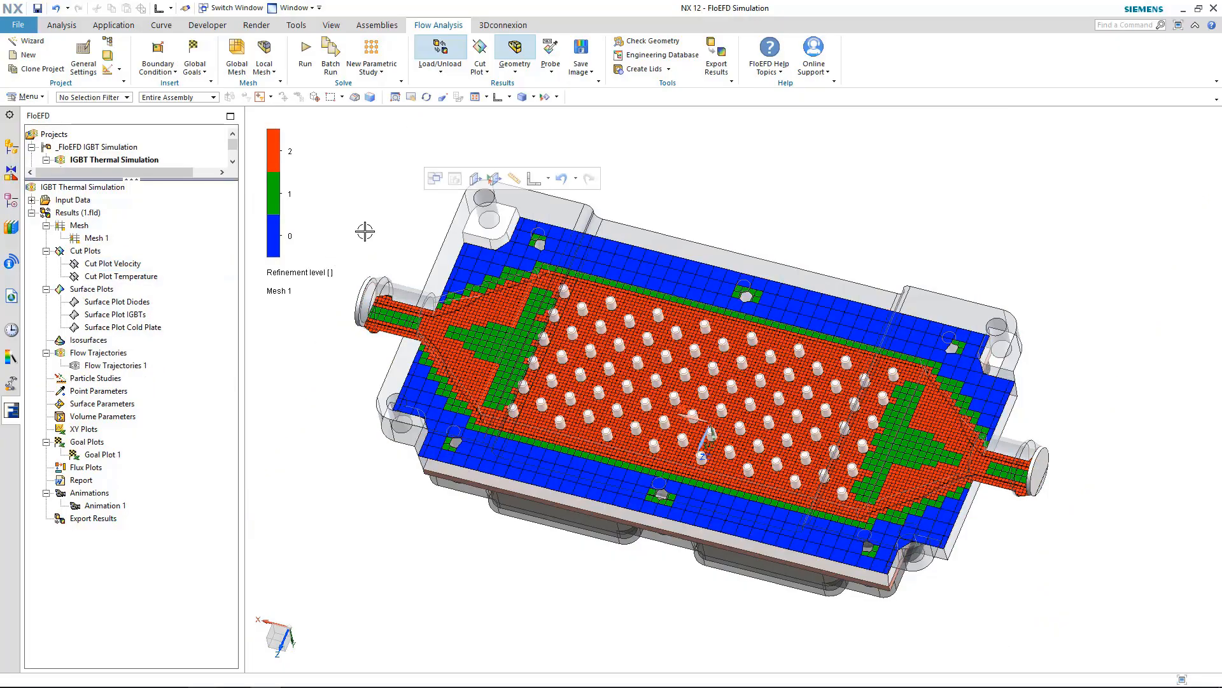
scroll(376, 215, down, 5)
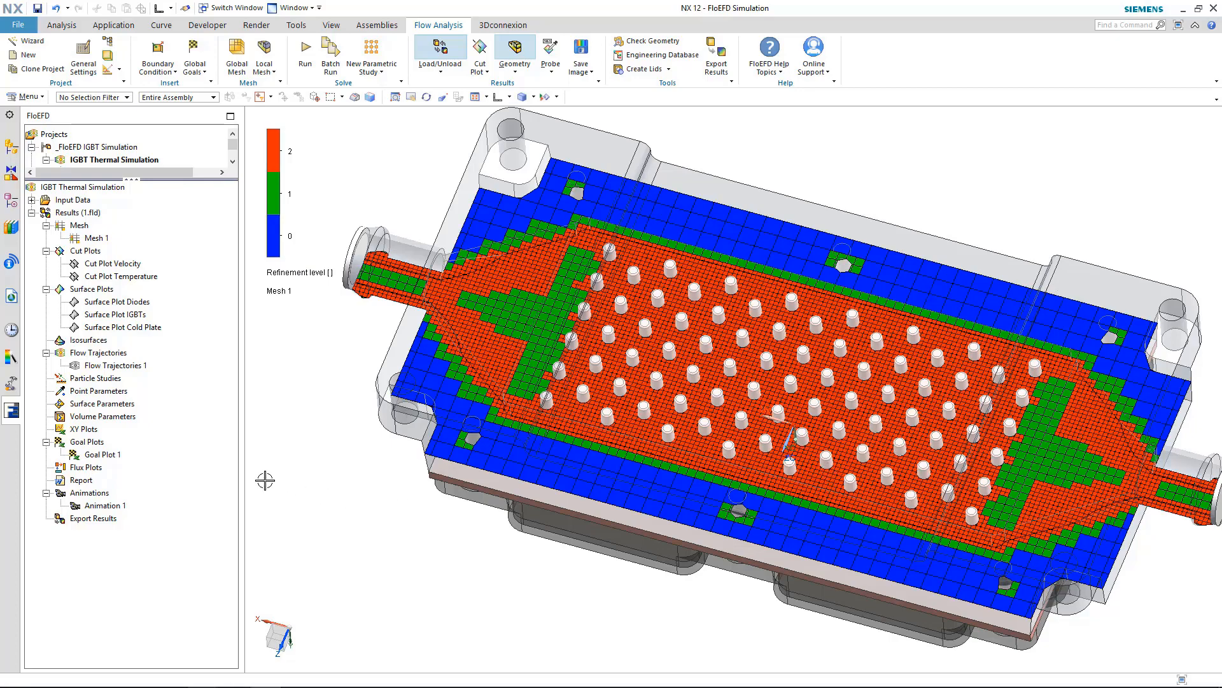
scroll(265, 480, down, 2)
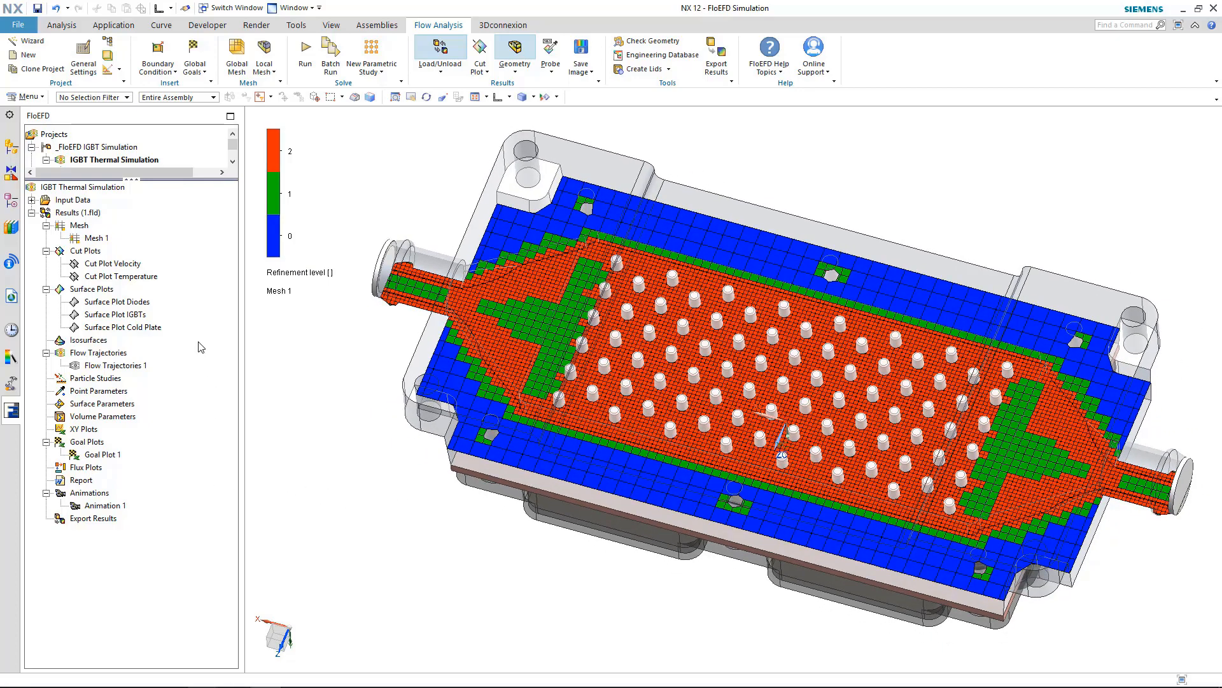
Step: Hide the Mesh 1 plot and show Cut Plot Velocity to examine the flow around the cooling pins
right_click(89, 238)
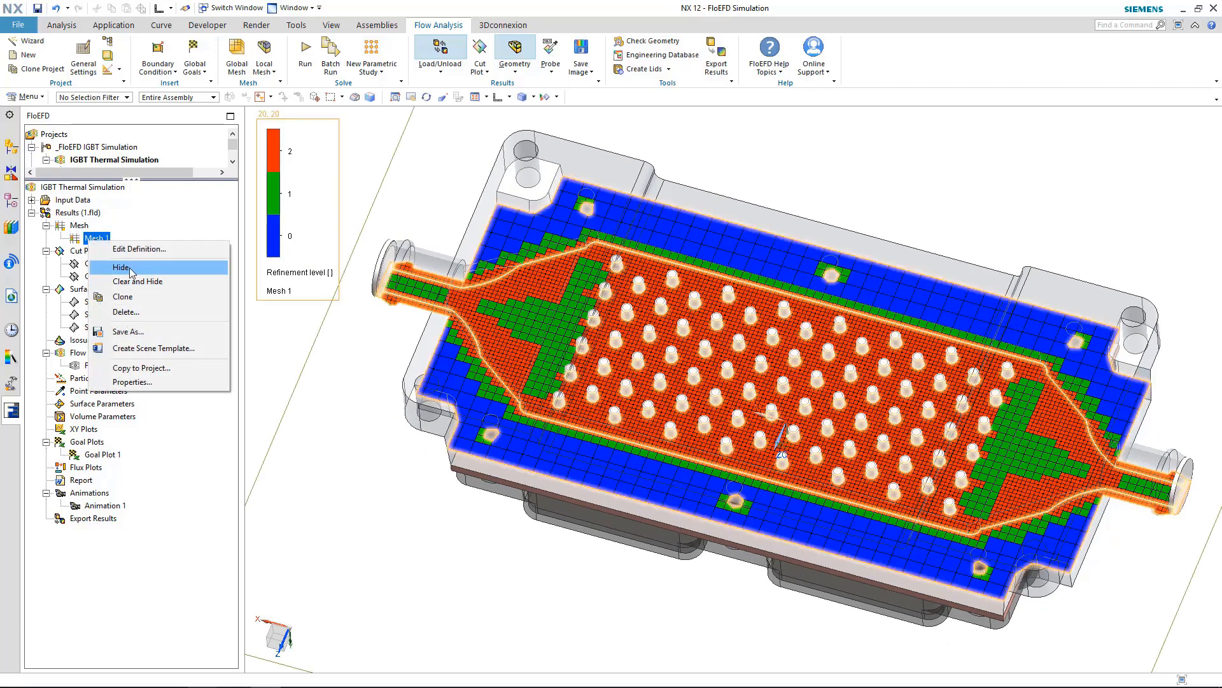
click(121, 277)
right_click(130, 264)
click(163, 289)
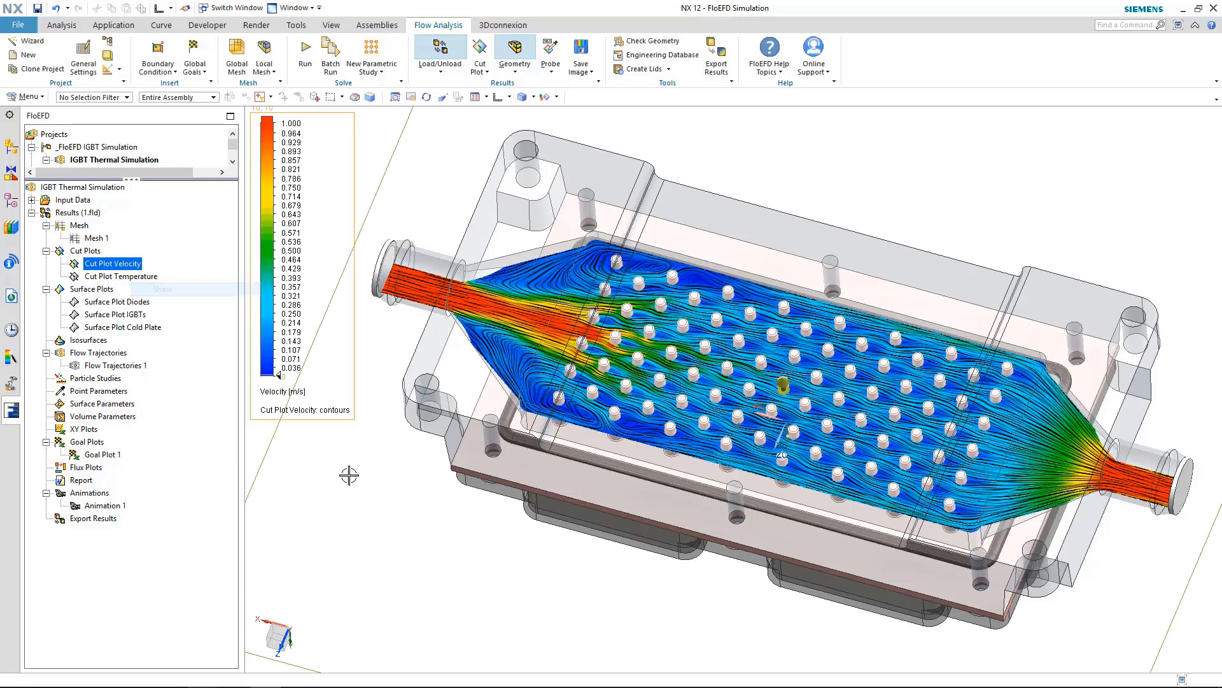
click(353, 492)
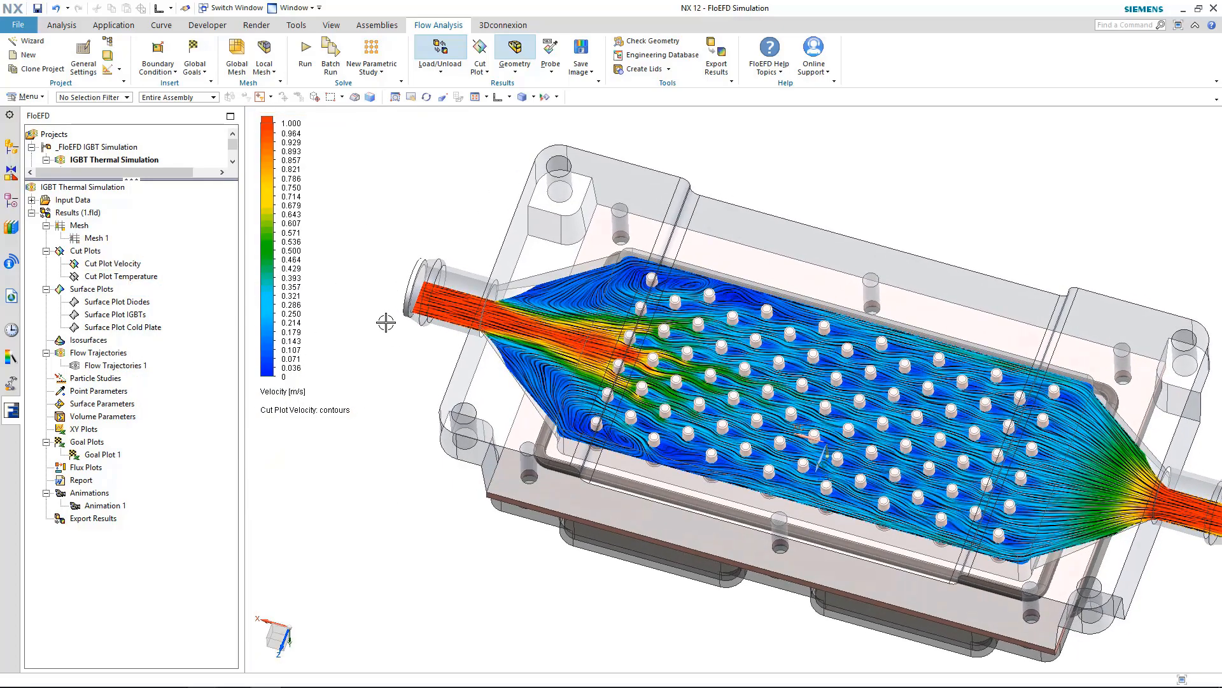
scroll(685, 412, up, 8)
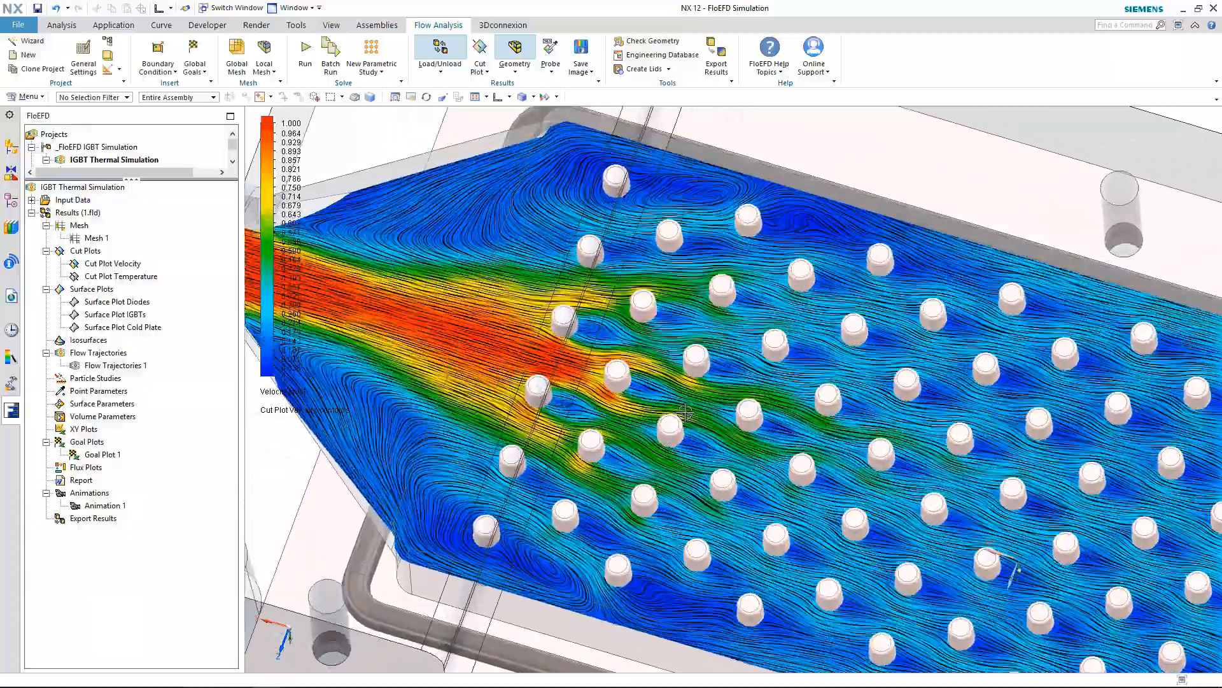
shift+middle_drag(685, 412, 618, 297)
scroll(394, 268, down, 2)
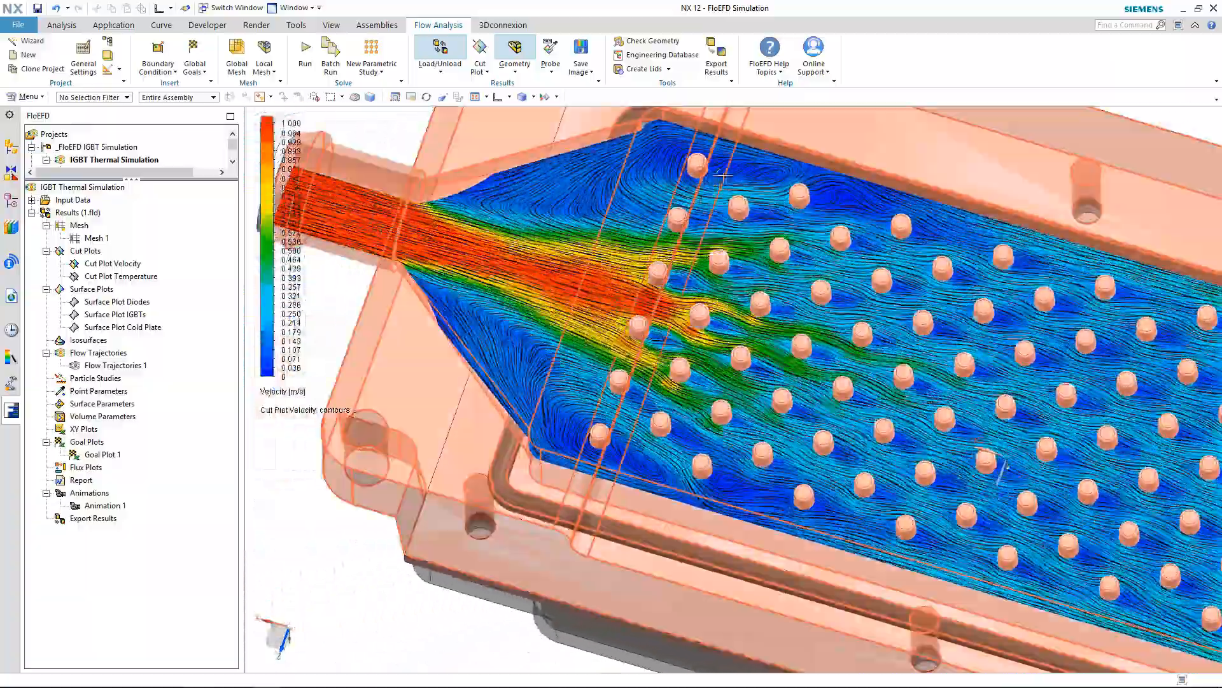
scroll(924, 240, up, 10)
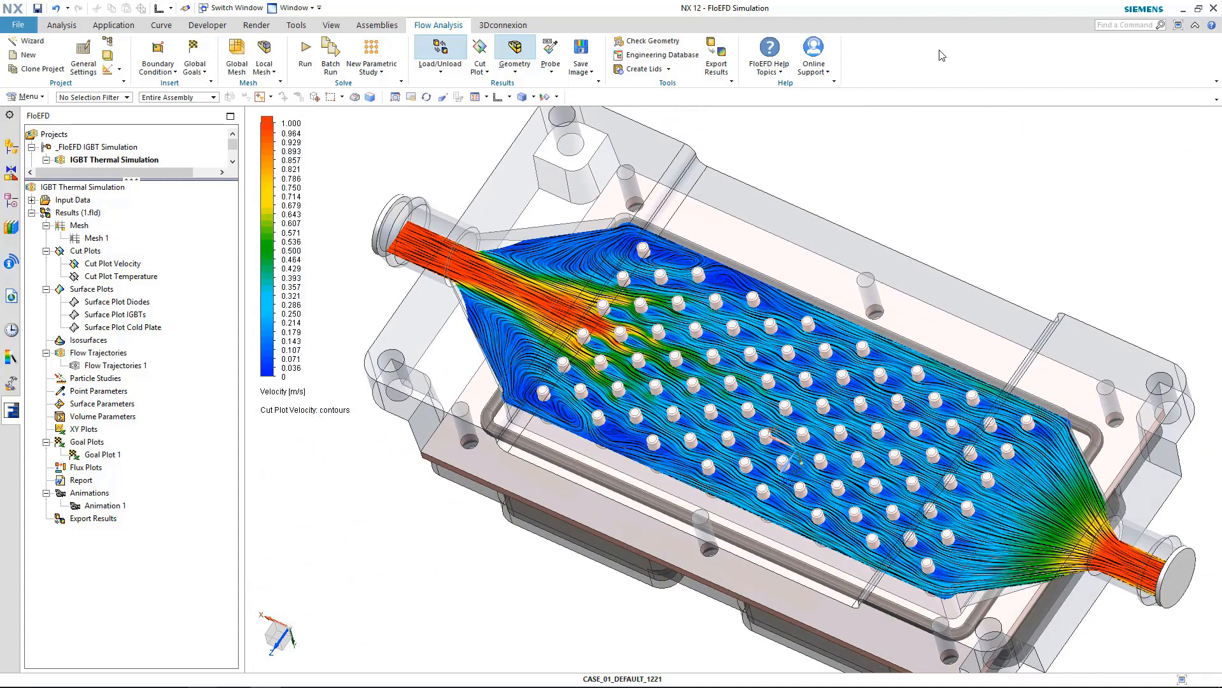
Step: Replace the velocity cut plot with Cut Plot Temperature and turn on the Probe tool
right_click(112, 264)
click(127, 292)
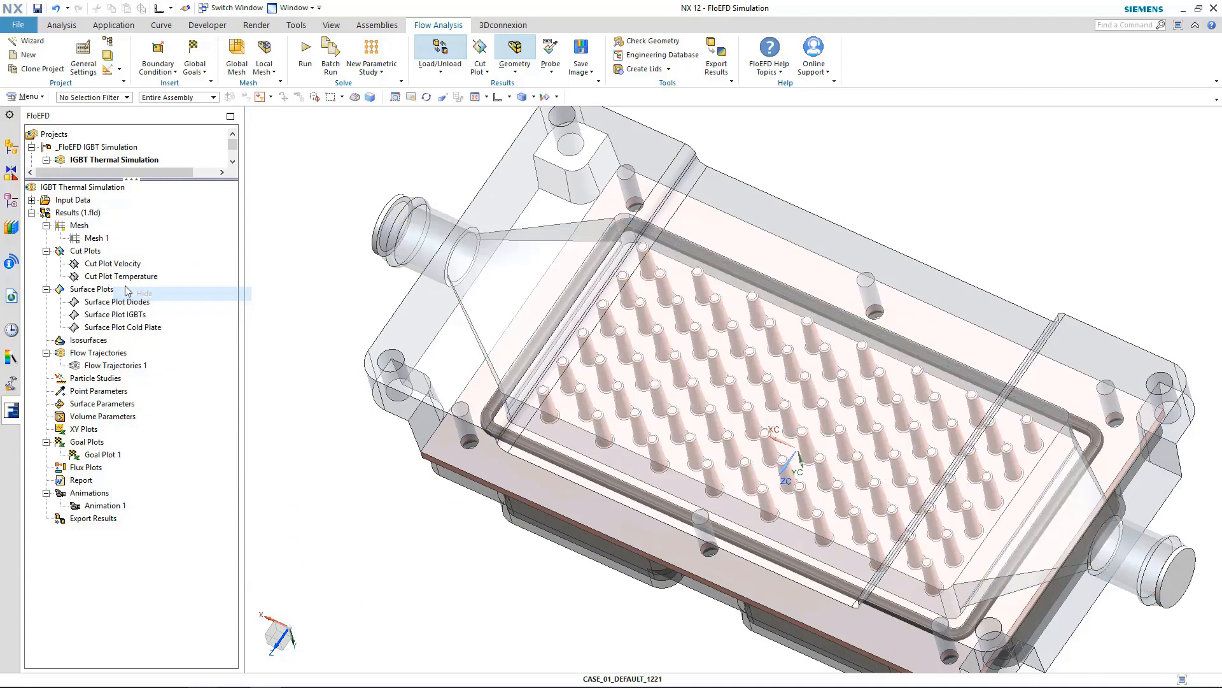
right_click(121, 277)
click(177, 300)
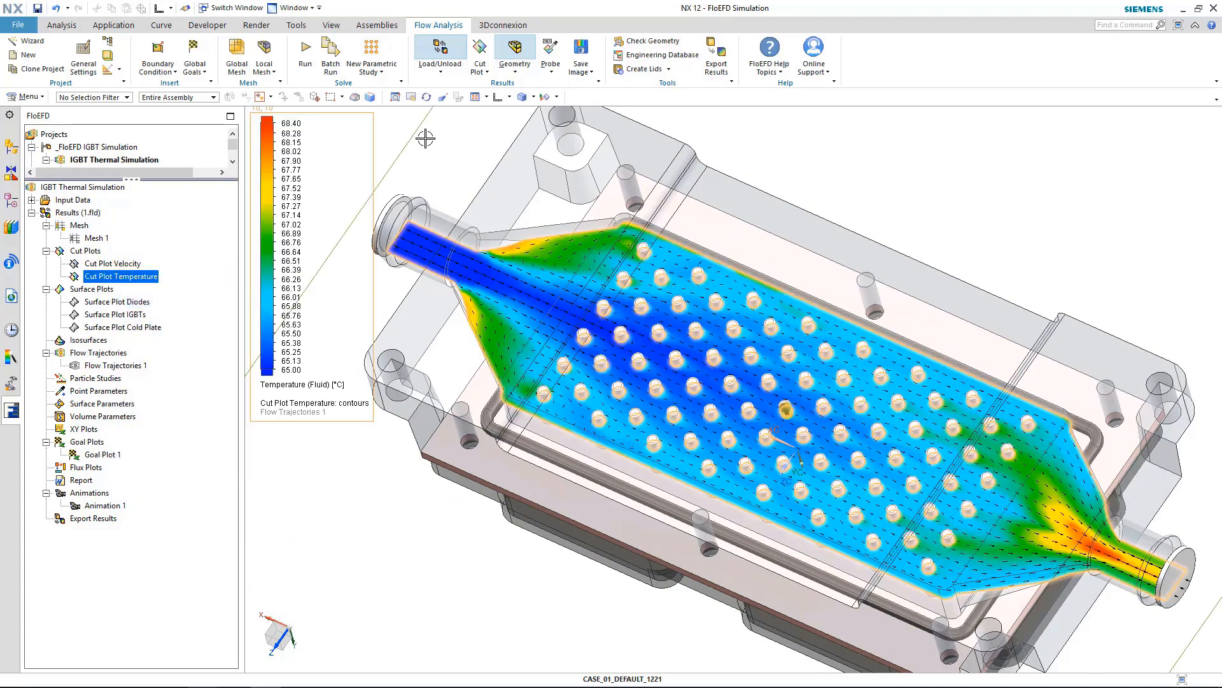
click(550, 54)
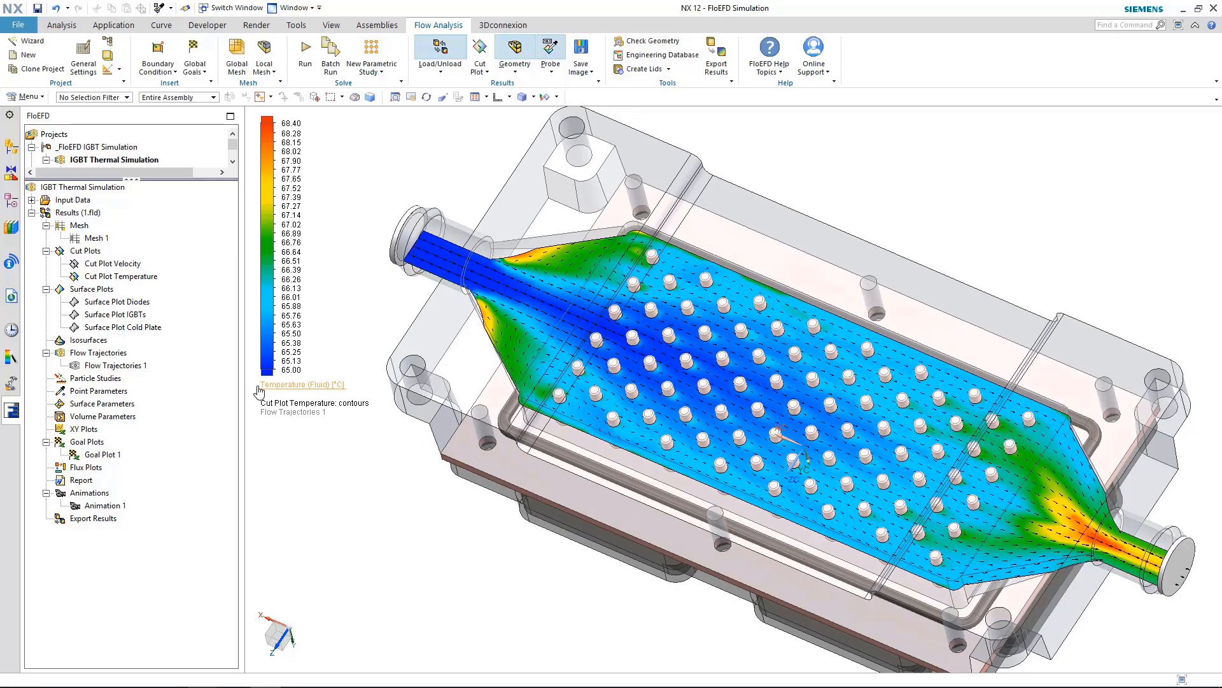
Step: Change the displayed parameter of Cut Plot Temperature to Pressure
click(292, 391)
click(299, 423)
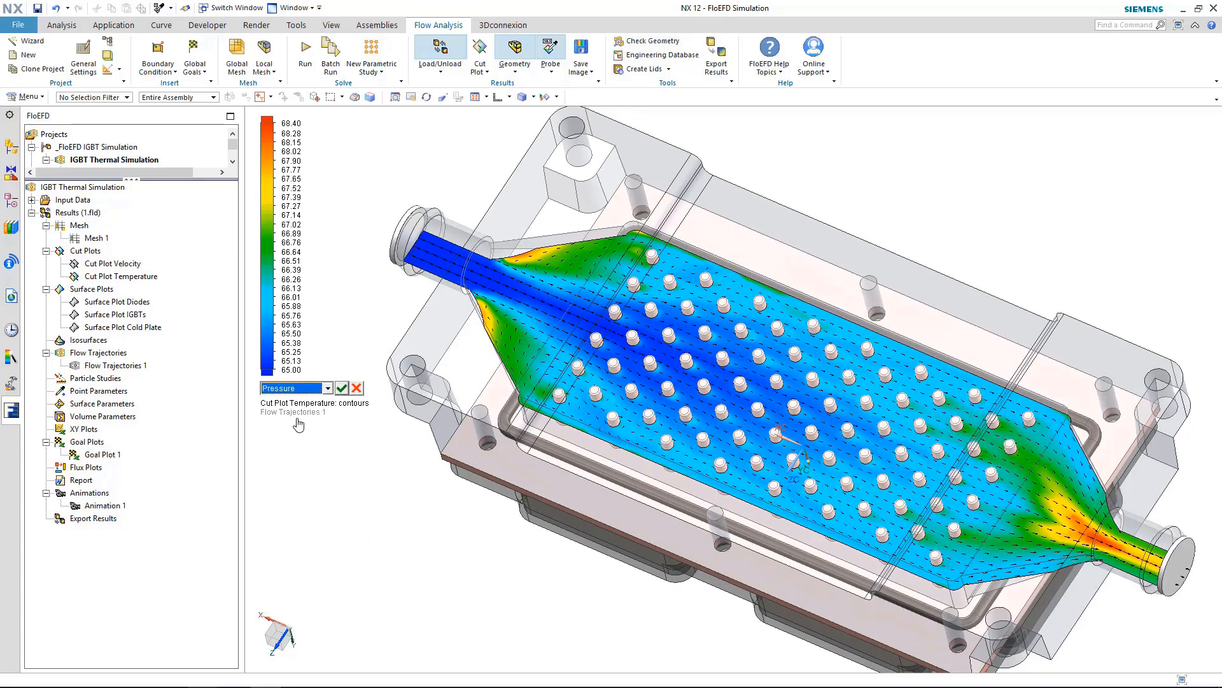
click(342, 389)
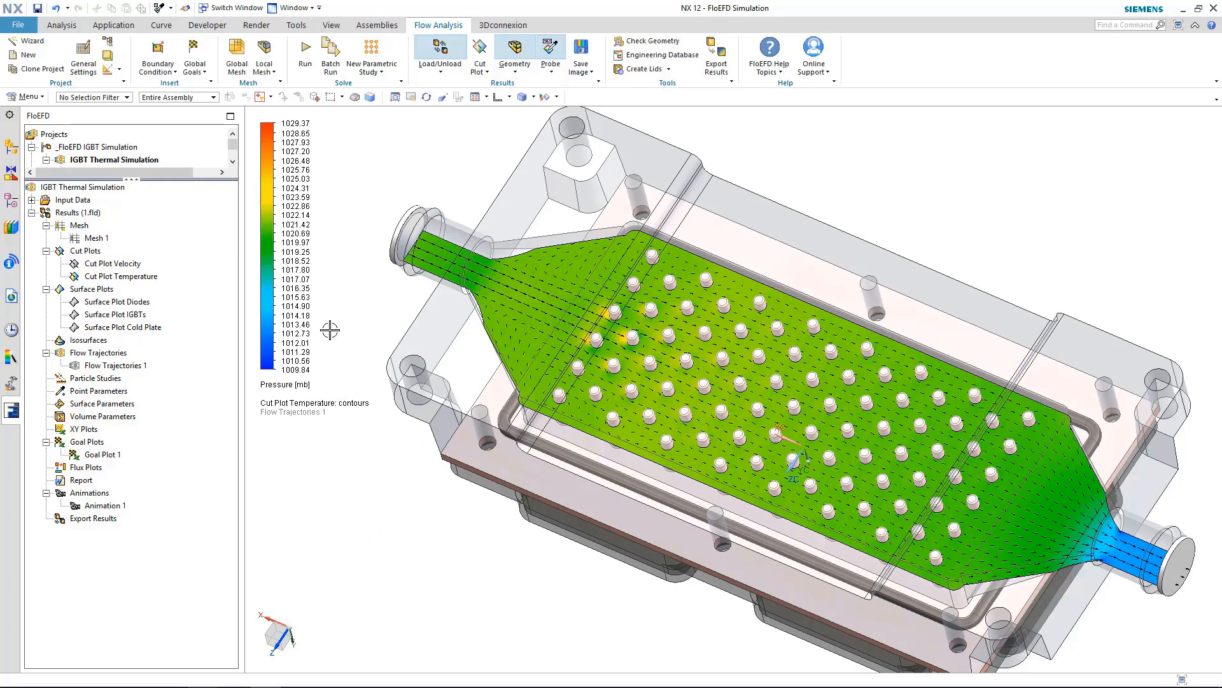
Step: Set the pressure legend's maximum to 1025.03336 mb and reset its minimum to the cut plot's own minimum
click(304, 125)
text(1025.03336 mb)
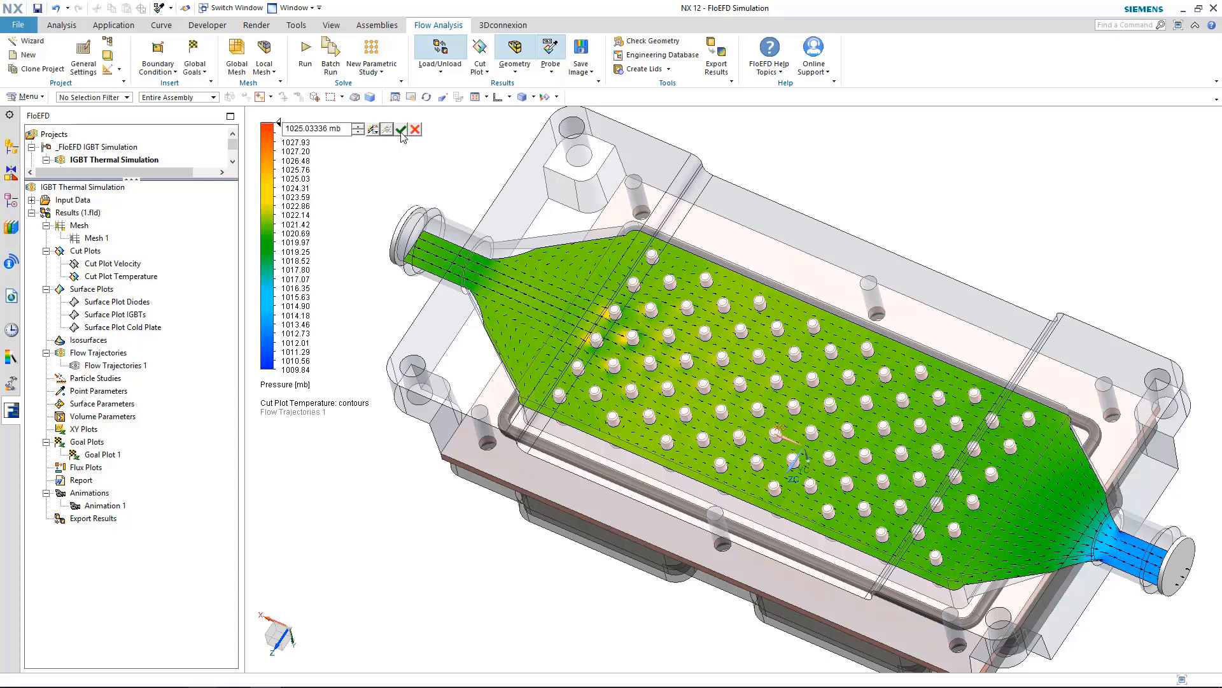
key(Return)
click(298, 370)
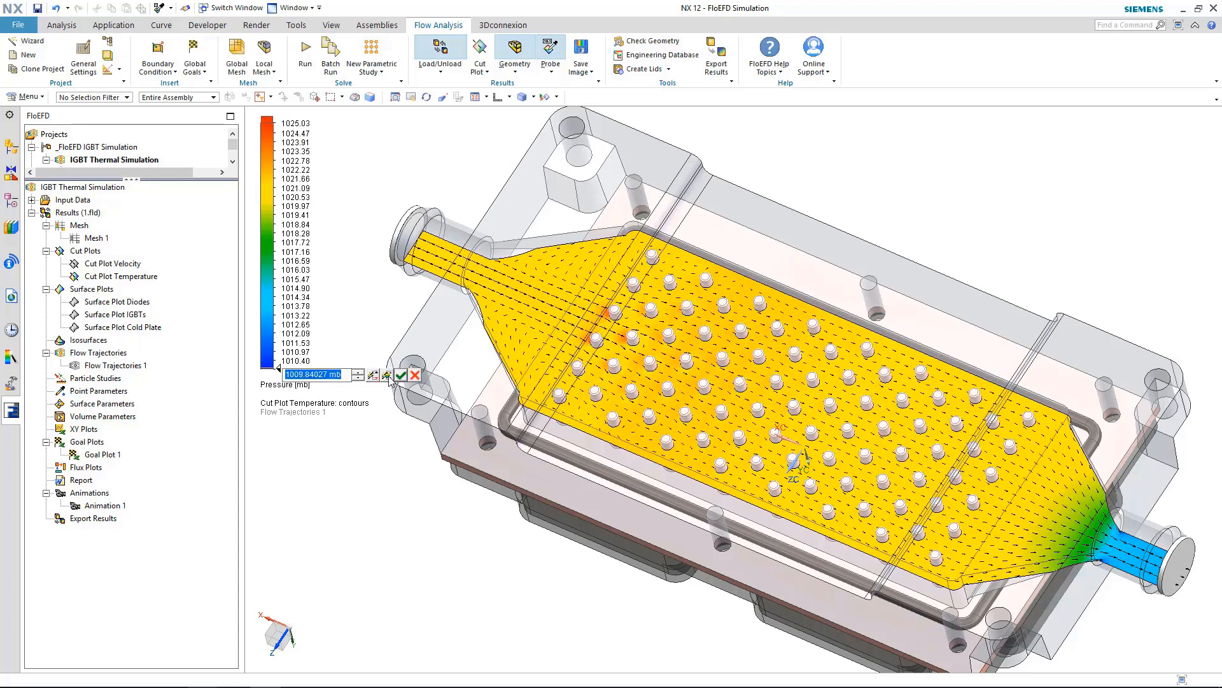
click(387, 376)
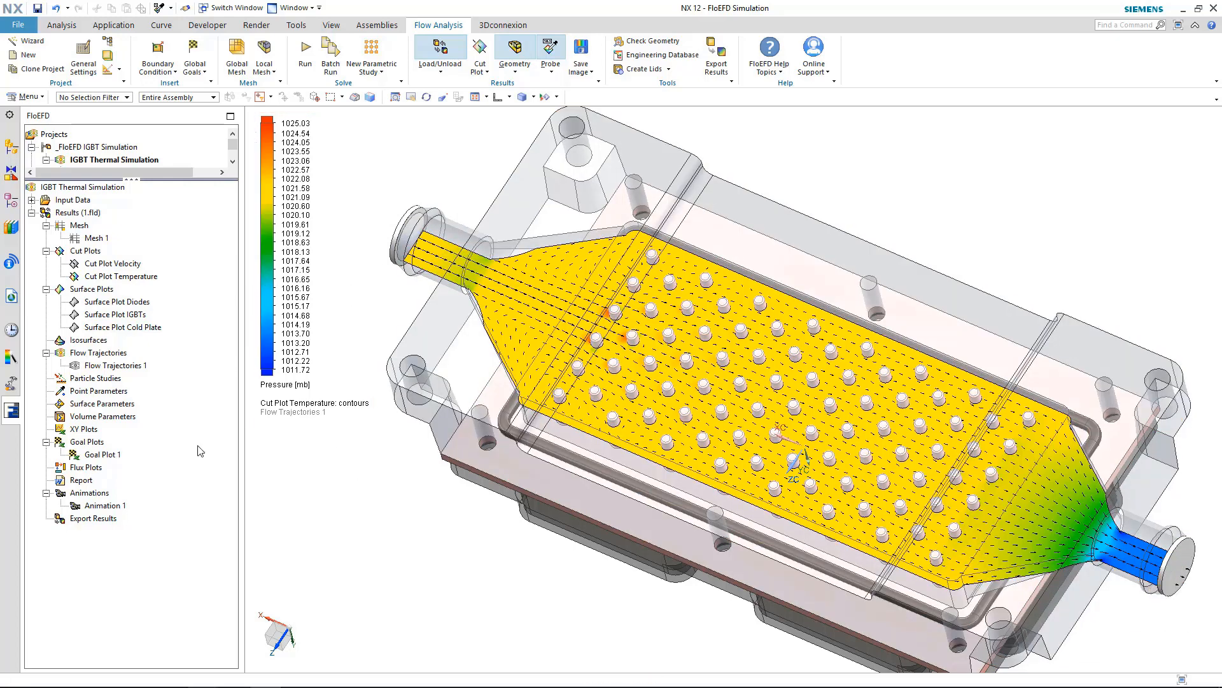
Step: Hide Cut Plot Temperature, show Surface Plot Cold Plate, and turn off the model geometry
right_click(150, 276)
click(169, 309)
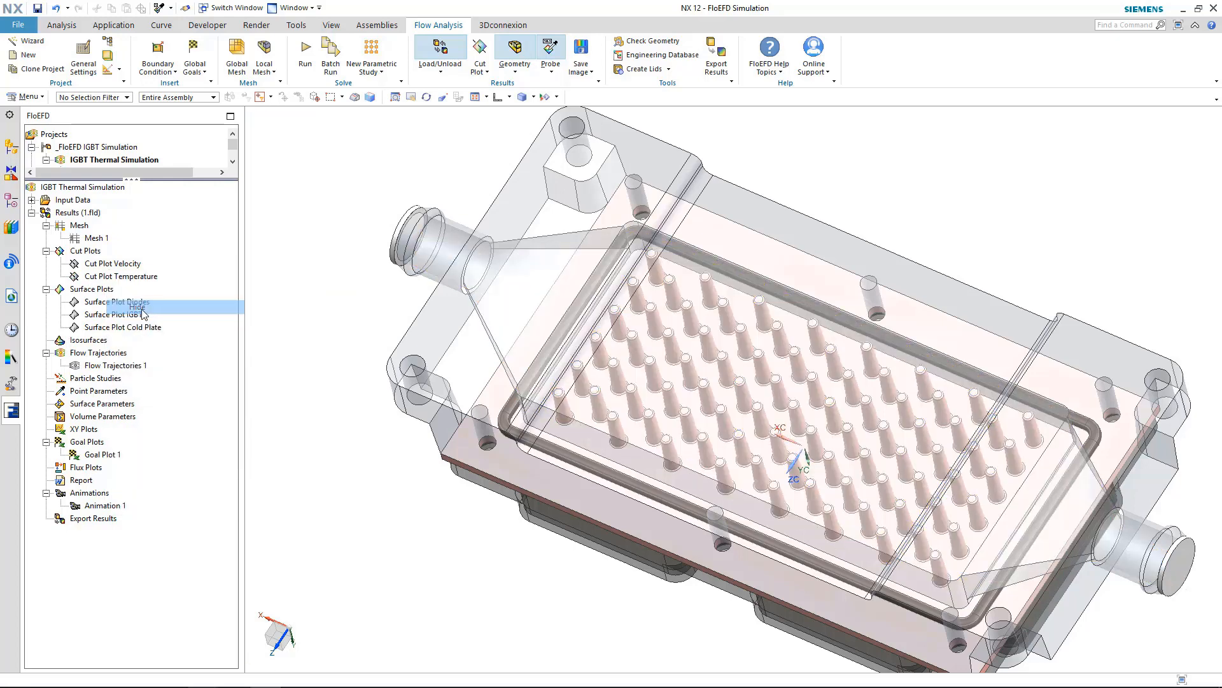
click(121, 328)
right_click(121, 328)
click(163, 356)
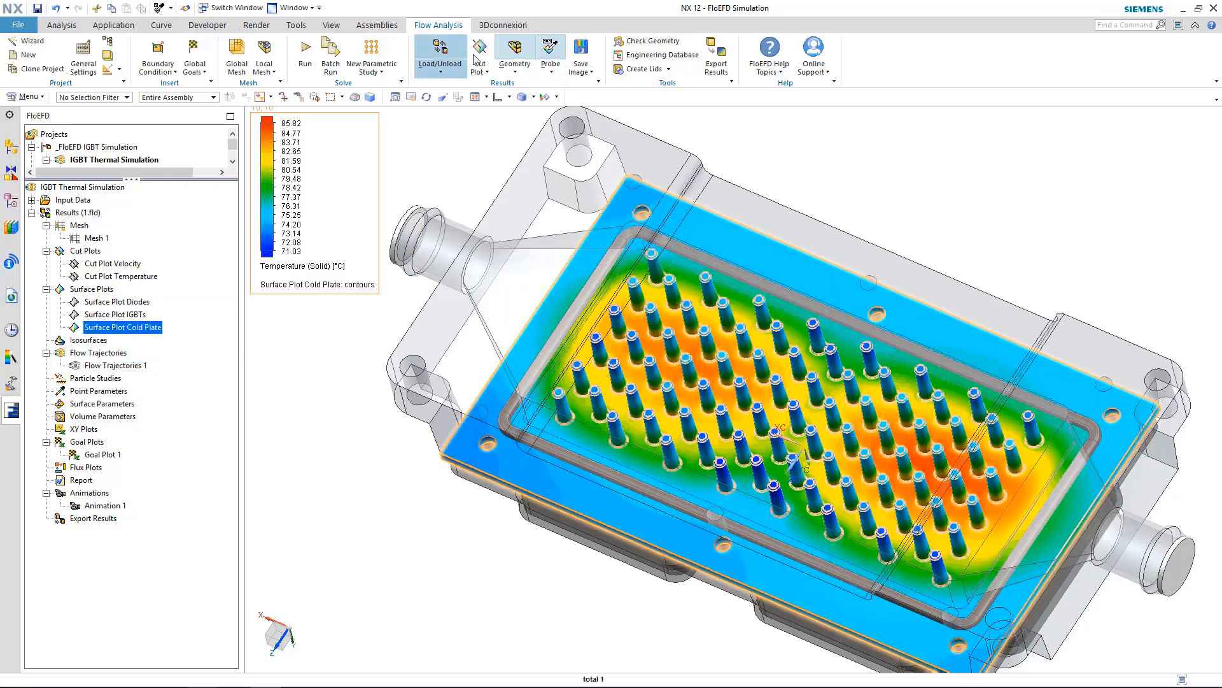
click(516, 50)
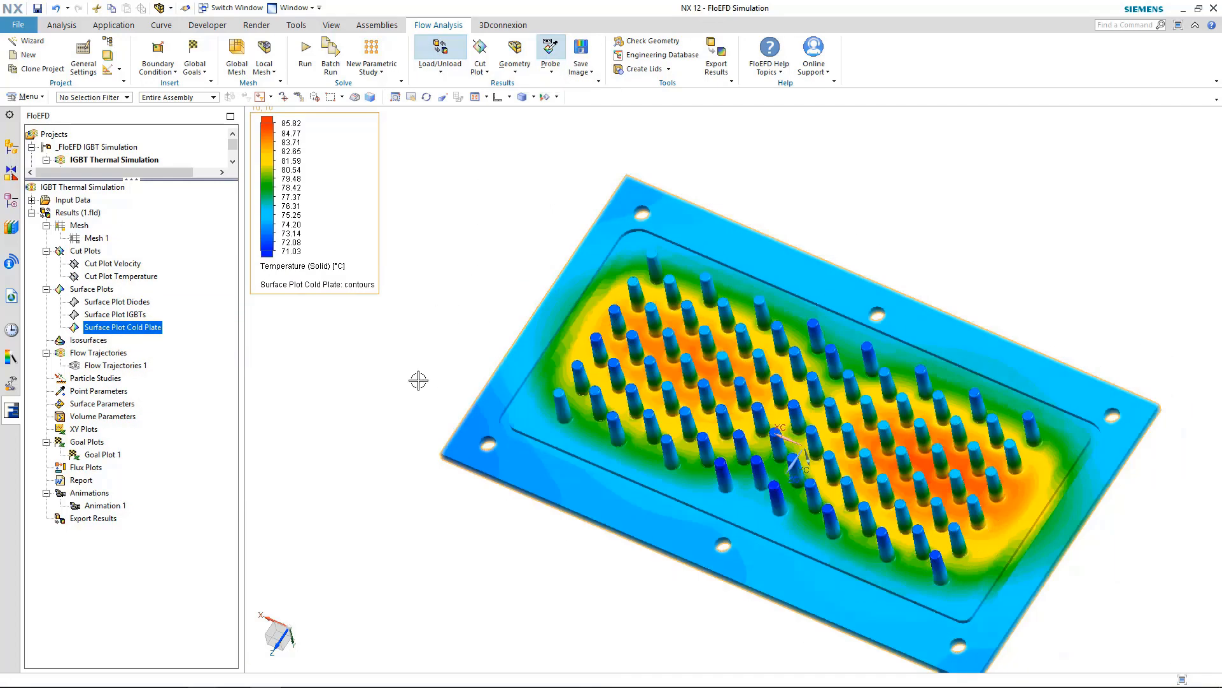
click(329, 397)
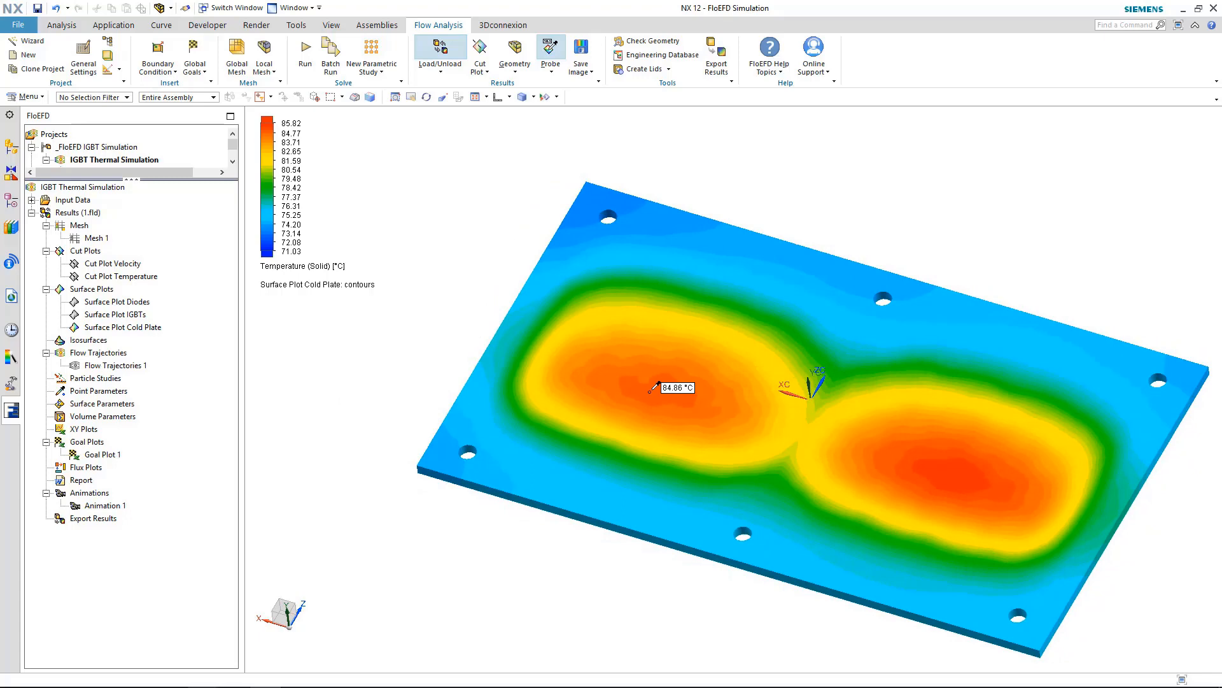
Step: Probe the solid temperature at both hot spots on the cold plate's flat underside, and delete all probe labels
click(648, 391)
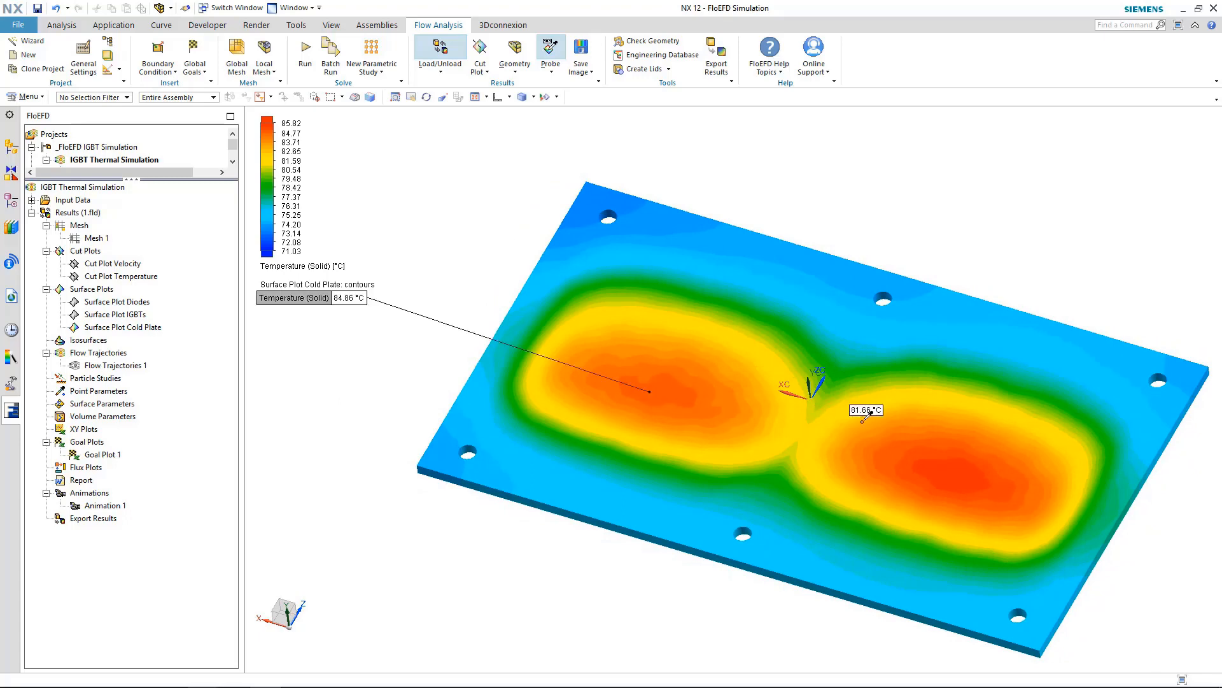
click(962, 476)
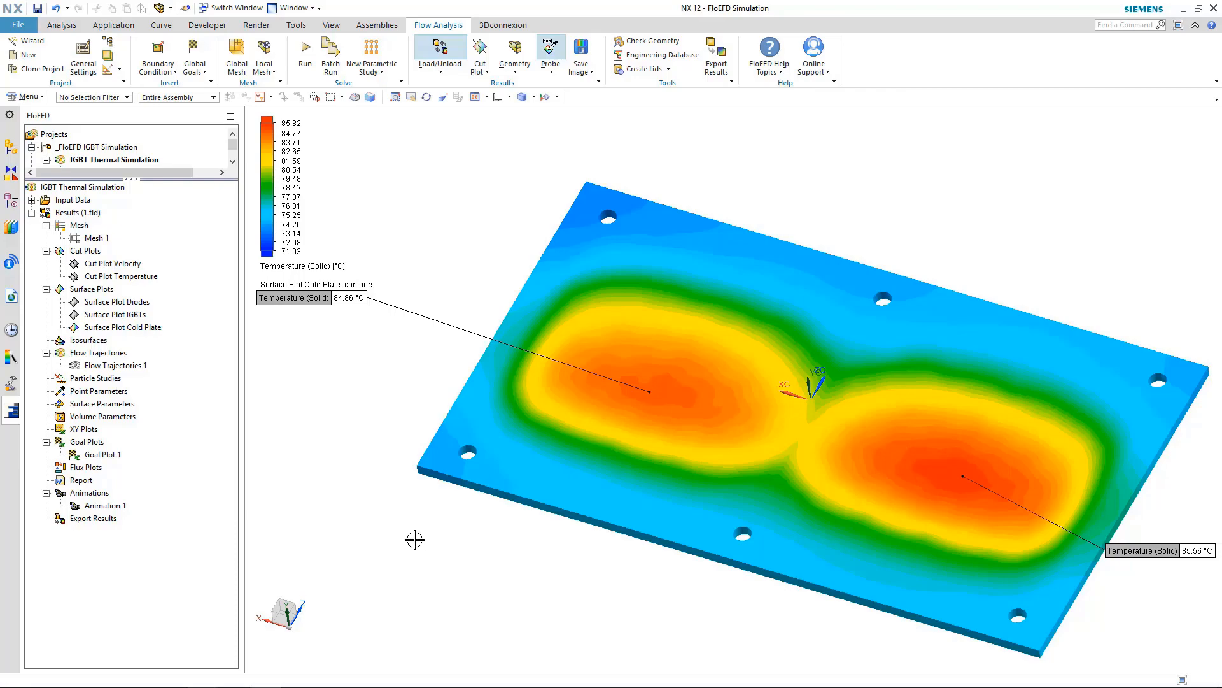
right_click(313, 298)
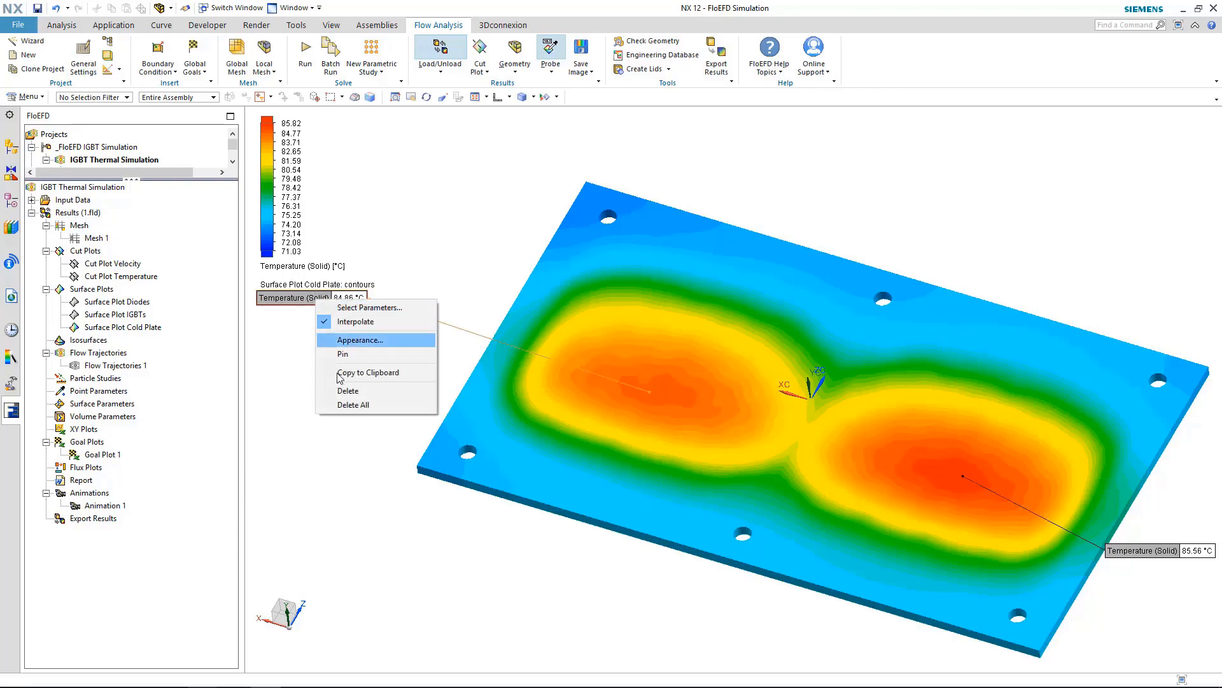
click(350, 412)
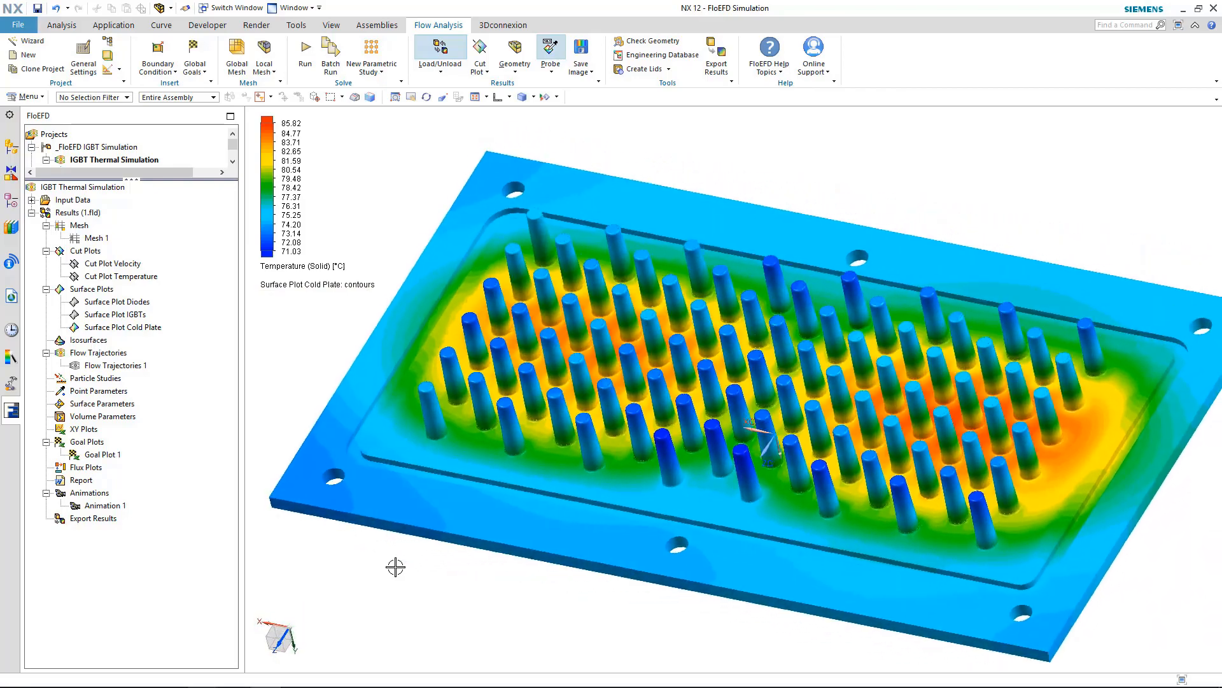
Step: Change the displayed parameter of Surface Plot Cold Plate to Heat Transfer Coefficient
right_click(116, 328)
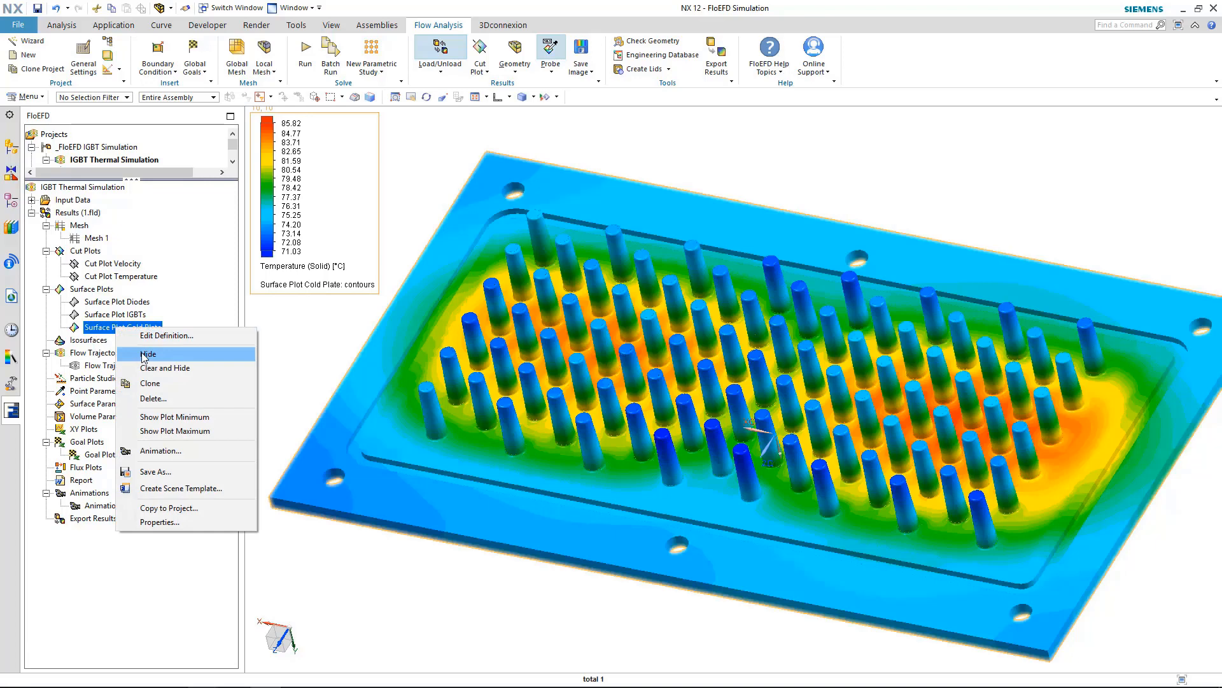
click(322, 318)
click(292, 266)
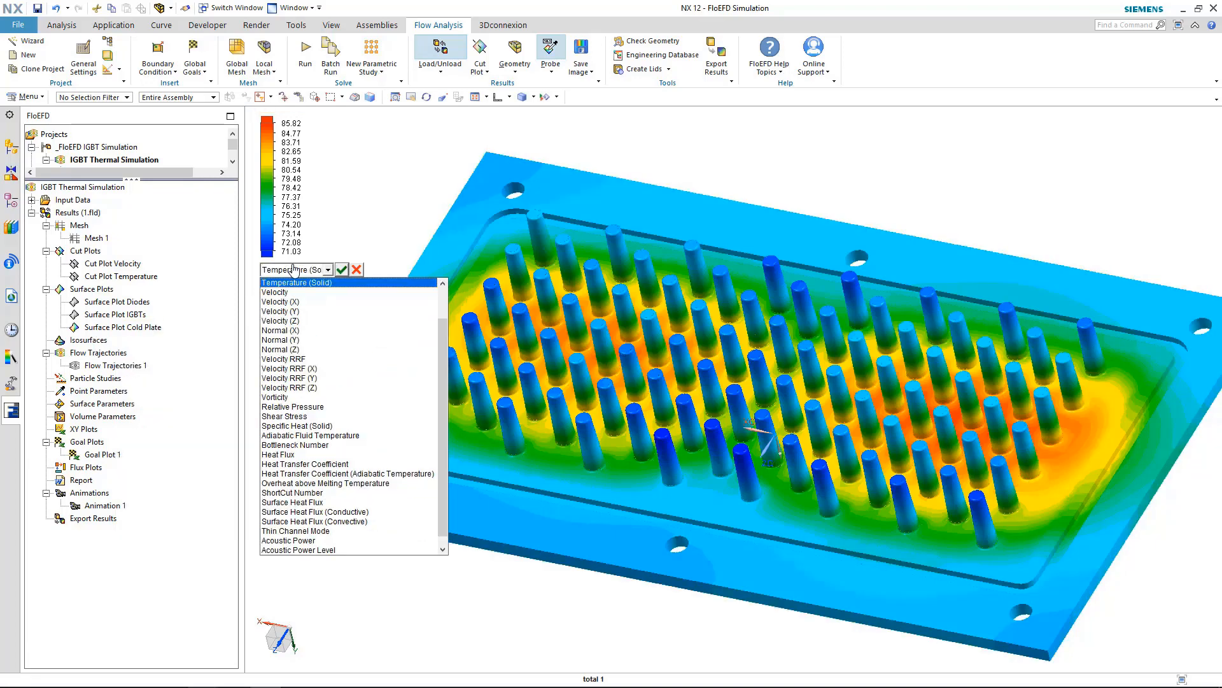
scroll(344, 485, down, 1)
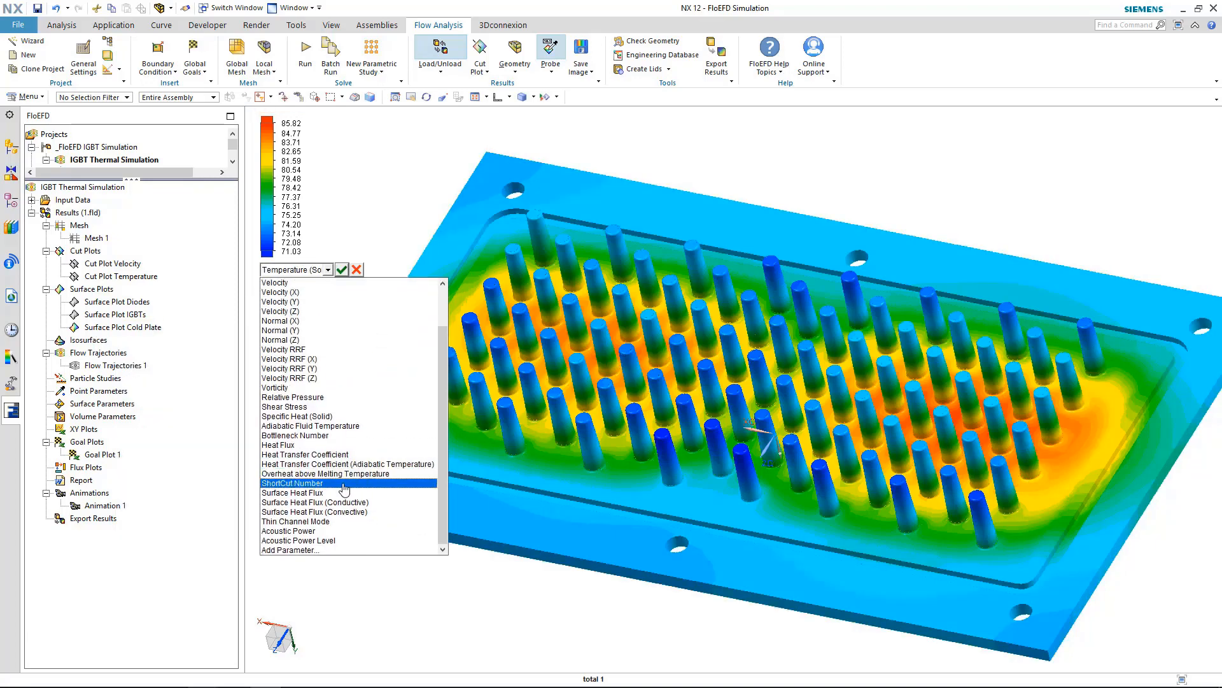
click(331, 454)
click(342, 269)
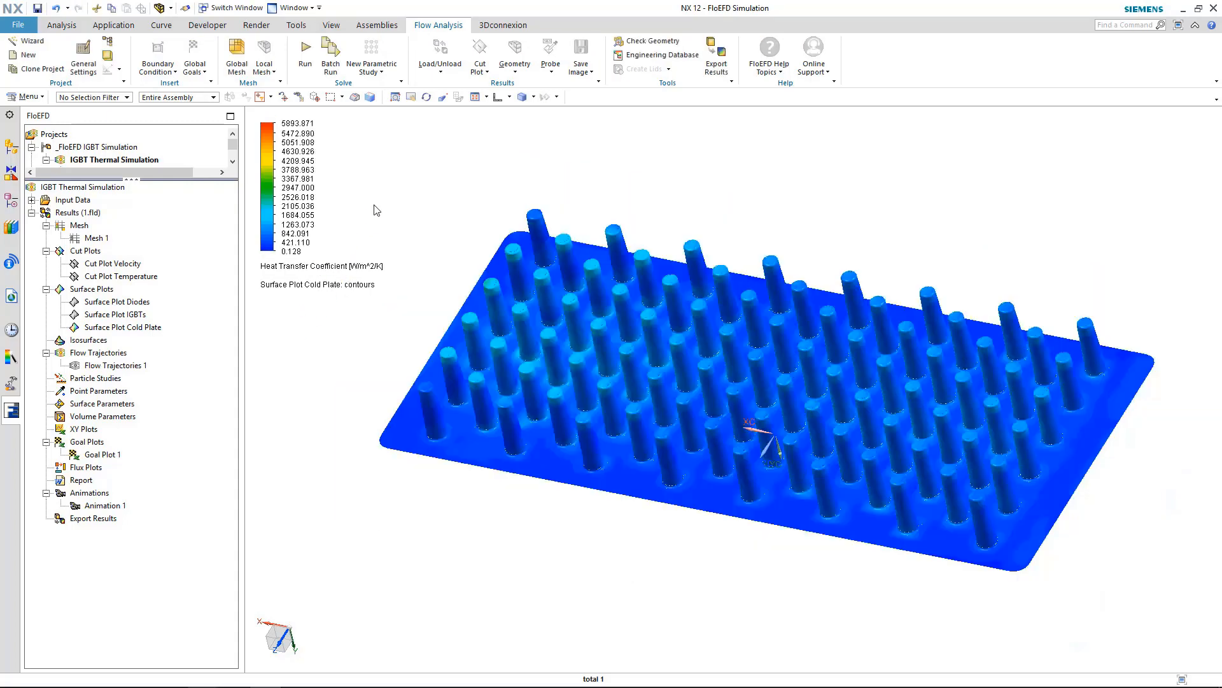
Step: Reset the heat transfer coefficient legend's maximum to the plot's own maximum
click(309, 125)
click(387, 130)
click(401, 130)
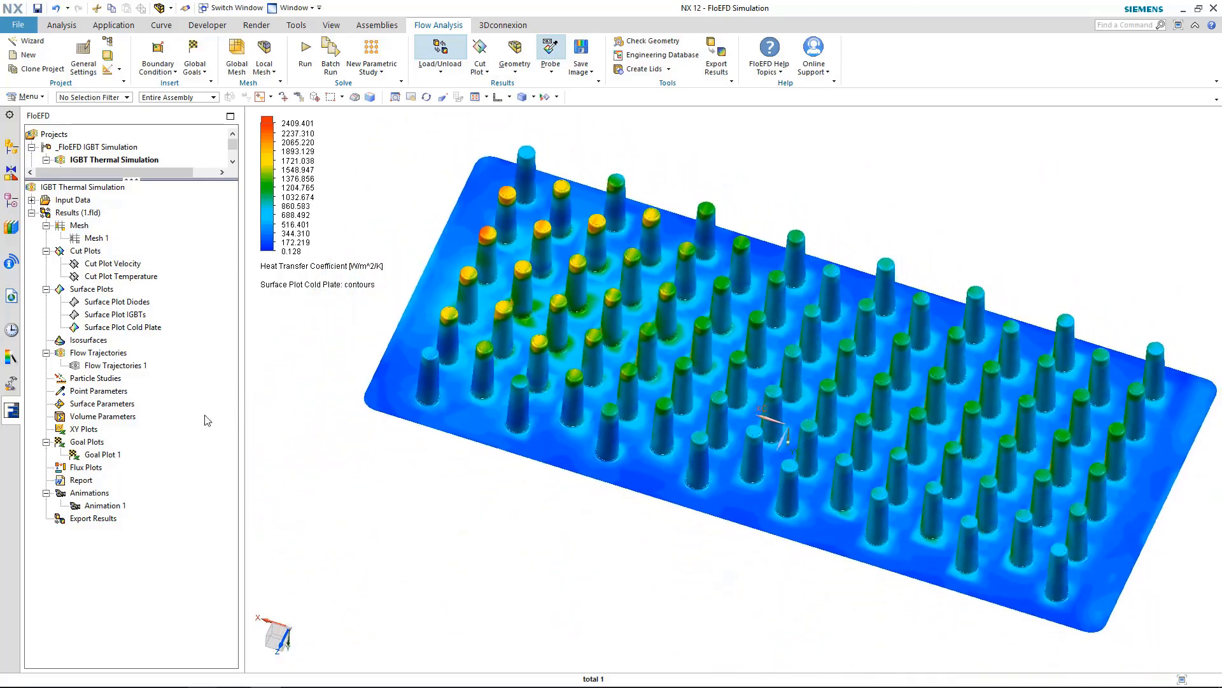
Step: Hide Surface Plot Cold Plate and play the Flow Trajectories 1 animation
right_click(101, 327)
click(129, 355)
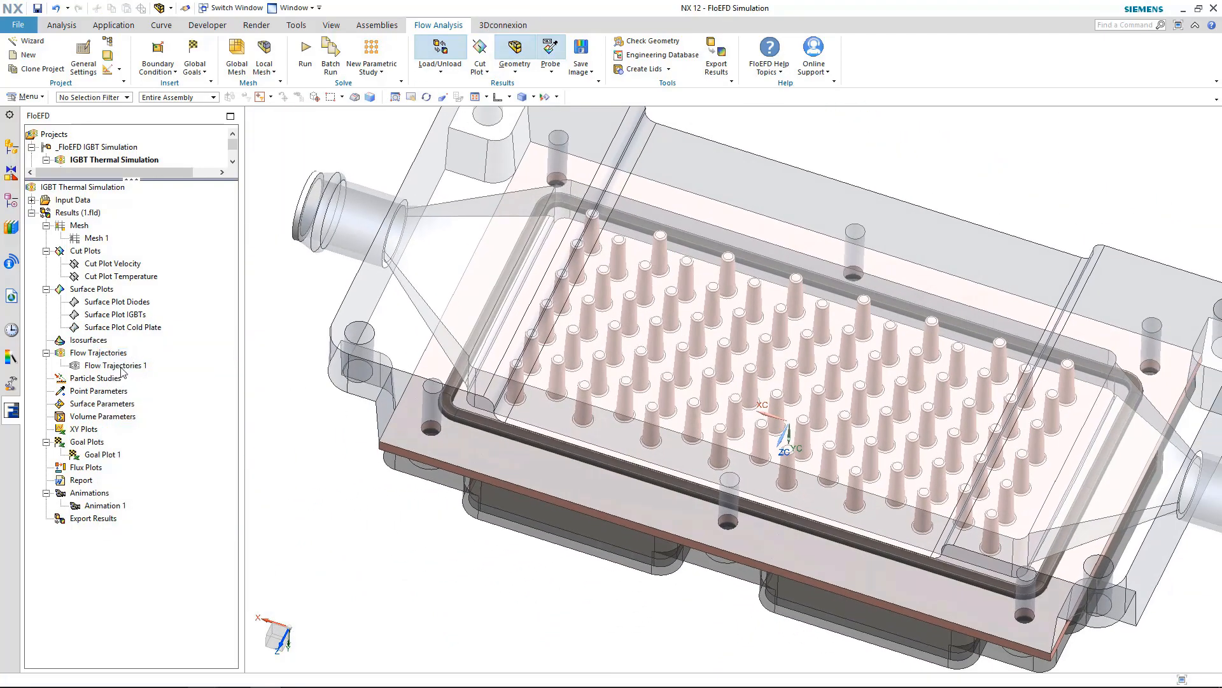
right_click(122, 371)
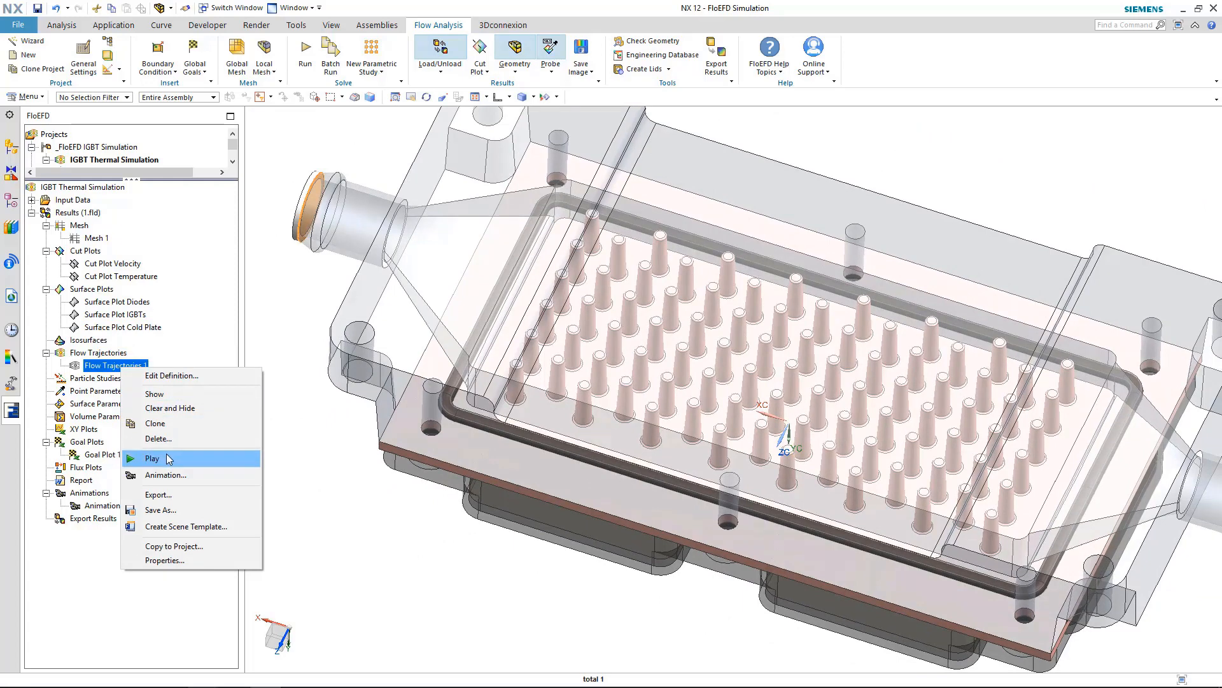
click(159, 459)
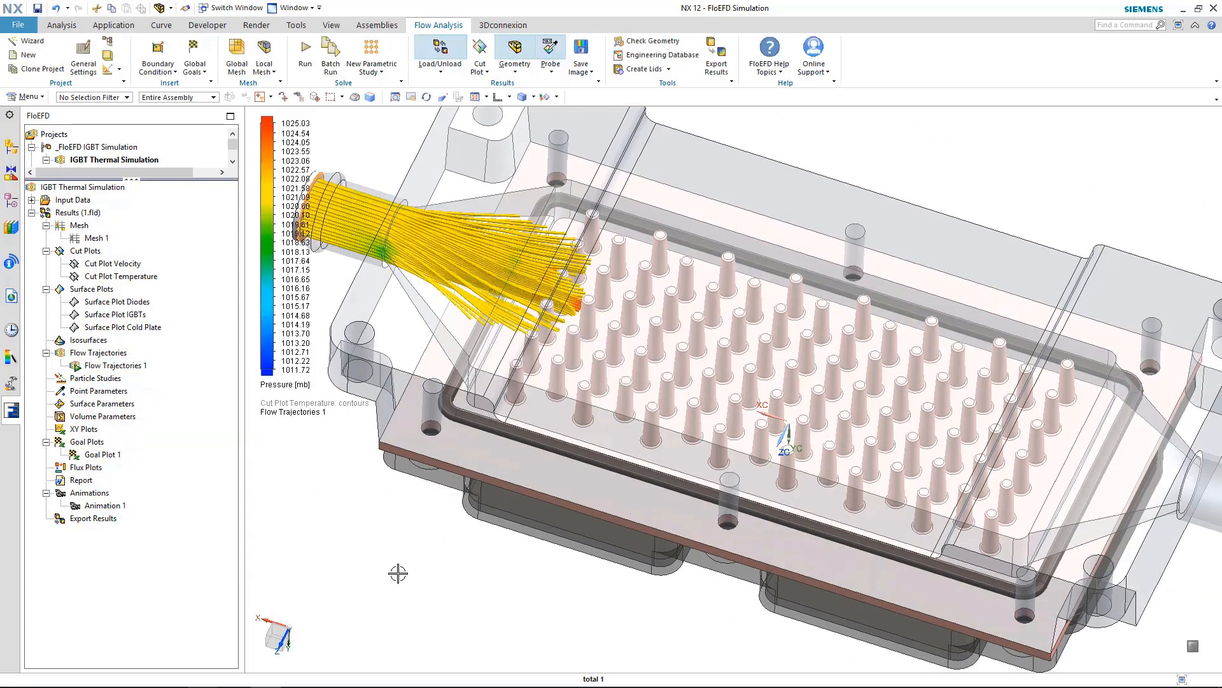
Step: Color the flow trajectories by Temperature (Fluid) to examine how the coolant heats up, and hide Flow Trajectories 1
click(300, 389)
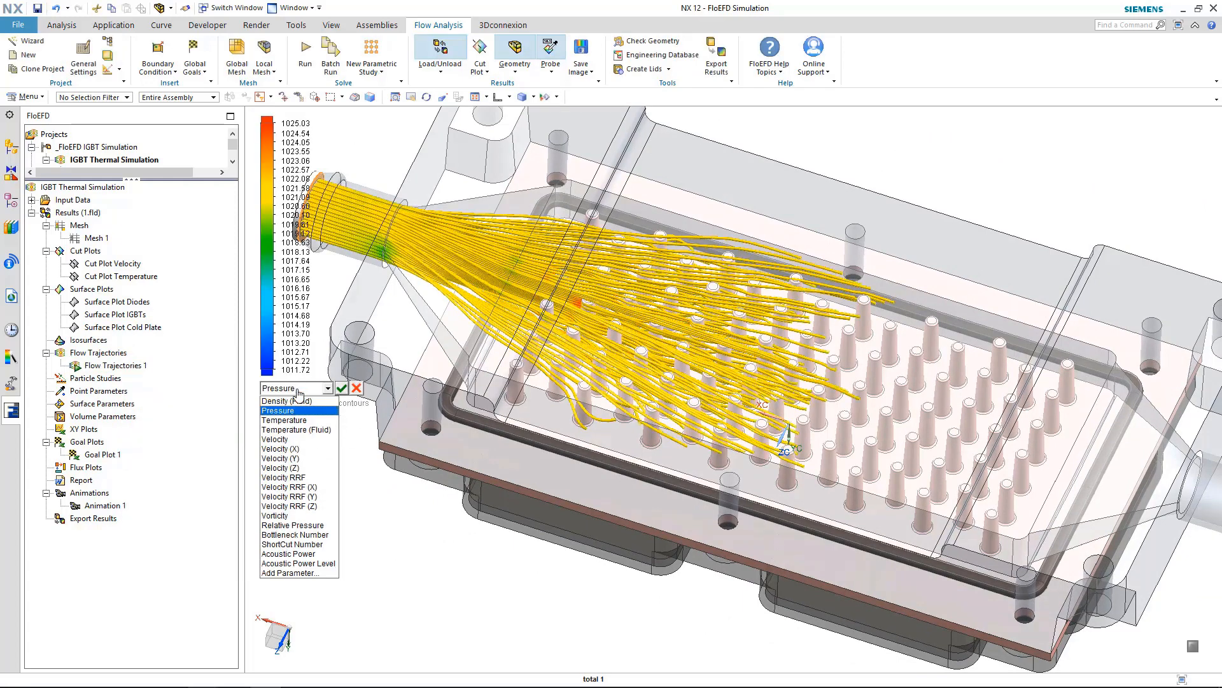
click(291, 429)
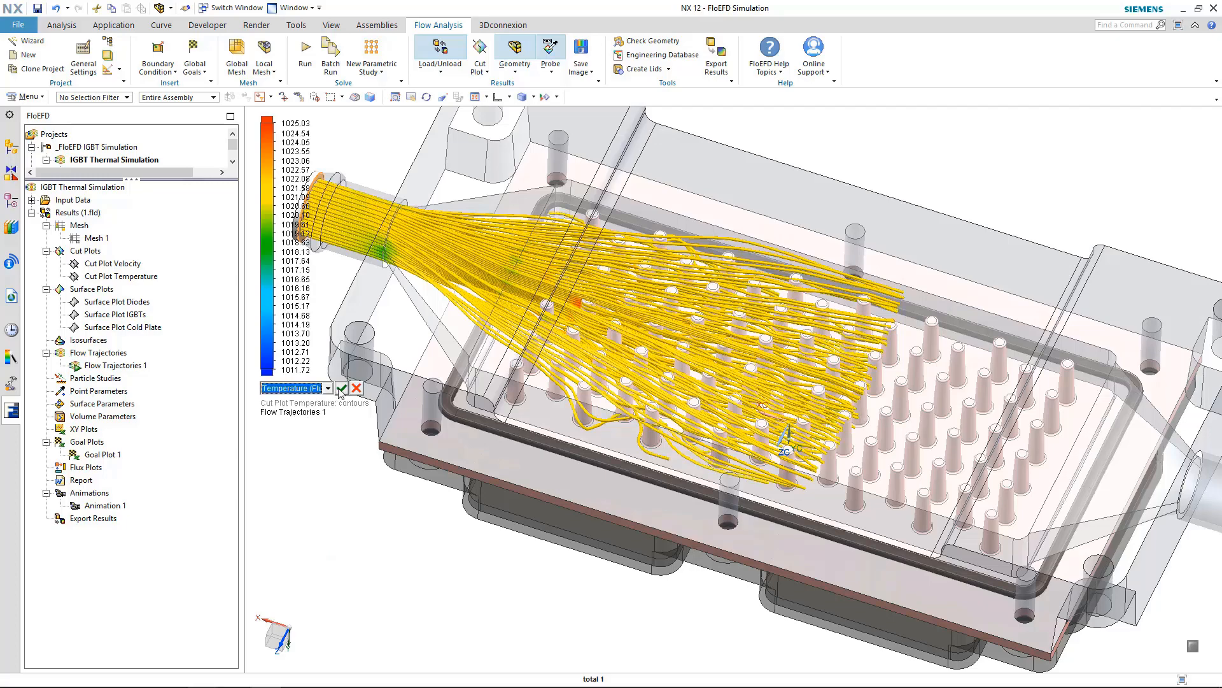
click(341, 388)
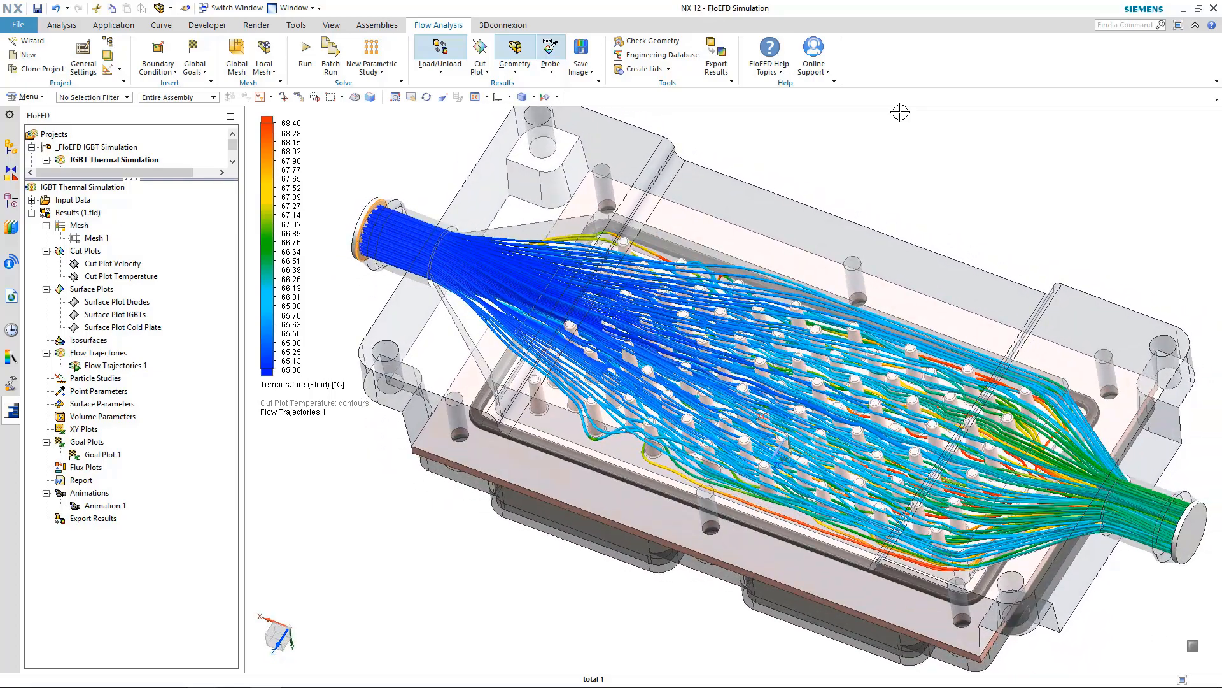
right_click(115, 366)
click(145, 389)
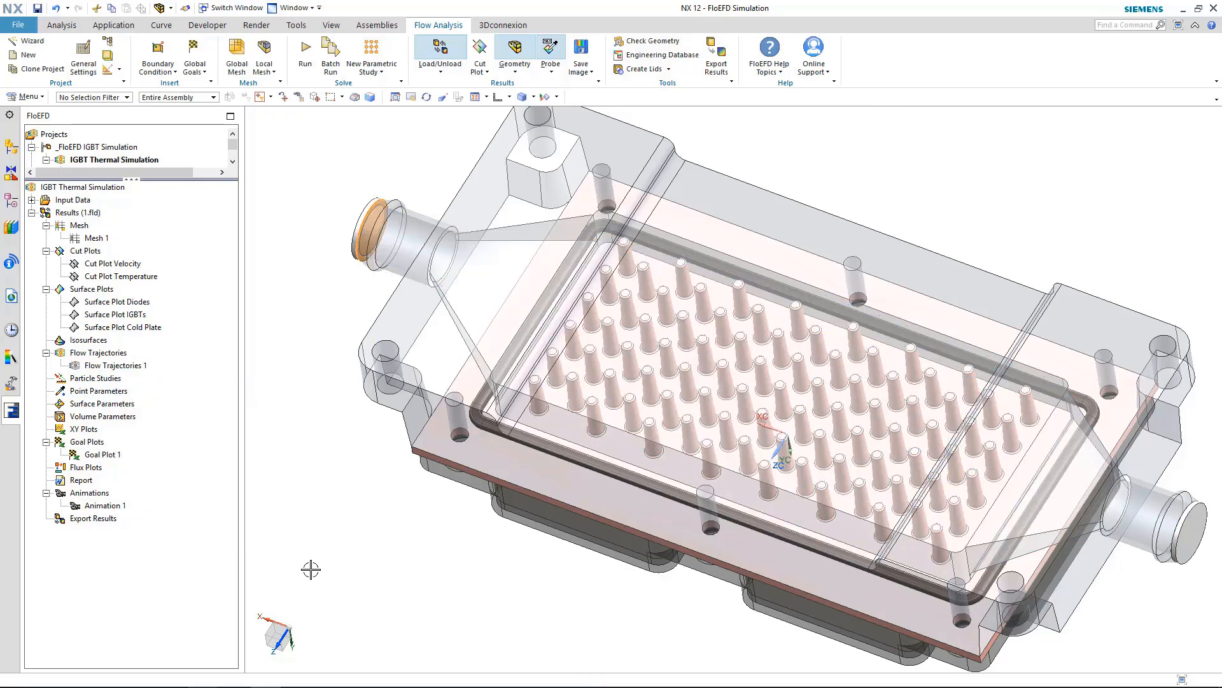
Step: Show the Goal Plot 1 summary and examine the maximum IGBT temperature, fluid pressure difference and fluid temperature difference
right_click(105, 454)
click(127, 458)
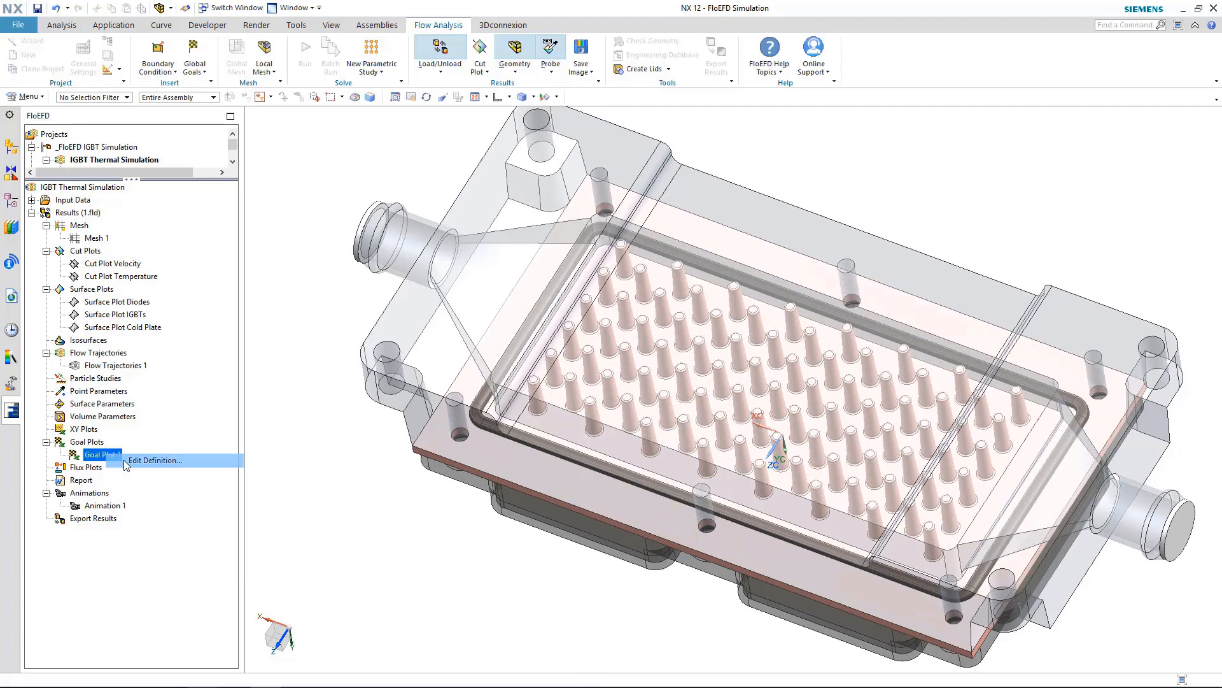
click(385, 285)
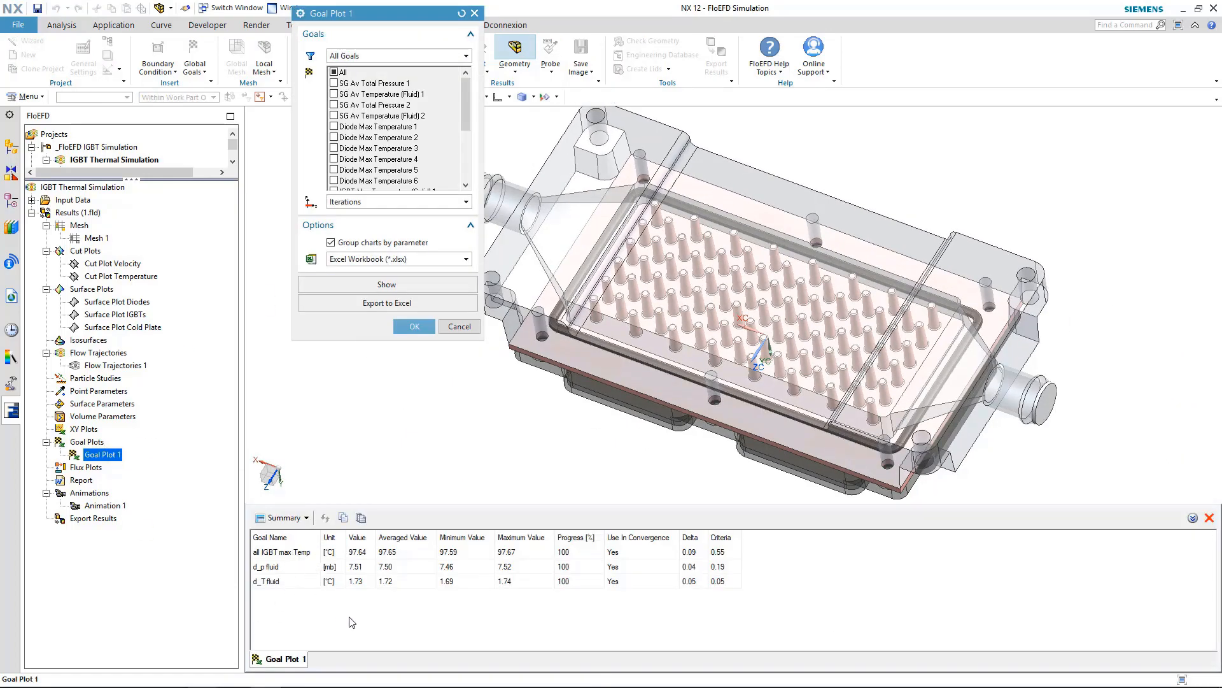
click(363, 556)
click(357, 567)
click(361, 581)
click(414, 327)
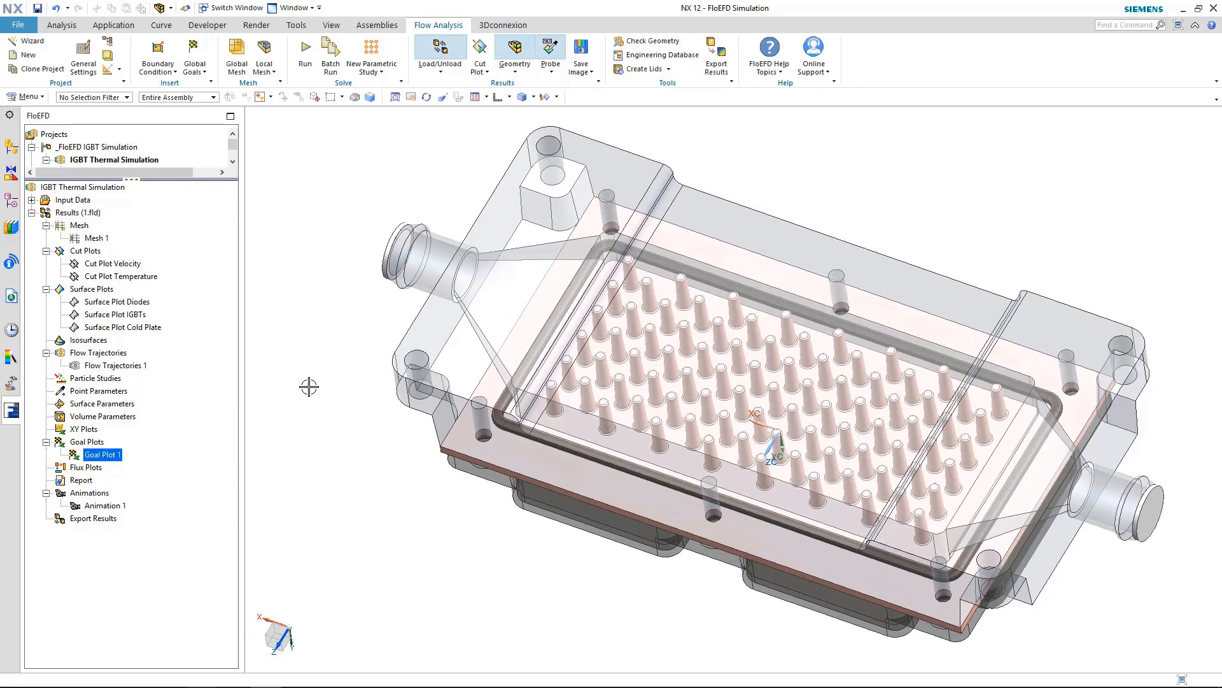
Step: Create a new parametric study of type Multiparameter Optimization (HEEDS) and enlarge its pane
click(380, 56)
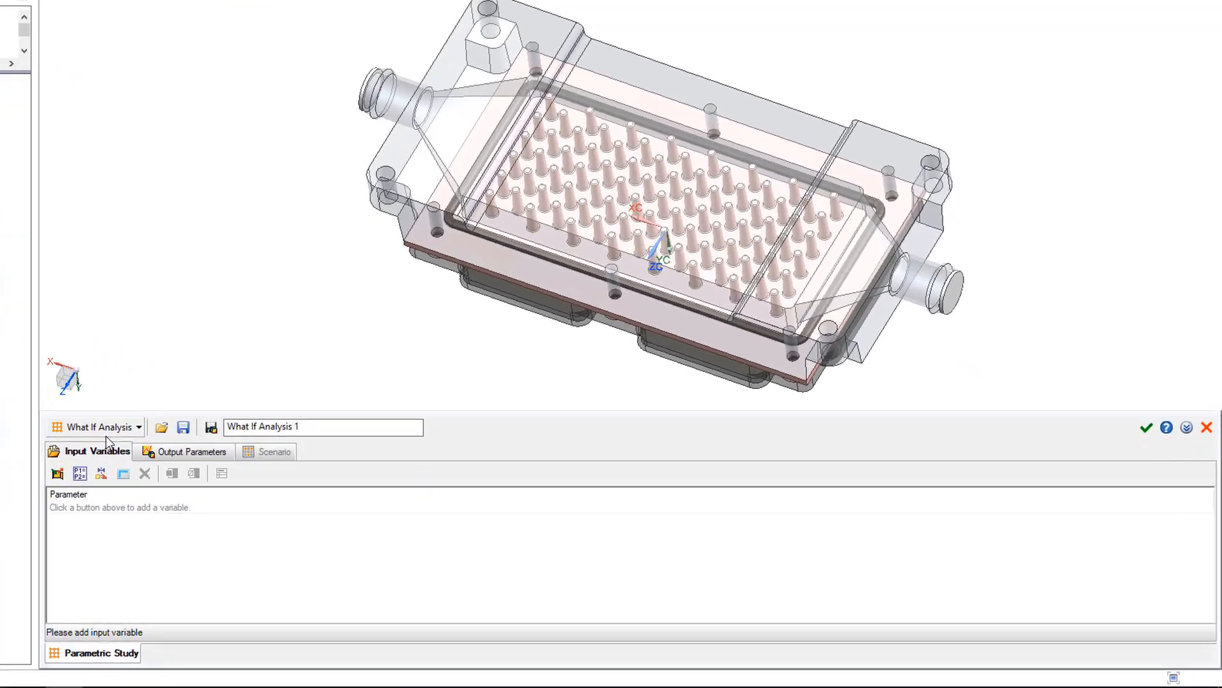
click(111, 427)
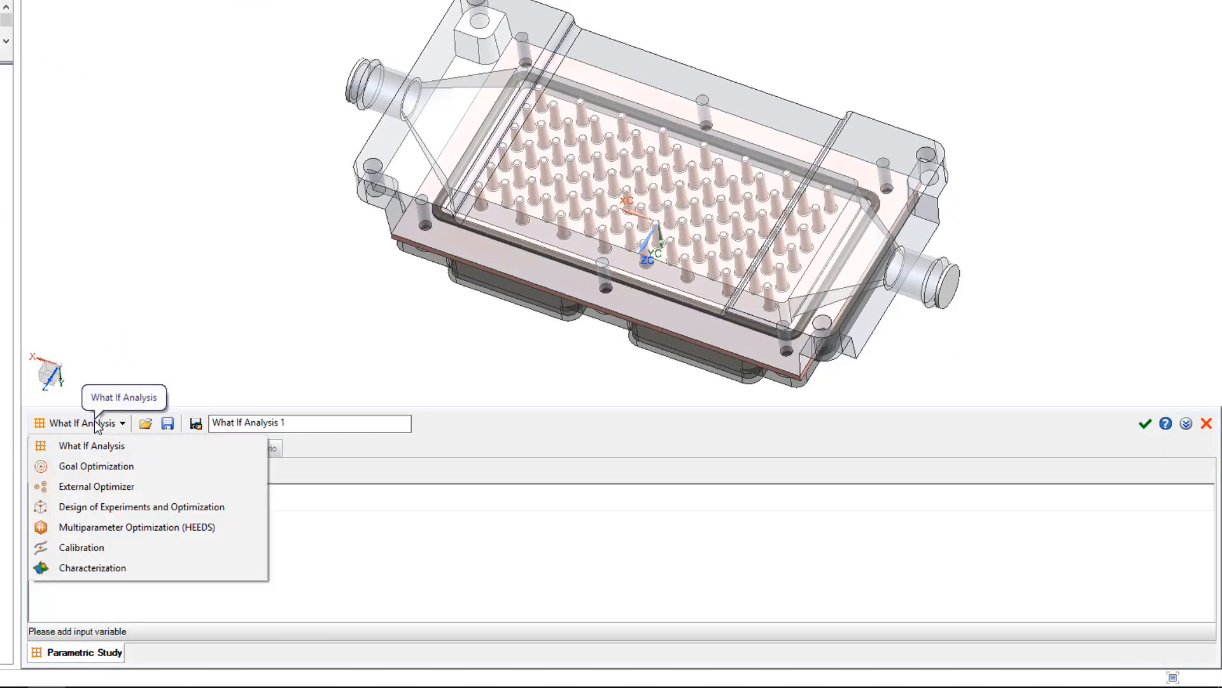
click(235, 526)
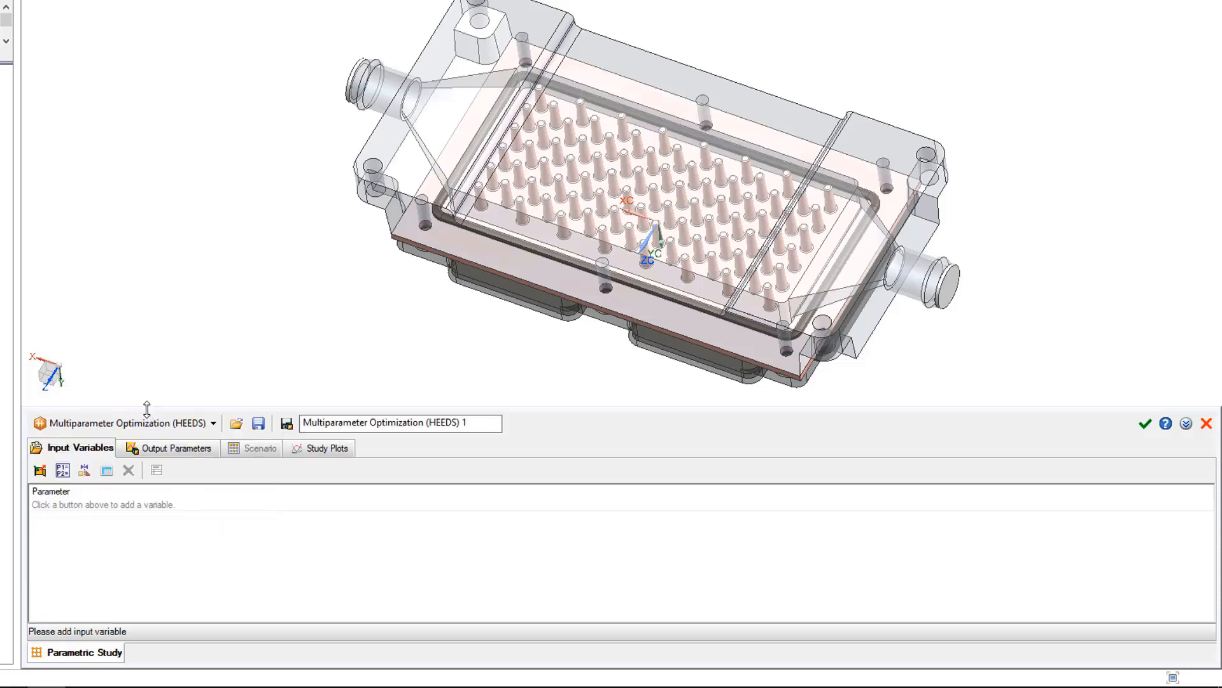
drag(147, 409, 150, 334)
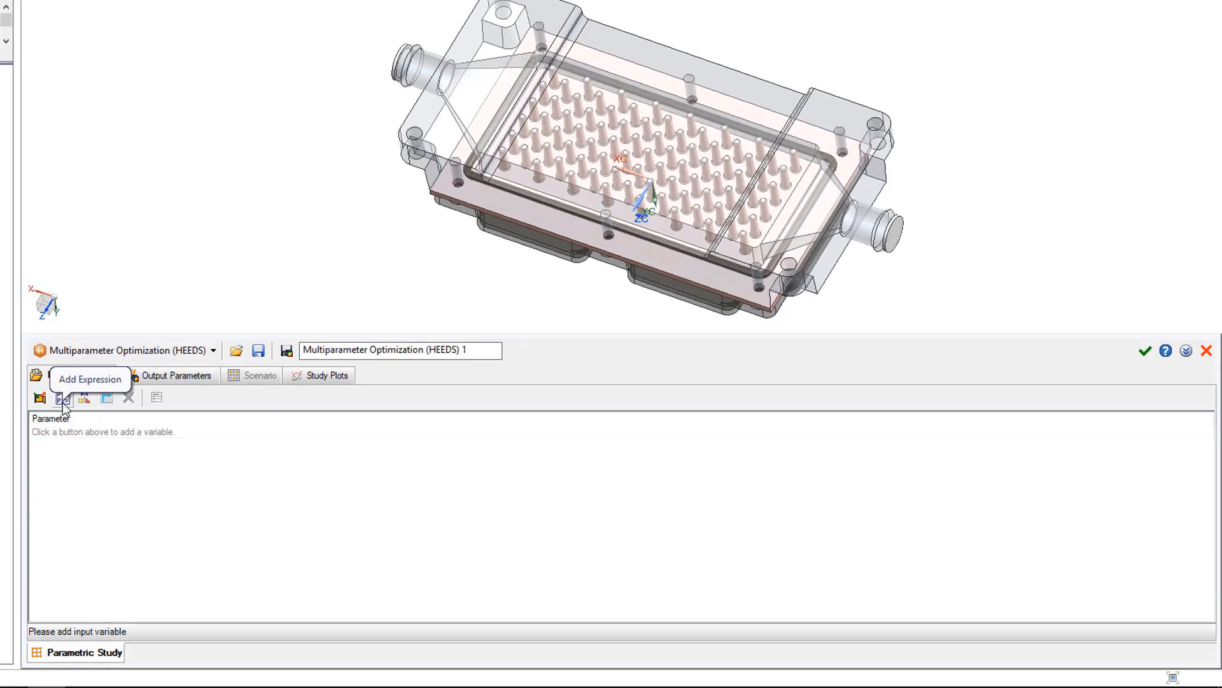
Step: Add the Baseplate_Pins_Aligned_01 expressions Flo_Diameter, Flo_Draft_Angle and Flo_Pitch as input variables, and select the Flo_Diameter range
click(63, 401)
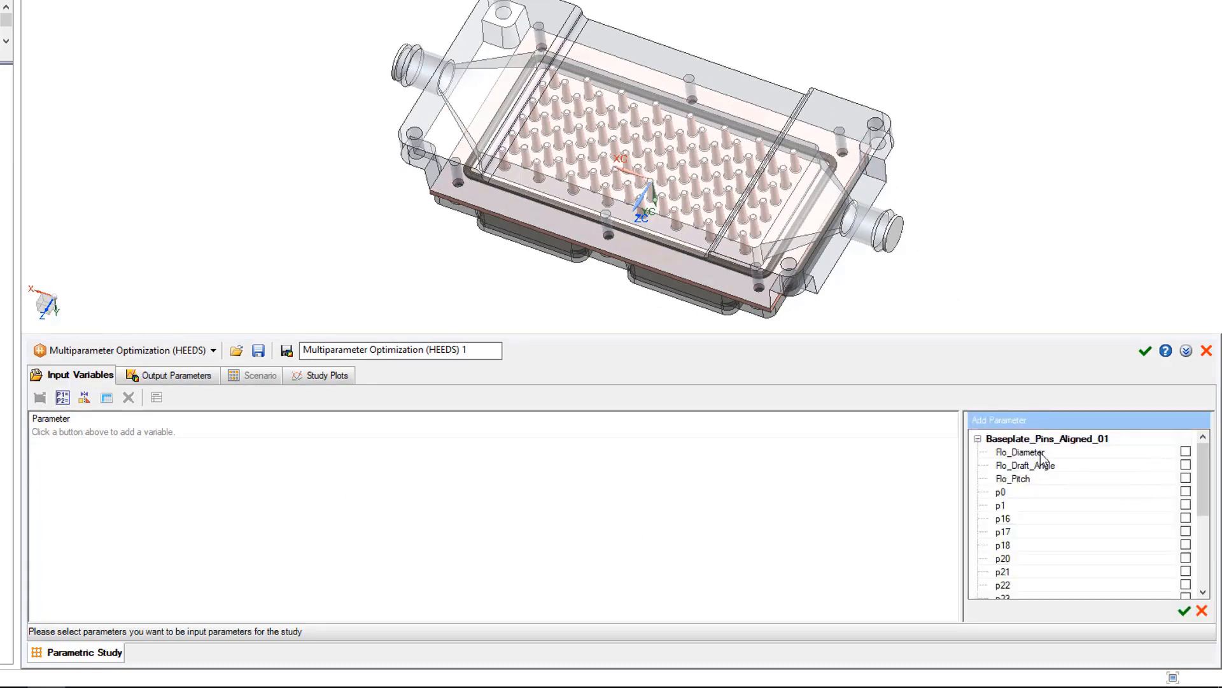
click(1185, 452)
click(1185, 464)
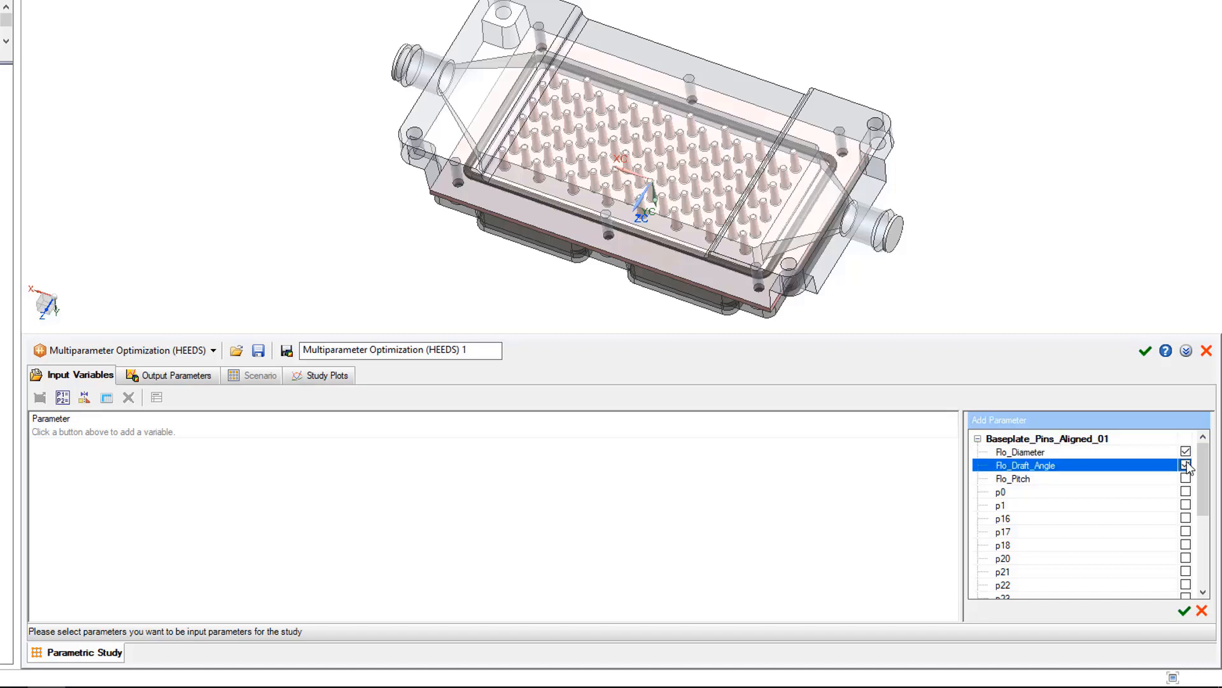
click(1185, 478)
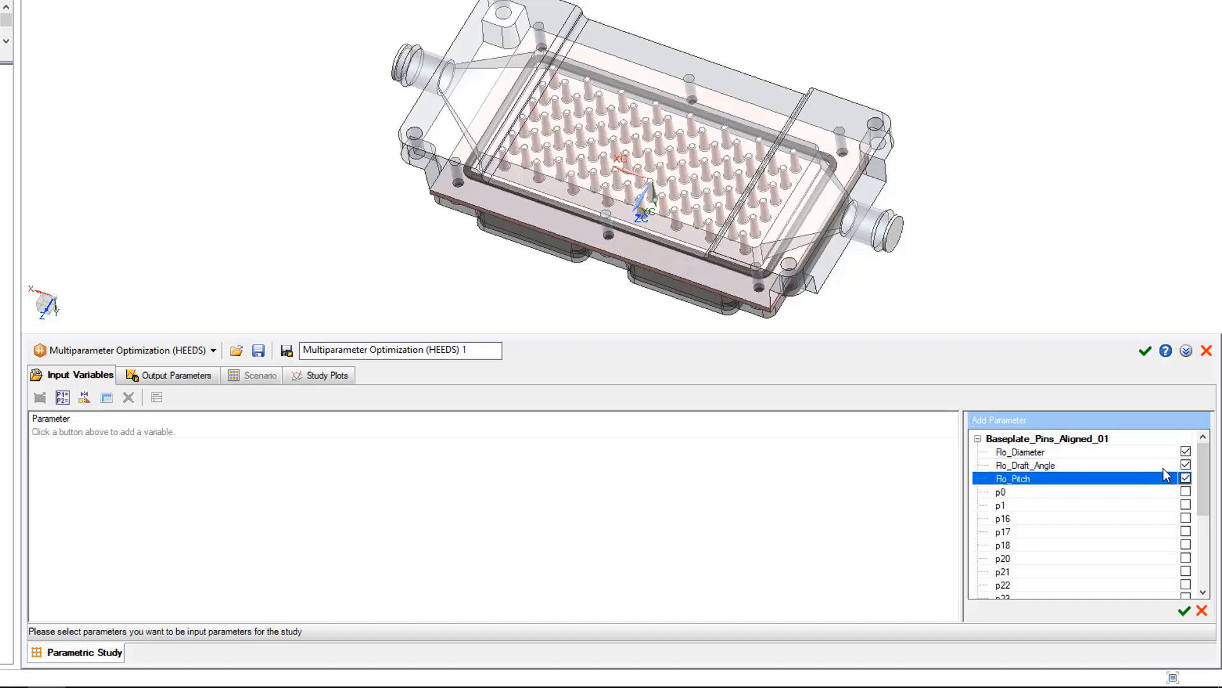
click(1185, 611)
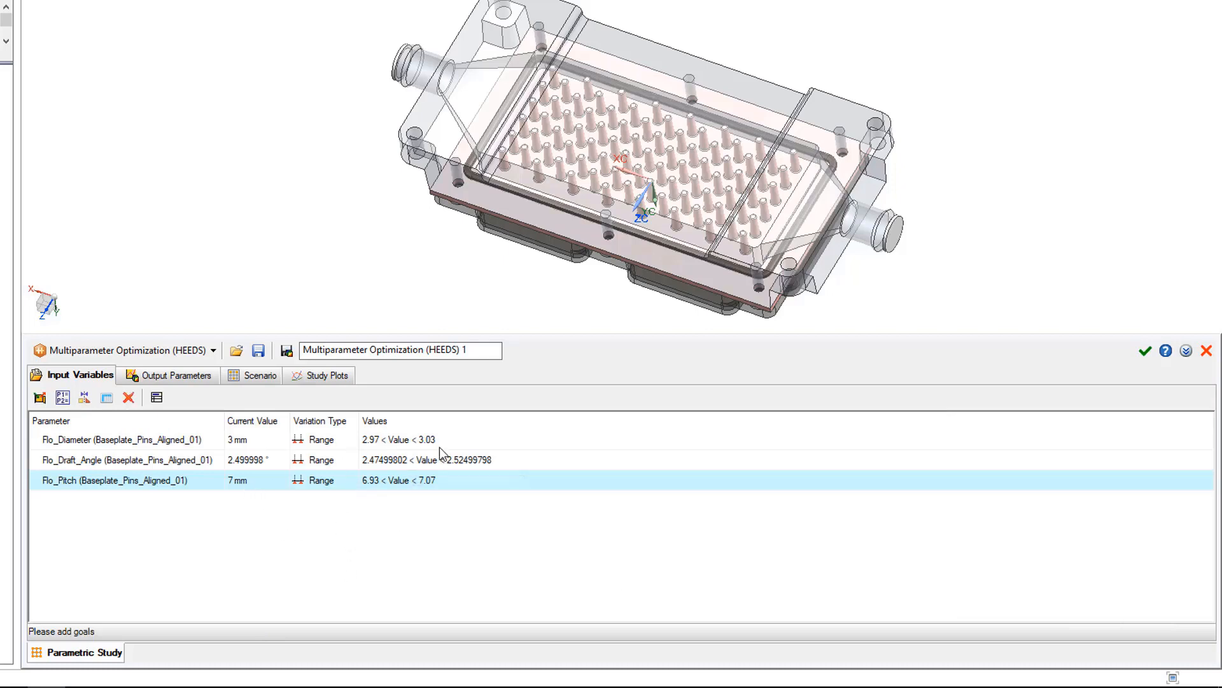
click(442, 443)
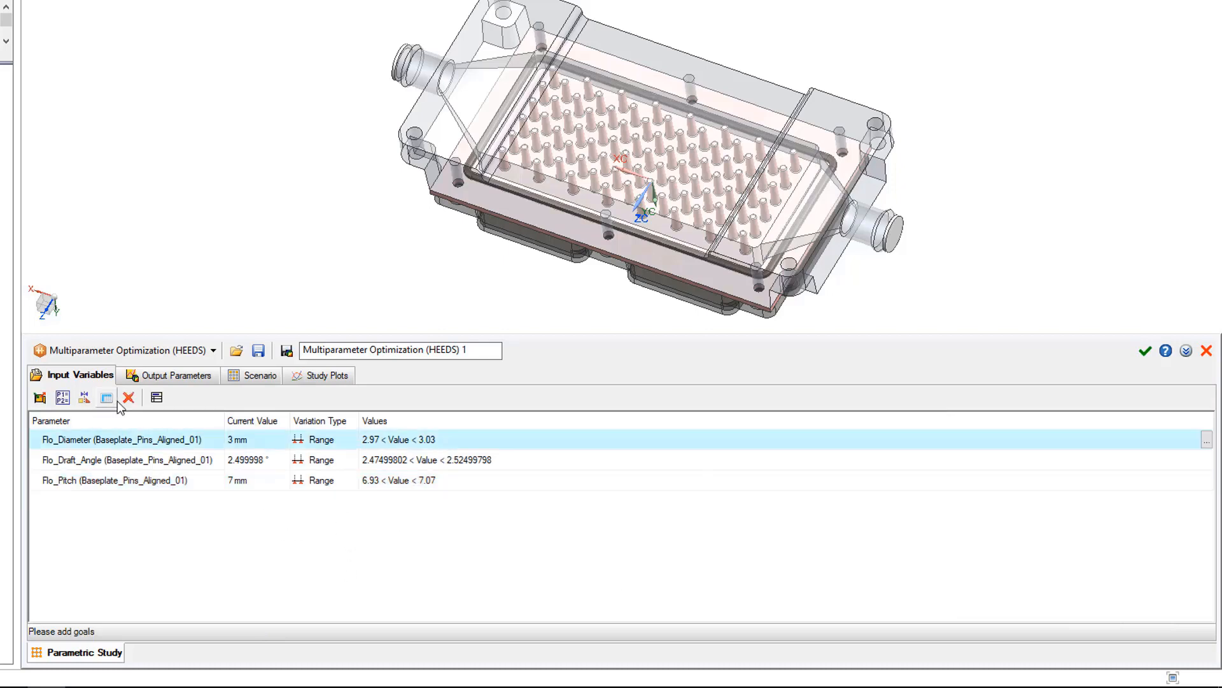
Step: Set the variation range of the Flo_Diameter input variable to a minimum of 2 mm and a maximum of 4 mm
click(156, 398)
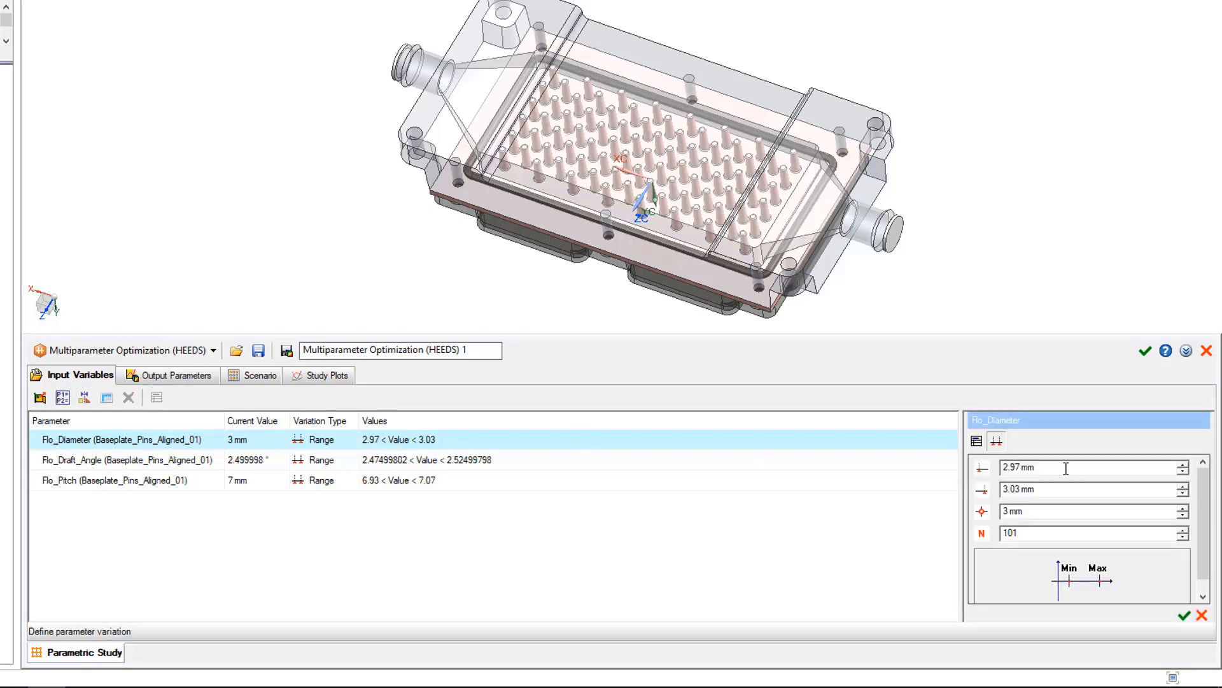
drag(1066, 468, 867, 451)
text(2)
drag(1104, 492, 906, 492)
text(4)
click(1184, 615)
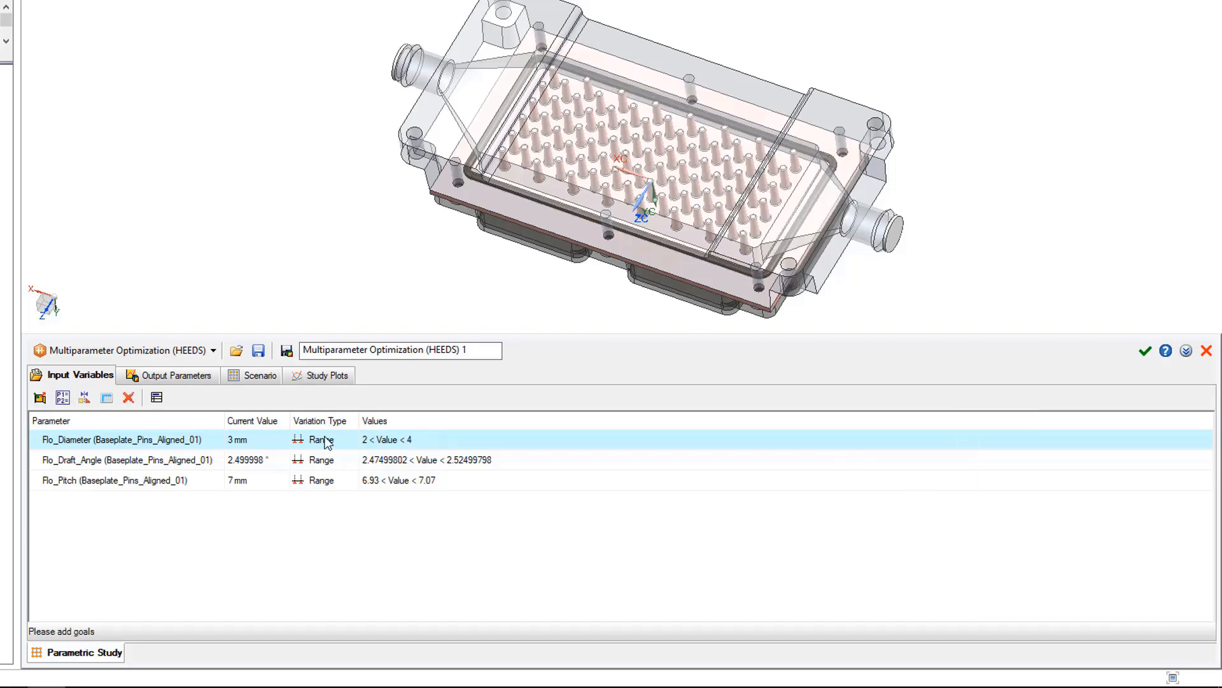
Step: Set the variation range of the Flo_Draft_Angle input variable to a minimum of 1° and a maximum of 4°
double_click(447, 467)
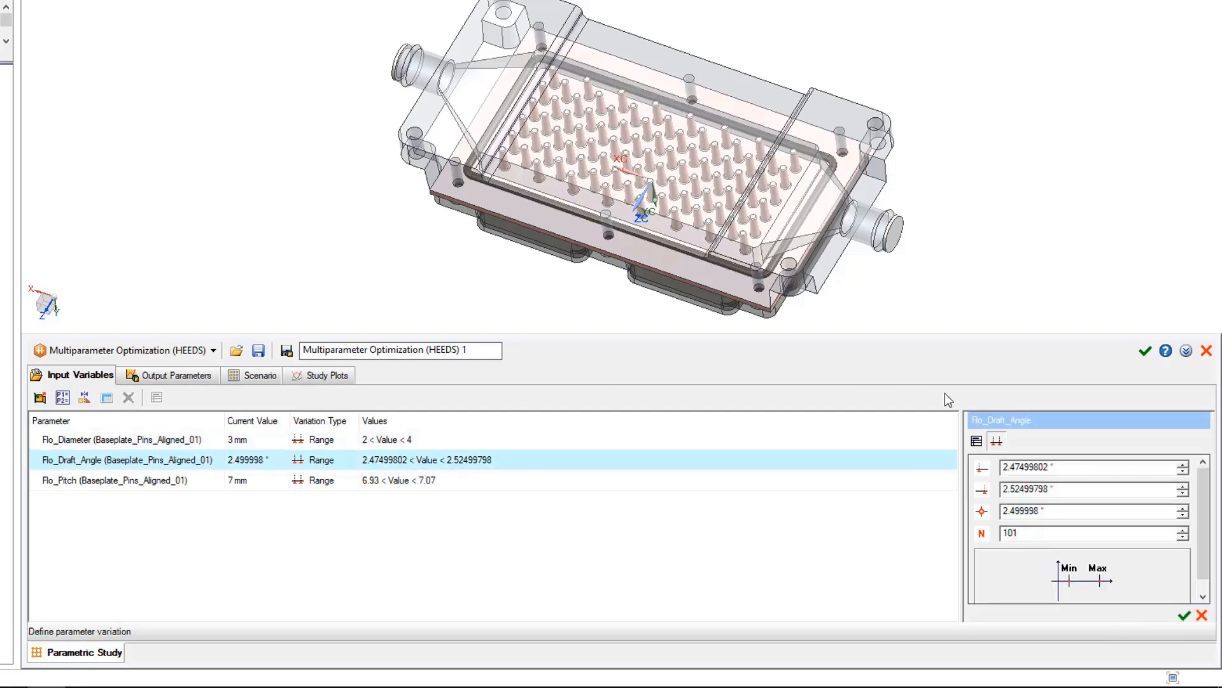
drag(1105, 467, 867, 464)
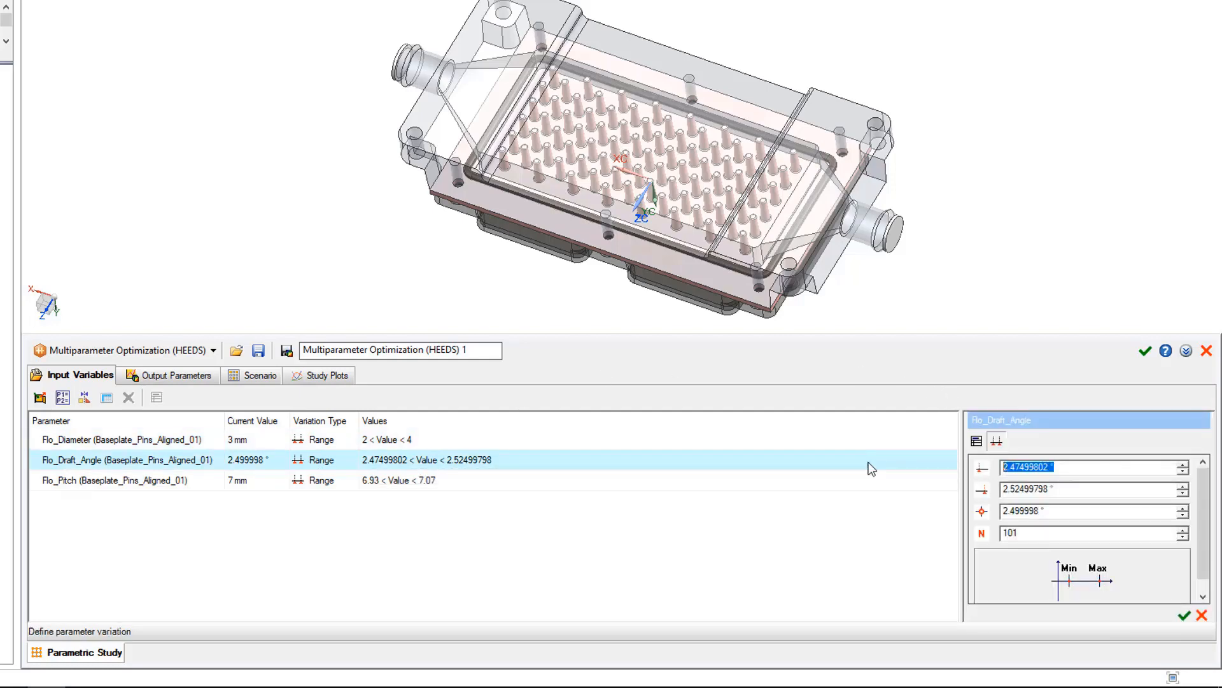
text(1)
drag(1106, 489, 963, 488)
text(4)
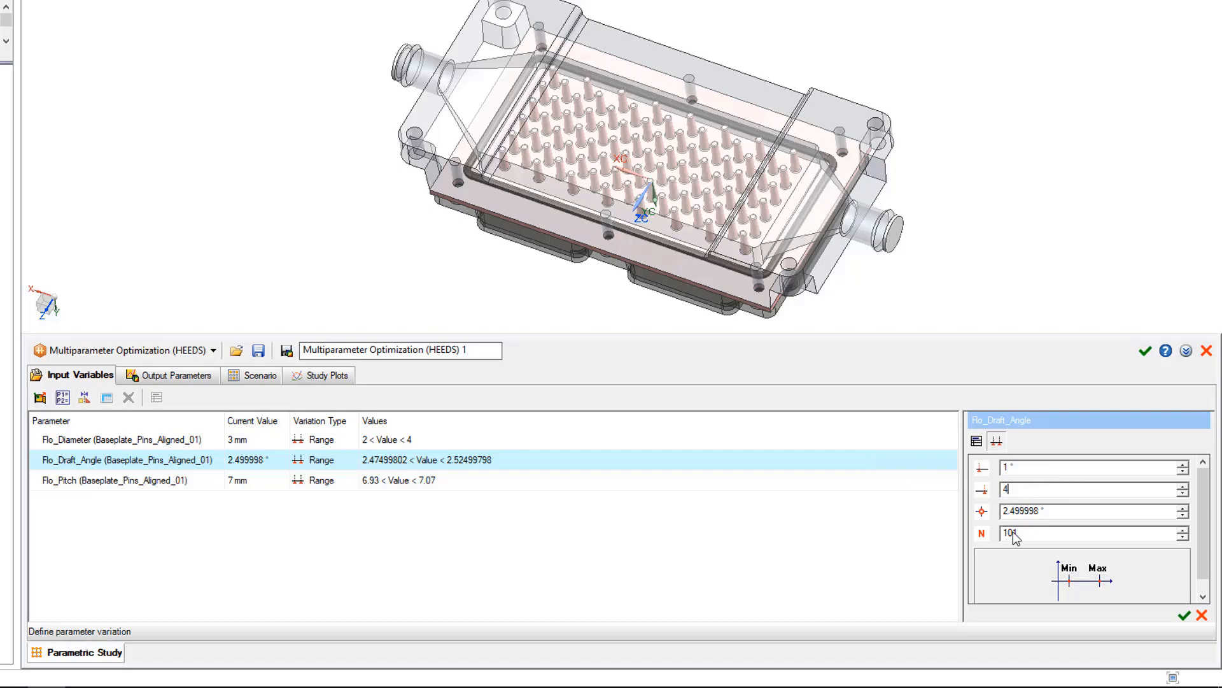
click(1183, 614)
Step: Set the variation range of the Flo_Pitch input variable to a minimum of 5 mm and a maximum of 10 mm
click(433, 484)
double_click(433, 484)
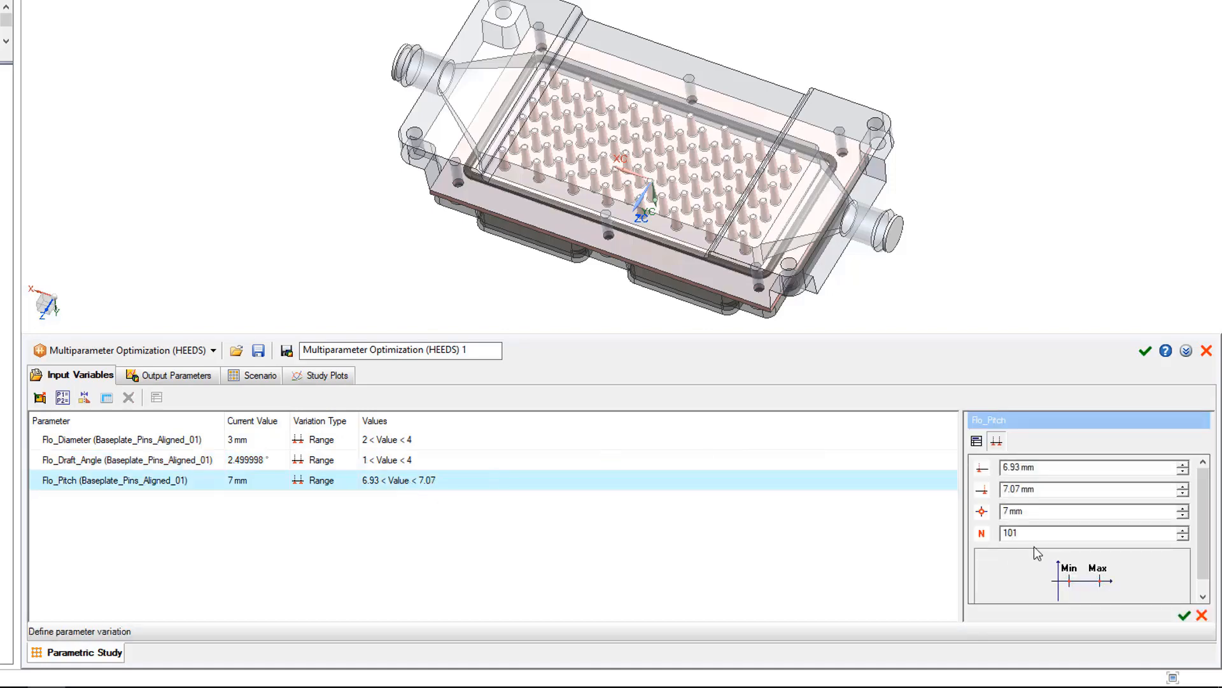
drag(1064, 467, 981, 465)
text(5)
drag(1061, 492, 968, 490)
text(10)
click(1184, 615)
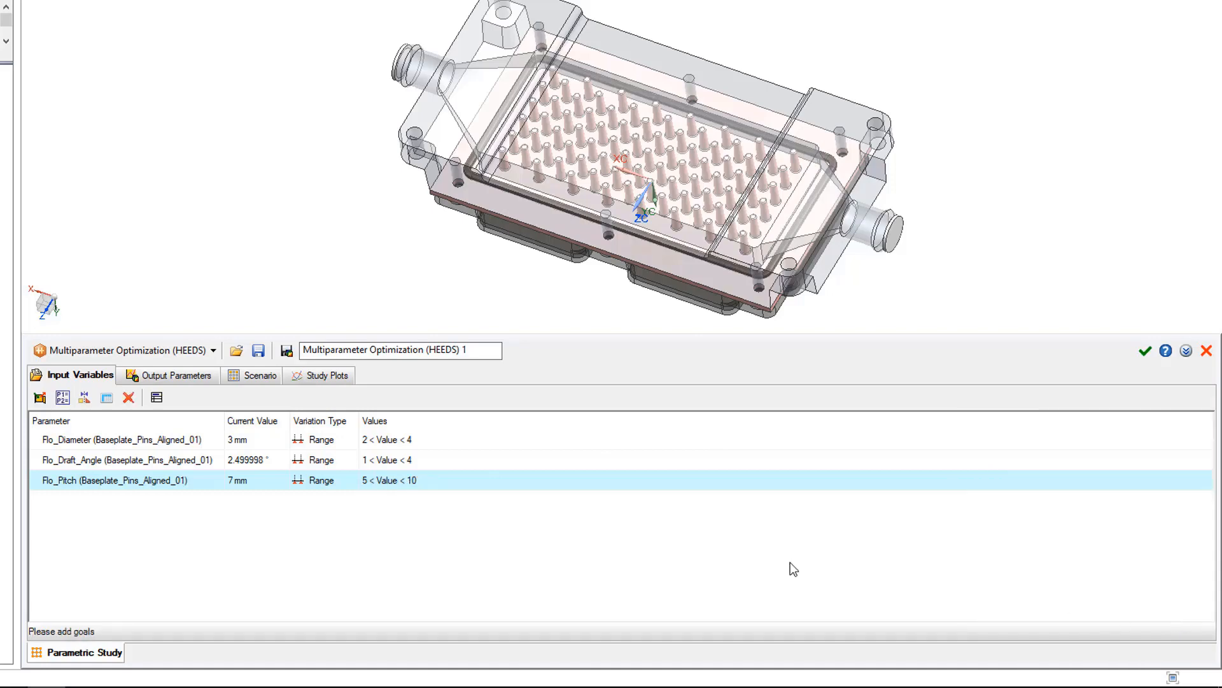
Step: Add the goals all IGBT max Temp and d_p fluid as output parameters of the study
click(167, 377)
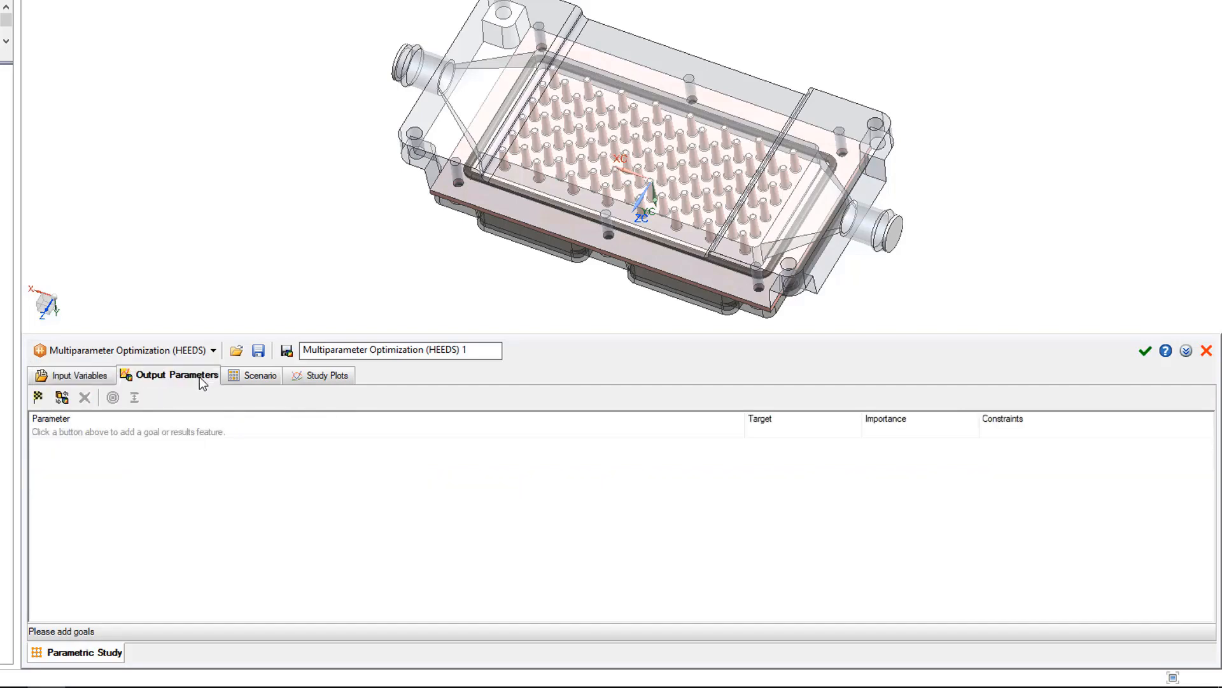
click(40, 398)
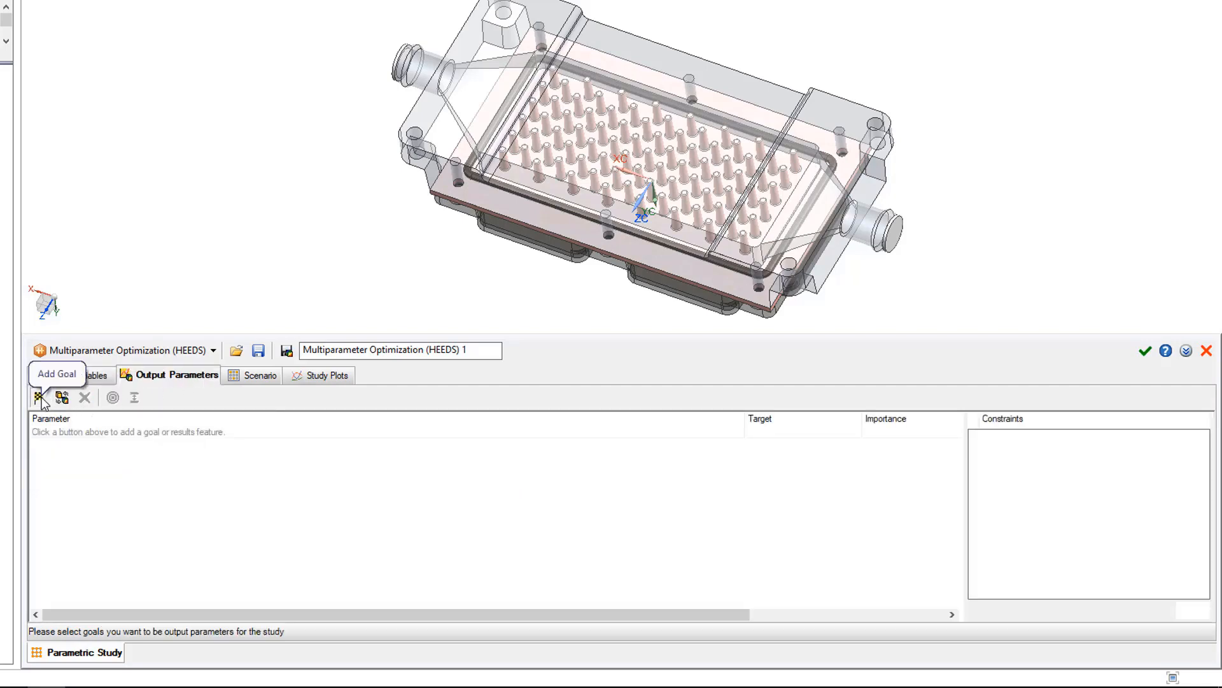
drag(1209, 491, 1209, 546)
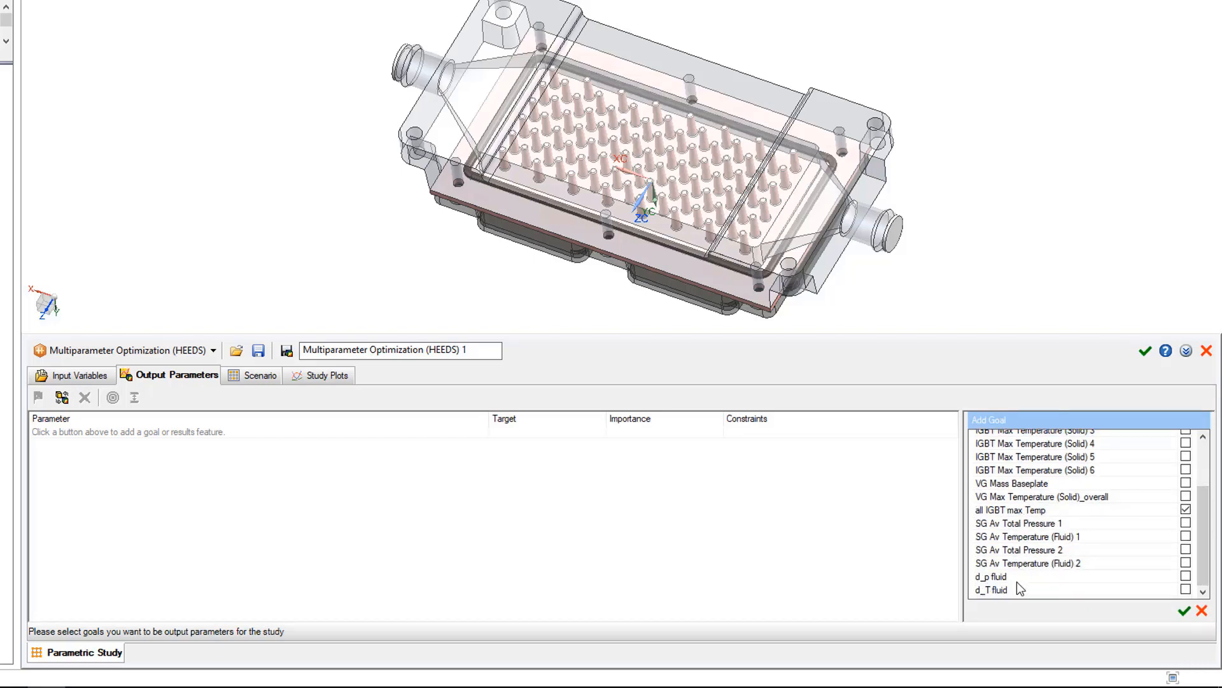
click(1186, 577)
click(1183, 612)
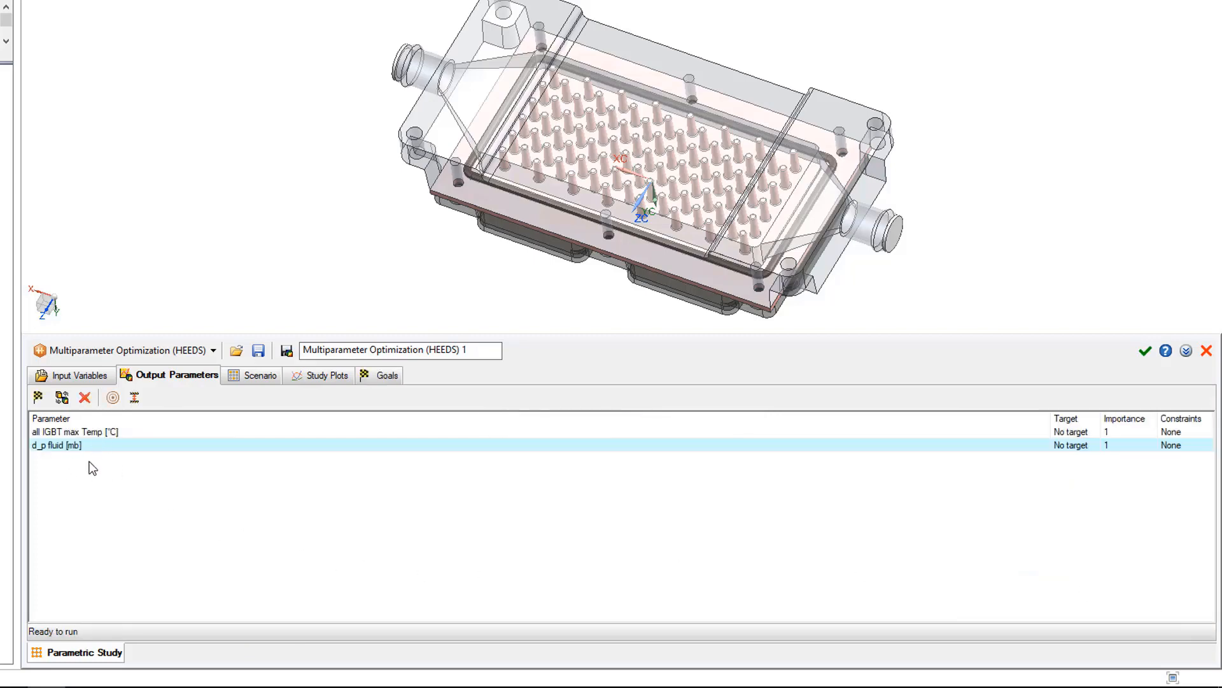
Step: Set the target of the all IGBT max Temp output parameter to Minimize with an importance of 1.00
click(93, 433)
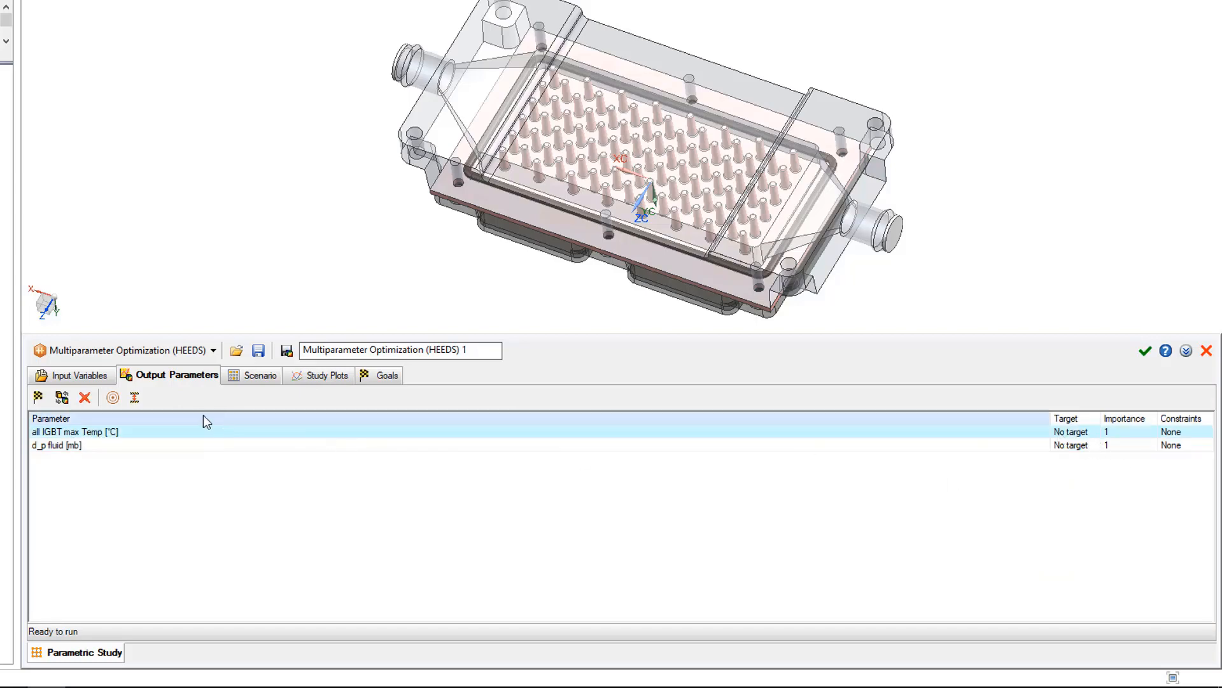
click(114, 399)
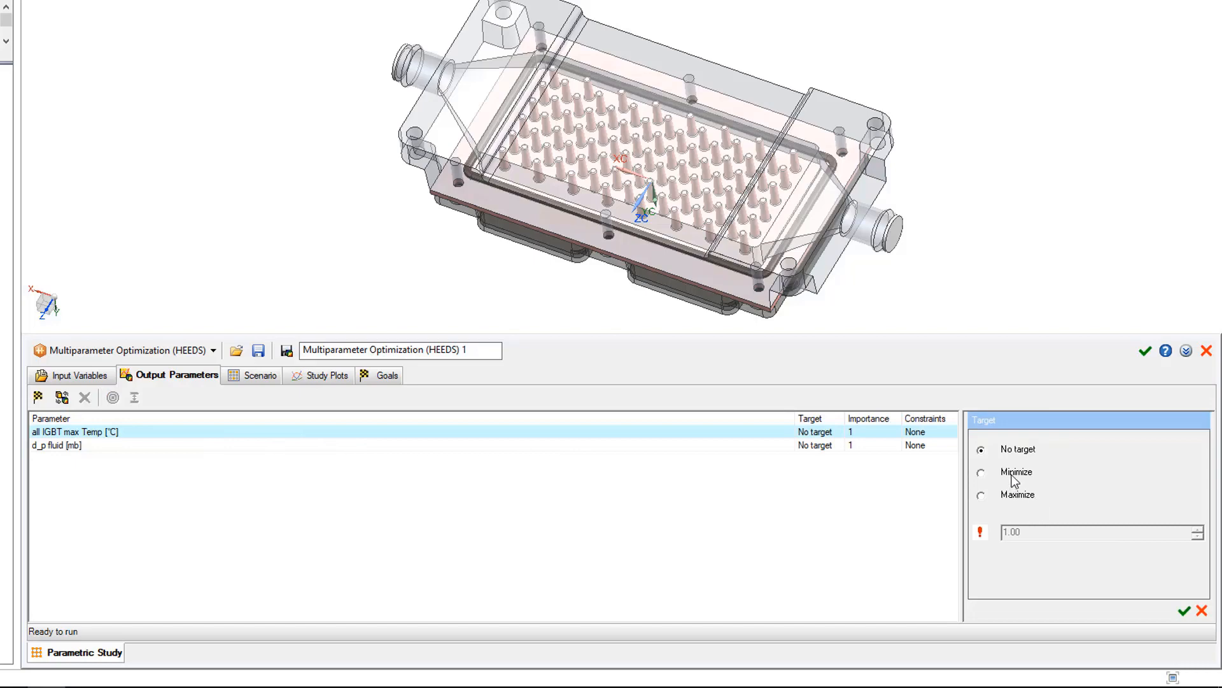
click(981, 473)
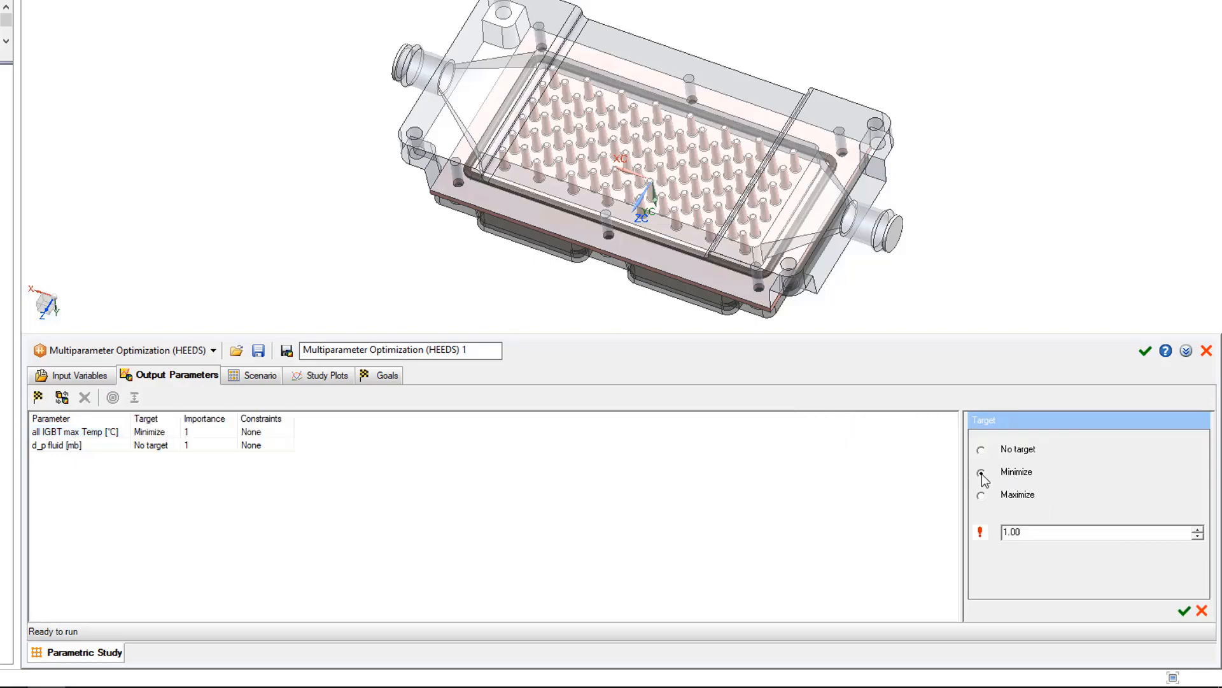
double_click(1021, 532)
click(1184, 610)
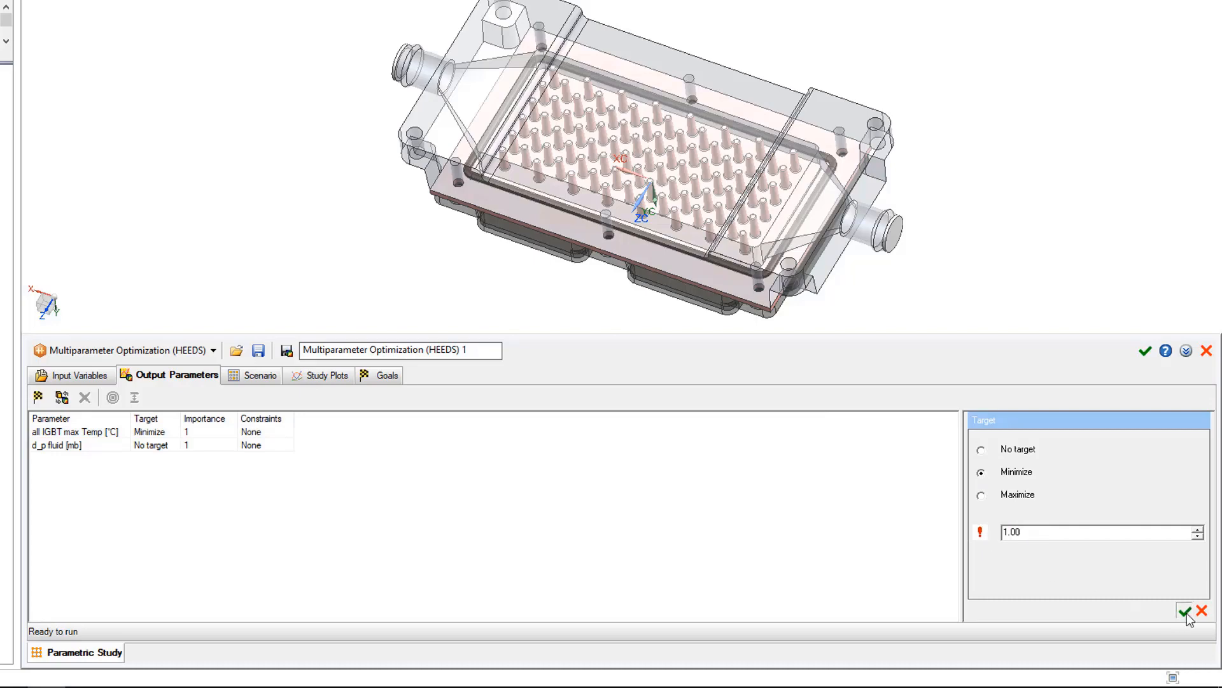
Step: Set the target of the d_p fluid output parameter to Minimize
click(66, 446)
click(111, 396)
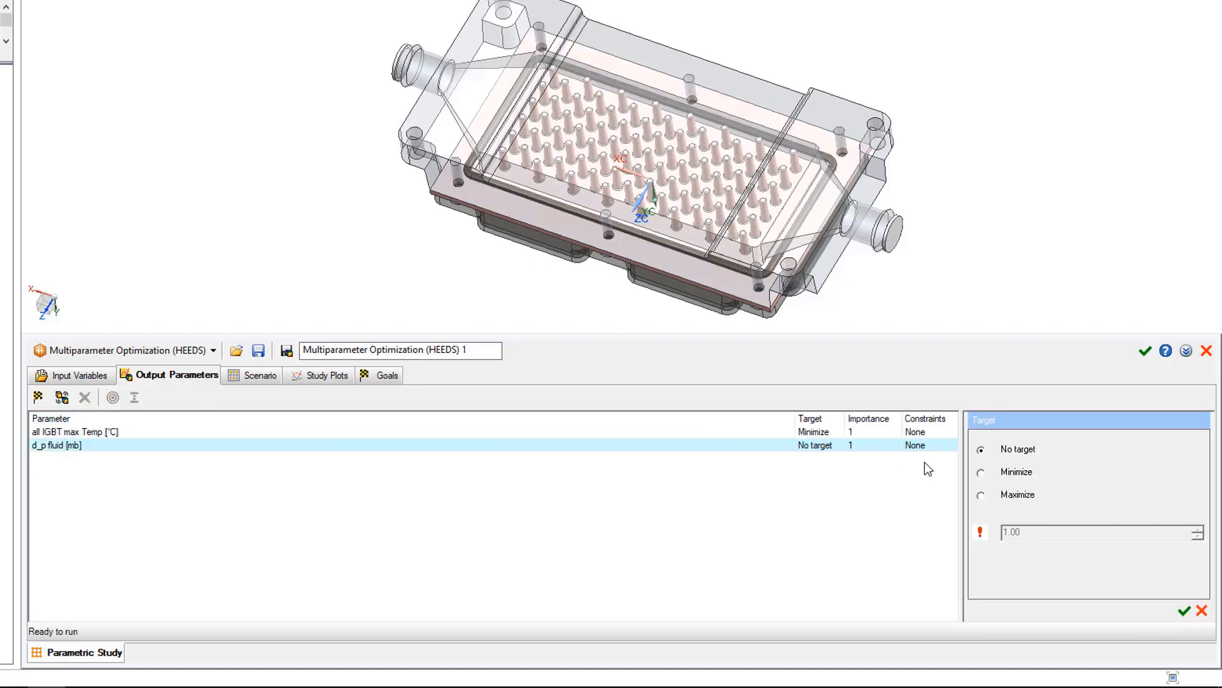
click(981, 472)
click(1185, 612)
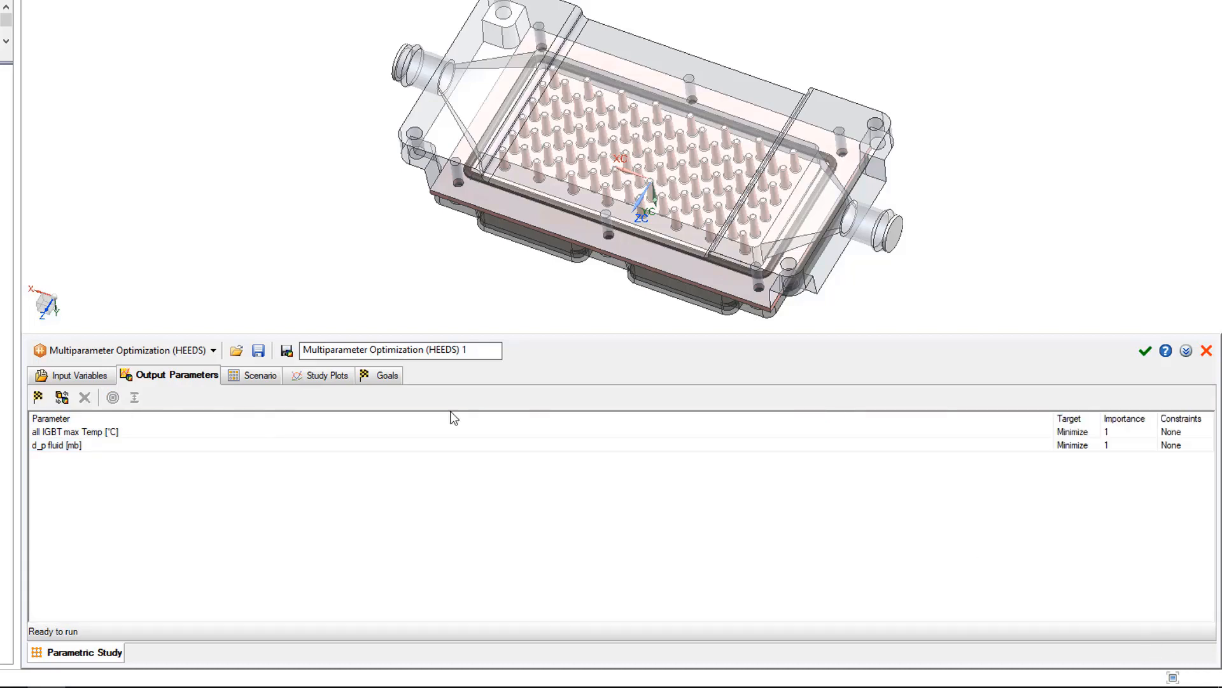
Step: Constrain the all IGBT max Temp output parameter with an upper bound of 95 °C
click(189, 432)
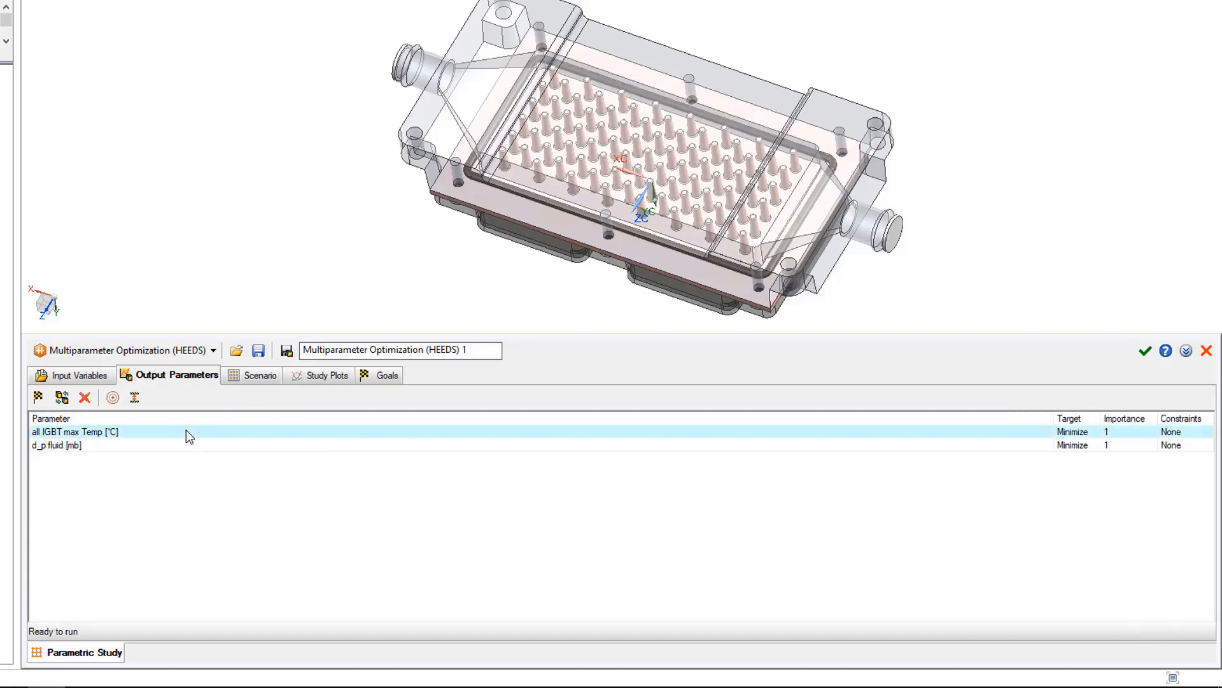
click(134, 398)
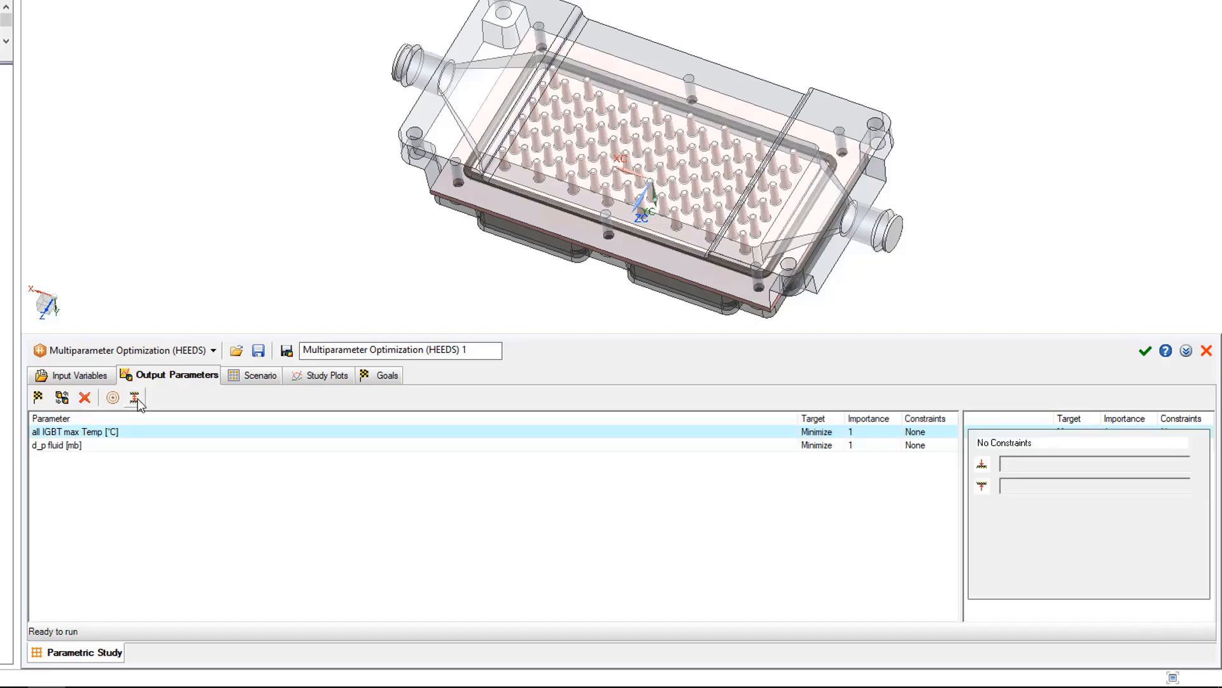
click(1058, 445)
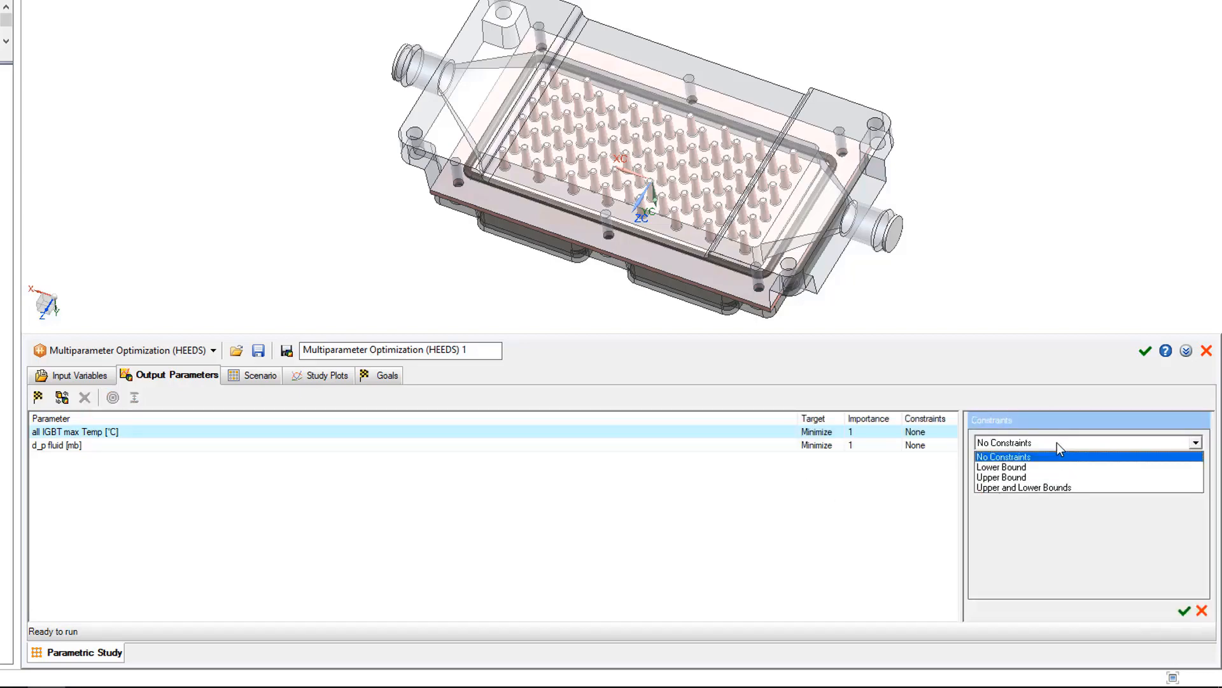
click(1048, 477)
click(1033, 487)
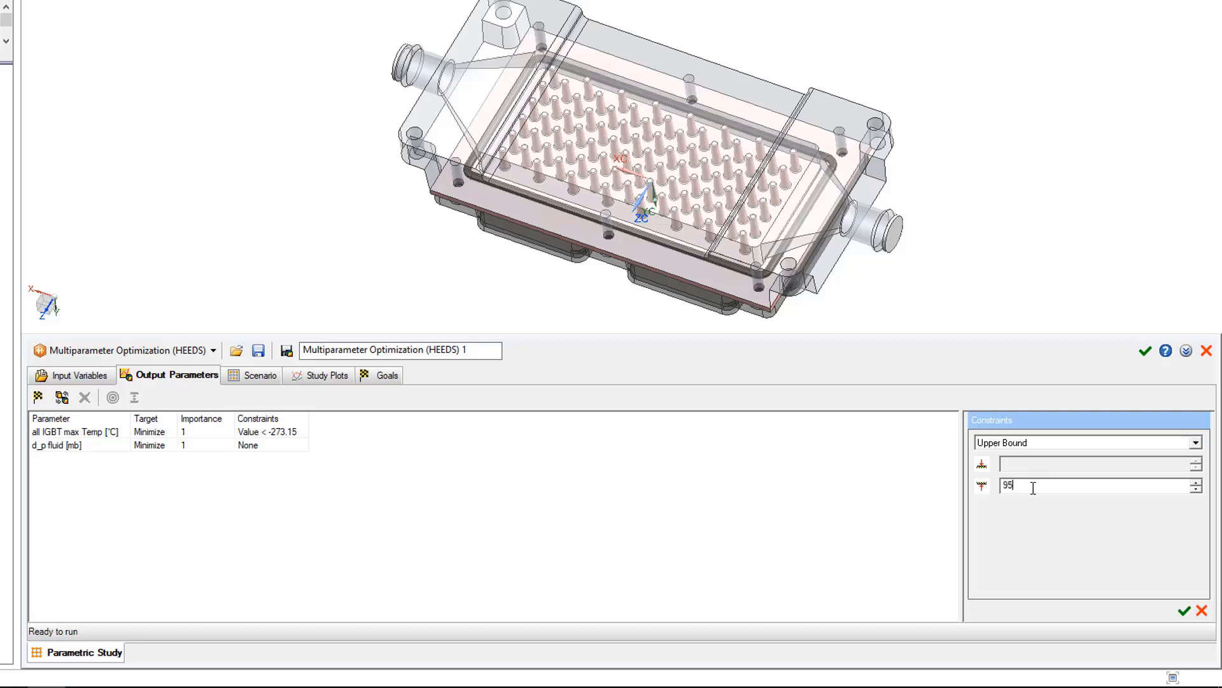
click(1184, 610)
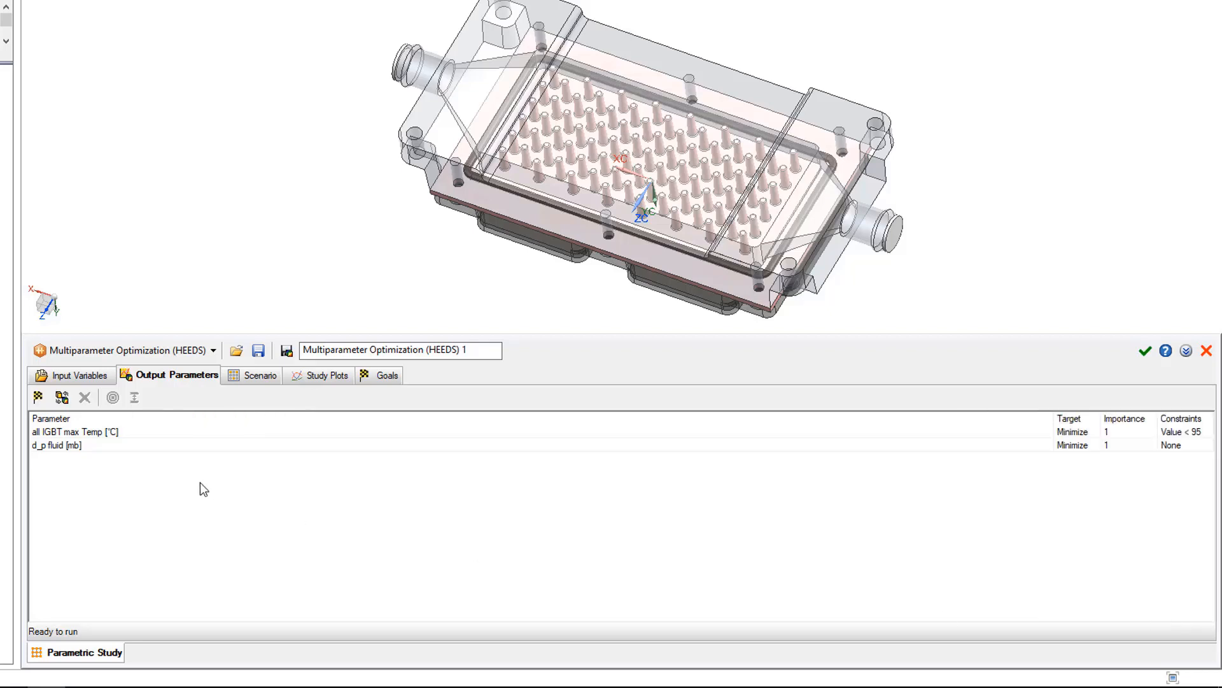
Step: Constrain the d_p fluid output parameter with an upper bound of 10 mb
click(81, 447)
click(134, 397)
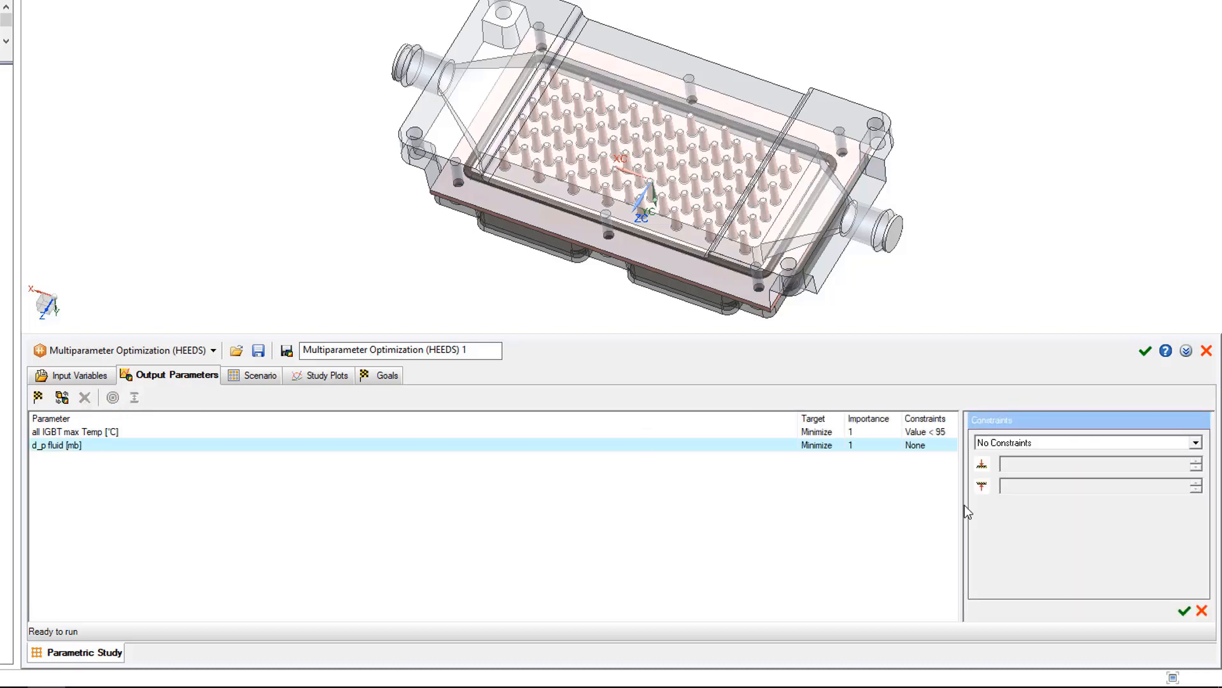
click(1021, 445)
click(1018, 480)
click(1019, 489)
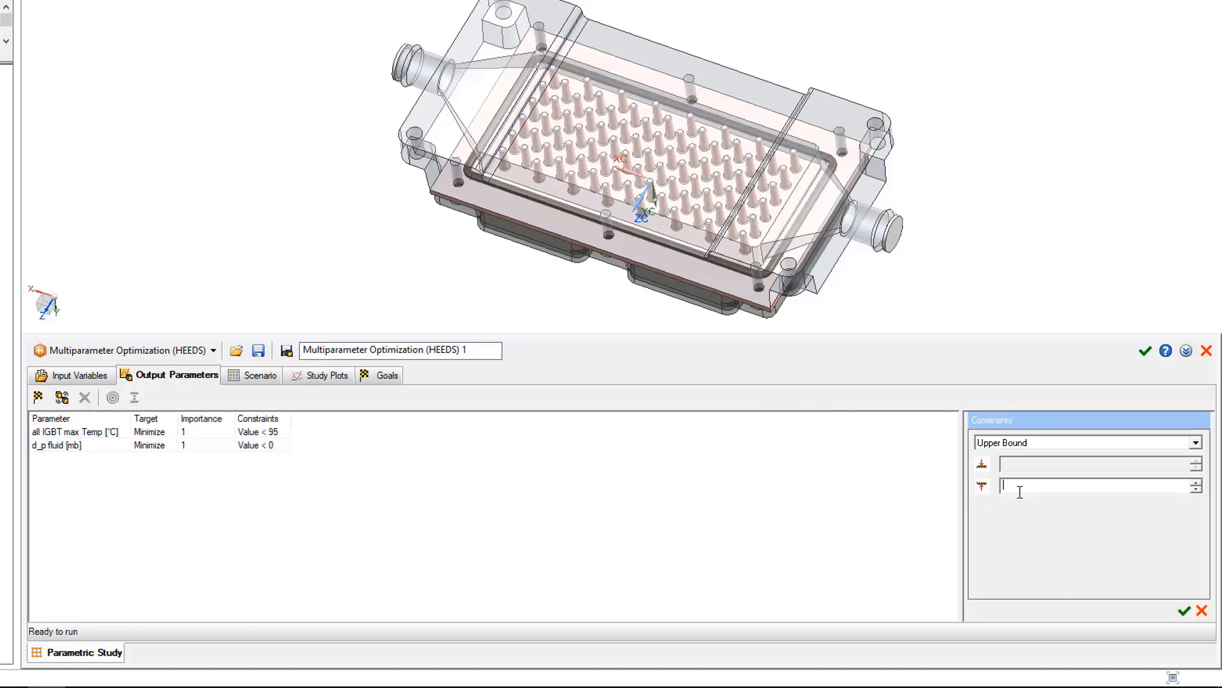
text(10)
click(1184, 610)
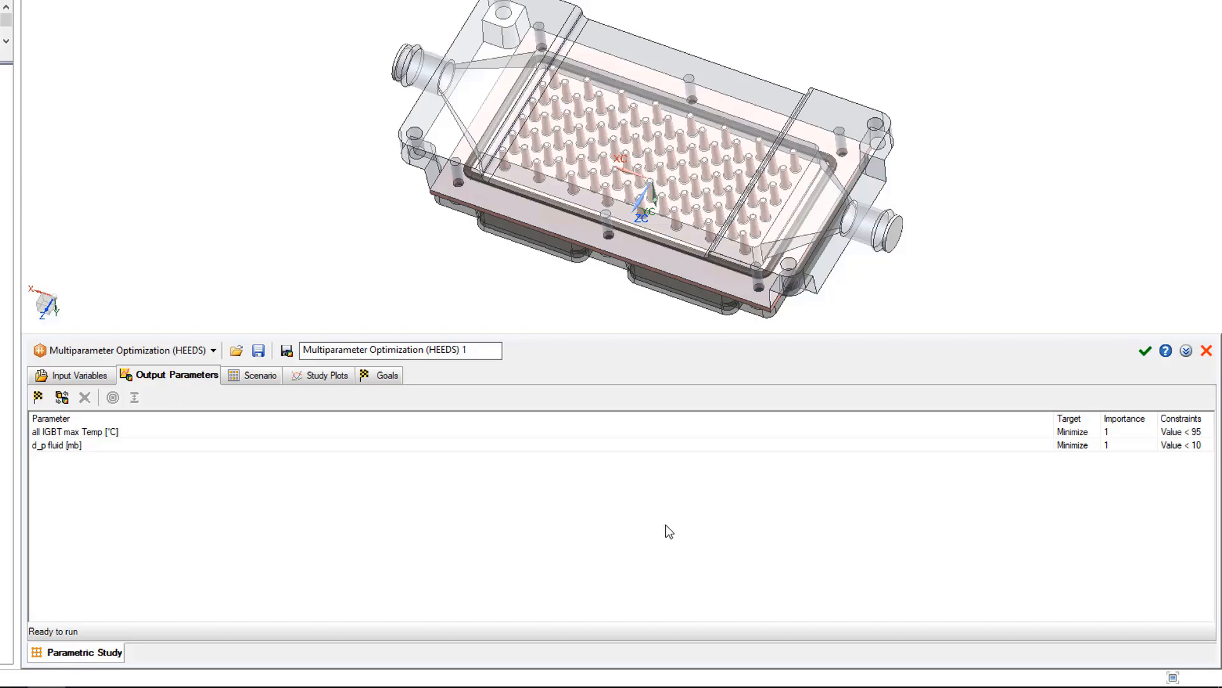
Step: Configure the scenario with a maximum of 40 calculations, the SHERPA - Pareto front optimization method and 10 Pareto points
click(256, 376)
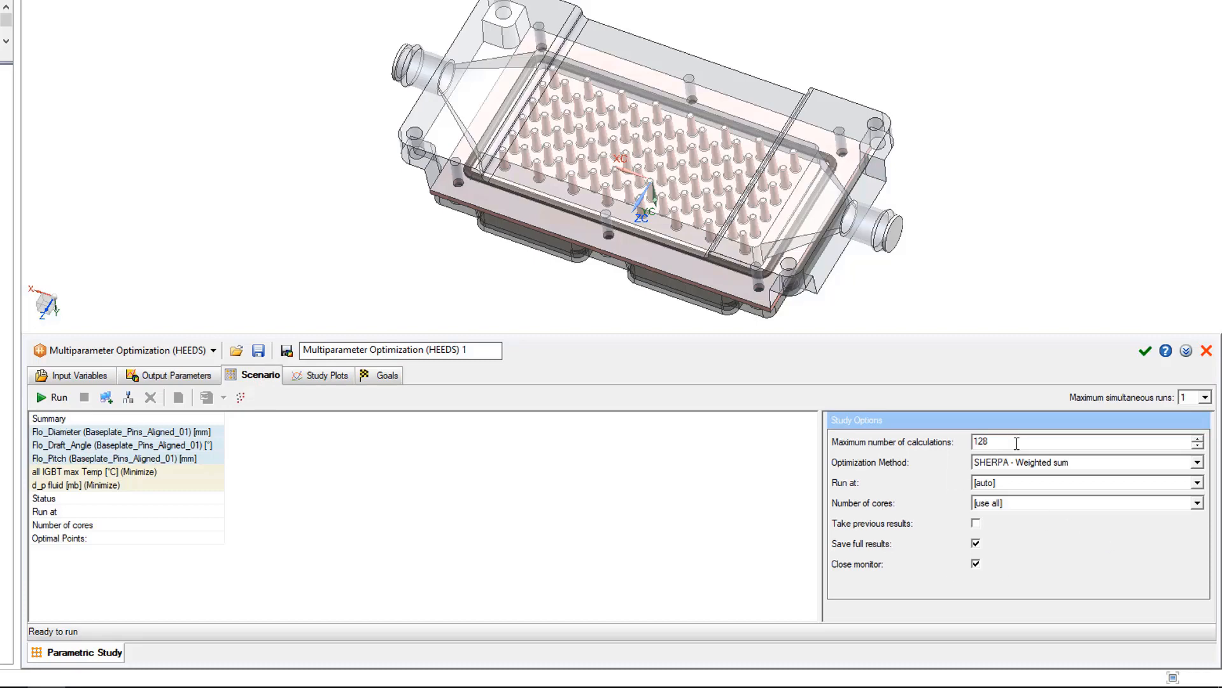
double_click(1017, 443)
text(40)
click(1109, 464)
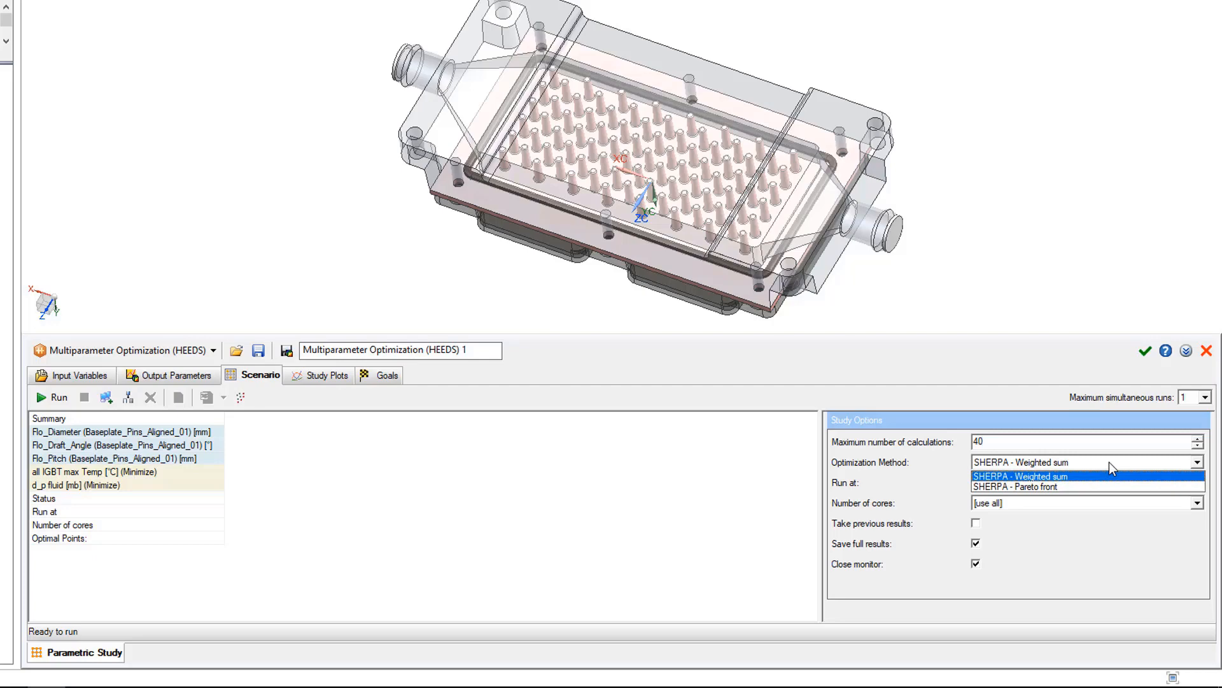
click(1084, 495)
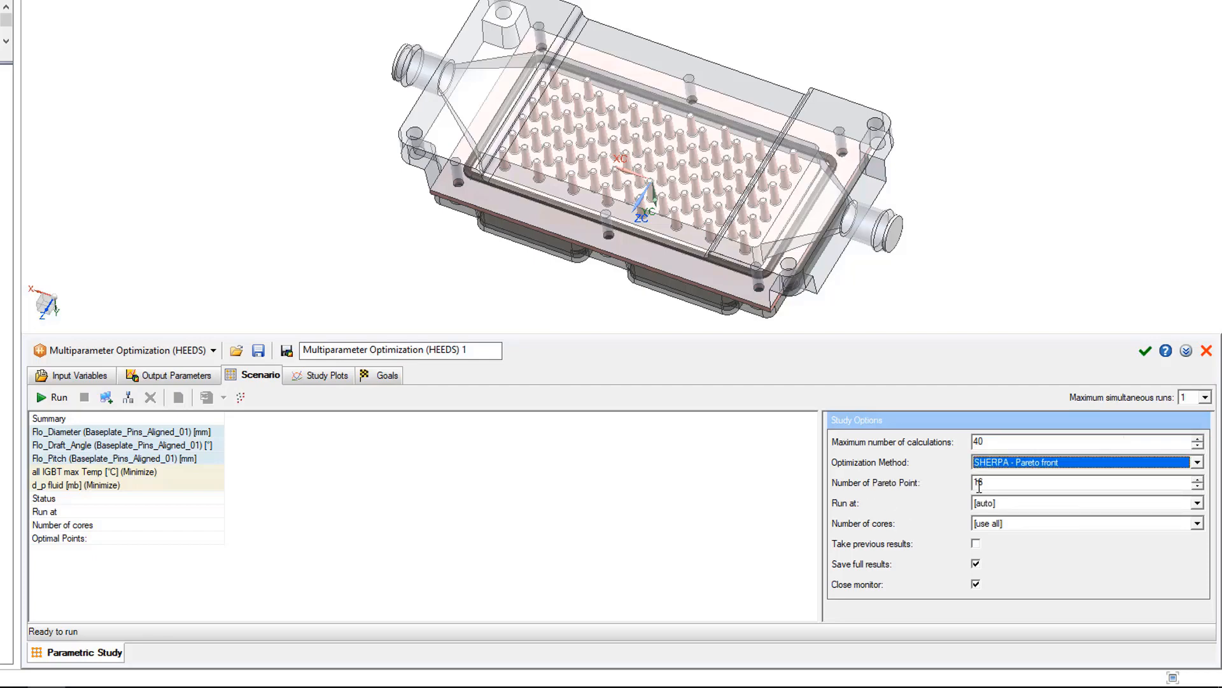
key(Tab)
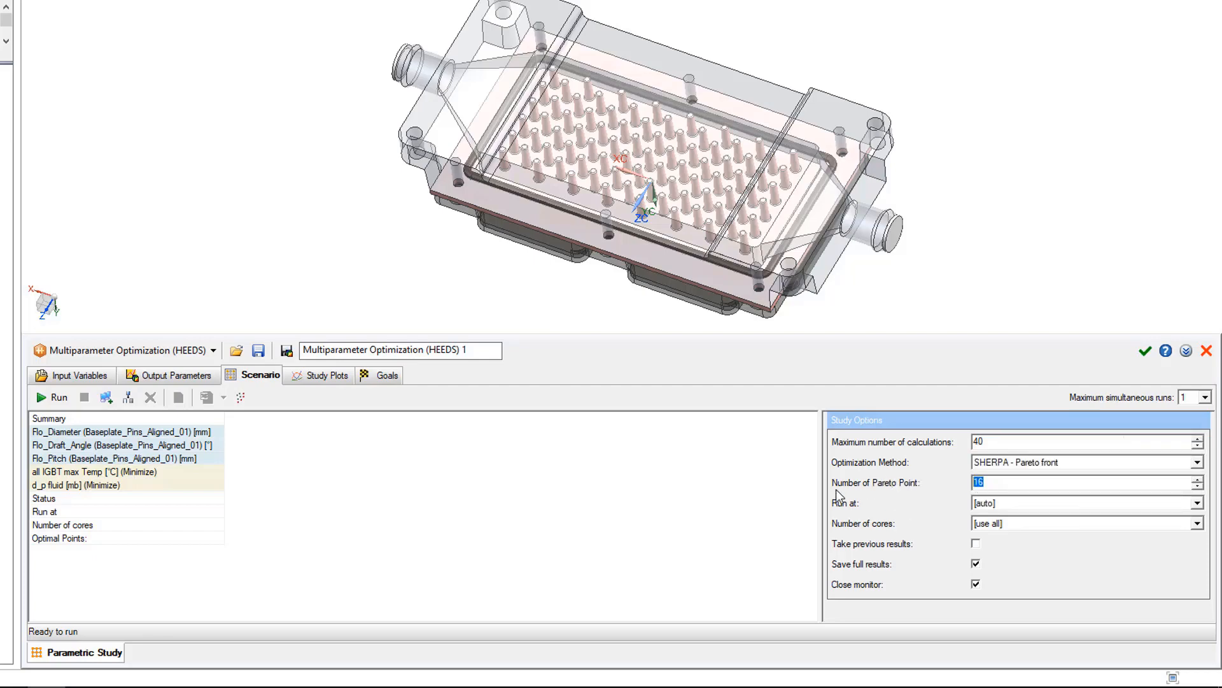
text(10)
Step: Review the scenario's choices for the run location, number of cores and maximum simultaneous runs
click(1103, 504)
click(1104, 505)
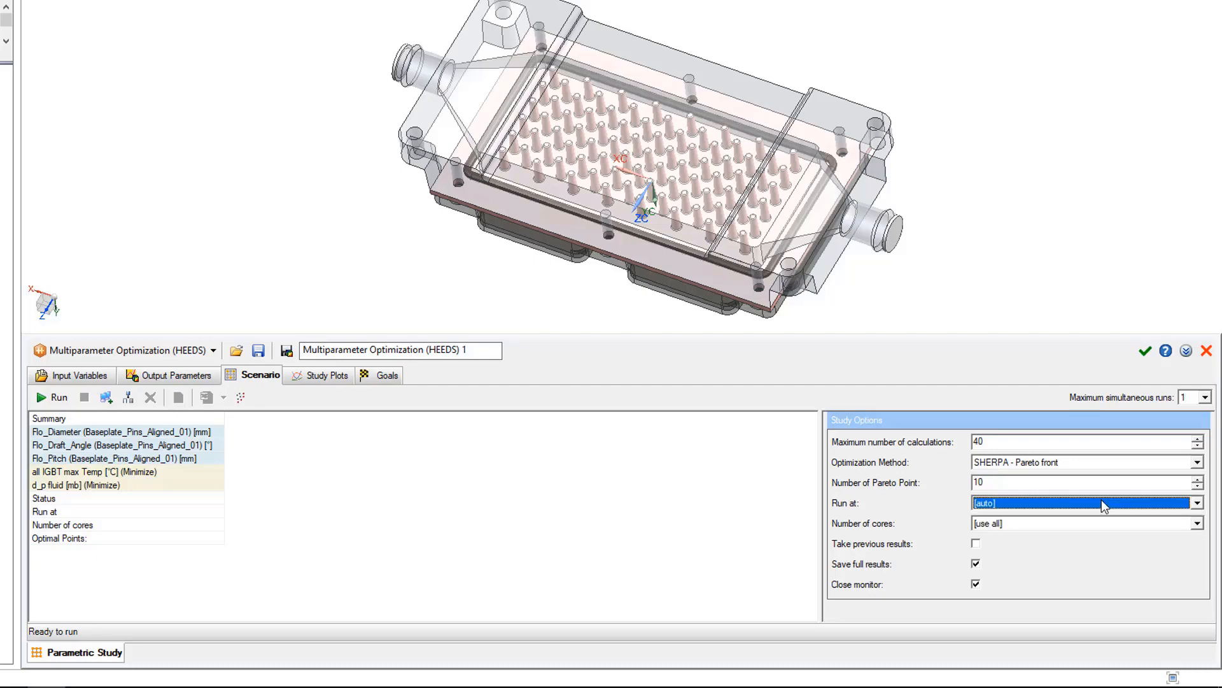
click(1006, 522)
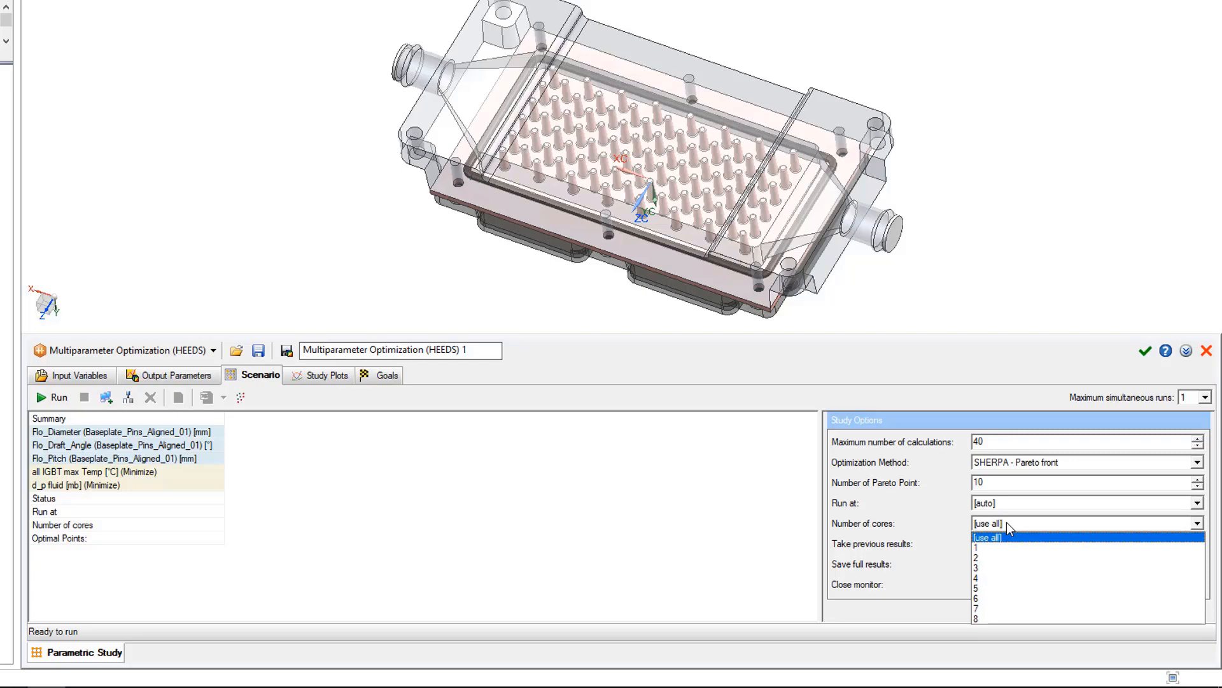
click(1006, 523)
click(1206, 398)
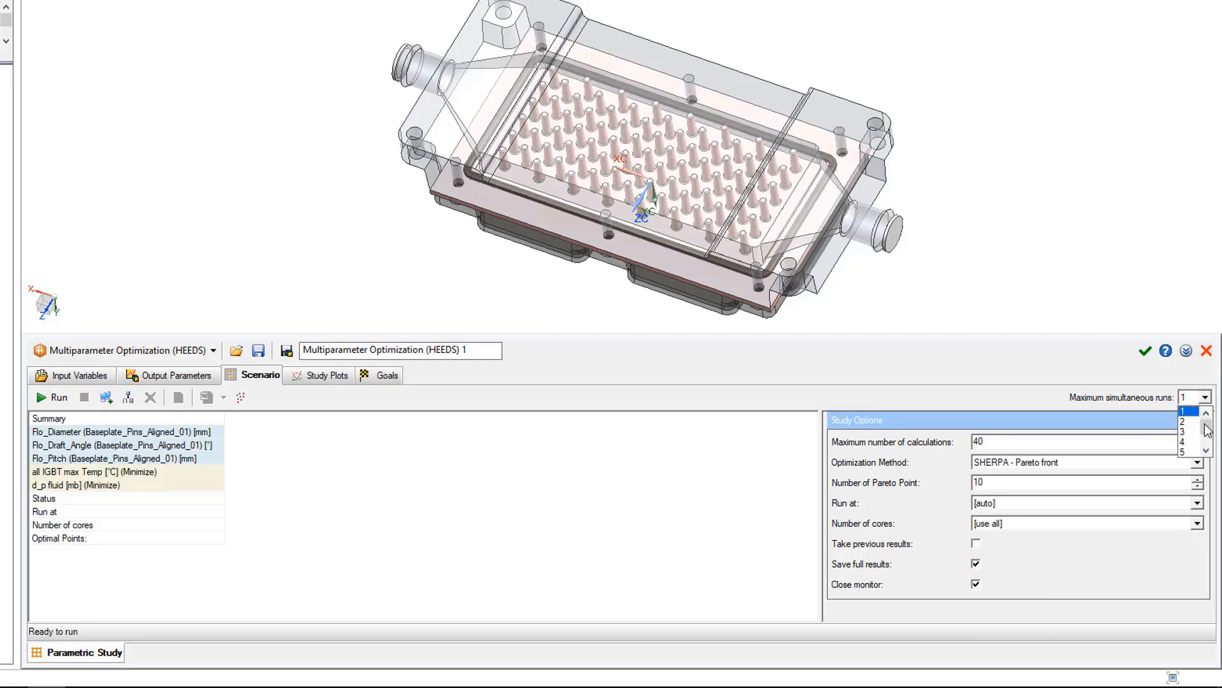
click(1115, 377)
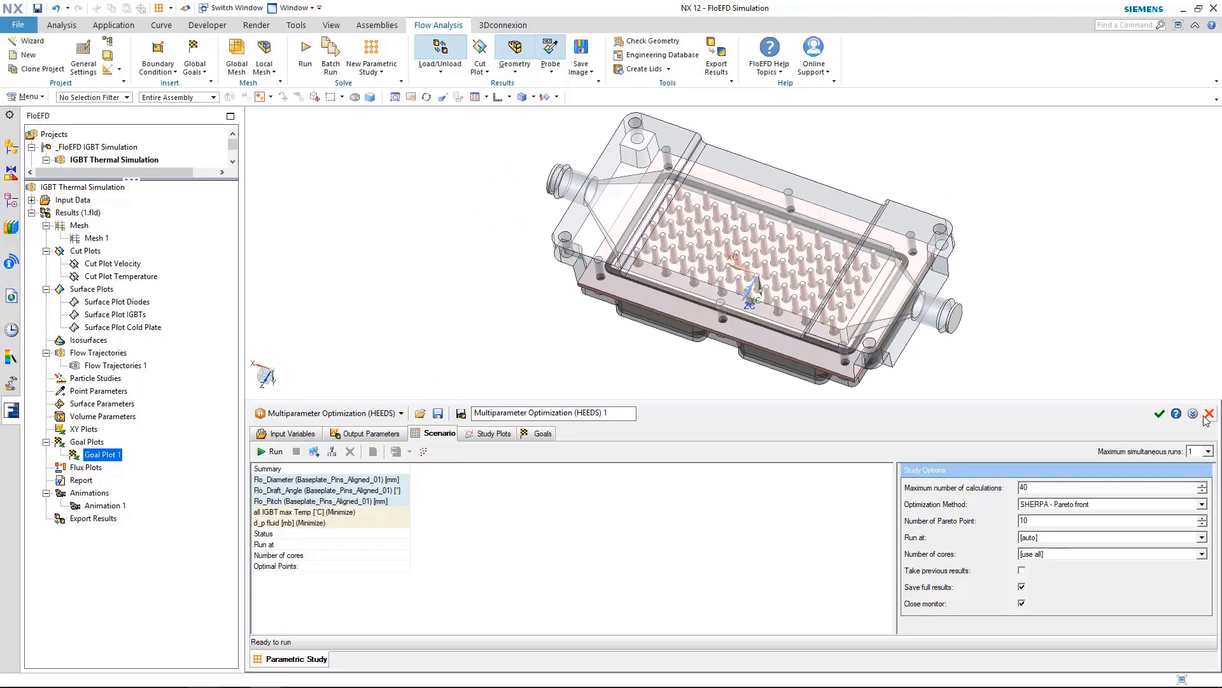
Step: Close the new parametric study and enlarge the project tree to show the existing study under IGBT Thermal Simulation
click(1208, 413)
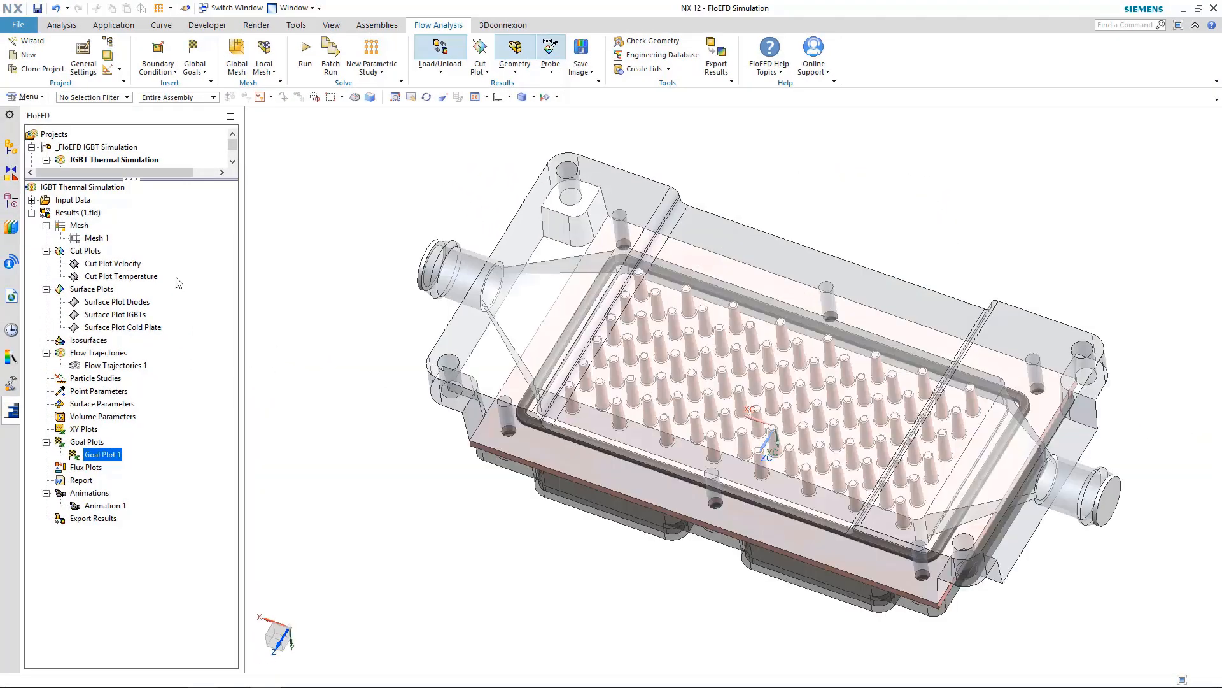
drag(184, 179, 185, 221)
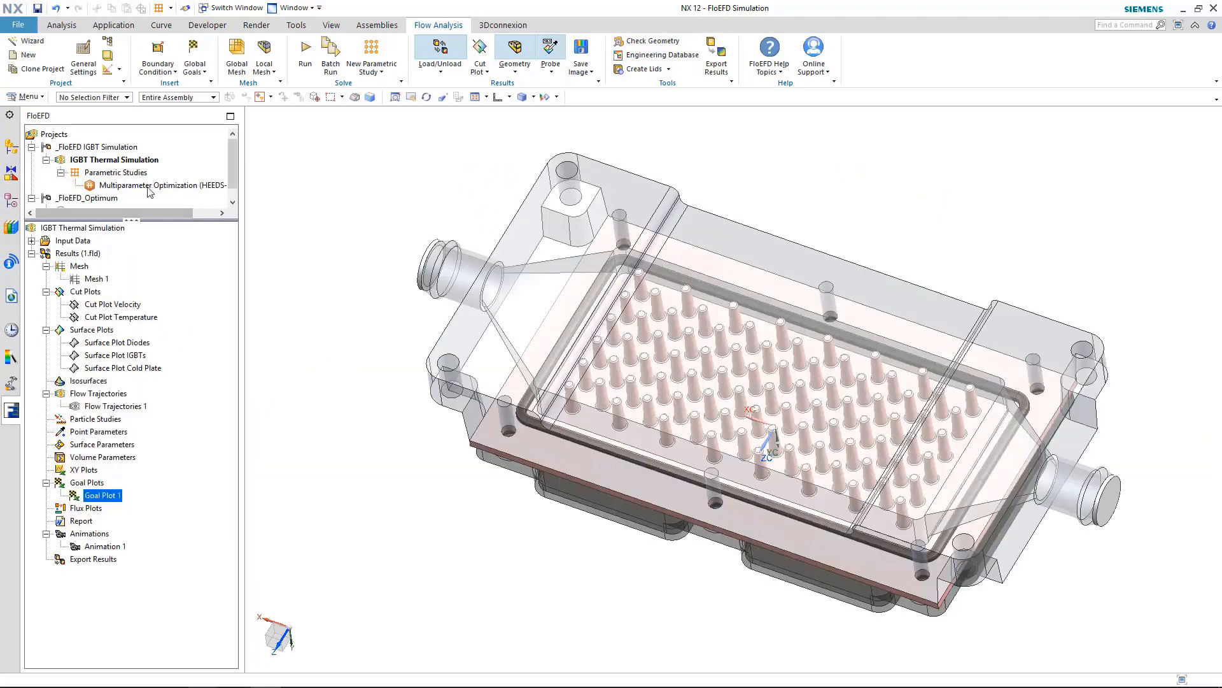
Step: Open the Multiparameter Optimization study and examine its scenario's design points, widening the summary column to read the parameter names
double_click(150, 186)
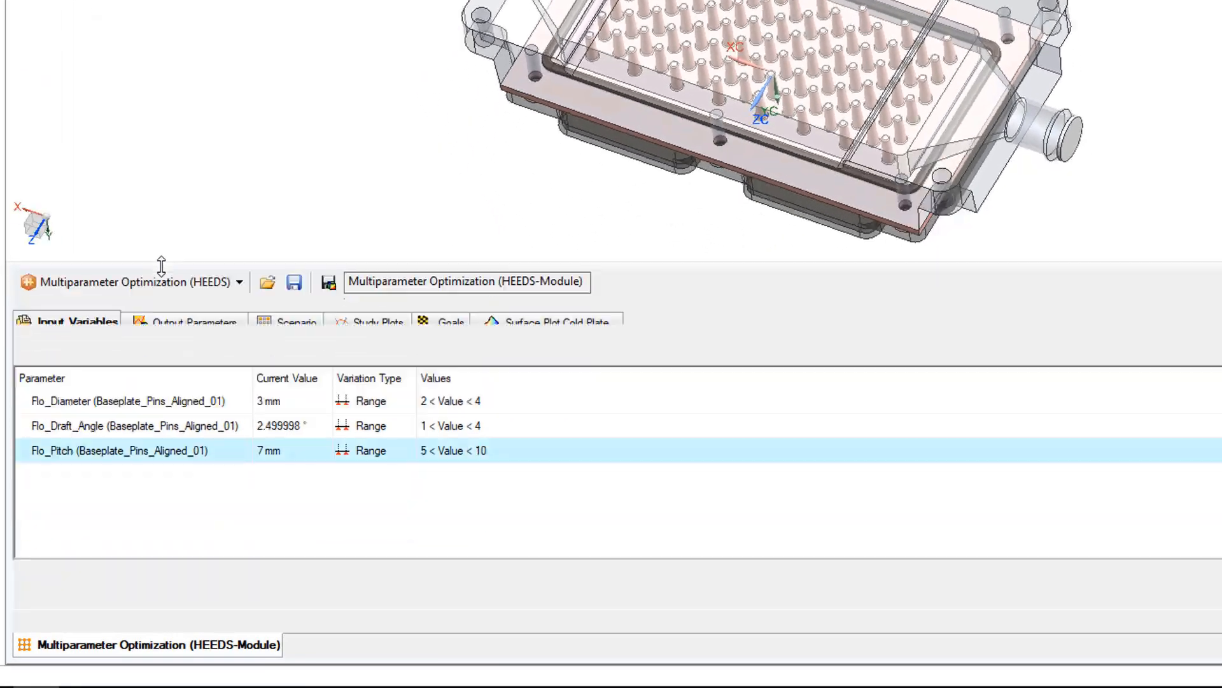
click(285, 315)
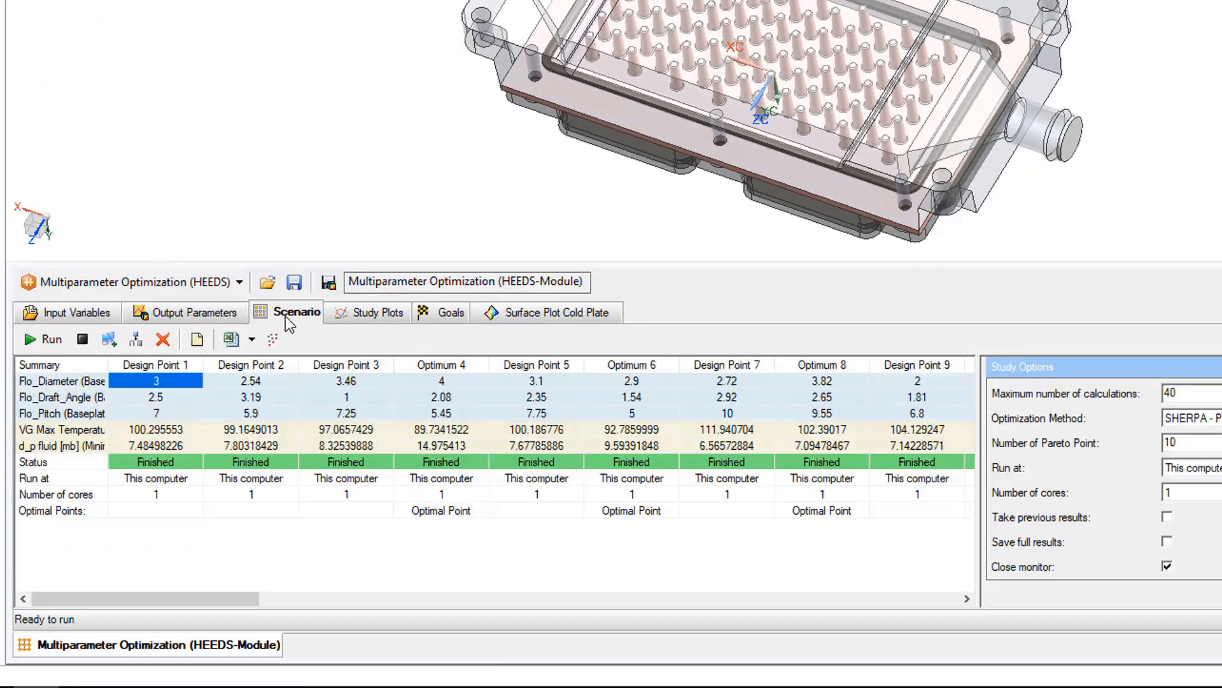
drag(184, 597, 76, 606)
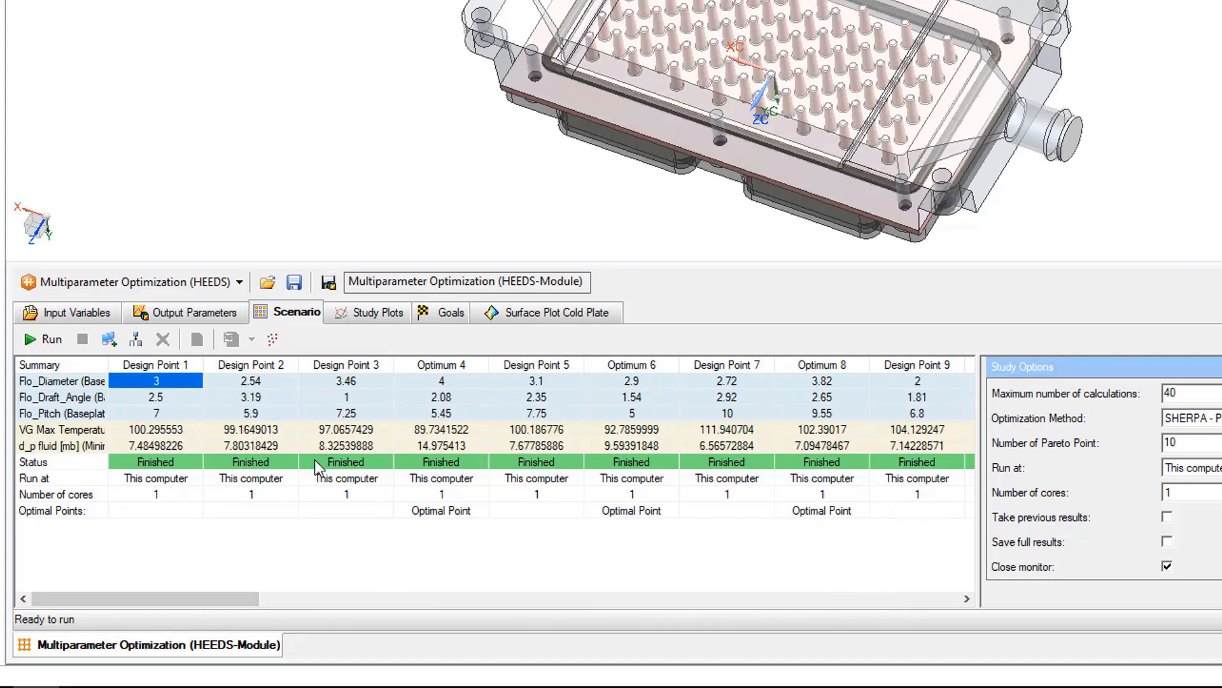
drag(109, 364, 204, 365)
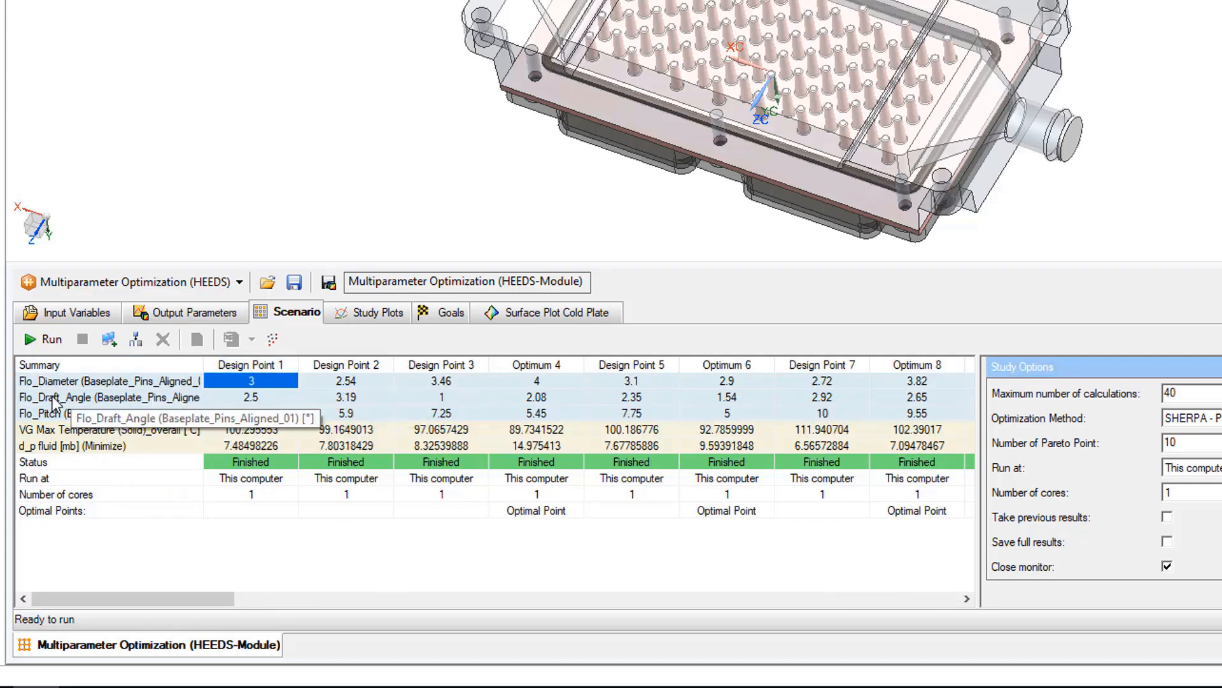
Step: Enlarge the study plots and inspect the feasible and optimal points in the Dependency plot of maximum temperature against d_p fluid
click(376, 313)
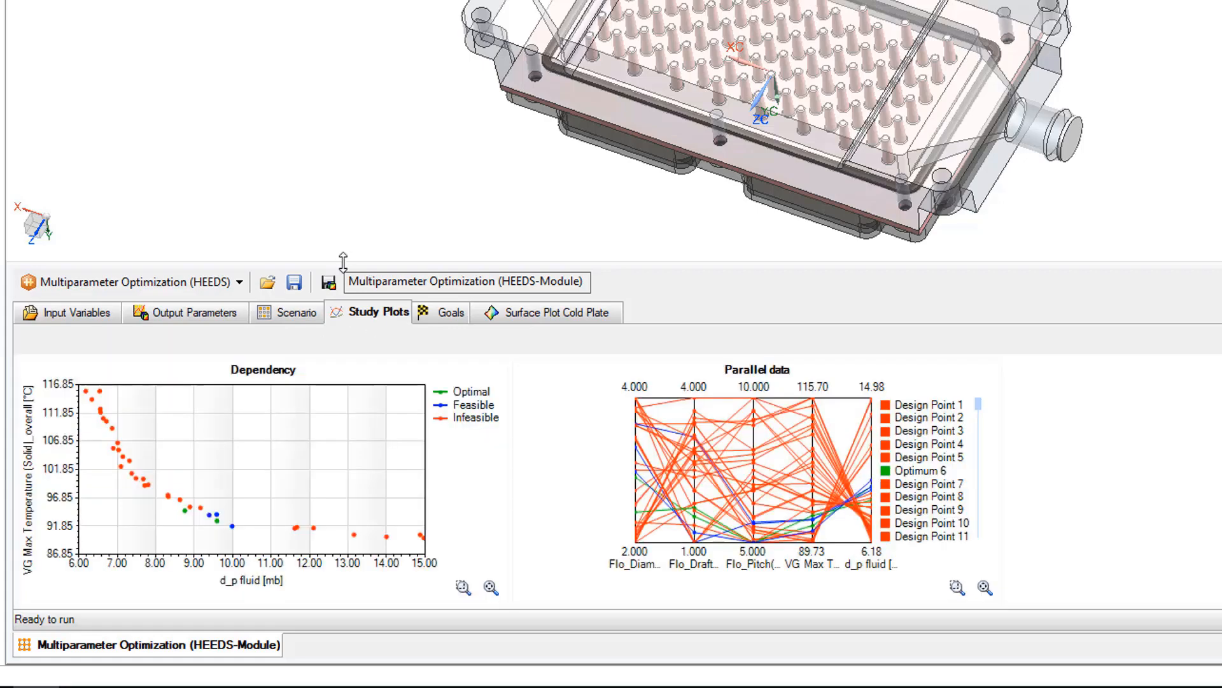
drag(343, 261, 343, 35)
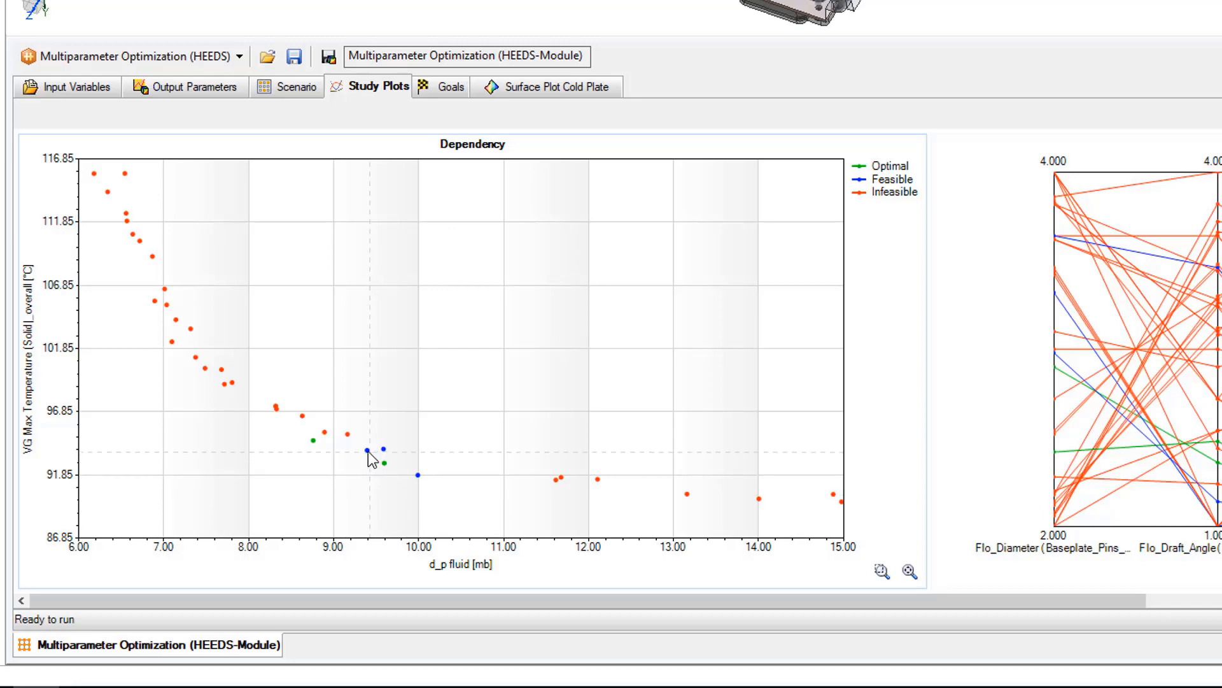
mouse_move(367, 451)
mouse_move(313, 440)
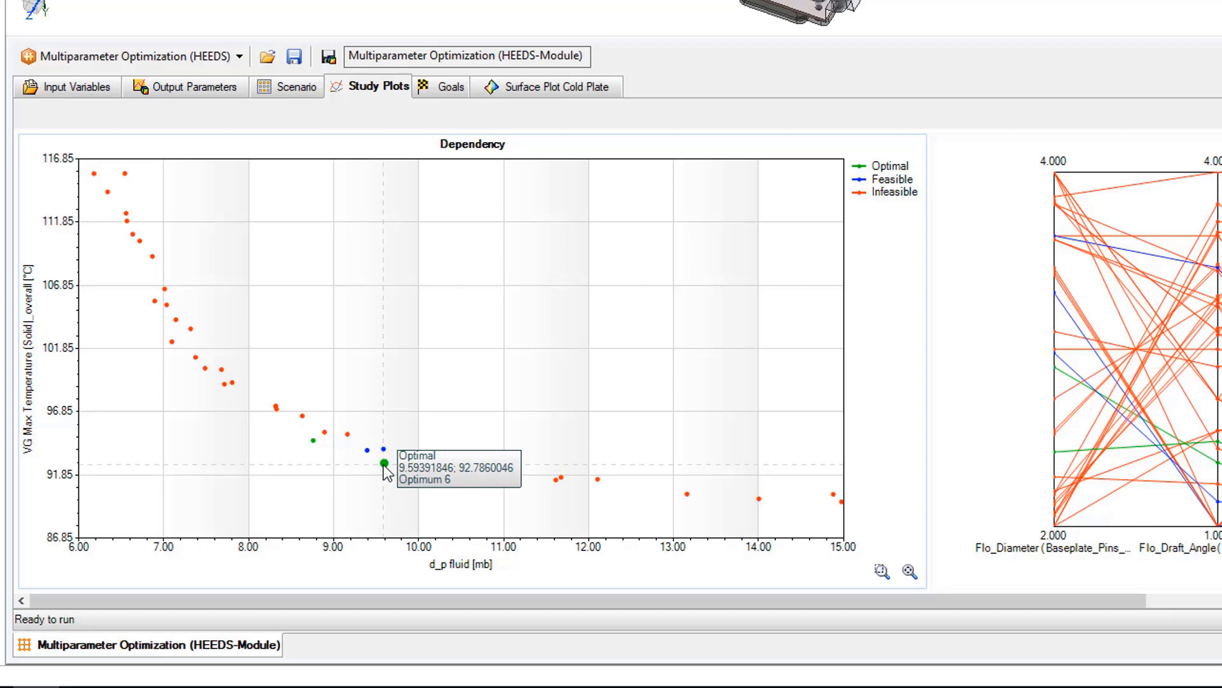
Step: Select the Optimum 6 design point in the scenario table and view the operations available for it
click(305, 86)
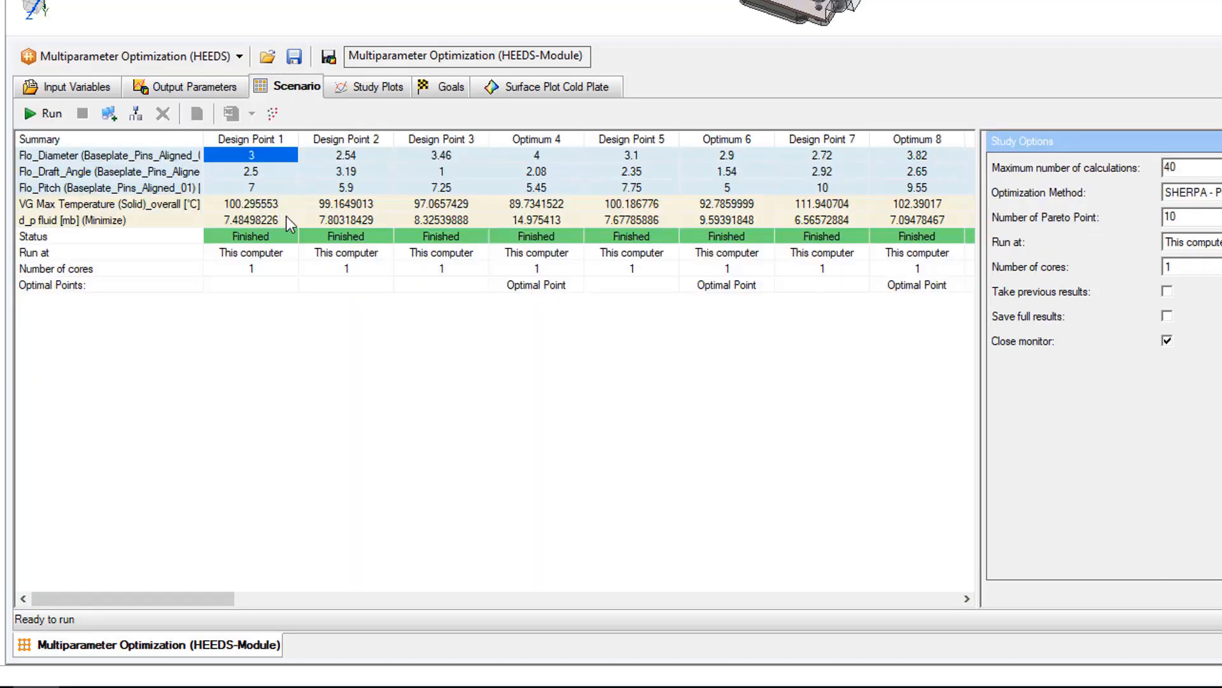
click(731, 140)
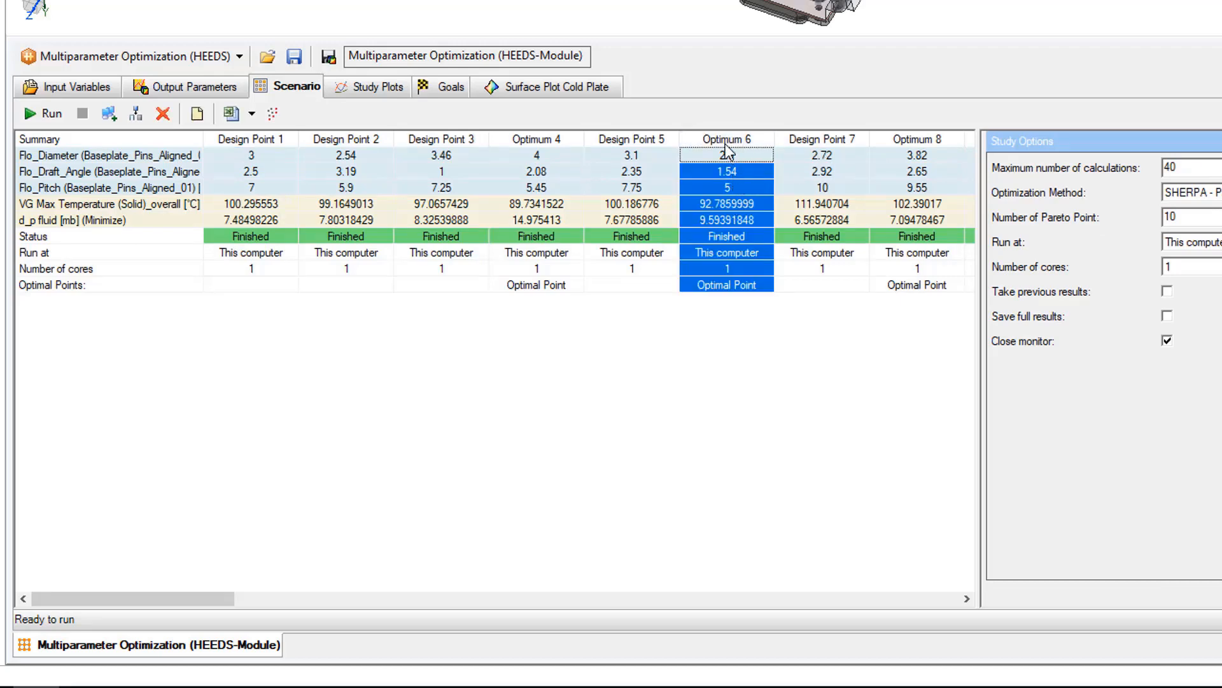
right_click(725, 137)
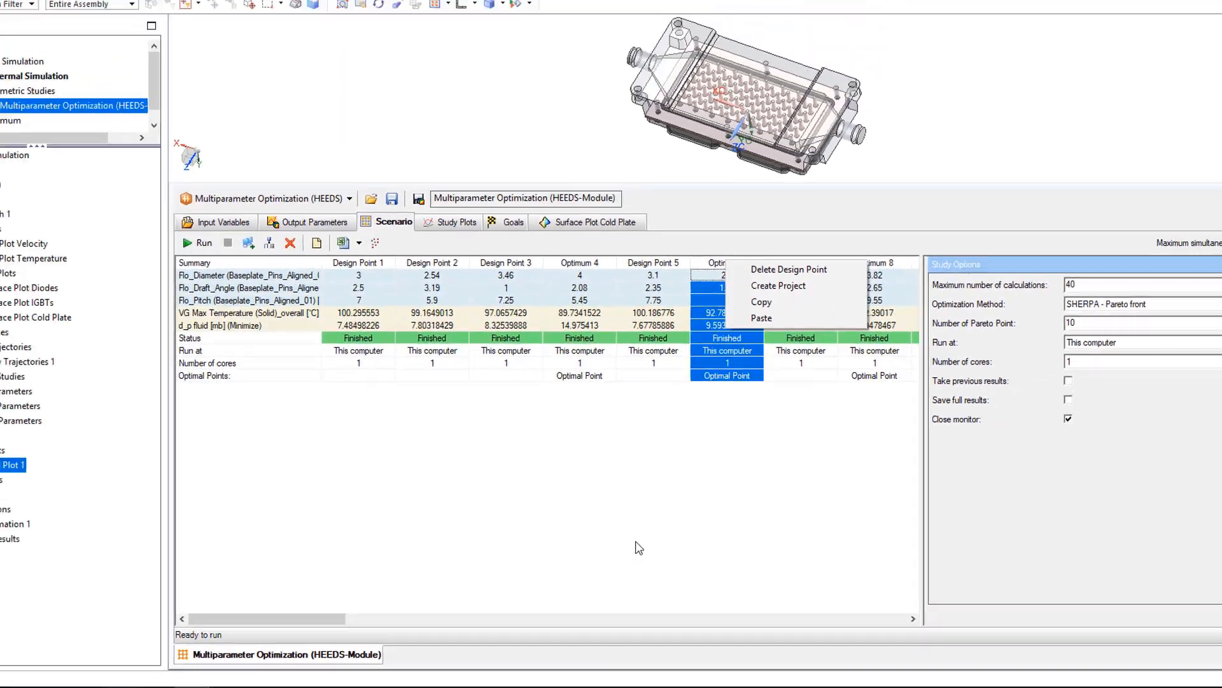
click(846, 170)
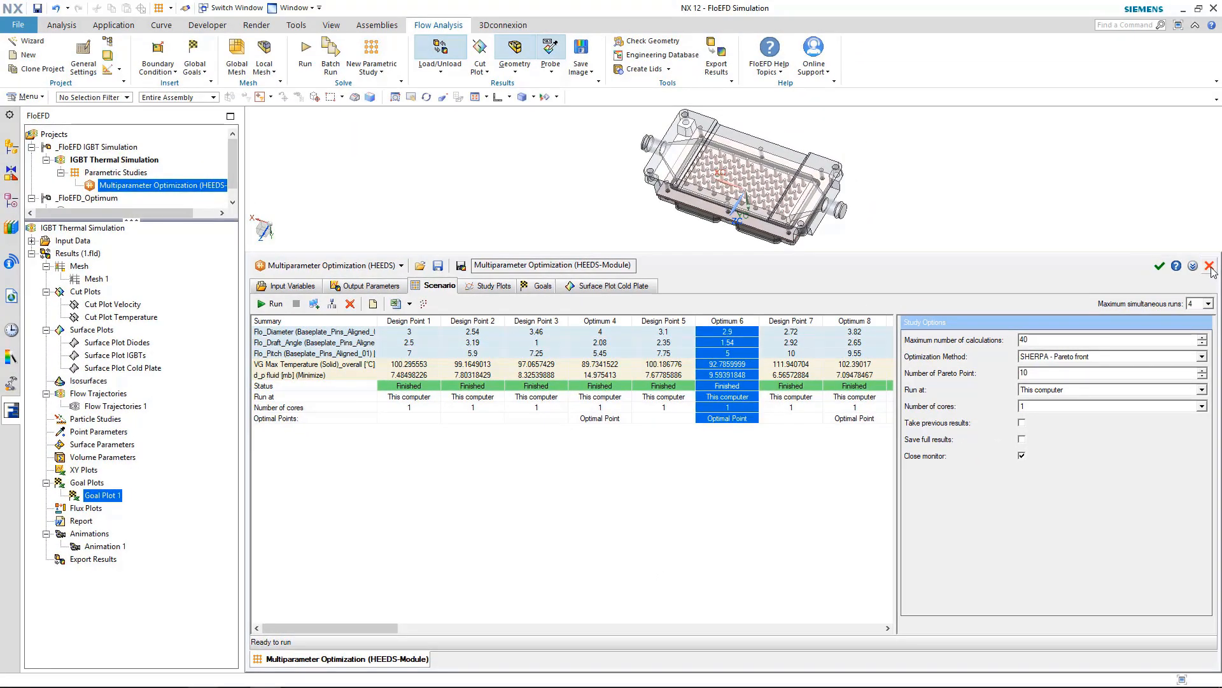
Step: Close the parametric study and activate the IGBT Thermal Simulation project under _FloEFD_Optimum
click(1209, 266)
drag(114, 219, 113, 267)
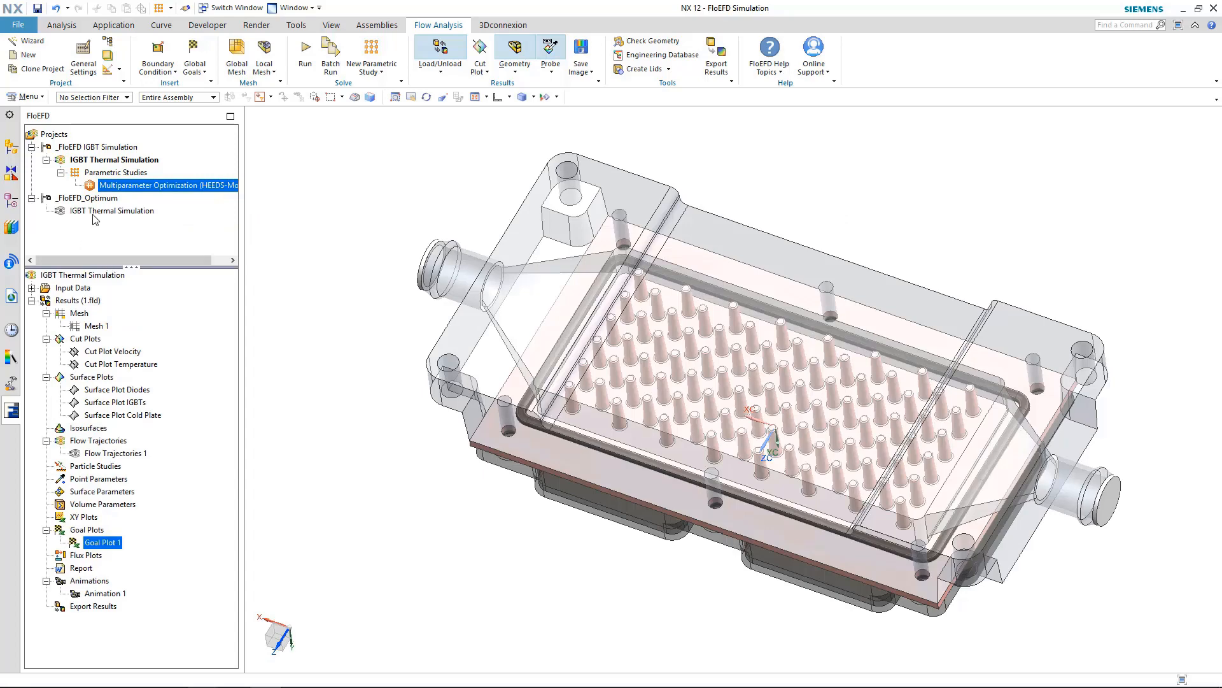
double_click(93, 213)
click(699, 388)
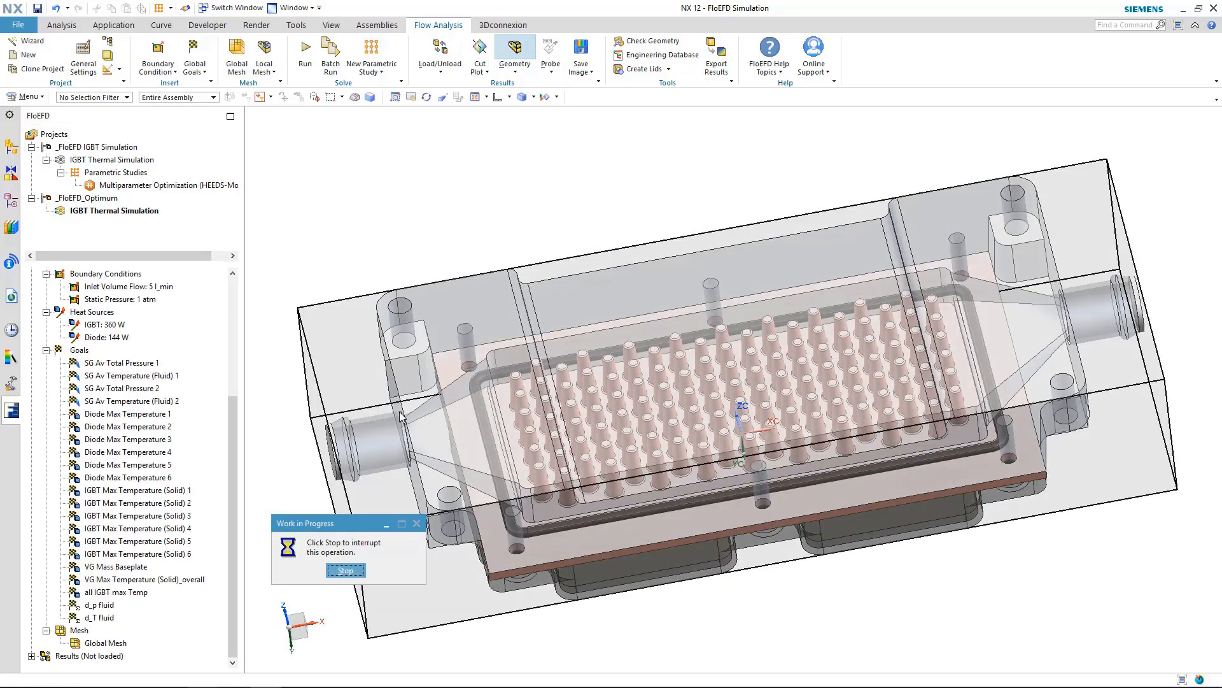
Step: Hide the Case_01_Default_1221 component and examine the optimized baseplate's pins from the side
scroll(399, 411, up, 3)
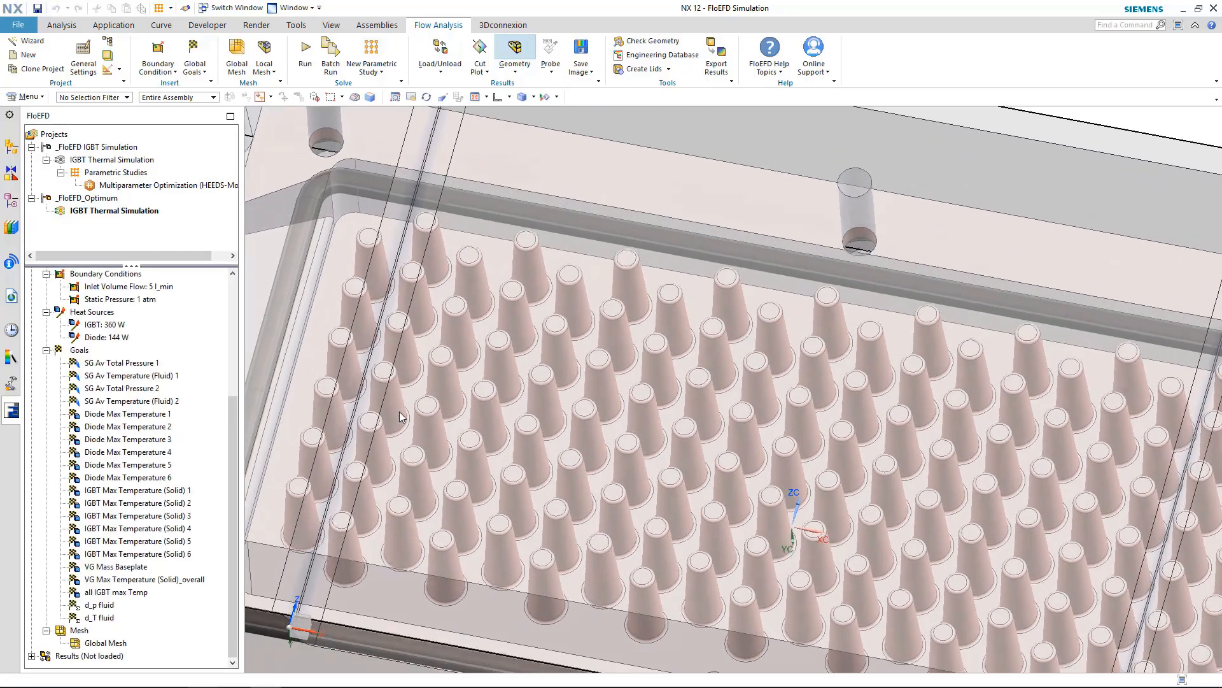
middle_drag(399, 411, 337, 268)
click(11, 153)
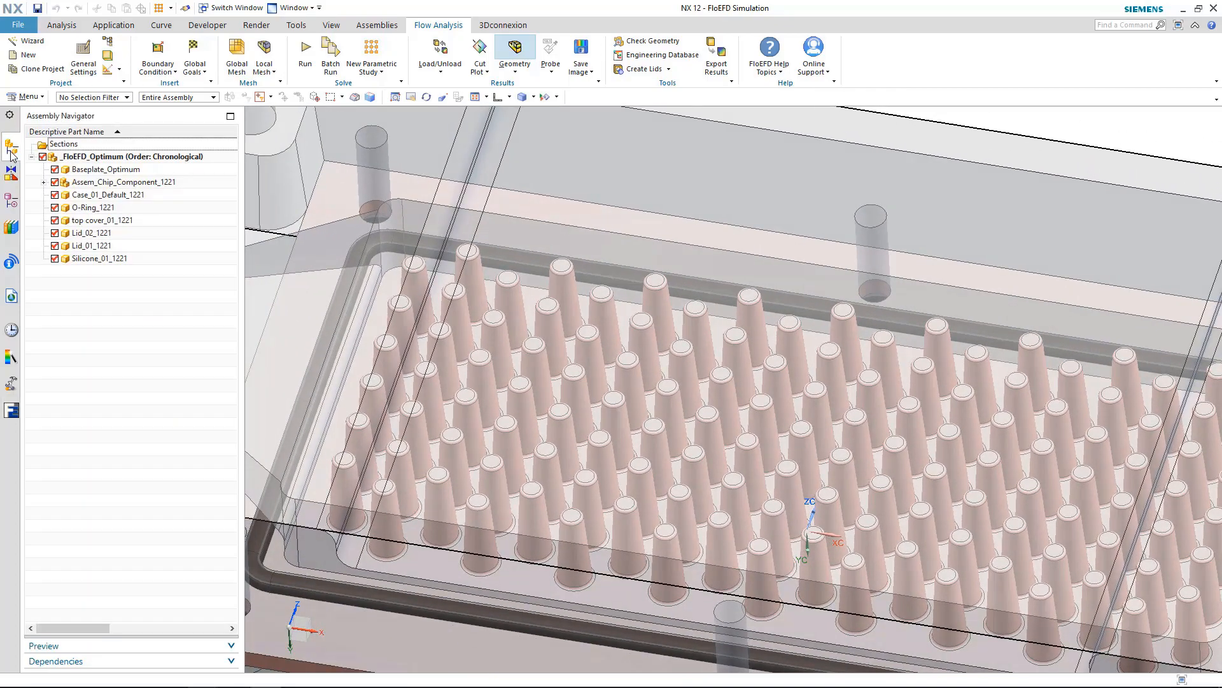
click(55, 195)
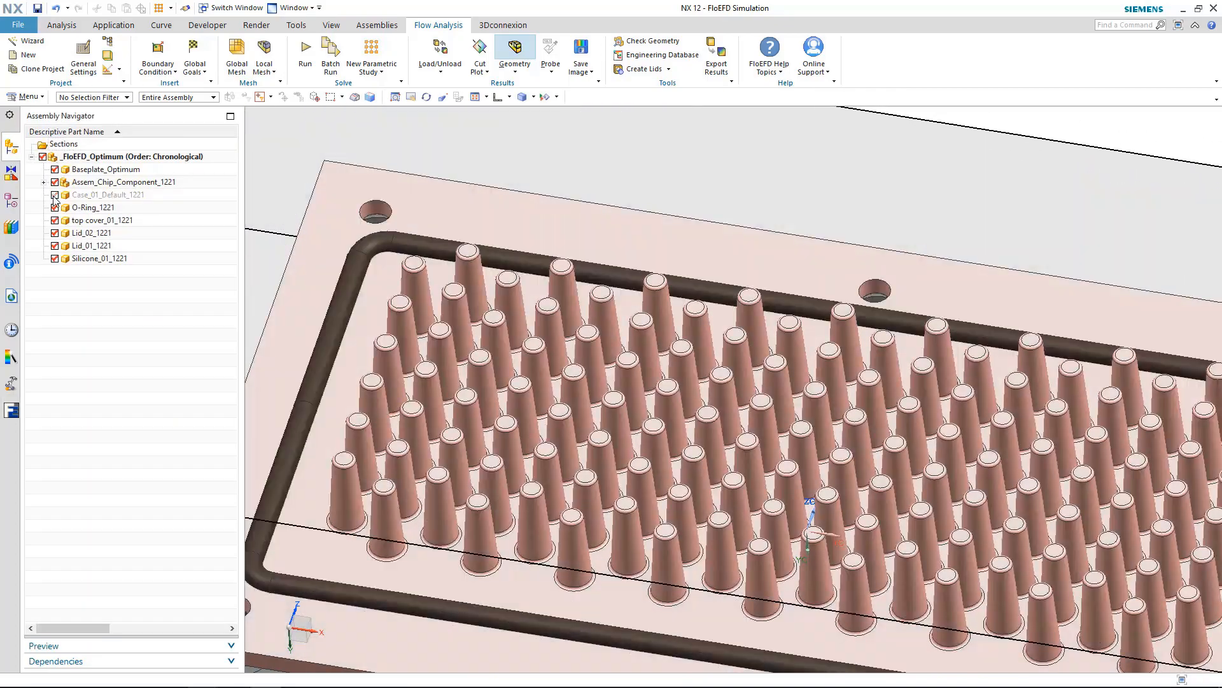
middle_drag(802, 432, 965, 244)
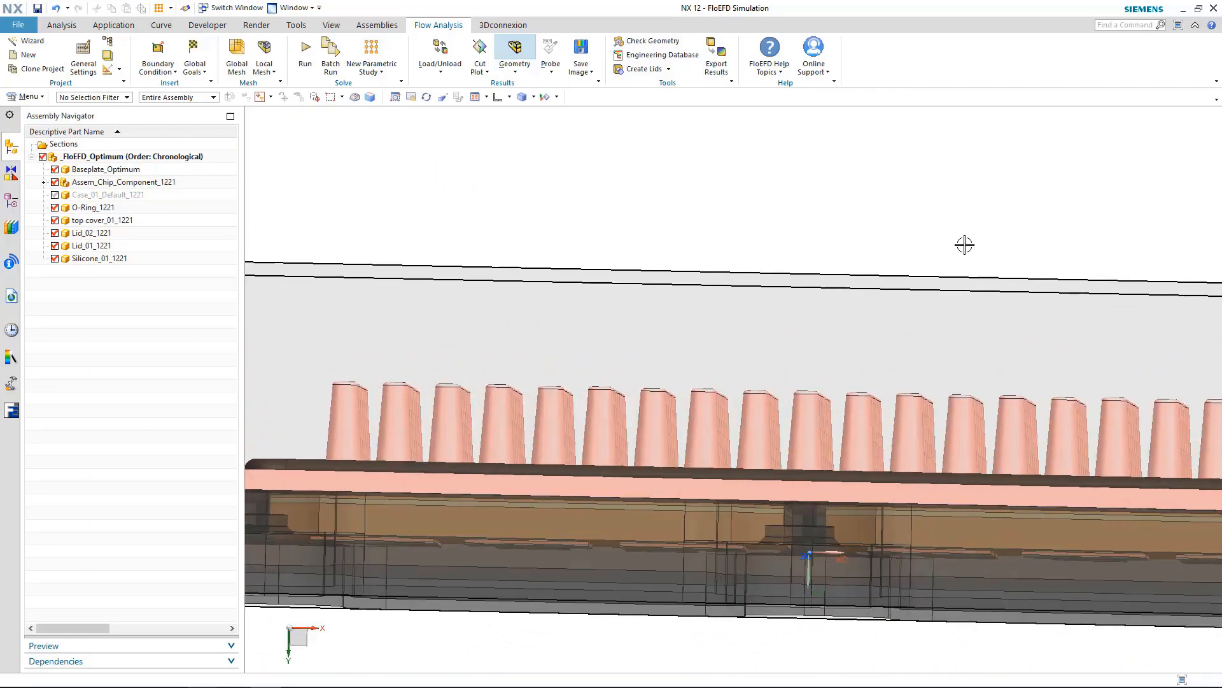